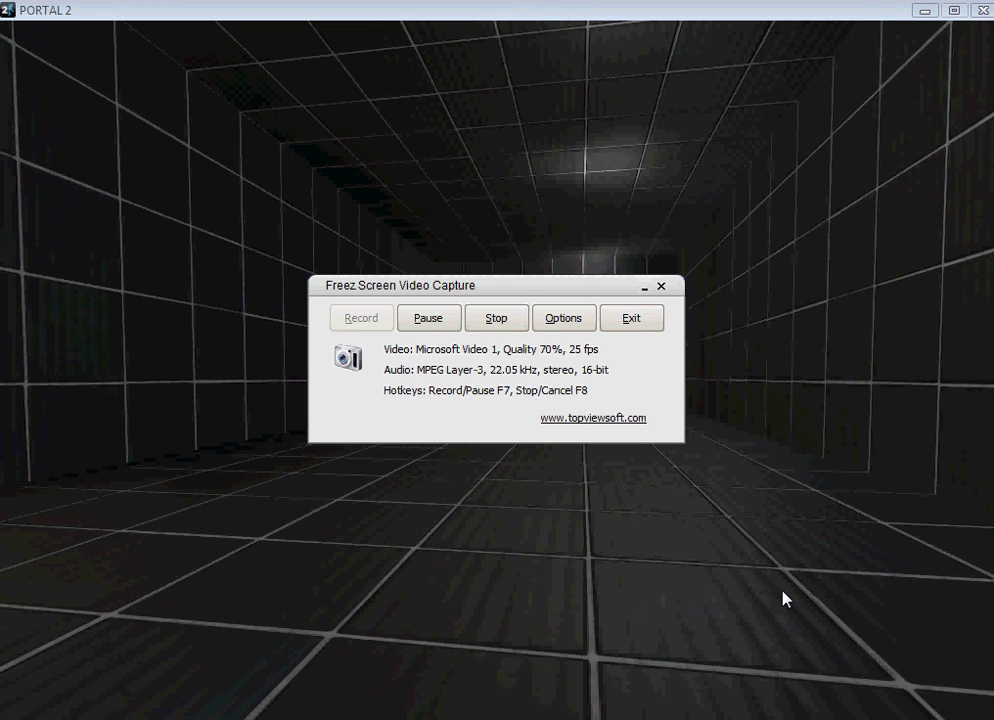
pyautogui.click(783, 599)
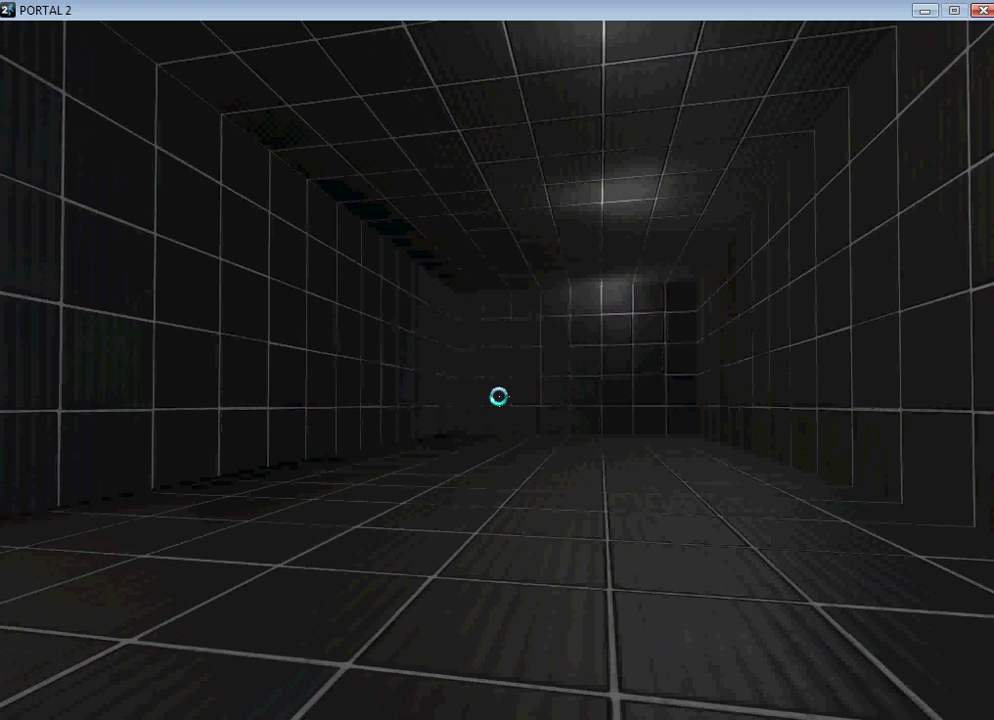
pyautogui.press('w')
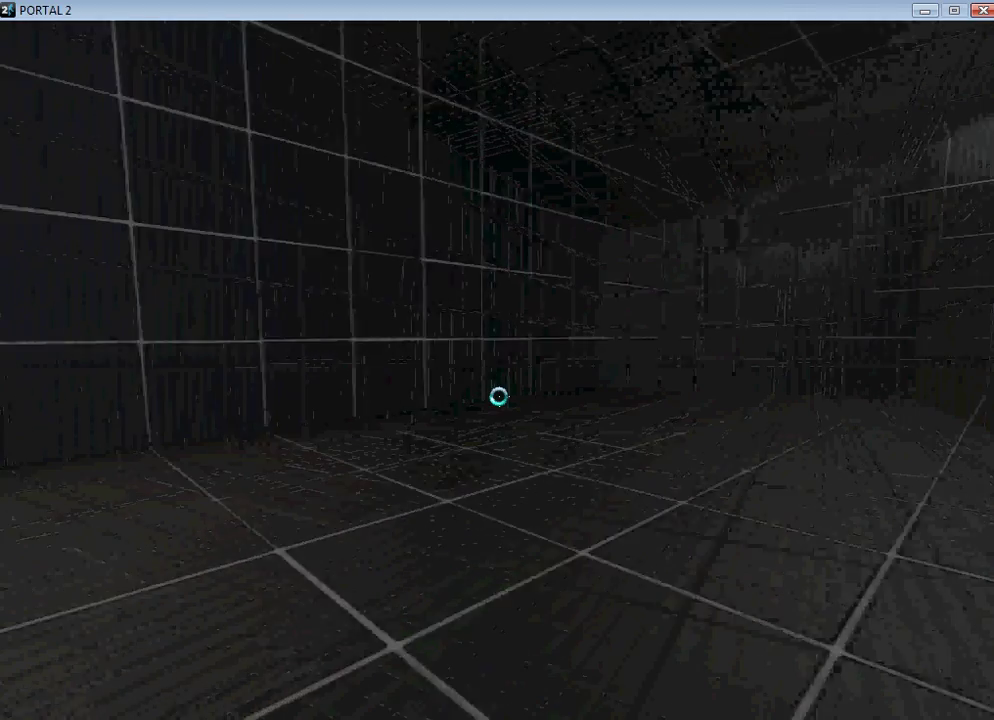
pyautogui.press('w')
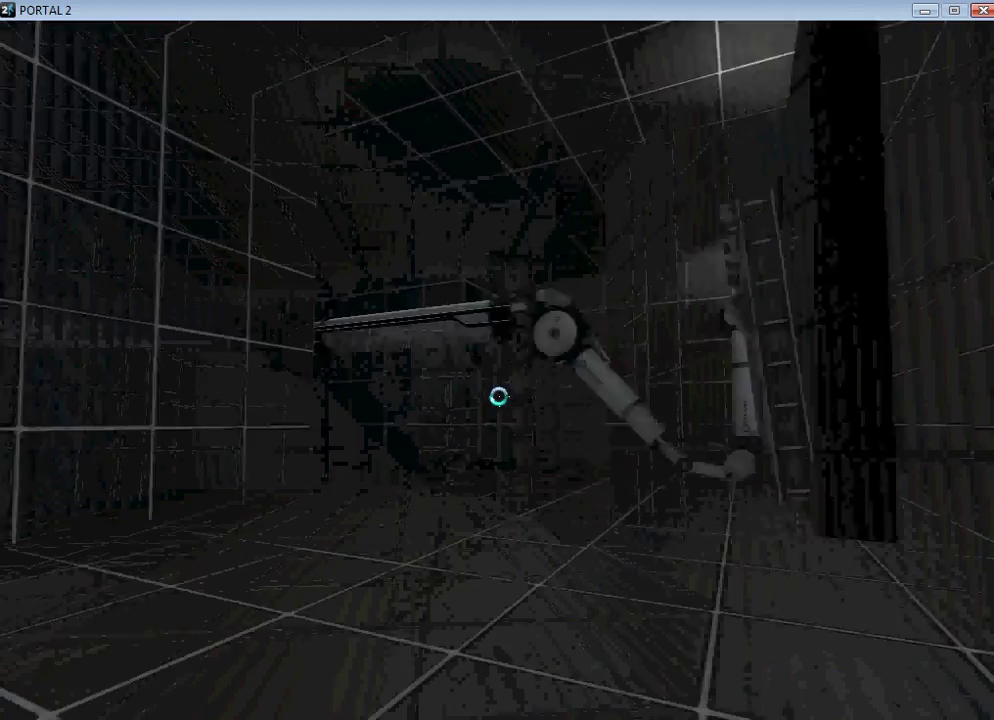
pyautogui.press('s')
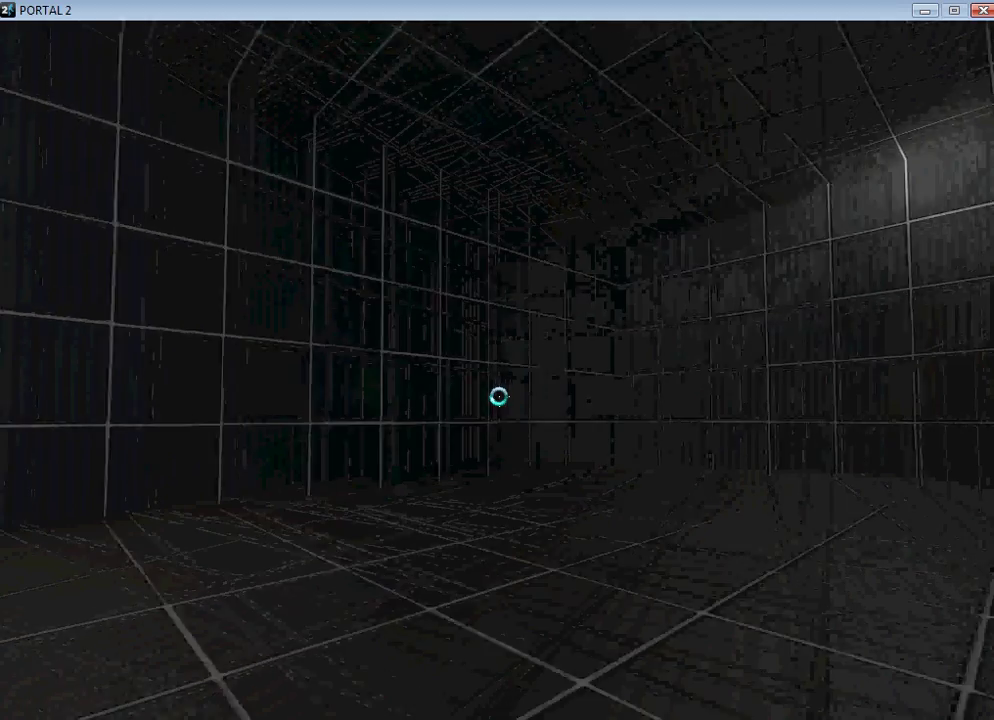
pyautogui.press('w')
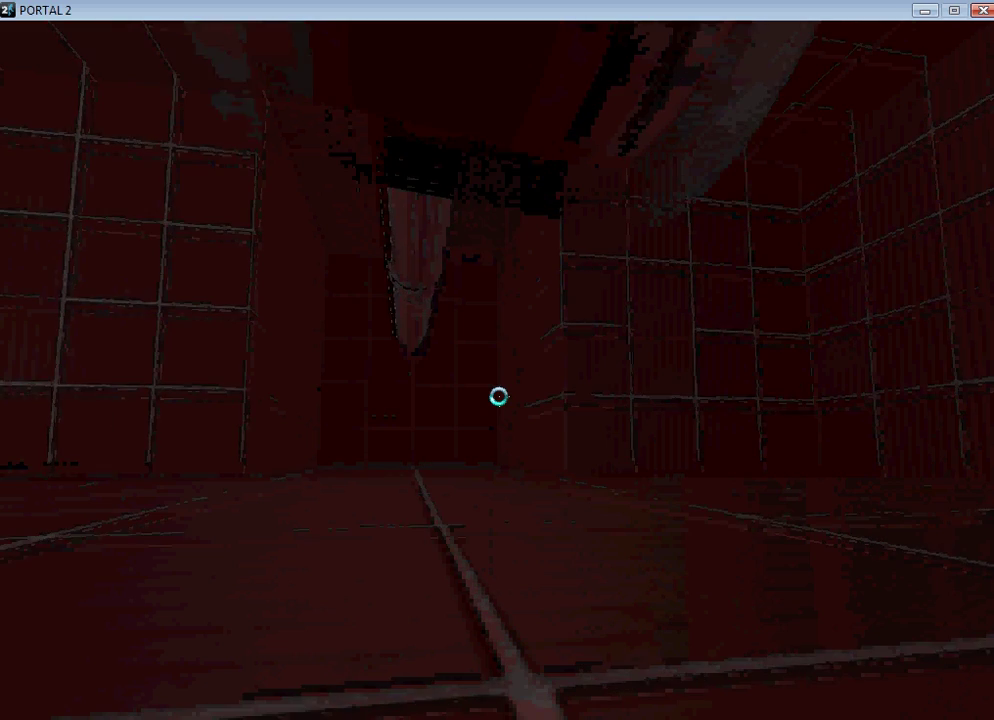
pyautogui.press('w')
# Exit the running test map to the main menu and quit Portal 2 to return to the Hammer editor.
pyautogui.press('Escape')
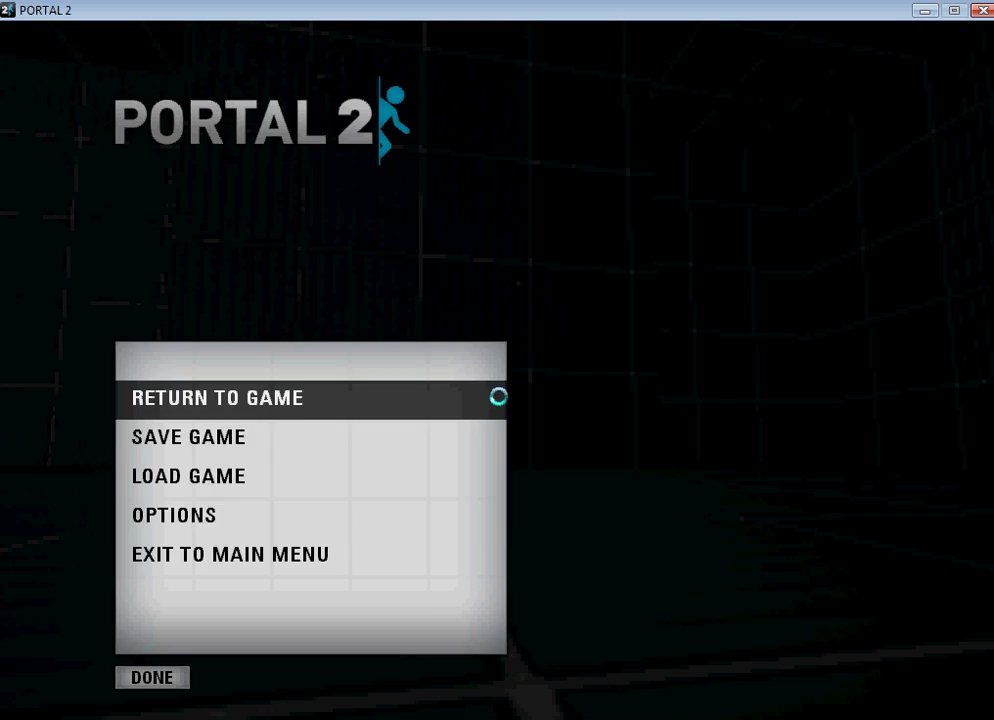
pyautogui.click(406, 572)
pyautogui.click(176, 681)
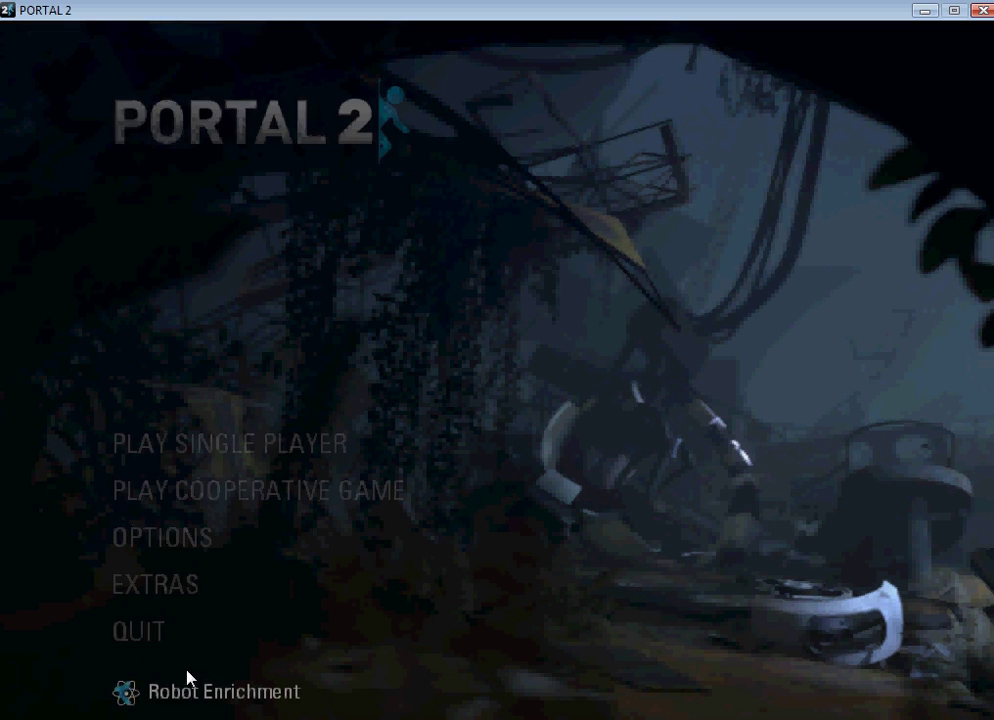
pyautogui.click(144, 640)
pyautogui.click(138, 683)
pyautogui.press('Return')
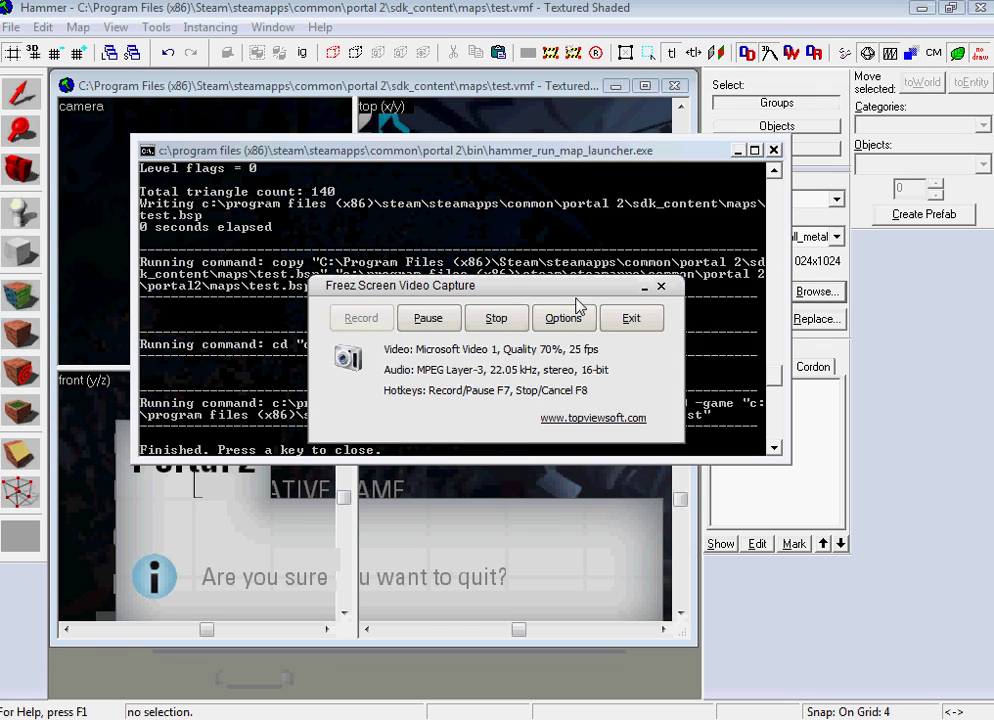
# Create new blank maps and minimise the test.vmf map window.
pyautogui.click(10, 27)
pyautogui.click(39, 55)
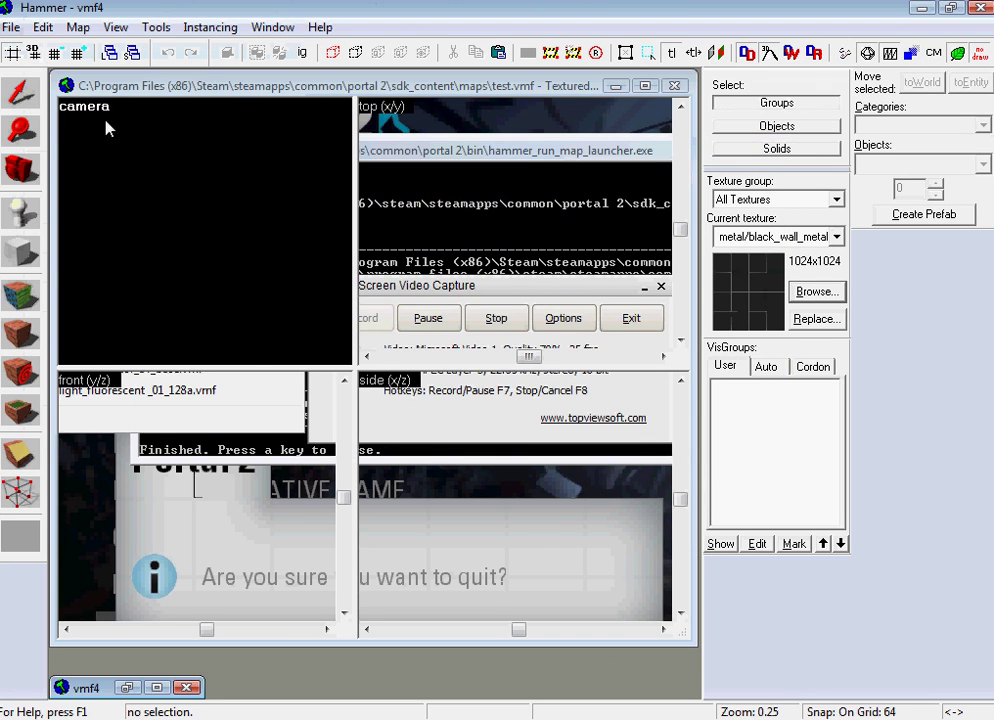
pyautogui.click(10, 27)
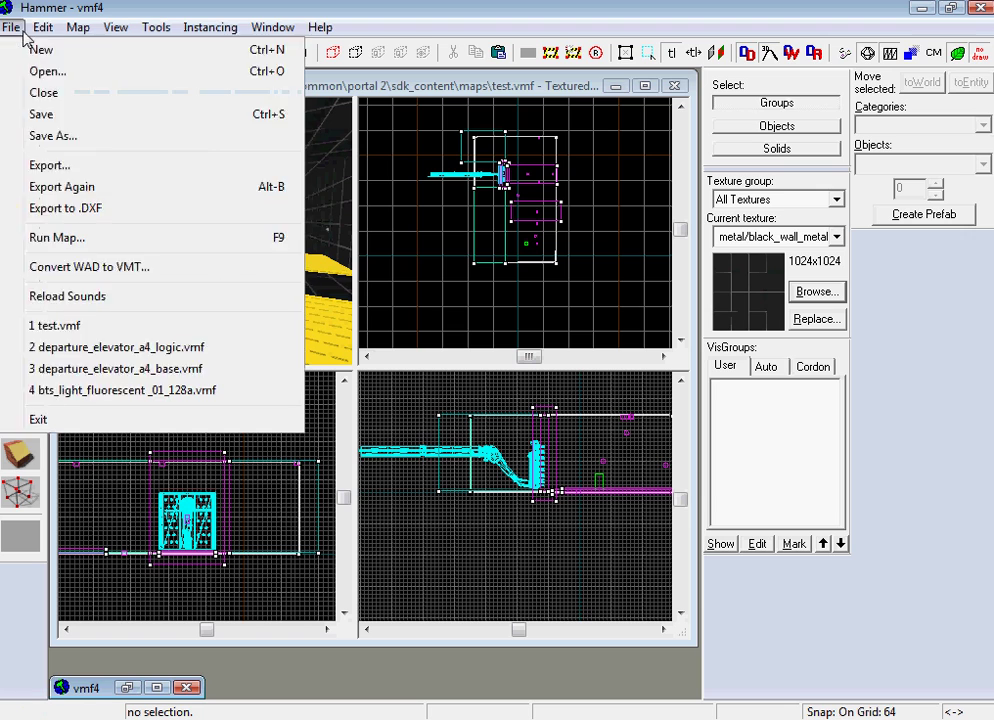
pyautogui.click(37, 49)
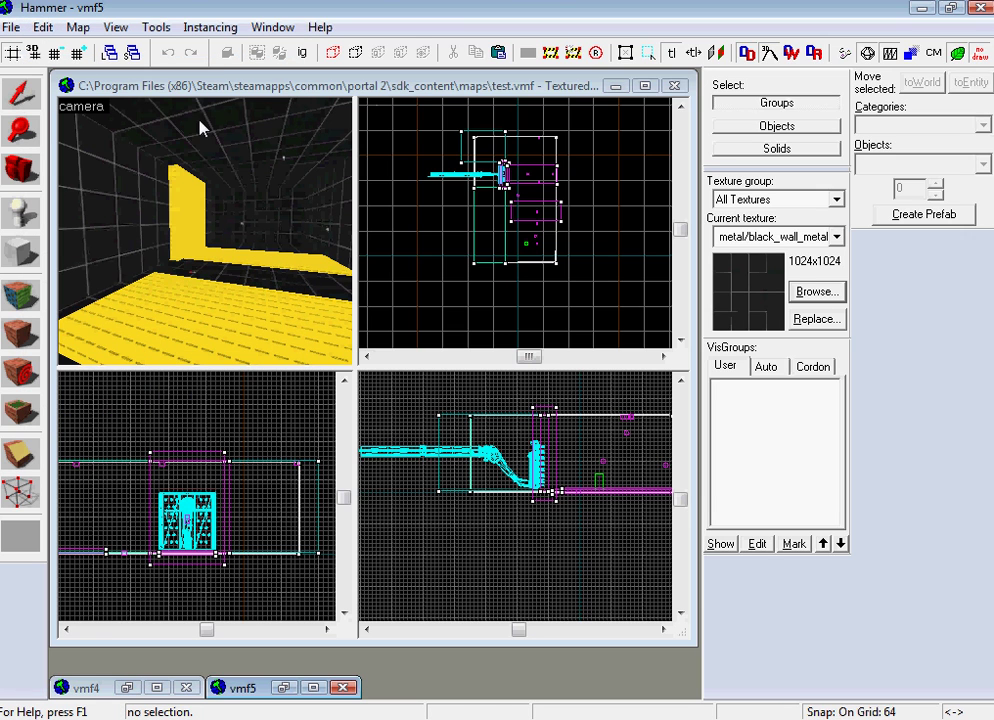
pyautogui.click(616, 85)
pyautogui.click(4, 27)
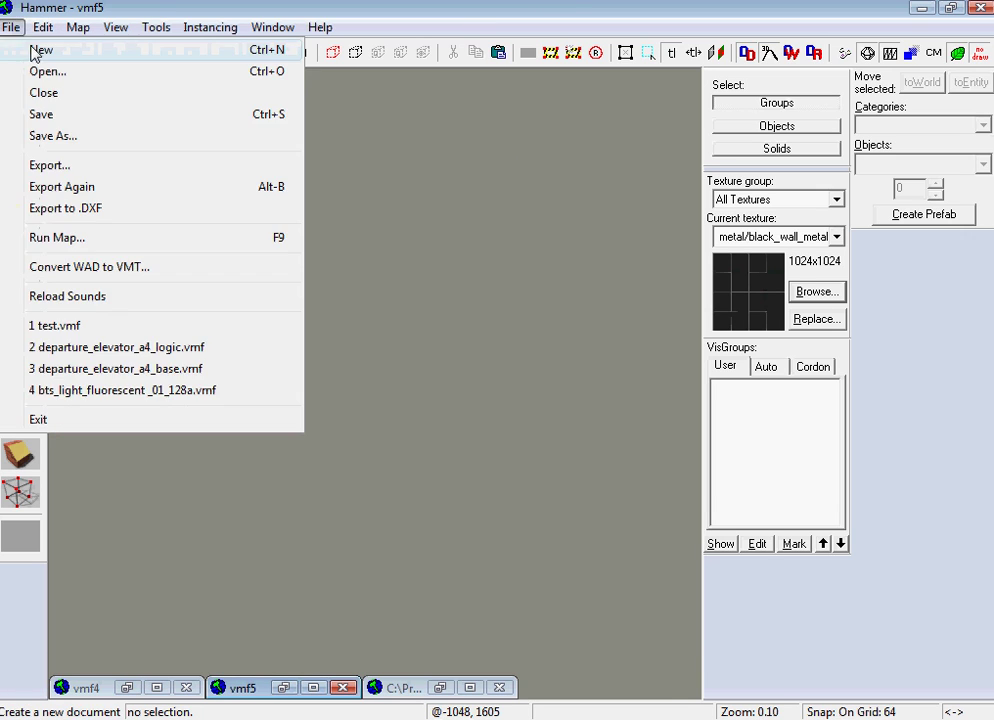
pyautogui.click(38, 48)
# Close the surplus blank maps and maximise the vmf4 map window.
pyautogui.click(656, 688)
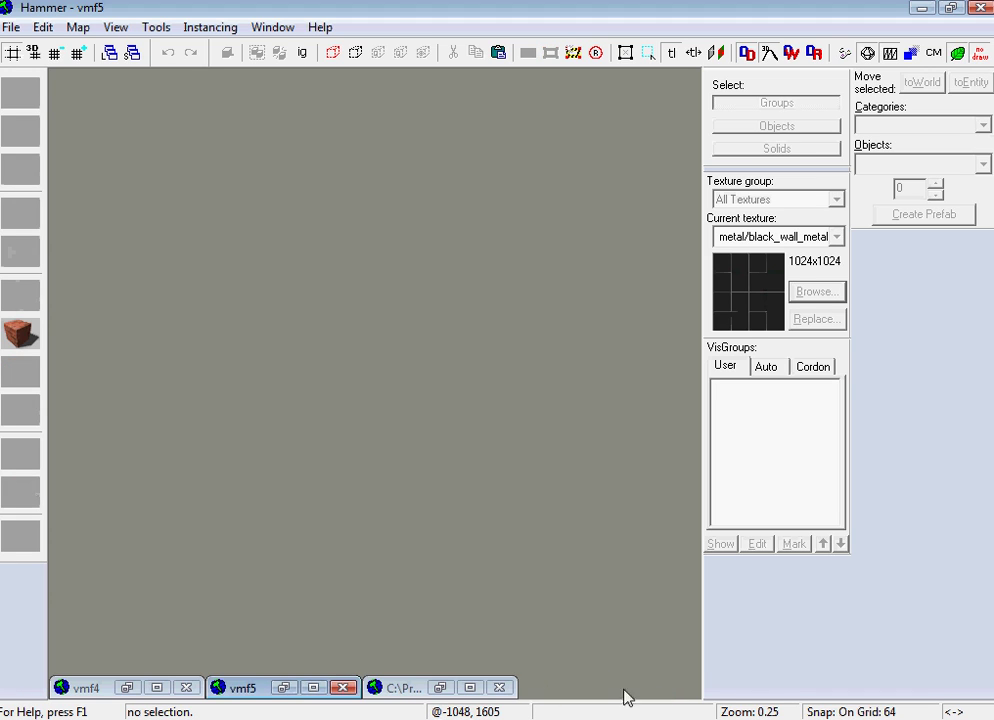
pyautogui.click(343, 688)
pyautogui.click(100, 688)
pyautogui.click(200, 405)
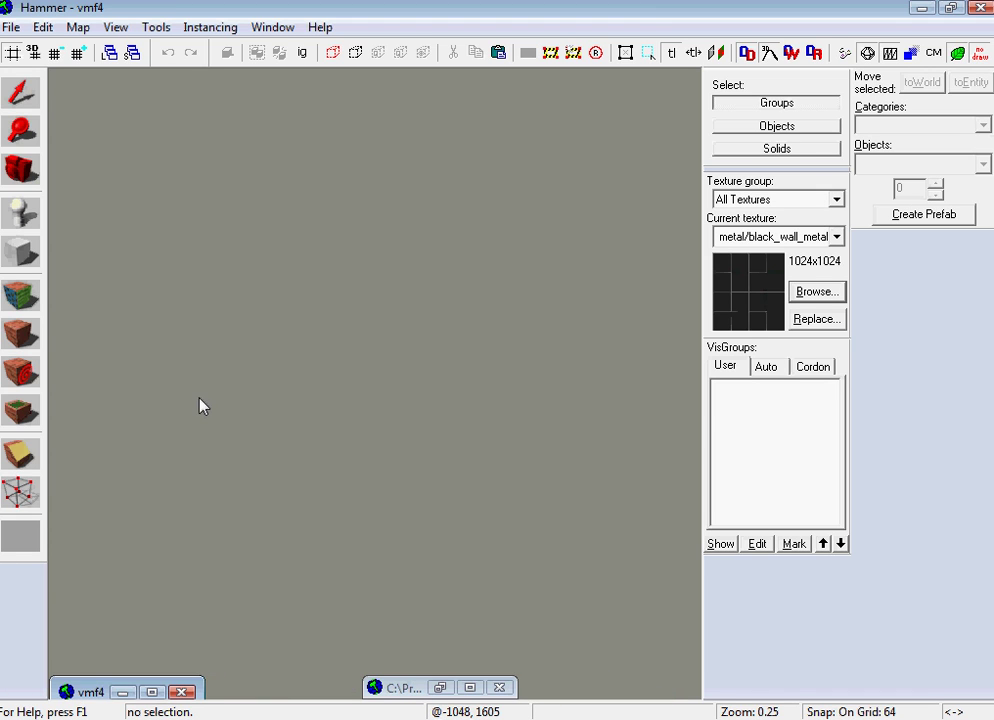
pyautogui.doubleClick(90, 692)
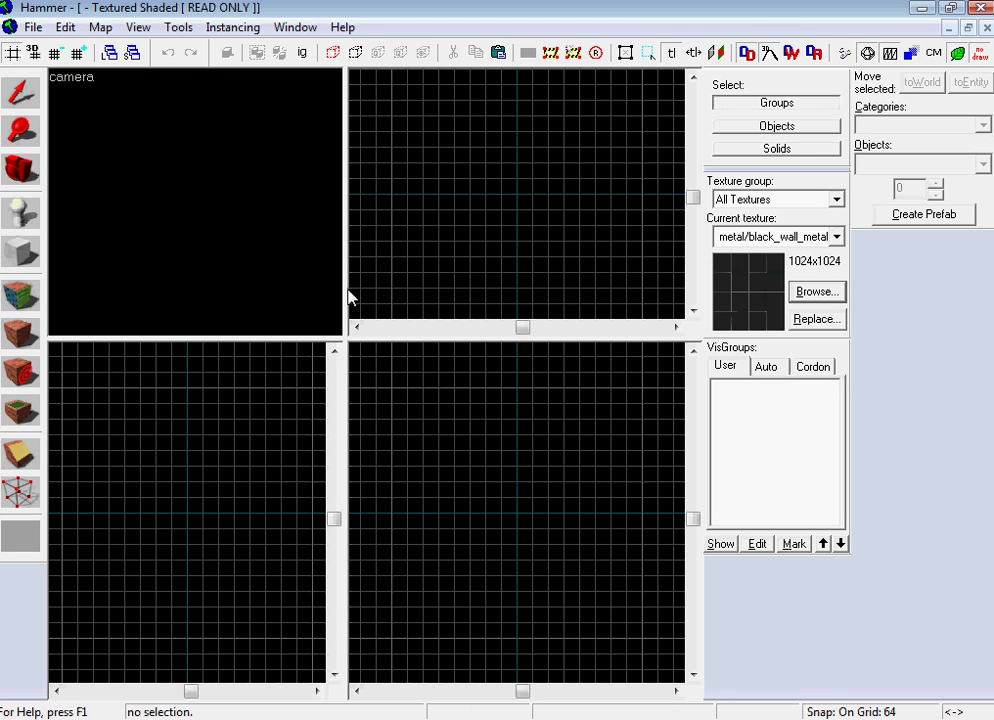
# Create a block about 1280 units wide and 1408 long in the top view, raising its top edge in the side view.
pyautogui.scroll(-2, 549, 198)
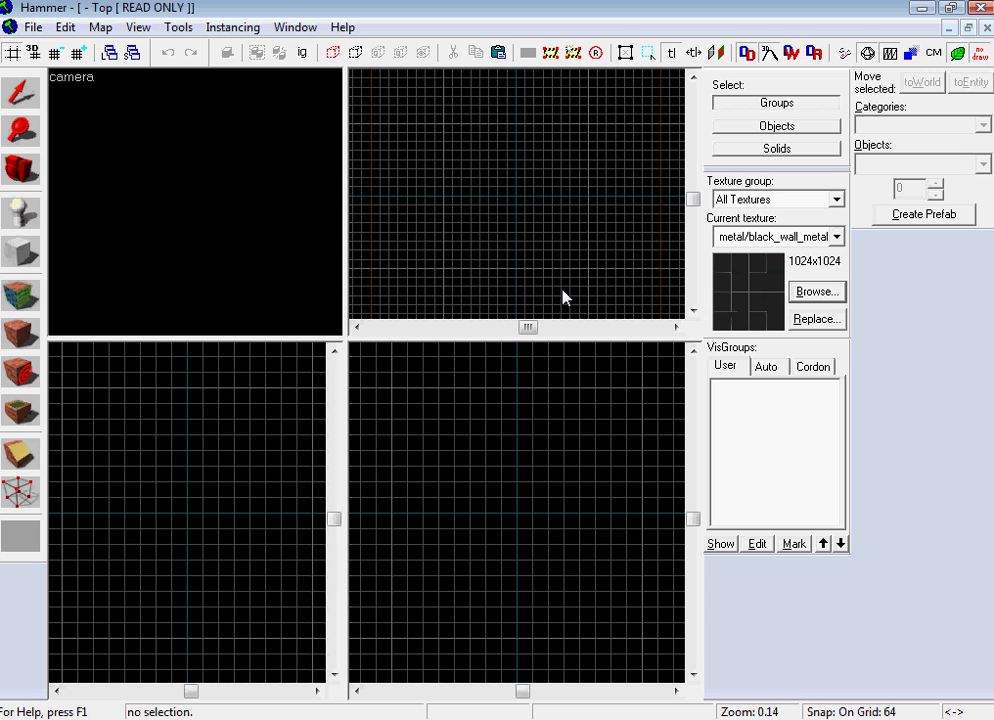
pyautogui.click(24, 253)
pyautogui.moveTo(420, 90); pyautogui.dragTo(604, 285)
pyautogui.moveTo(501, 520); pyautogui.dragTo(499, 581)
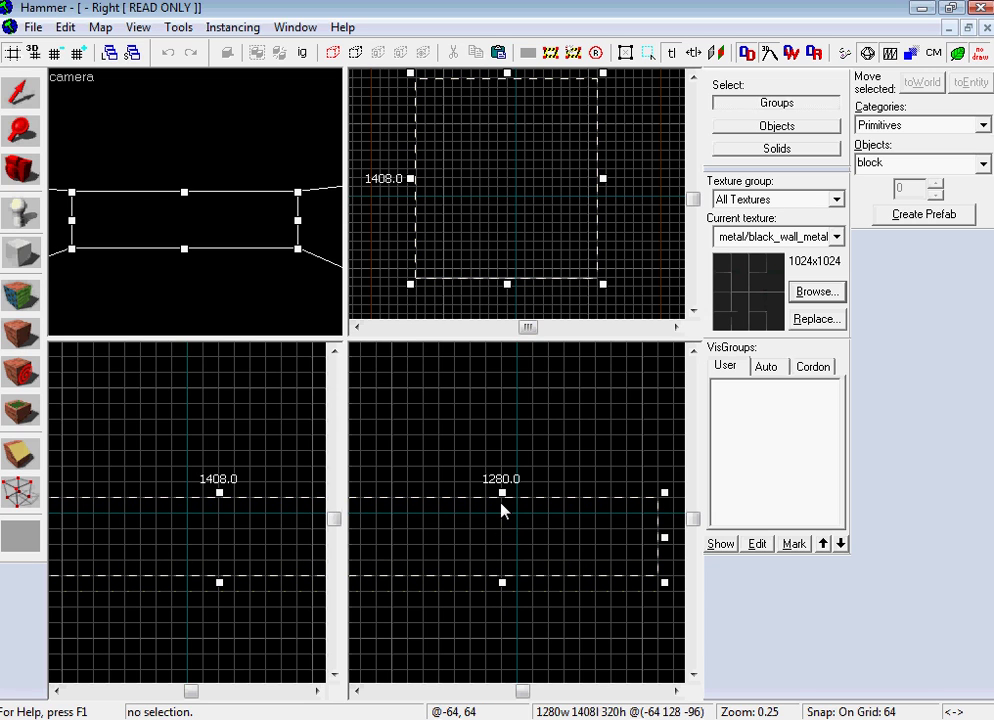
pyautogui.moveTo(501, 497); pyautogui.dragTo(507, 460)
pyautogui.press('Return')
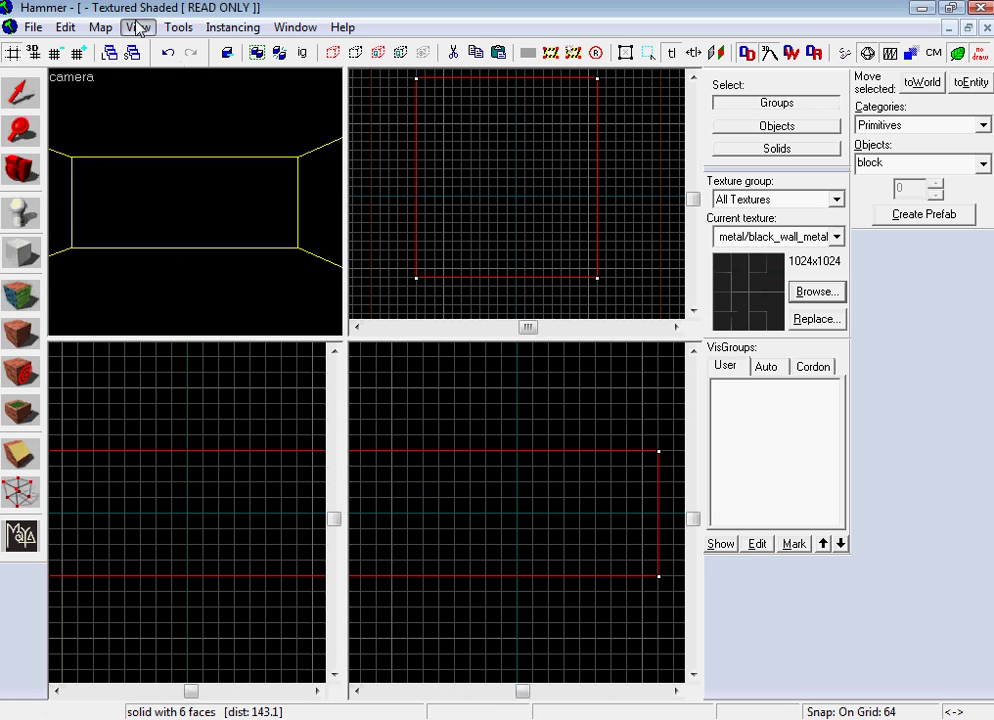
# Hollow the block into a room with walls 4 units thick.
pyautogui.click(138, 27)
pyautogui.click(222, 71)
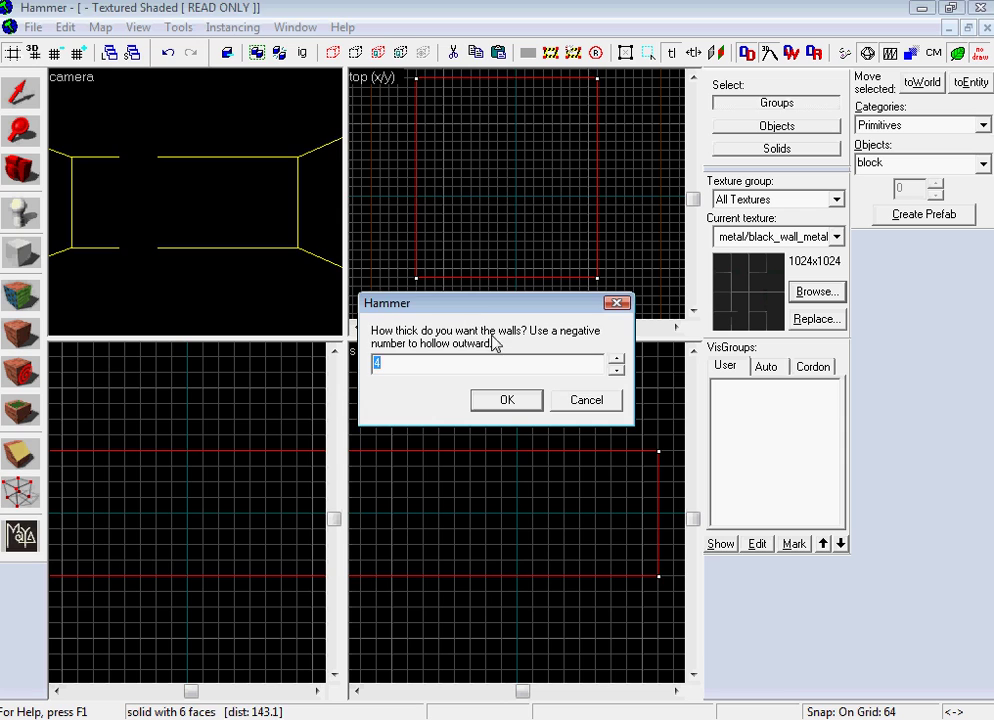
pyautogui.press('Return')
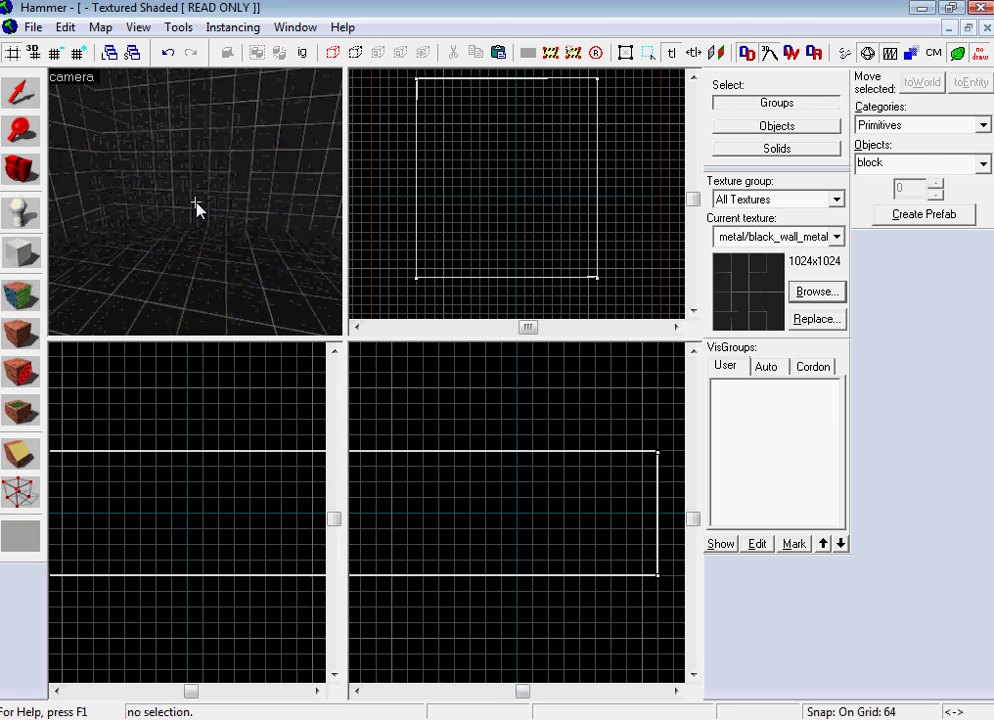
# Place an info_player_start entity on the room's floor near one end.
pyautogui.press('z')
pyautogui.click(28, 212)
pyautogui.click(175, 238)
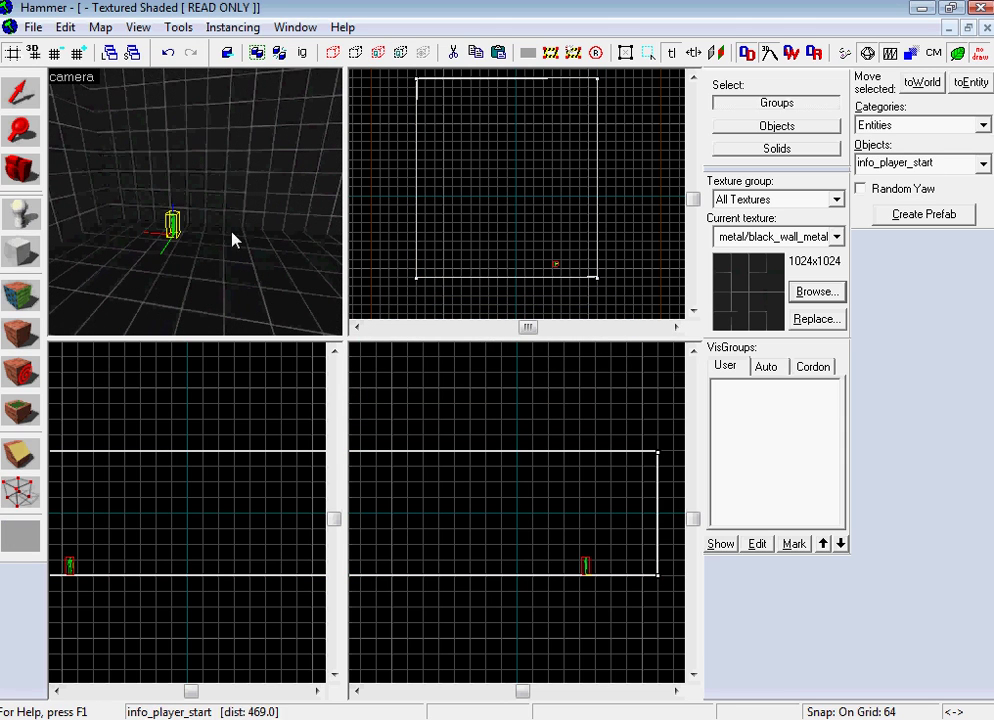
# Place a second info_player_start entity on the open floor of the room.
pyautogui.press('z')
pyautogui.press('s')
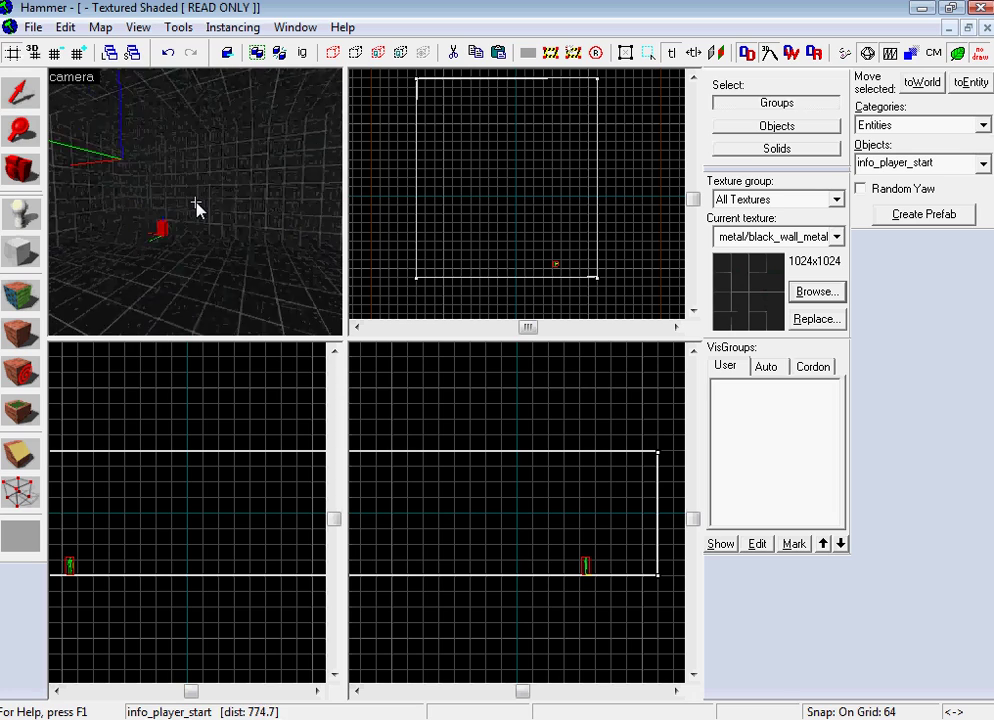
pyautogui.press('Up')
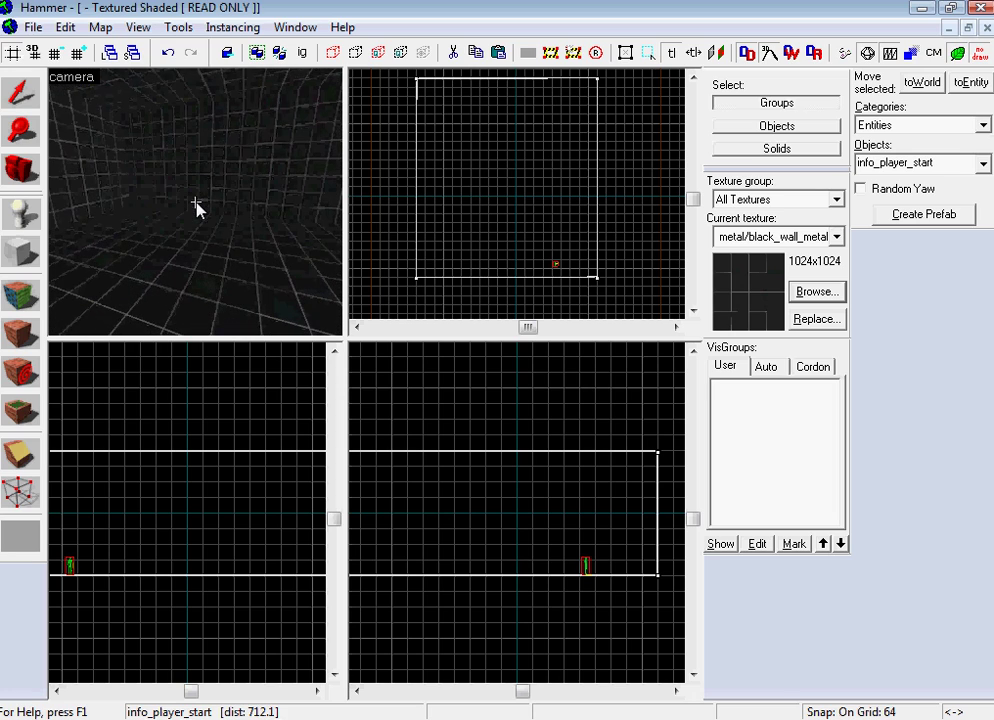
pyautogui.press('z')
pyautogui.click(14, 206)
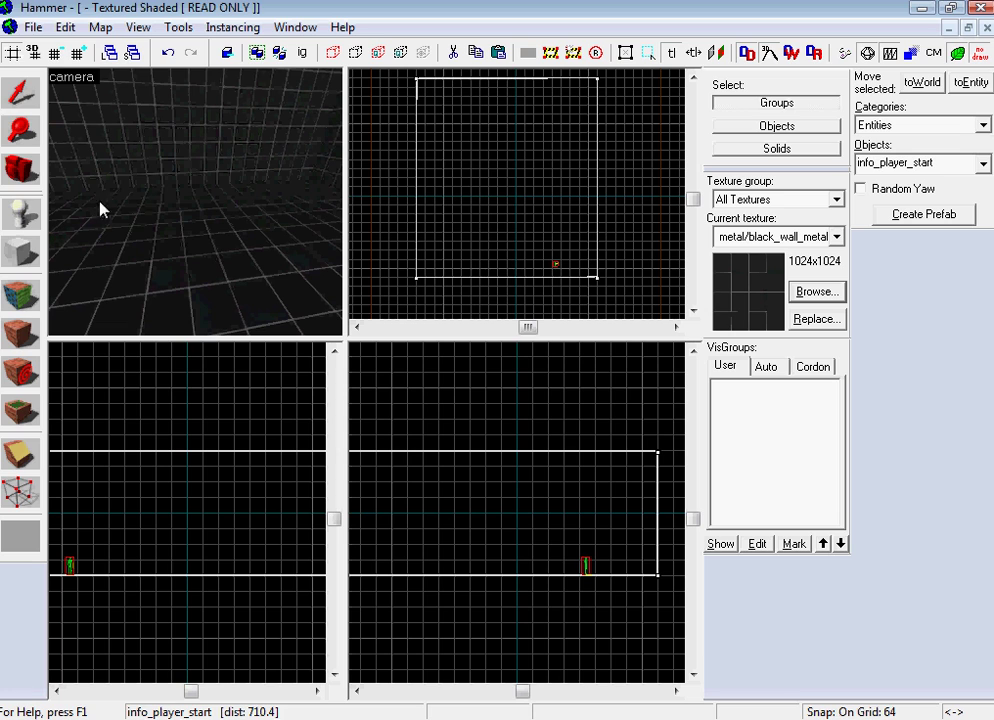
pyautogui.click(193, 220)
# Change the second entity's class to prop_dynamic in its object properties and apply it.
pyautogui.click(18, 92)
pyautogui.doubleClick(226, 239)
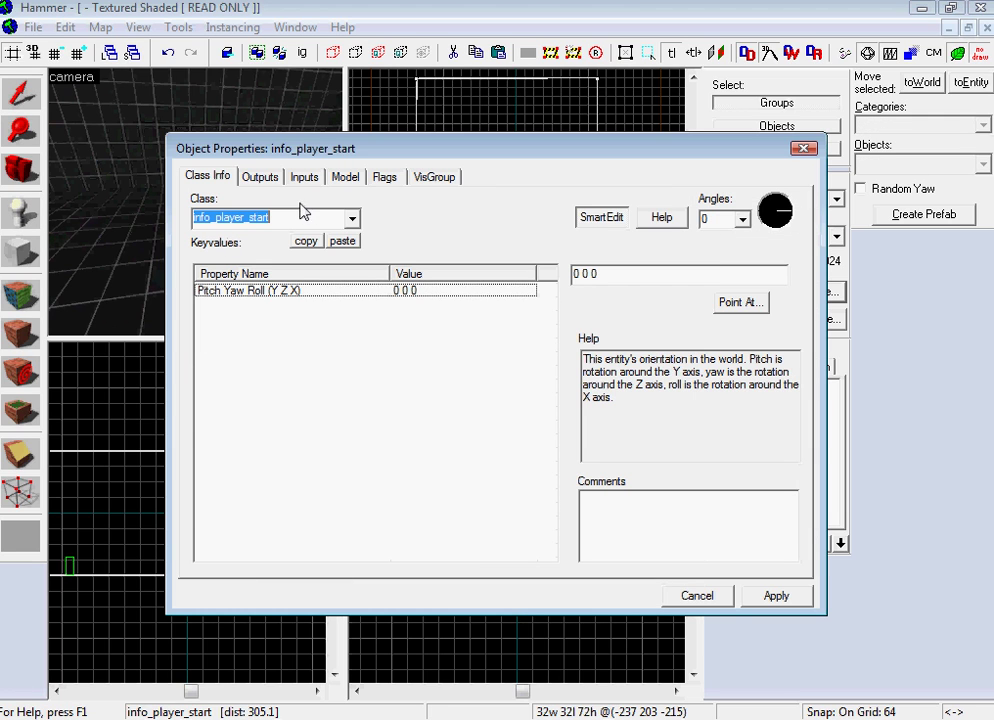
pyautogui.write('prop_dy')
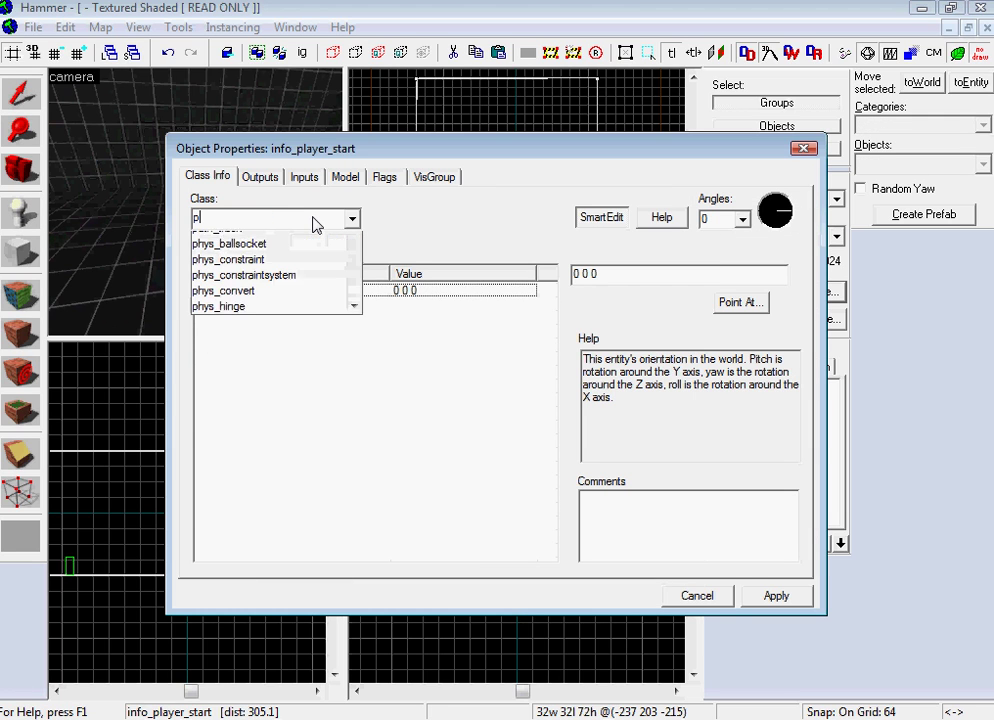
pyautogui.press('Down')
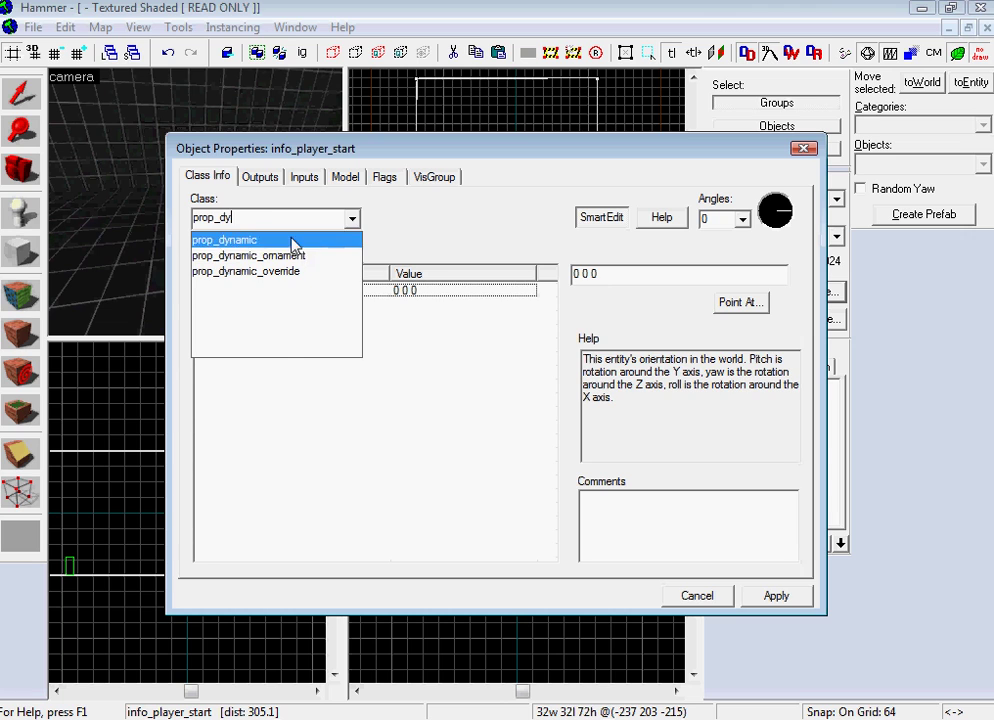
pyautogui.press('Return')
pyautogui.click(779, 596)
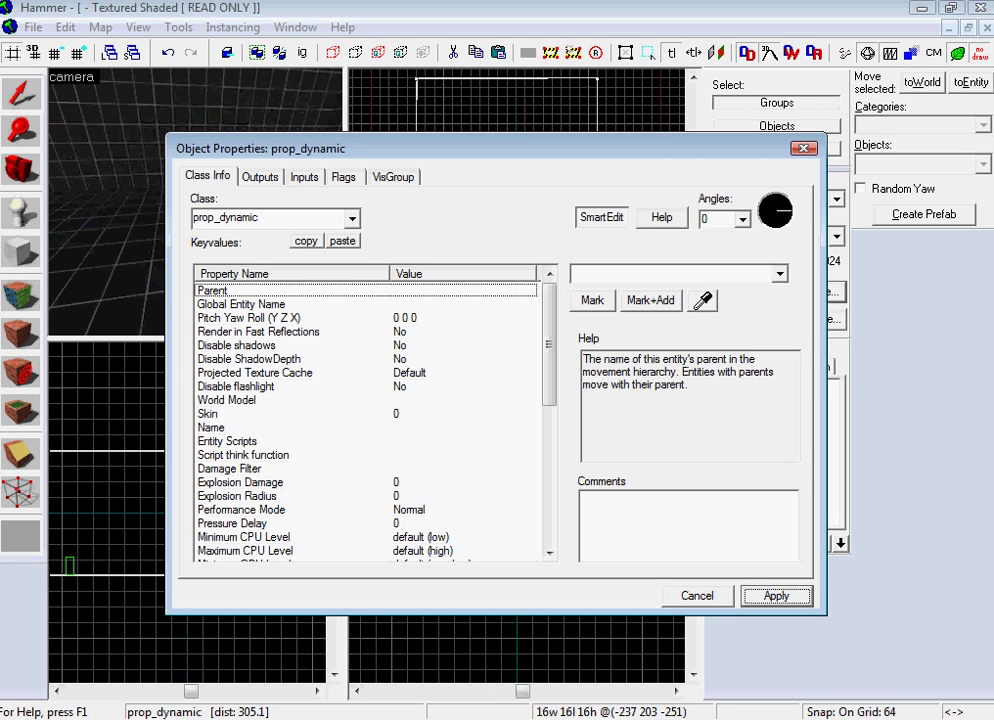
# Set the prop's world model to models\anim_wp\cursher\crusher.mdl.
pyautogui.click(180, 719)
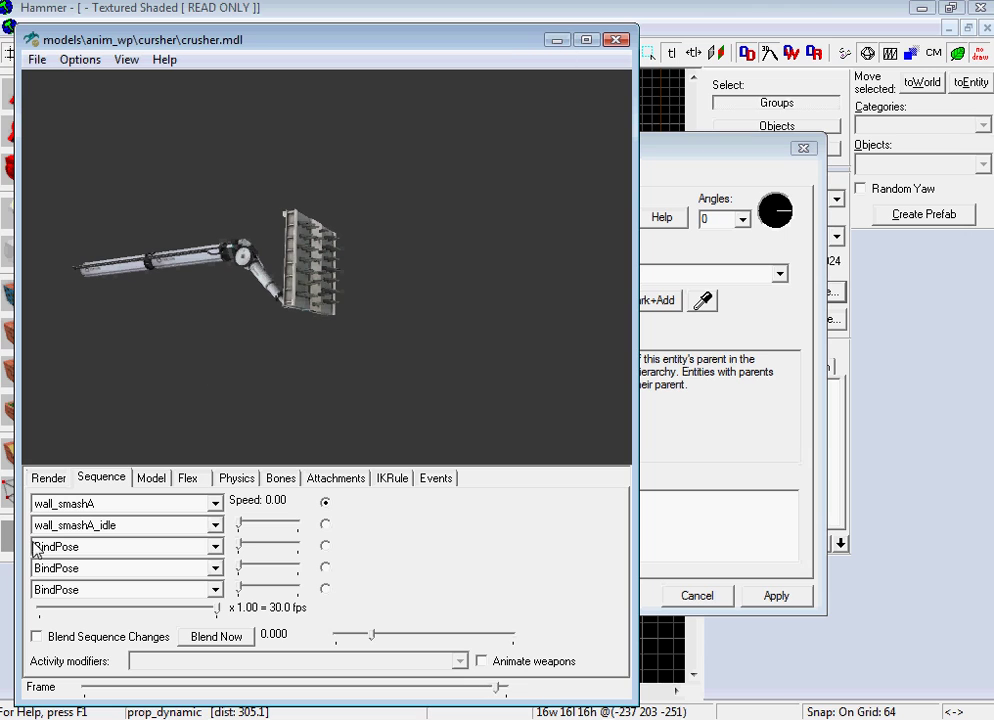
pyautogui.click(617, 40)
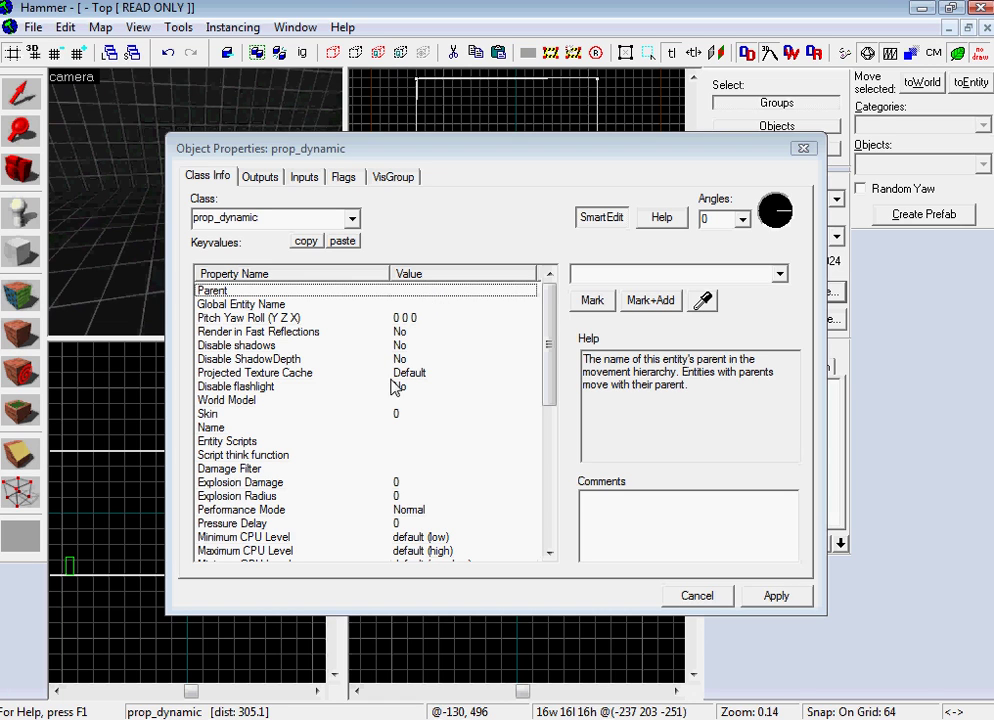
pyautogui.hotkey('alt', 'Tab')
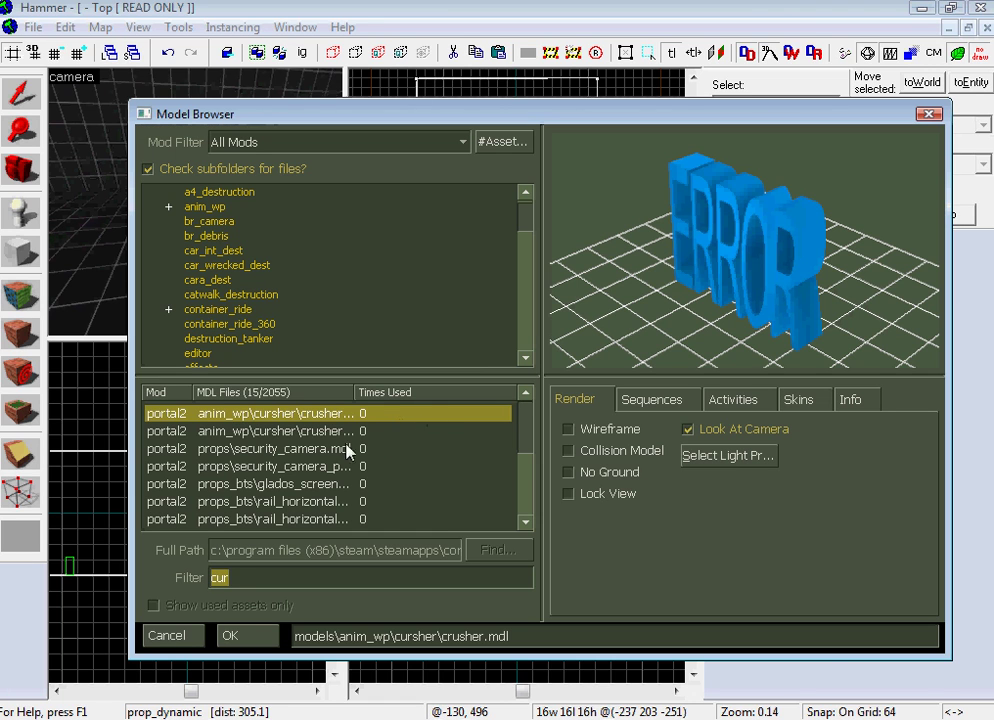
pyautogui.doubleClick(312, 414)
# Name the prop_dynamic entity crusher and apply the properties.
pyautogui.click(389, 426)
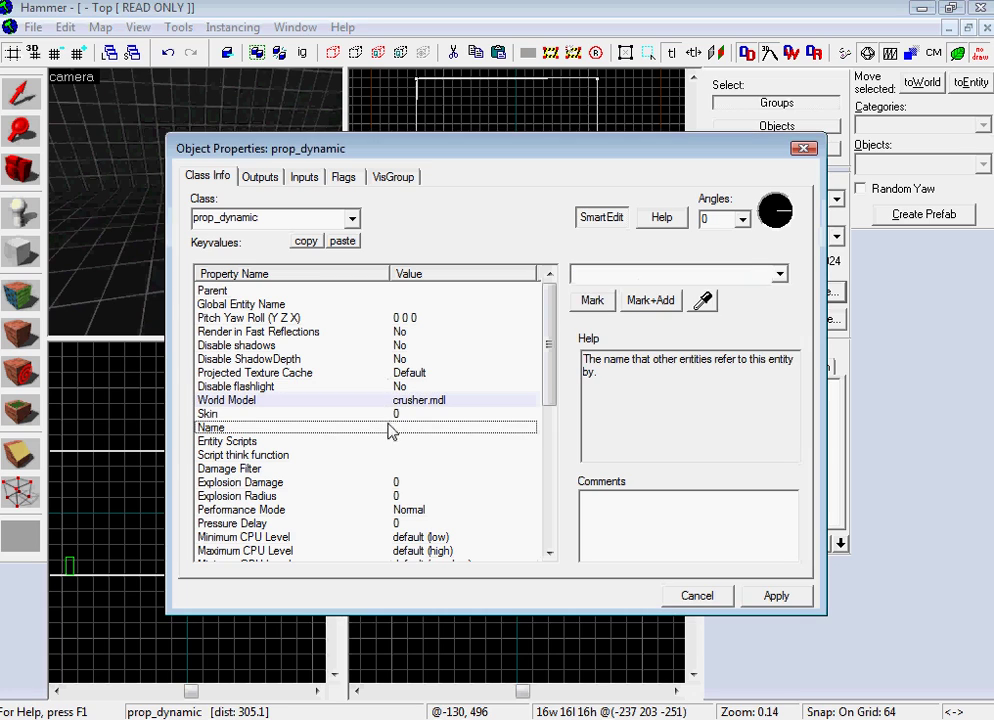
pyautogui.write('crusher')
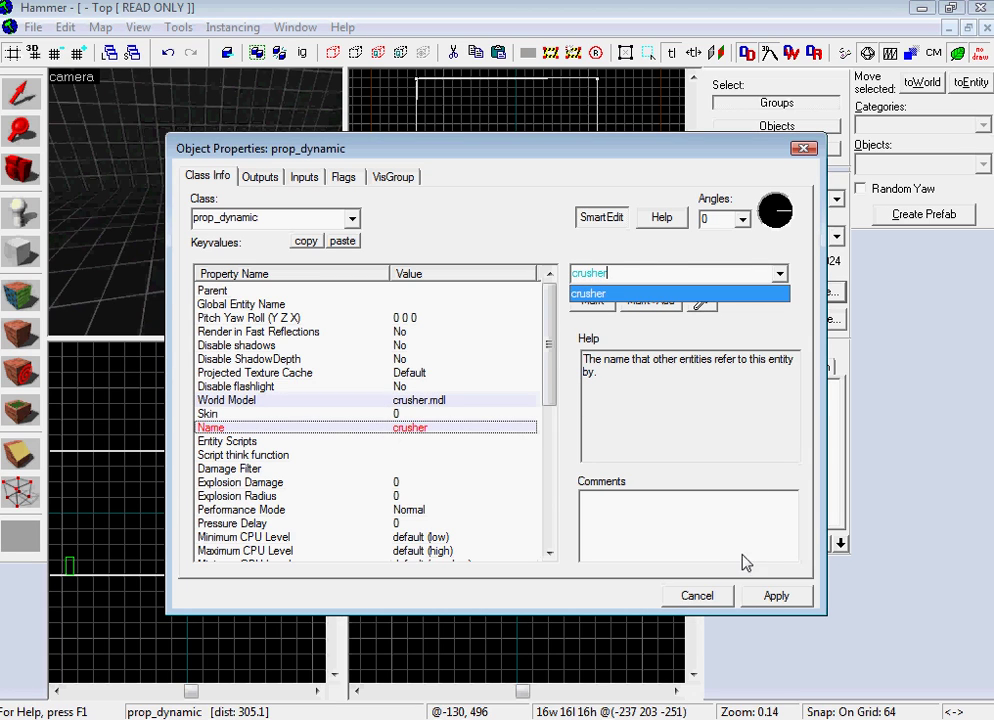
pyautogui.click(776, 596)
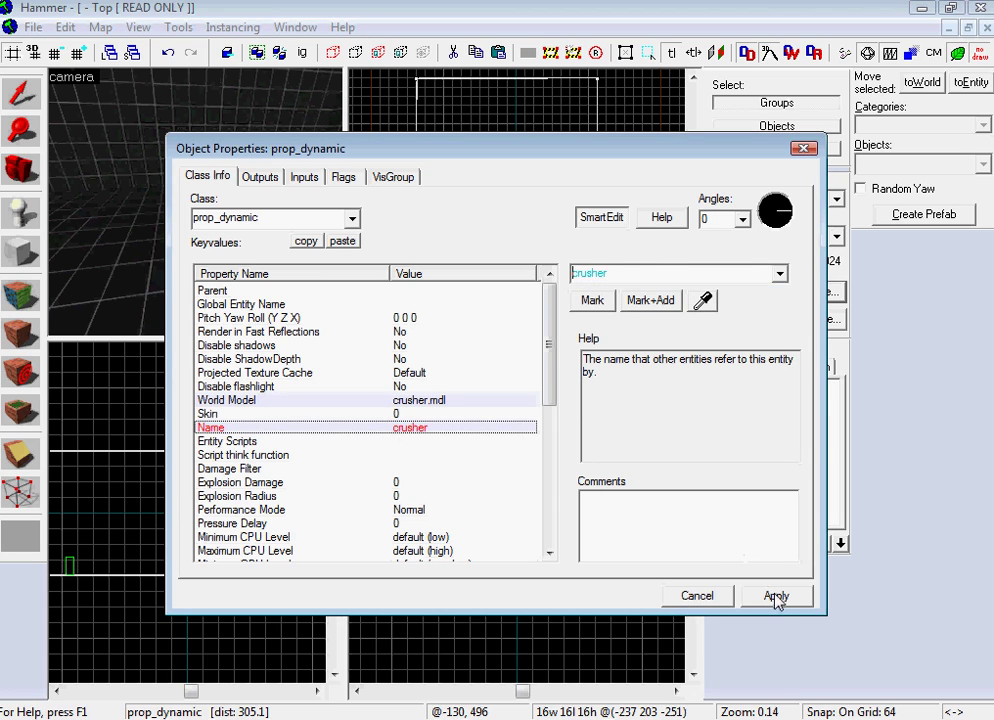
pyautogui.click(776, 596)
# Set the crusher prop's Hold Animation property to Yes.
pyautogui.scroll(-2, 567, 422)
pyautogui.scroll(-5, 567, 422)
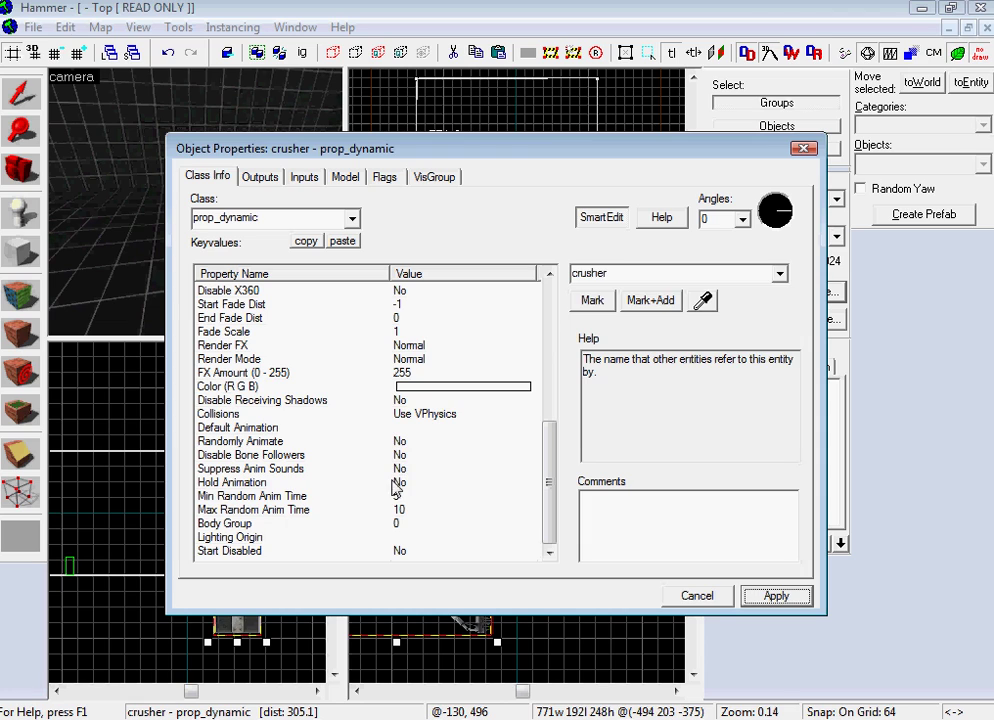
pyautogui.click(396, 496)
pyautogui.click(396, 483)
pyautogui.click(786, 276)
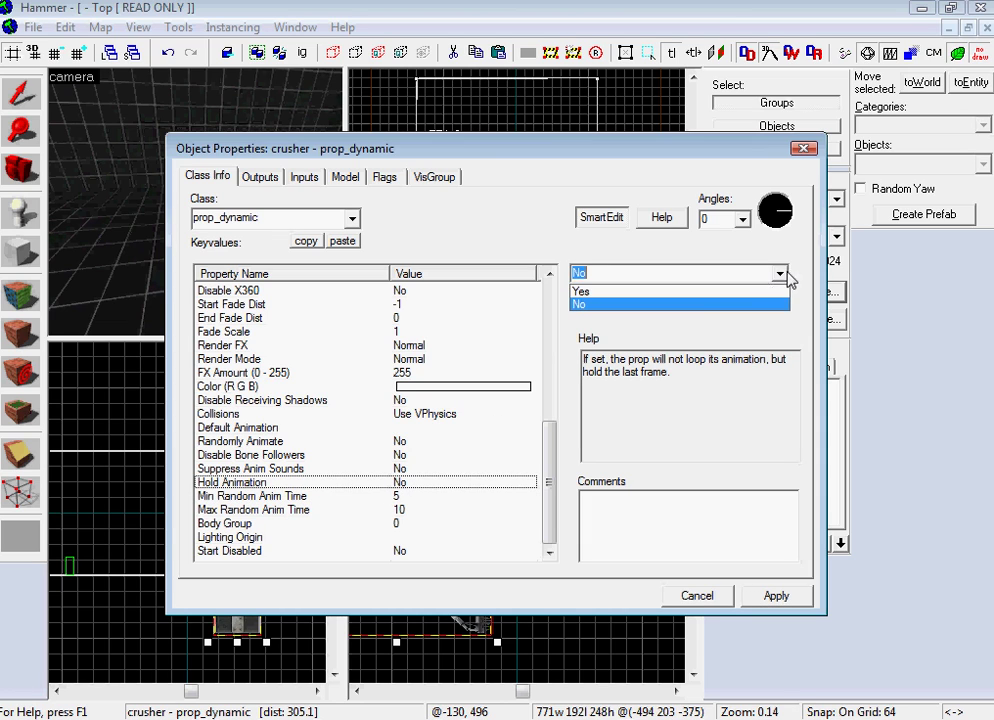
pyautogui.click(682, 292)
# Set the crusher's Collisions property to Not Solid and apply the changes.
pyautogui.click(462, 414)
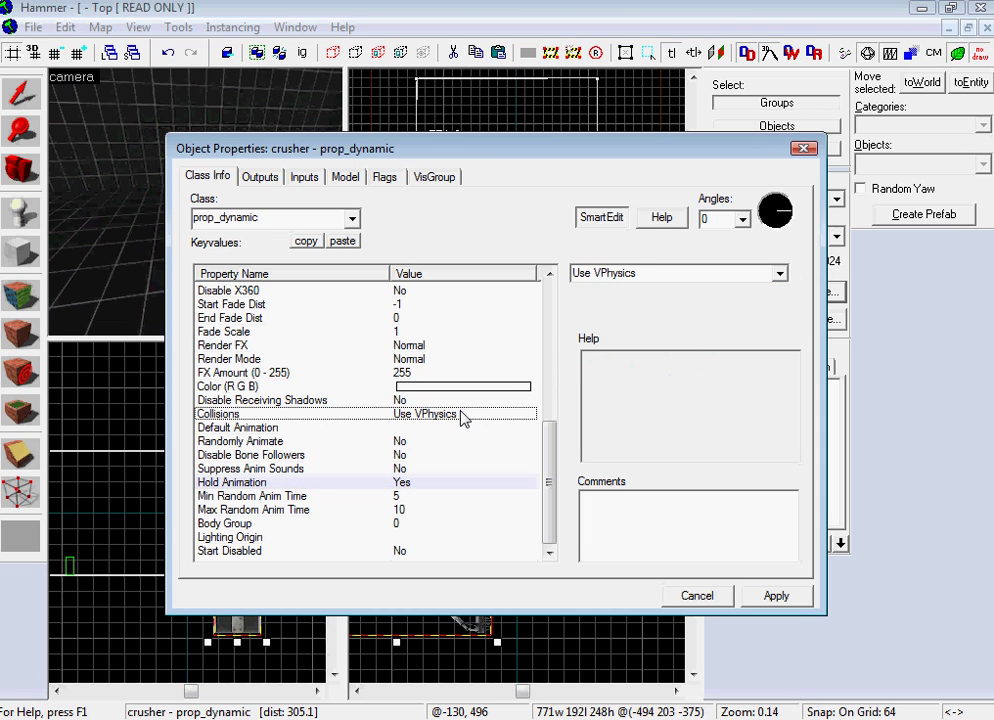
pyautogui.click(779, 274)
pyautogui.click(705, 288)
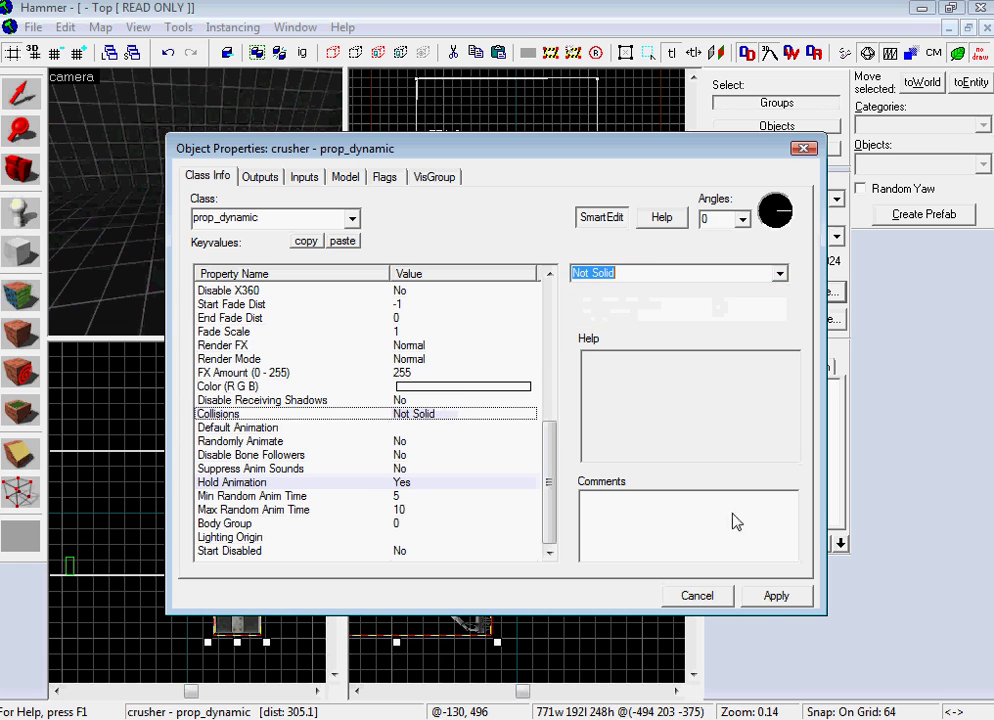
pyautogui.click(774, 595)
pyautogui.press('z')
pyautogui.press('a')
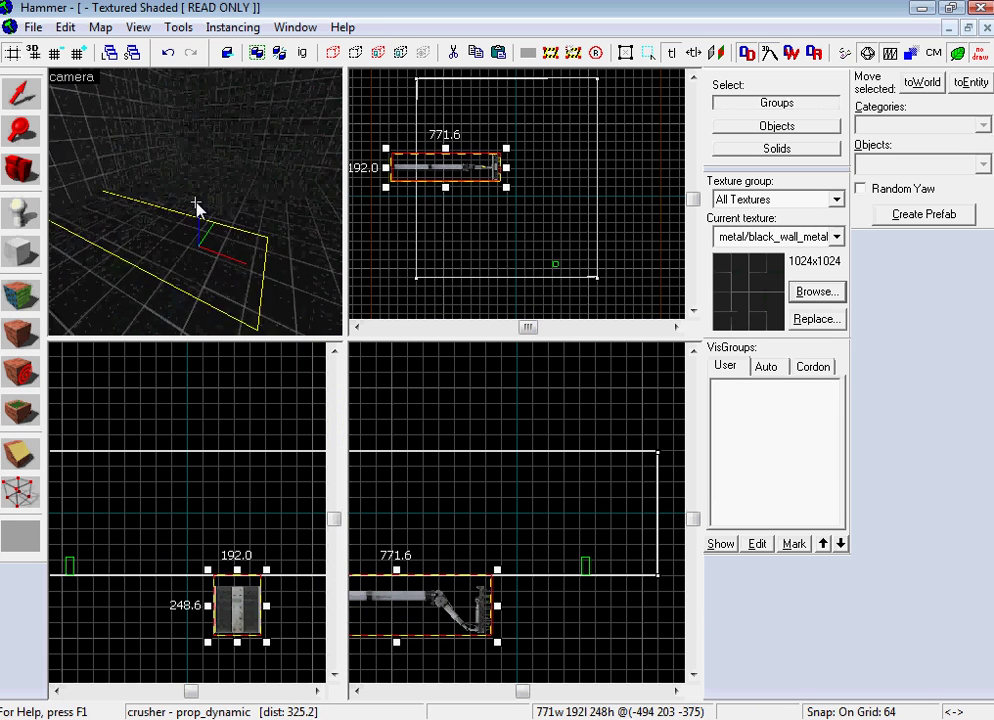
pyautogui.doubleClick(193, 247)
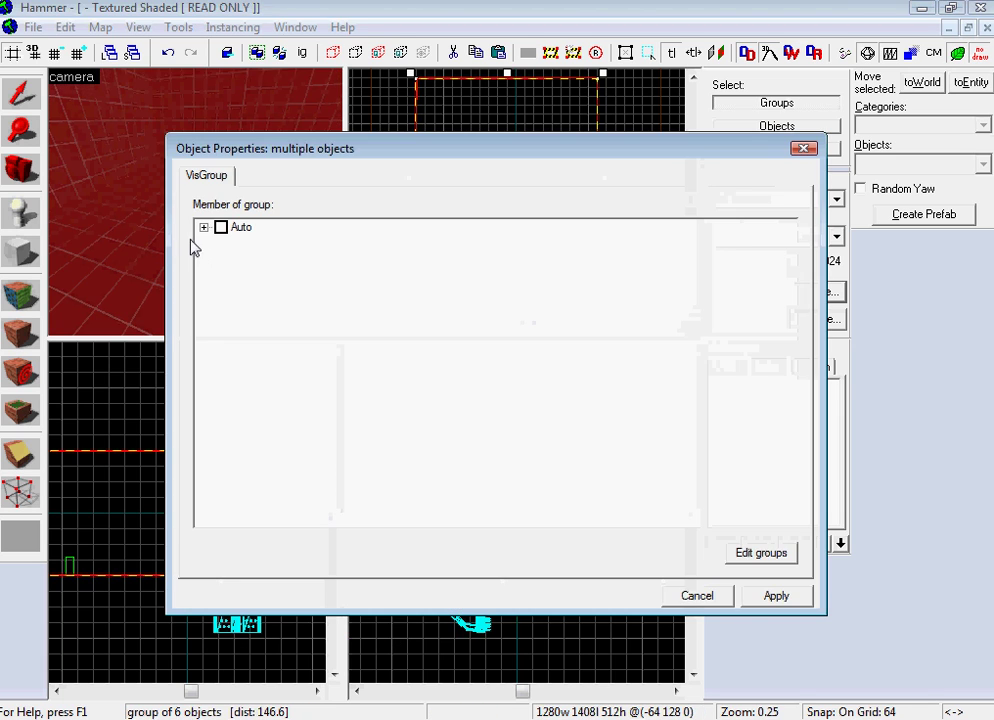
pyautogui.click(697, 595)
pyautogui.click(392, 183)
# Select the crusher prop and move it about 315 units up and 174 units along X, from below the floor into the room.
pyautogui.press('z')
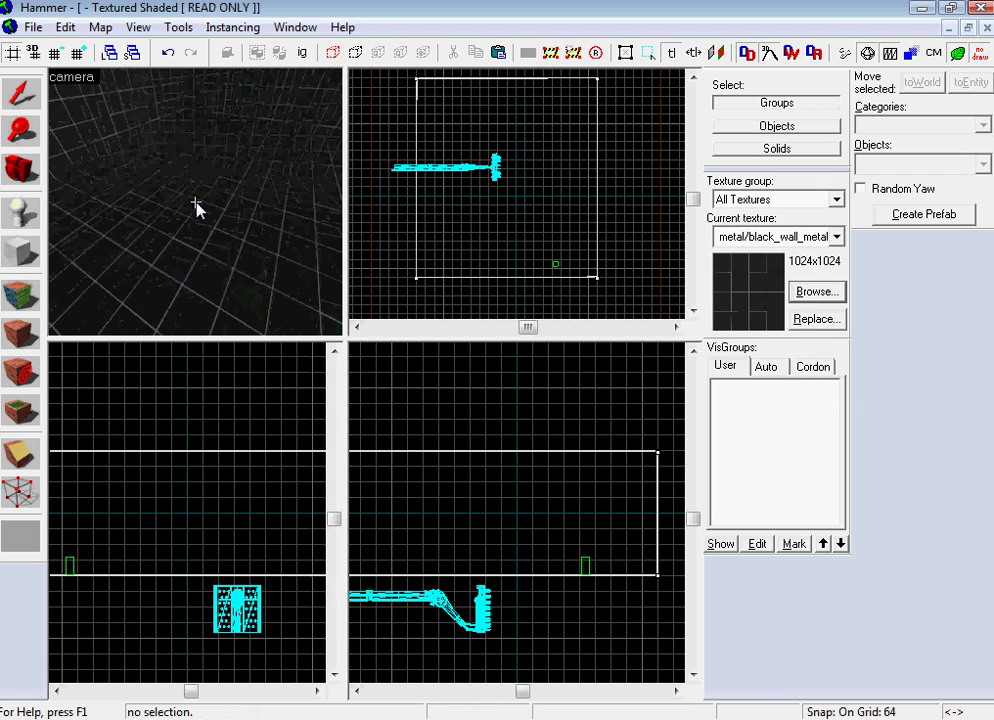
pyautogui.press('w')
pyautogui.click(196, 210)
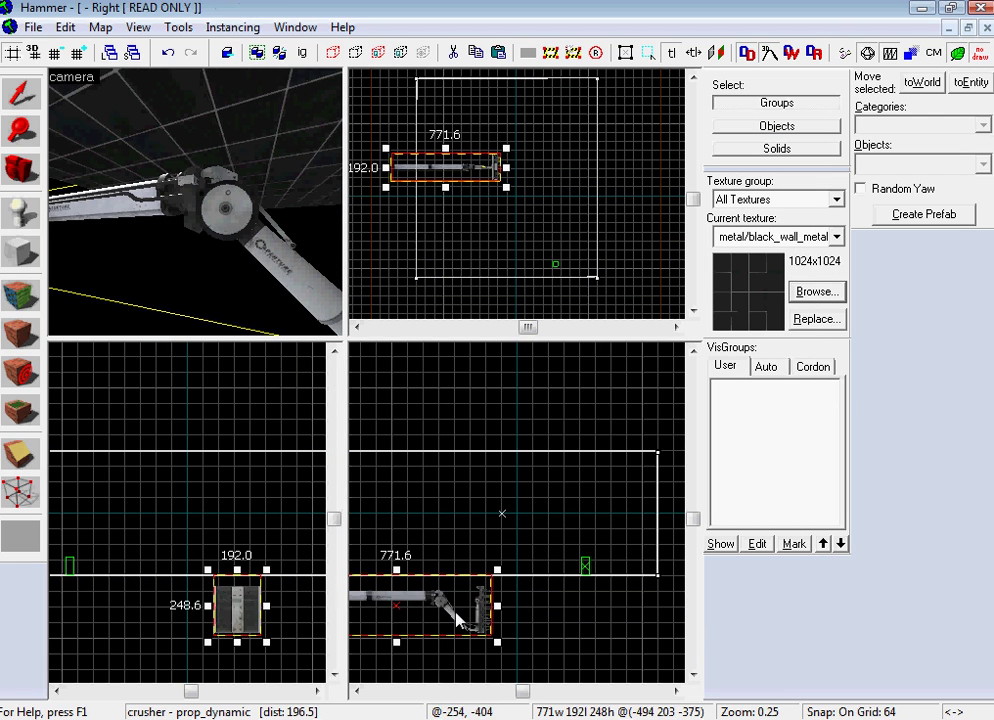
pyautogui.moveTo(459, 620); pyautogui.dragTo(484, 549)
# Set the crusher's Default Animation to wall_smashA, checking the sequence name in the model viewer, and apply it.
pyautogui.press('z')
pyautogui.press('w')
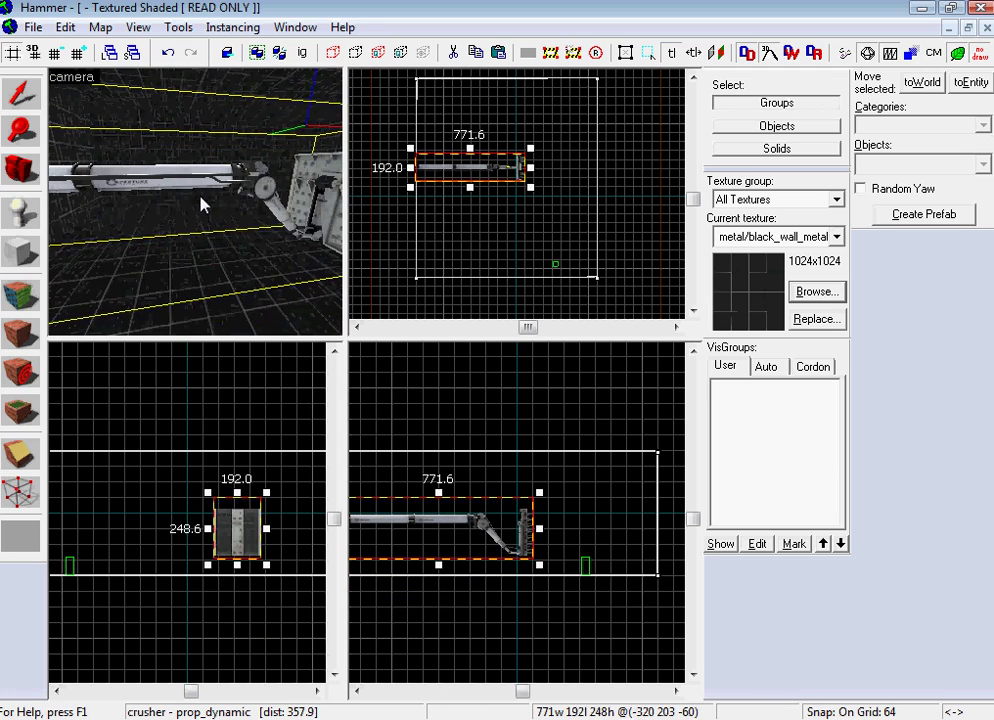
pyautogui.doubleClick(202, 202)
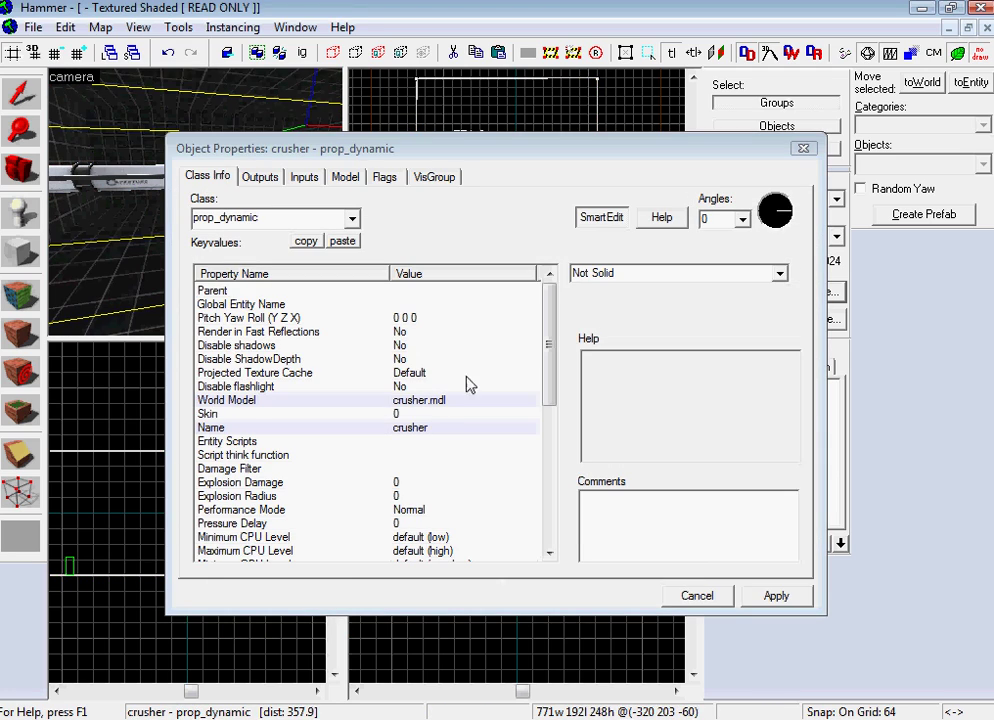
pyautogui.scroll(-1, 548, 336)
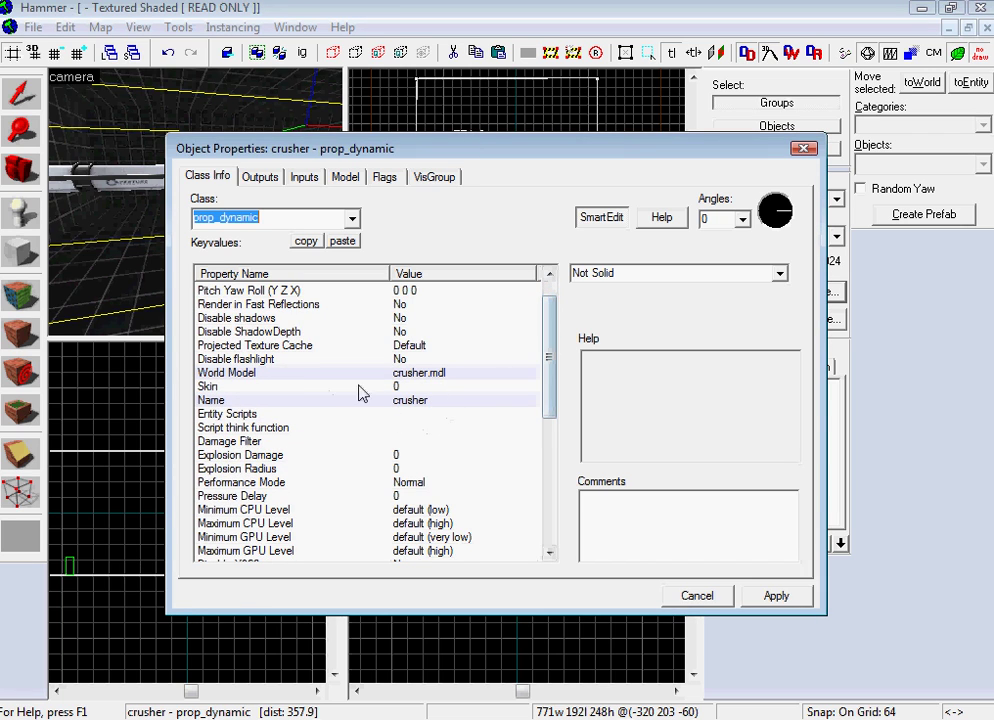
pyautogui.moveTo(544, 395); pyautogui.dragTo(546, 462)
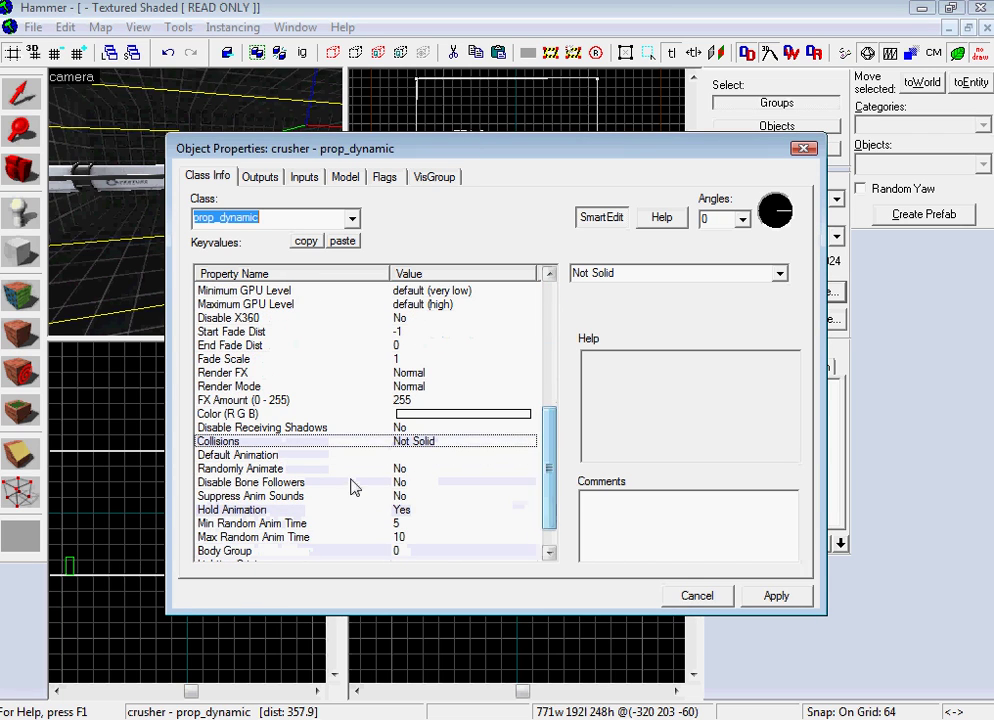
pyautogui.click(368, 455)
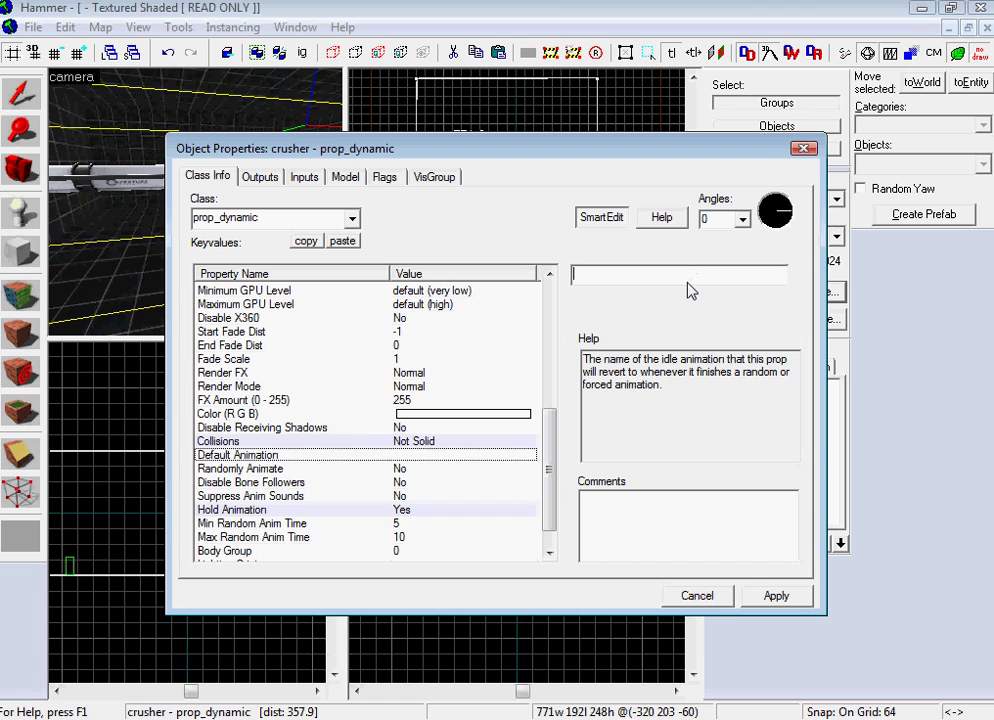
pyautogui.write('wall_smash')
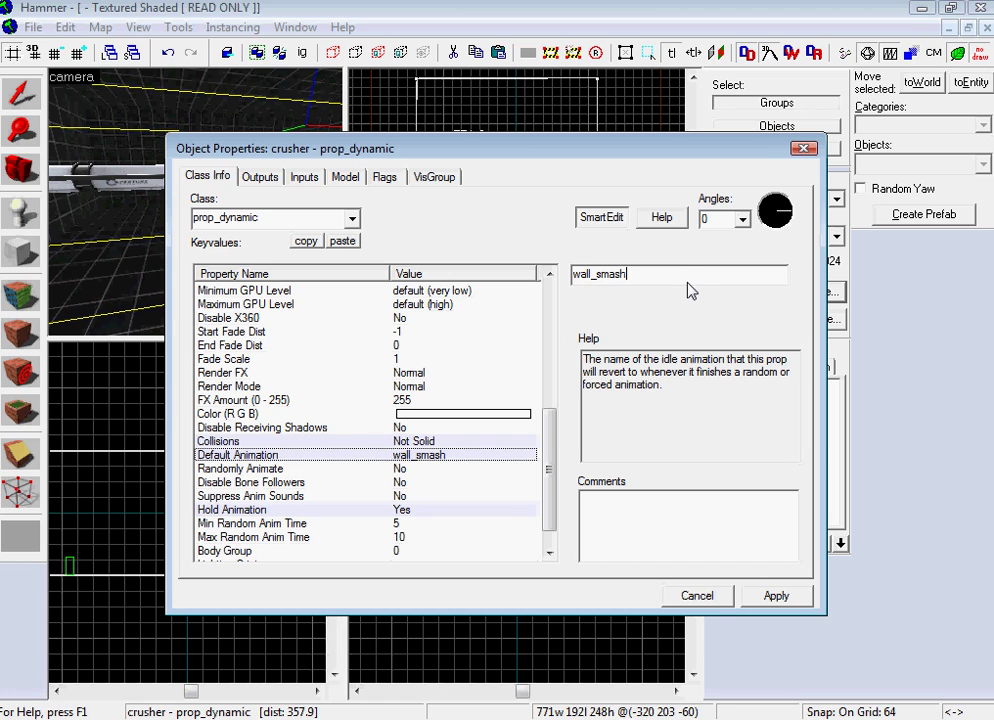
pyautogui.write('A')
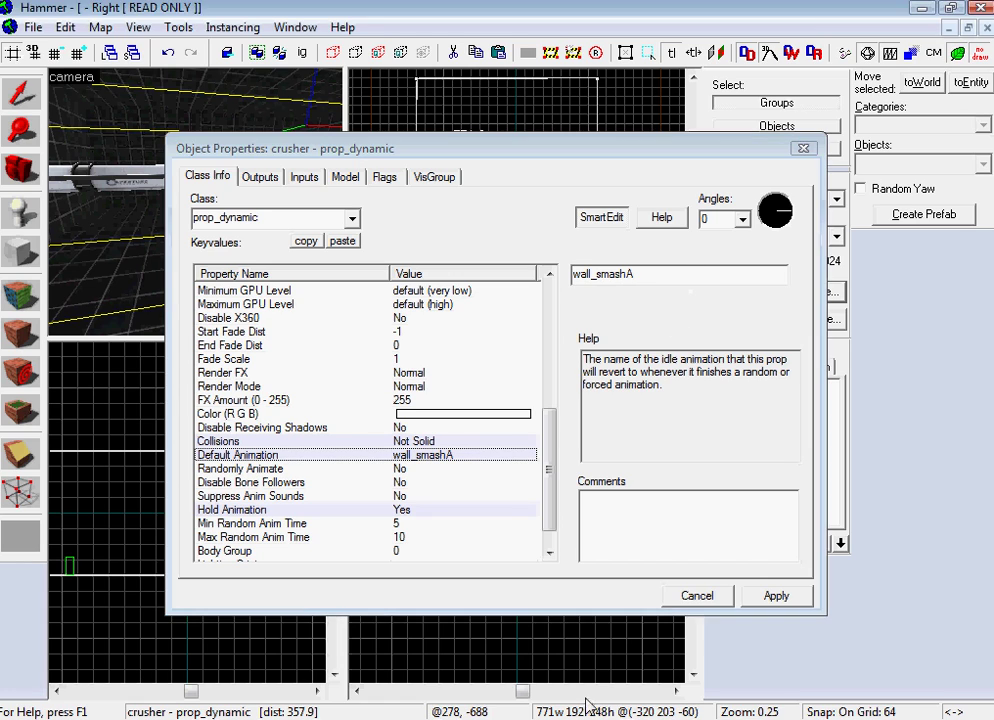
pyautogui.click(570, 719)
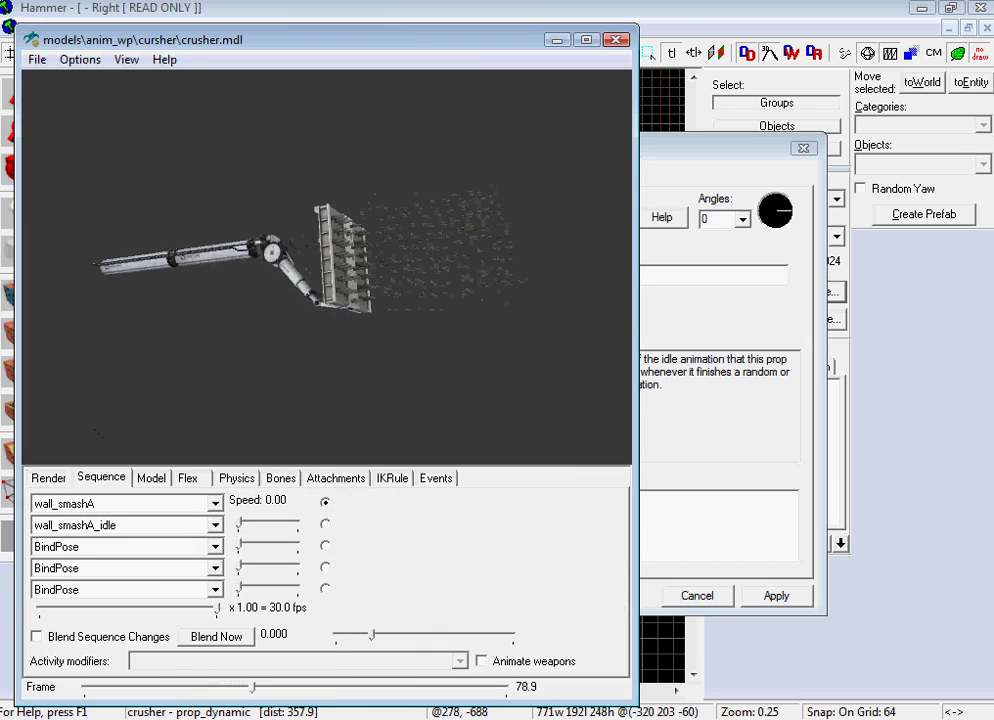
pyautogui.click(572, 719)
pyautogui.click(753, 598)
pyautogui.click(716, 599)
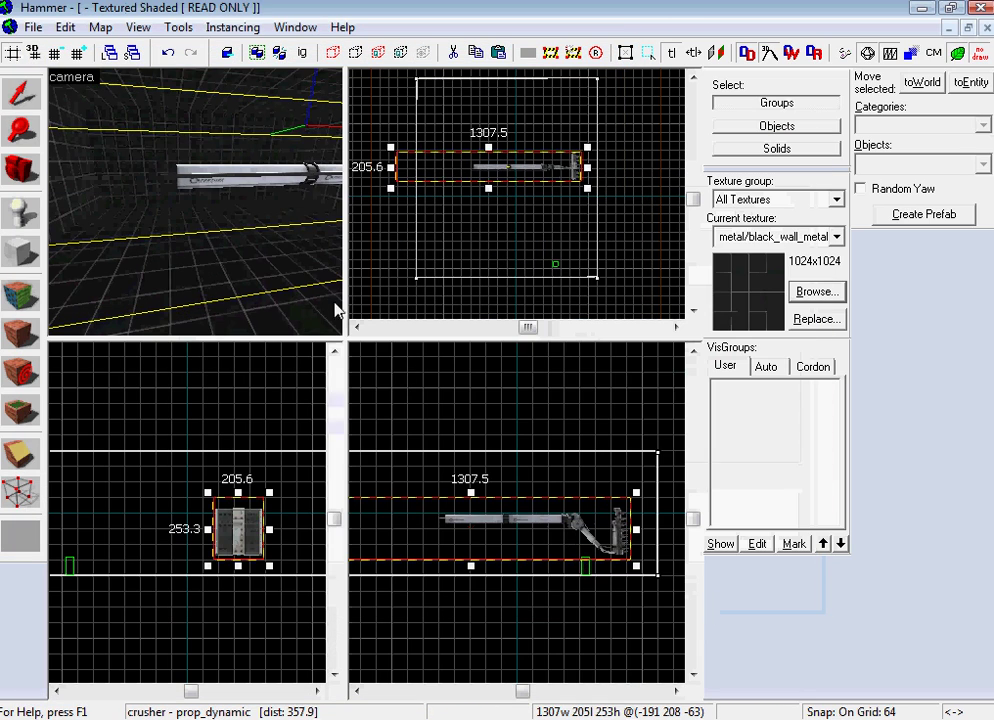
# Move the crusher about 128 units along X so the rear of its animation bounds lines up with the room's wall.
pyautogui.press('z')
pyautogui.press('w')
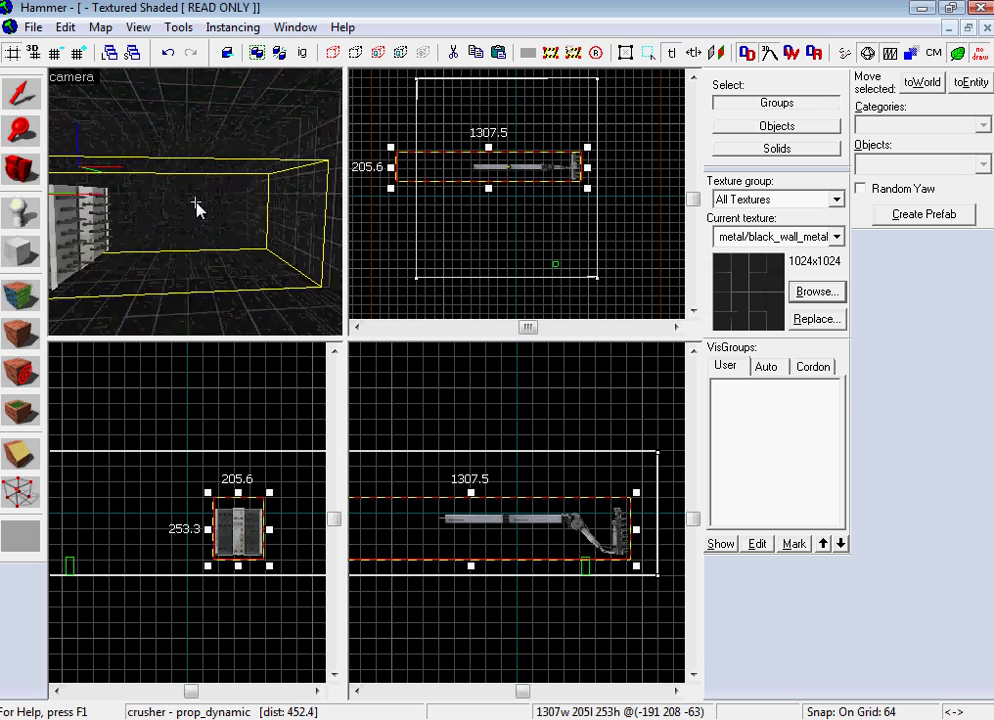
pyautogui.press('d')
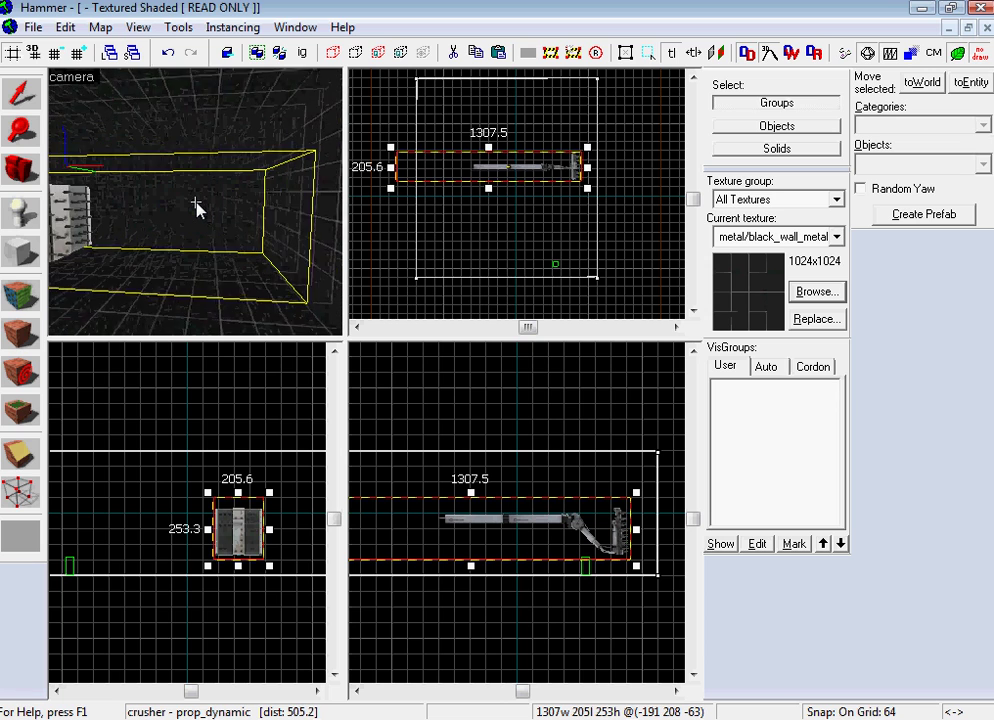
pyautogui.press('Left')
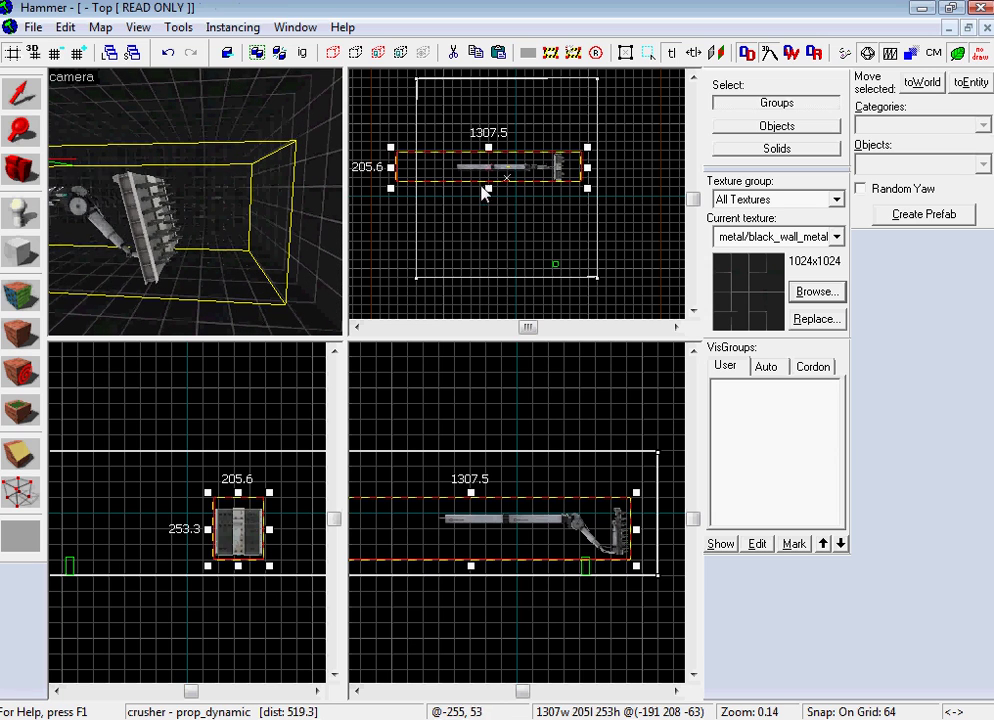
pyautogui.moveTo(501, 173); pyautogui.dragTo(521, 174)
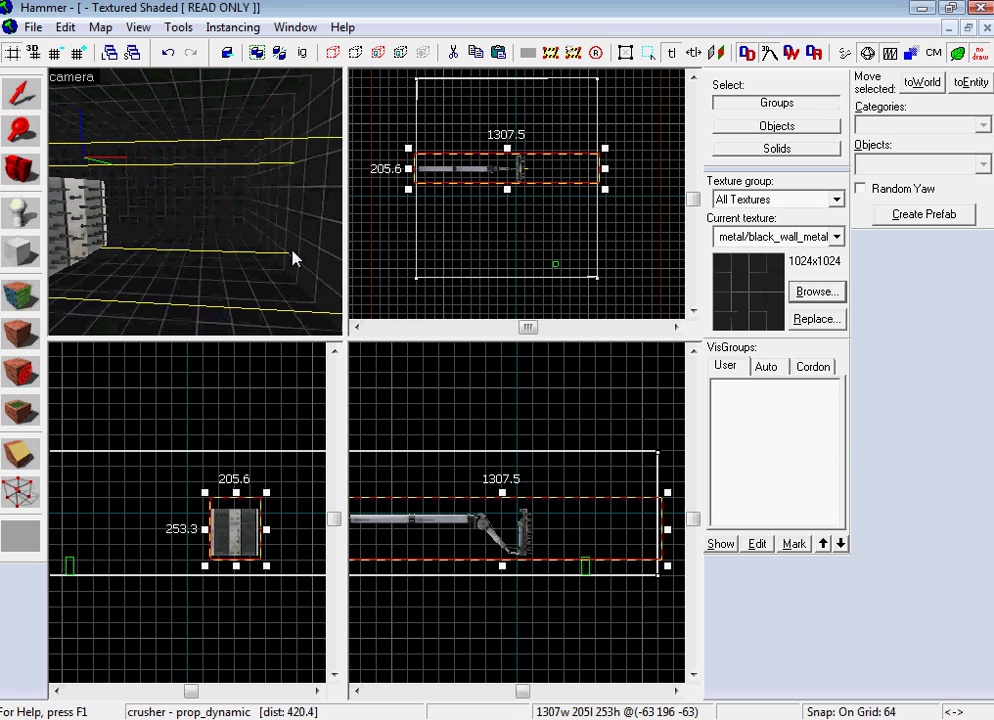
pyautogui.press('Down')
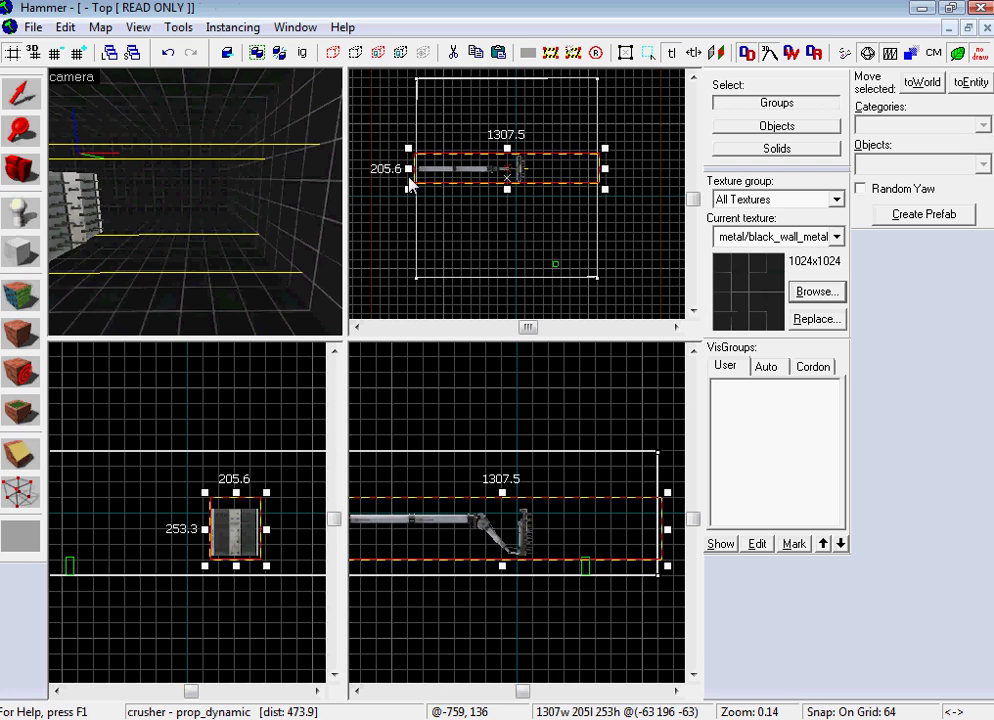
# Reduce the grid to 16 and move the crusher back about 28 units so the front of its bounds stays inside the wall.
pyautogui.scroll(4, 524, 180)
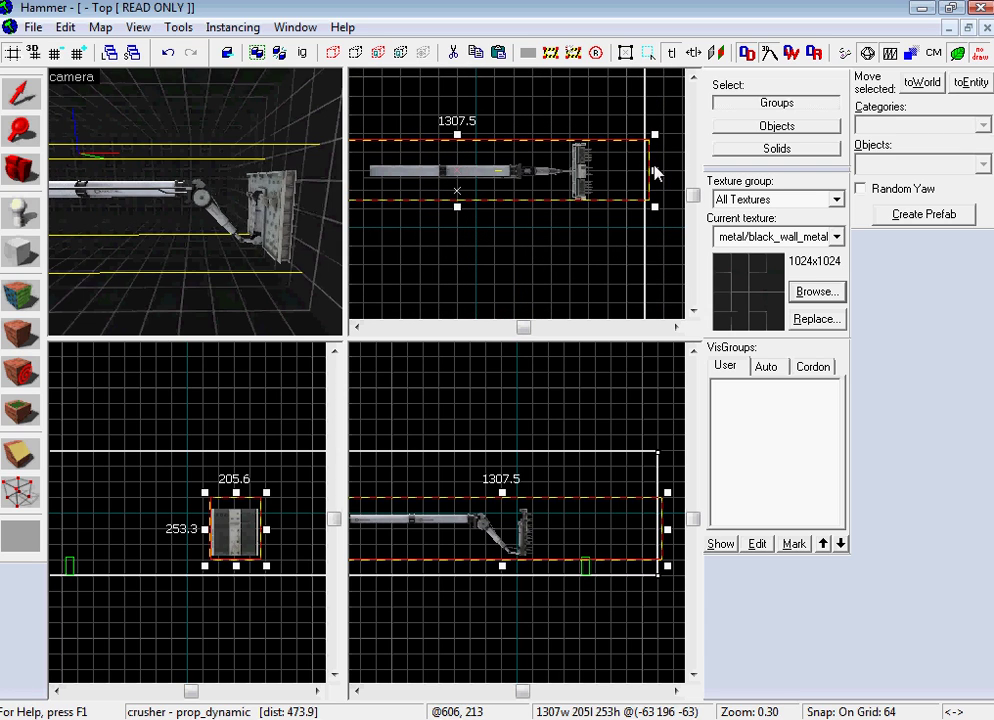
pyautogui.press('[')
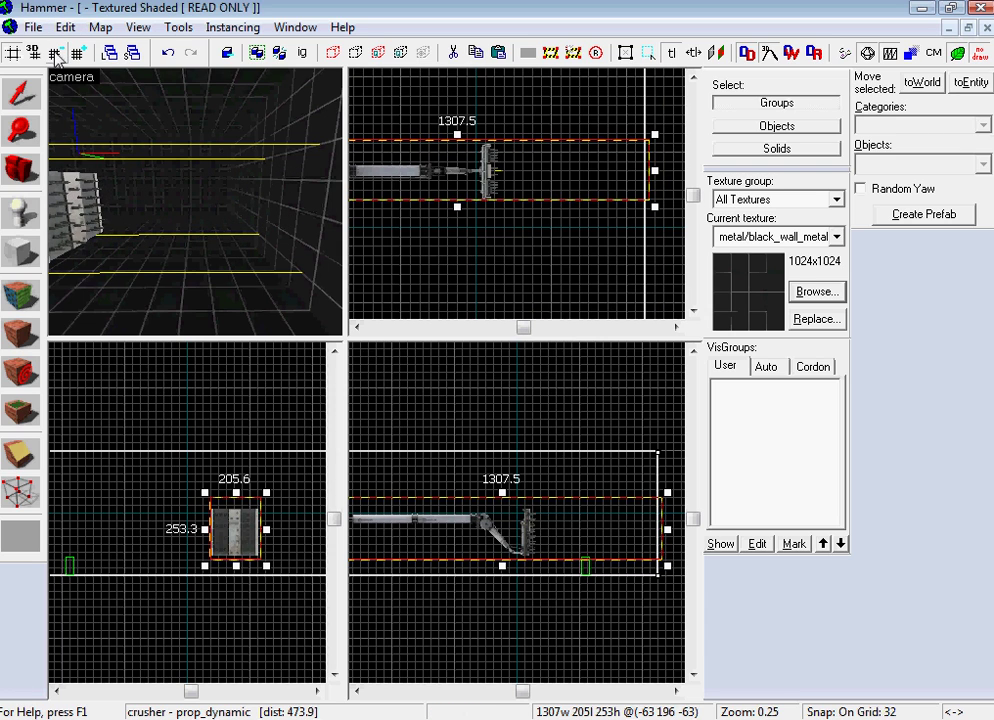
pyautogui.press('[')
pyautogui.moveTo(655, 171); pyautogui.dragTo(645, 176)
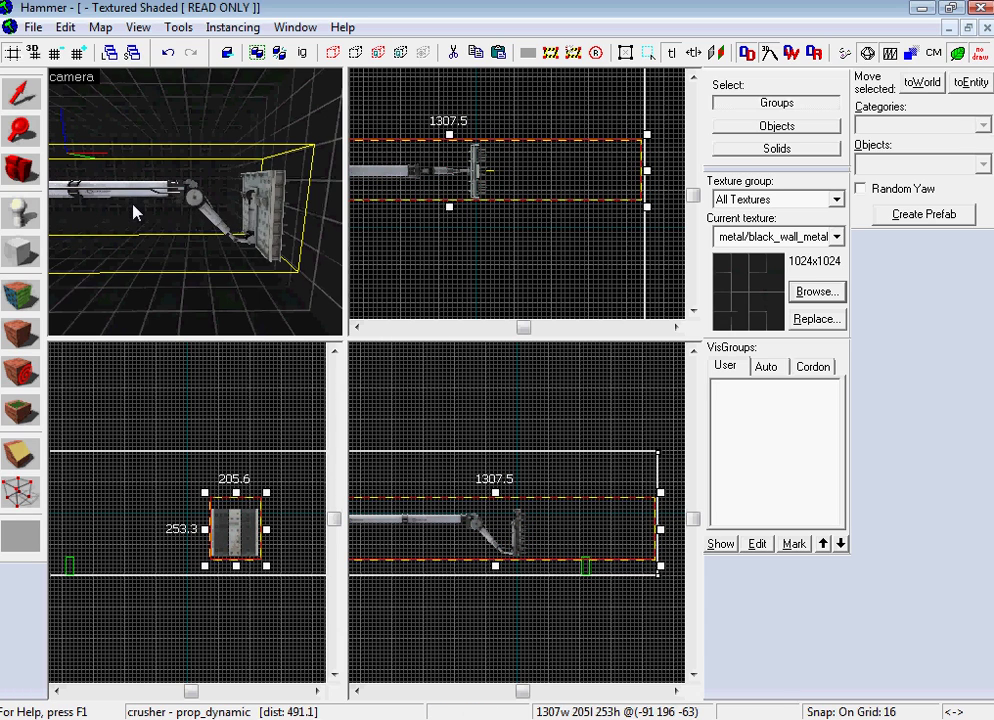
# Change the crusher's Default Animation to wall_smashA_idle and apply the properties.
pyautogui.press('z')
pyautogui.press('w')
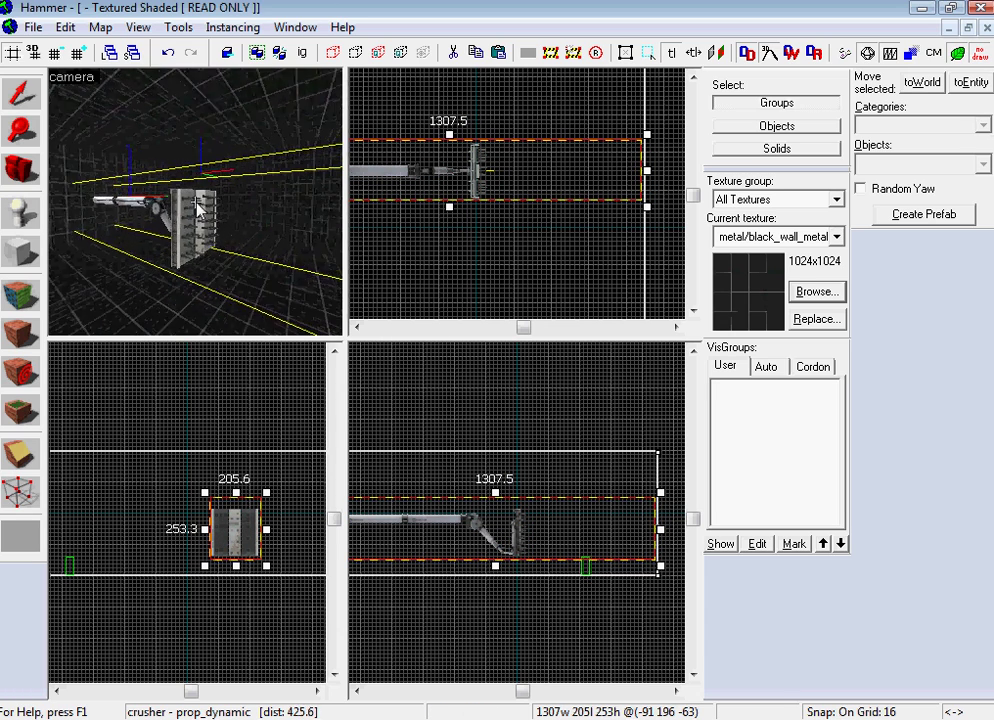
pyautogui.press('z')
pyautogui.hotkey('alt', 'Return')
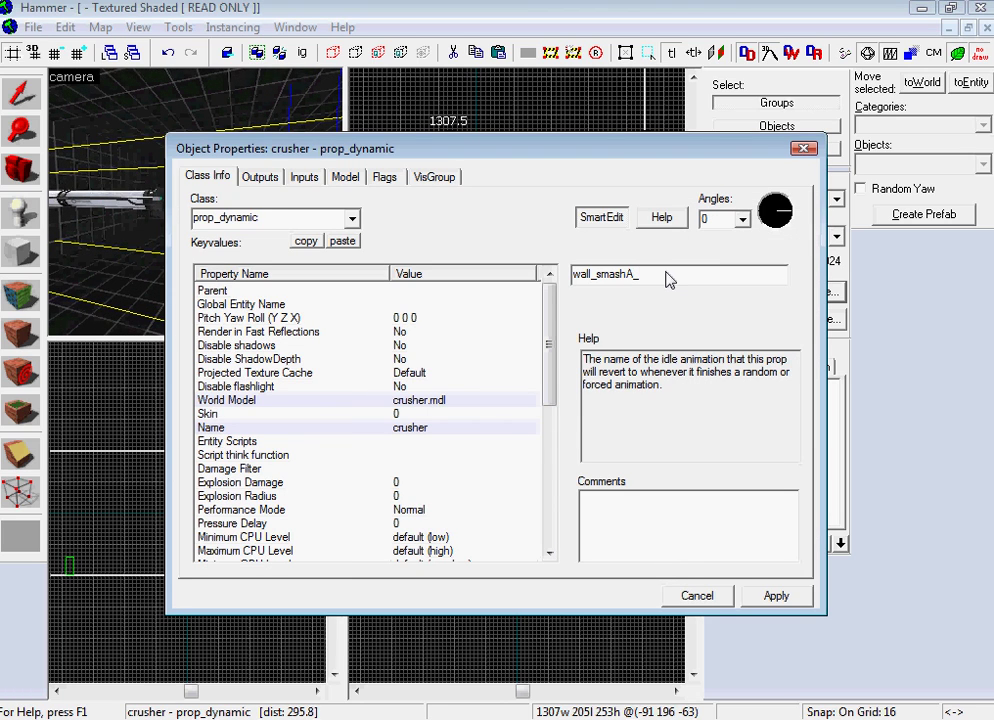
pyautogui.write('idle')
pyautogui.click(774, 595)
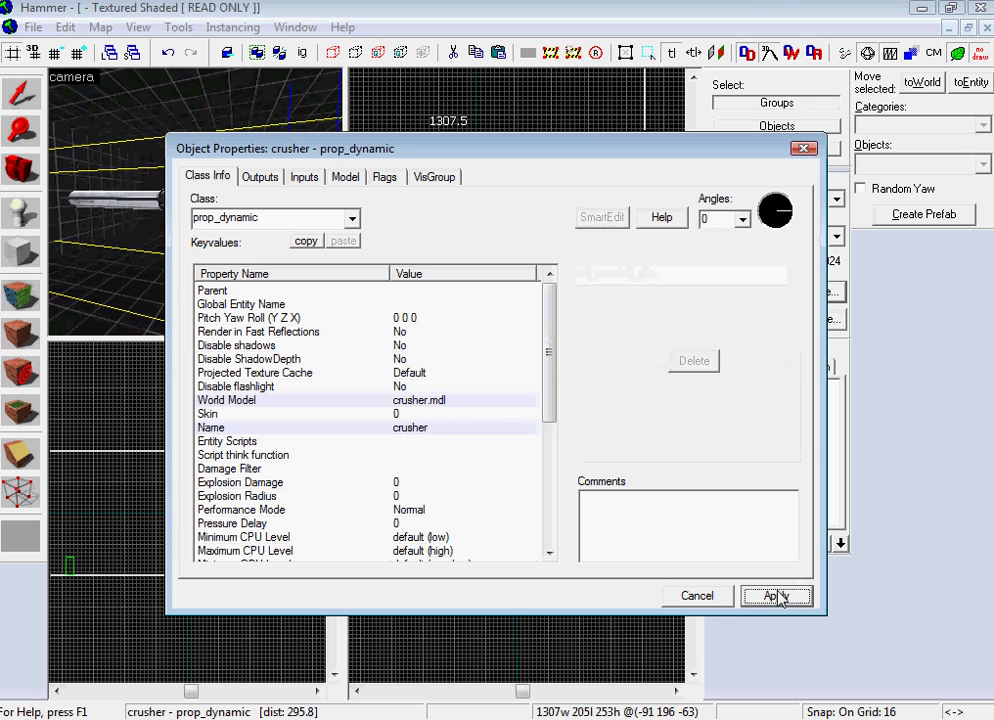
# Review the crusher model's animation sequences in the model viewer, then return to Hammer and close the prop's properties.
pyautogui.hotkey('alt', 'Tab')
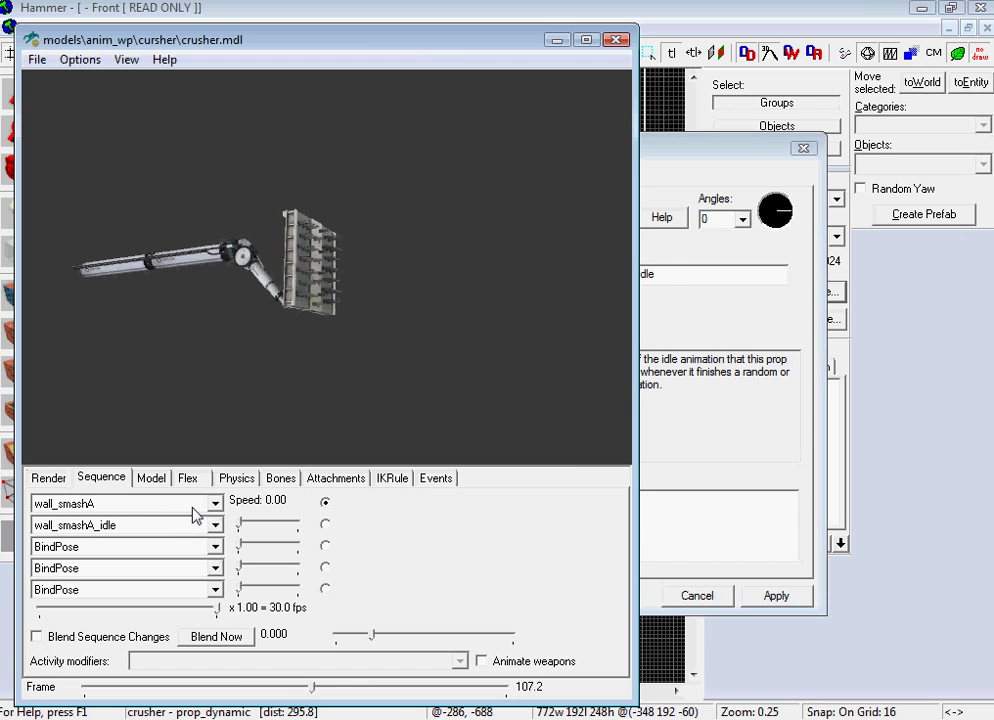
pyautogui.click(195, 504)
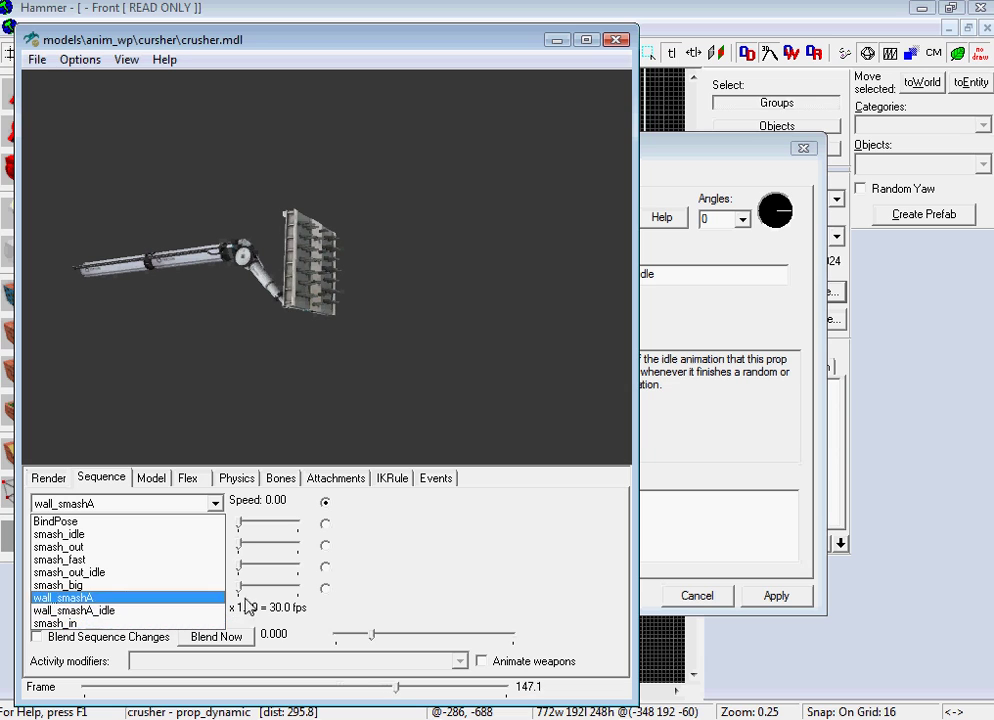
pyautogui.click(555, 43)
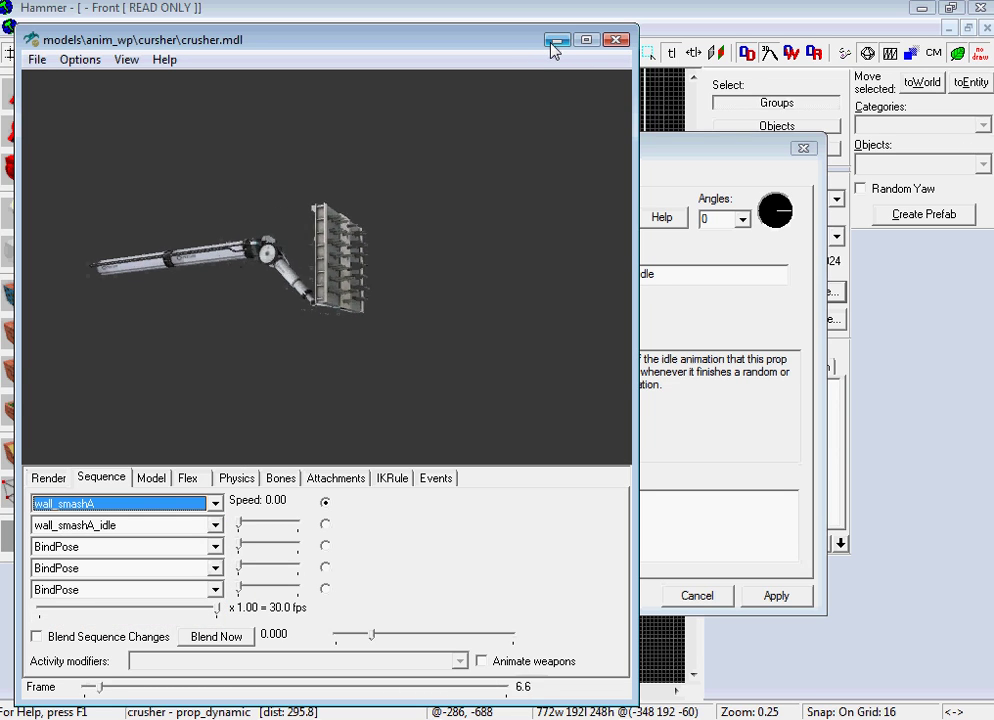
pyautogui.click(557, 40)
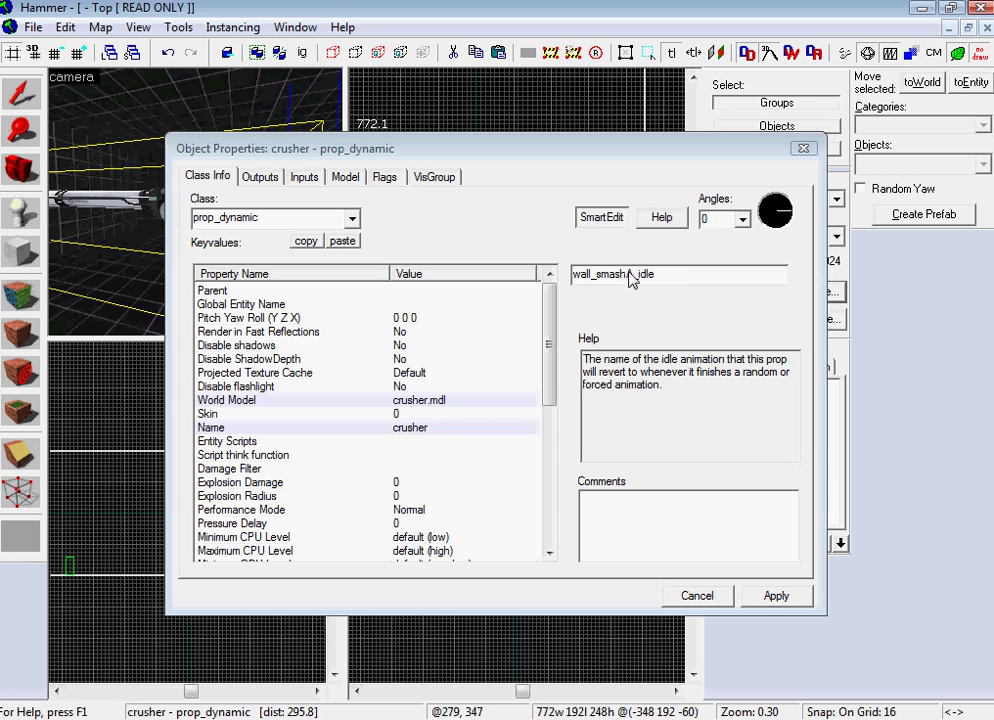
pyautogui.moveTo(653, 273); pyautogui.dragTo(639, 271)
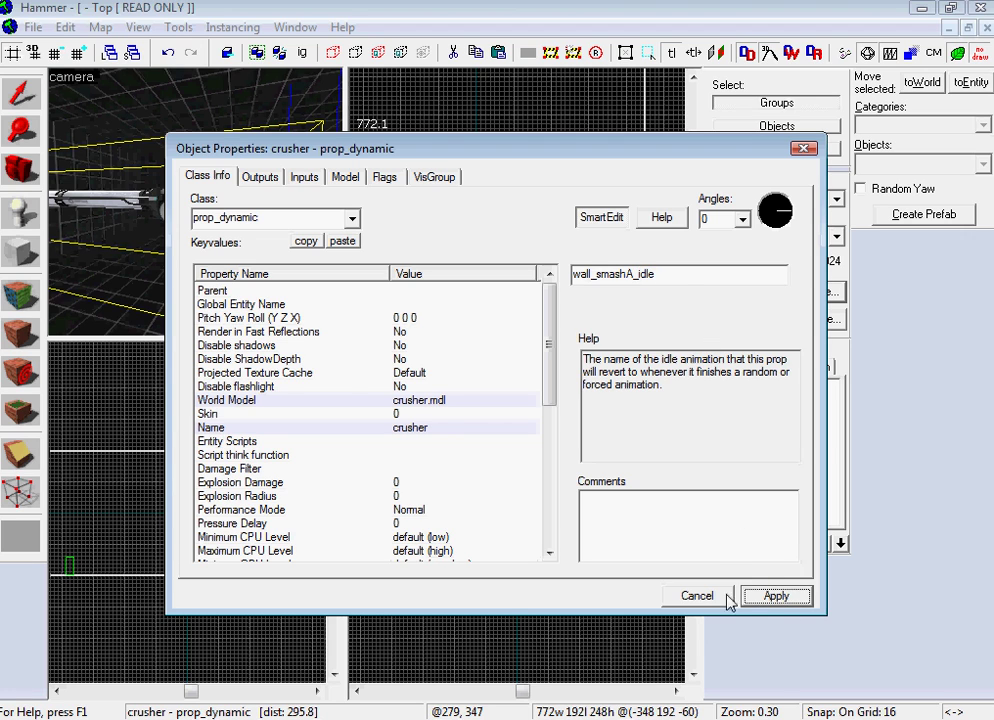
pyautogui.click(714, 598)
# Lower the crusher about 80 units so the bottom of its spiked plate meets the room's floor.
pyautogui.press('z')
pyautogui.press('d')
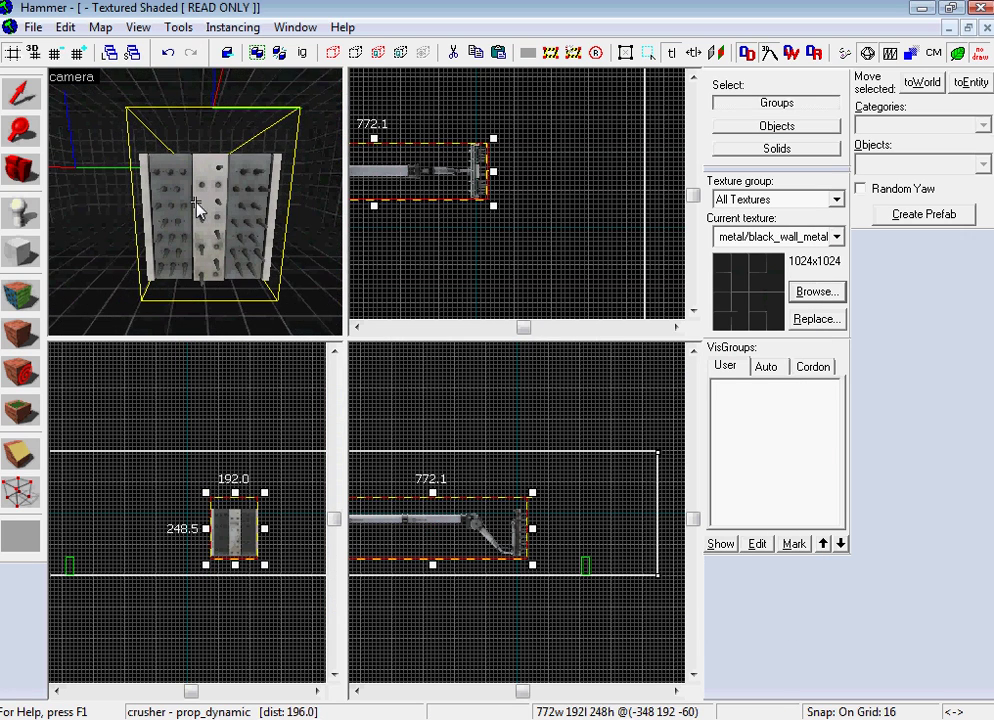
pyautogui.click(20, 250)
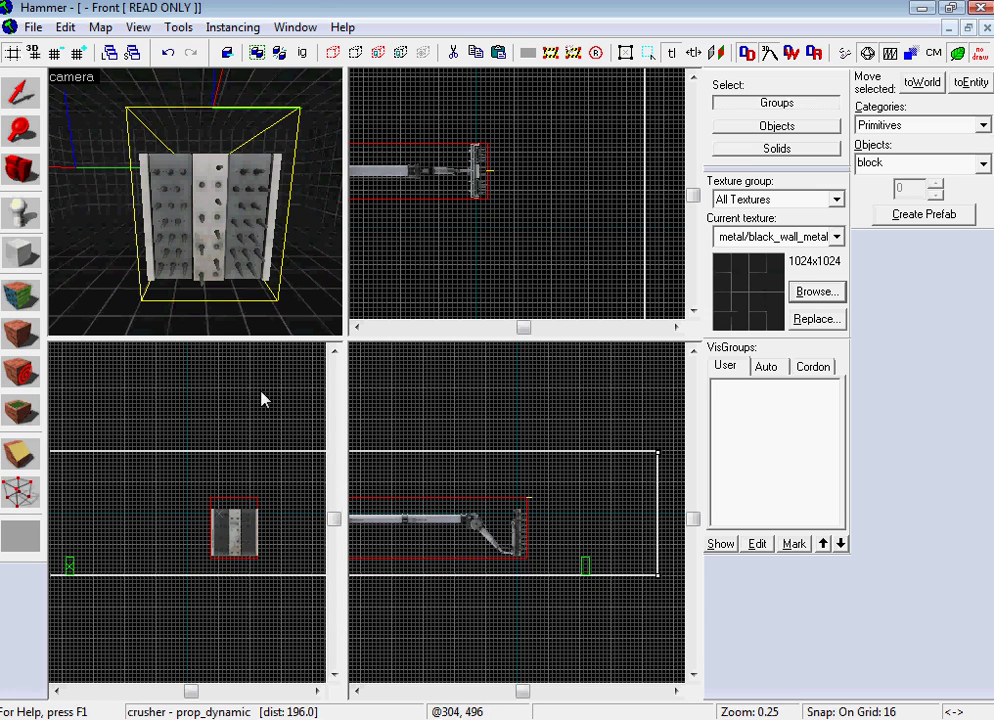
pyautogui.click(22, 93)
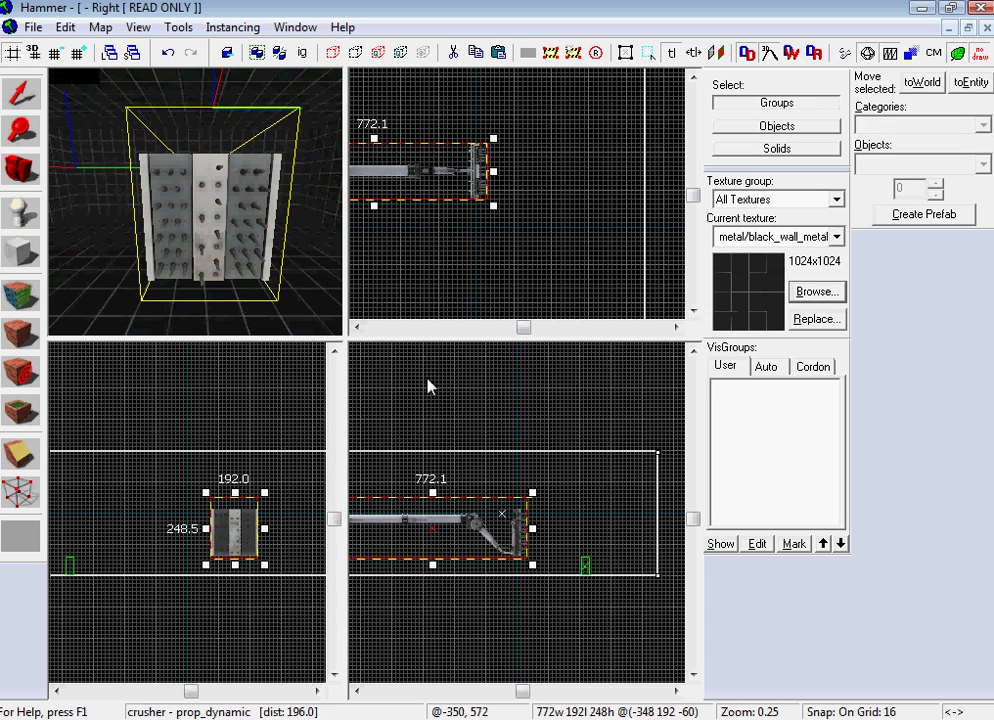
pyautogui.moveTo(229, 546); pyautogui.dragTo(233, 556)
pyautogui.press('z')
pyautogui.press('w')
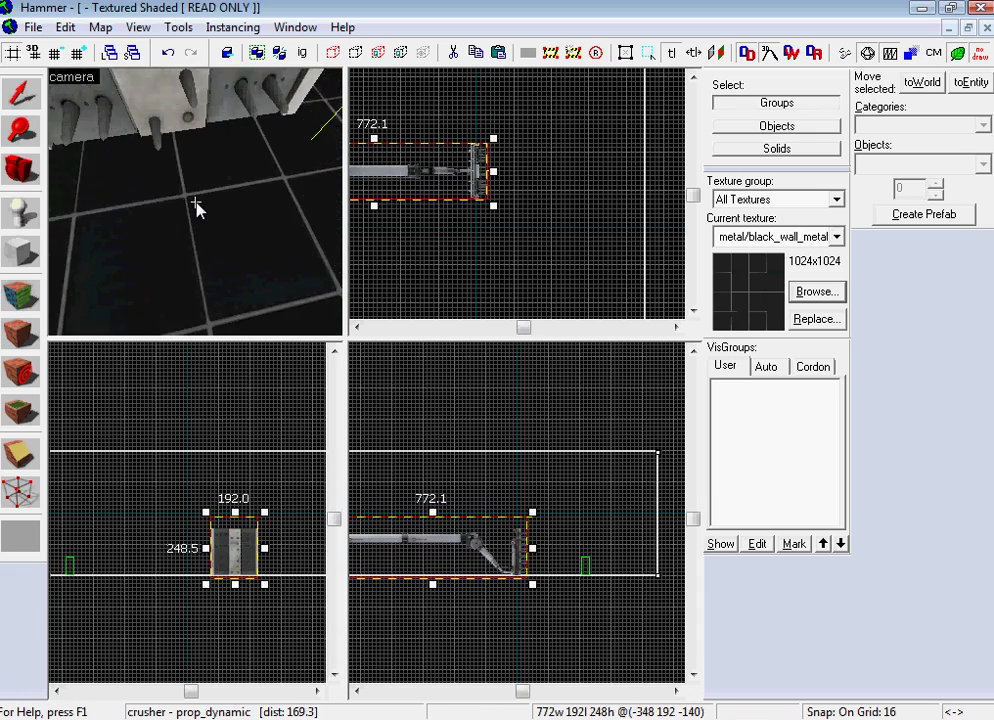
pyautogui.press('s')
pyautogui.press('w')
pyautogui.press('s')
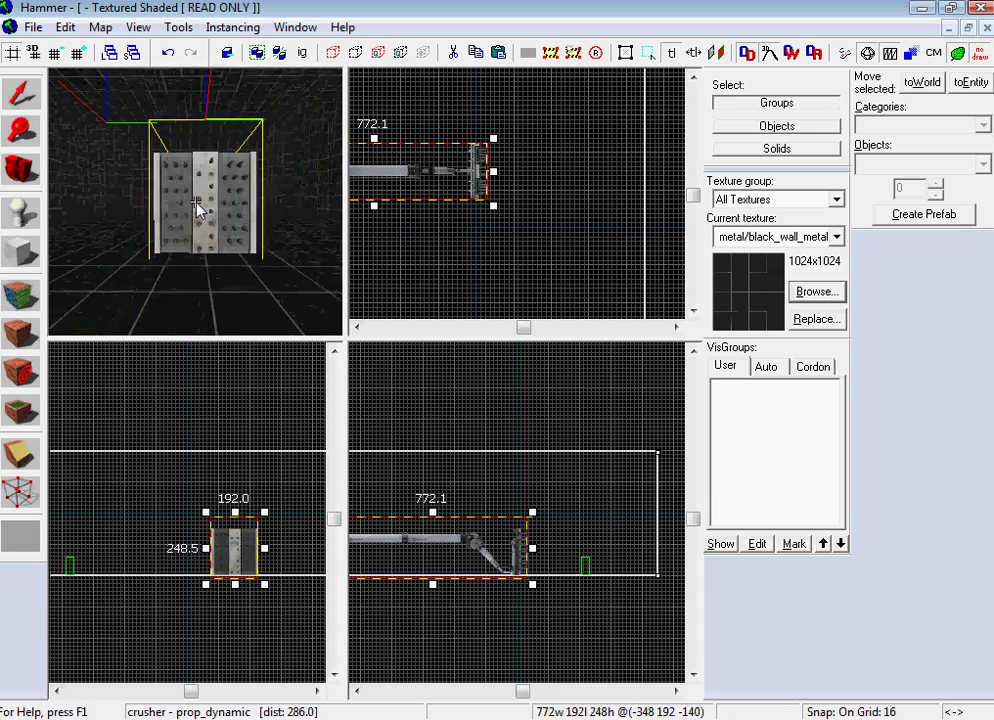
pyautogui.press('z')
# Filter the textures by "no draw" and make tools/toolsnodraw the current texture.
pyautogui.click(828, 296)
pyautogui.click(815, 293)
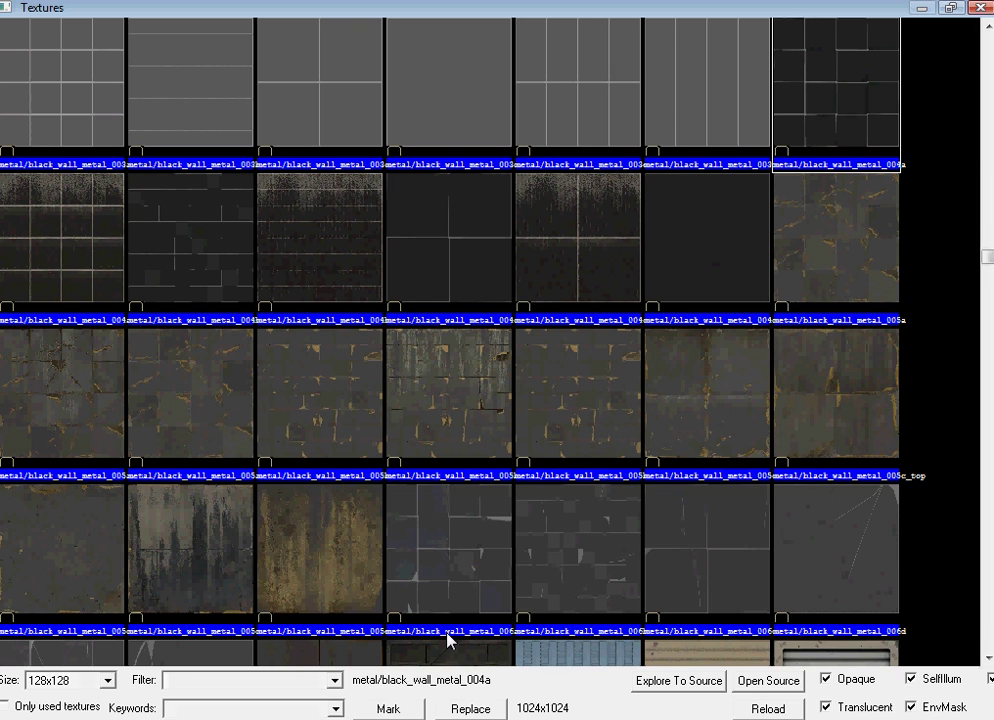
pyautogui.write('no draw')
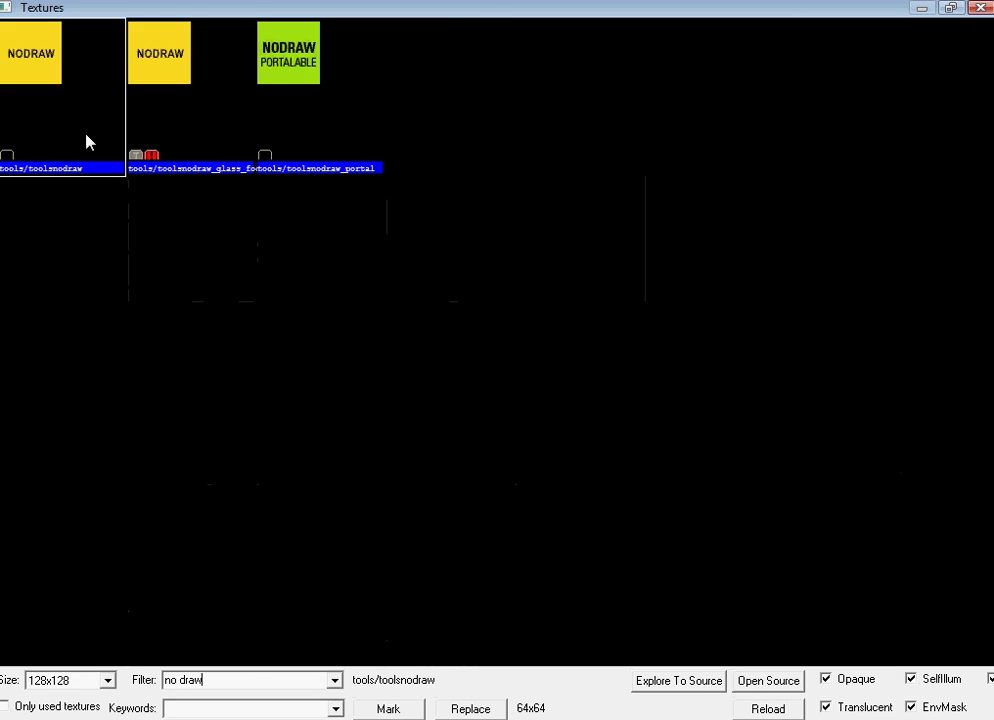
pyautogui.doubleClick(88, 142)
# Outline a block over the crusher's spiked plate, 192 units wide, 192 high and 80 deep, extending in front of the spikes.
pyautogui.click(19, 250)
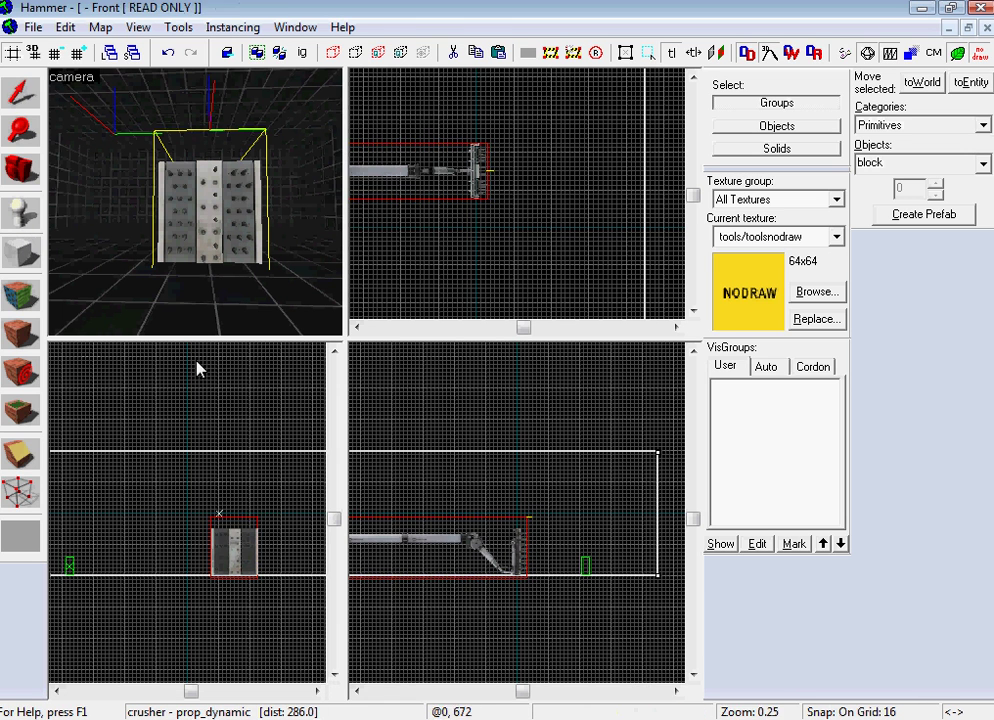
pyautogui.scroll(3, 235, 555)
pyautogui.scroll(3, 240, 566)
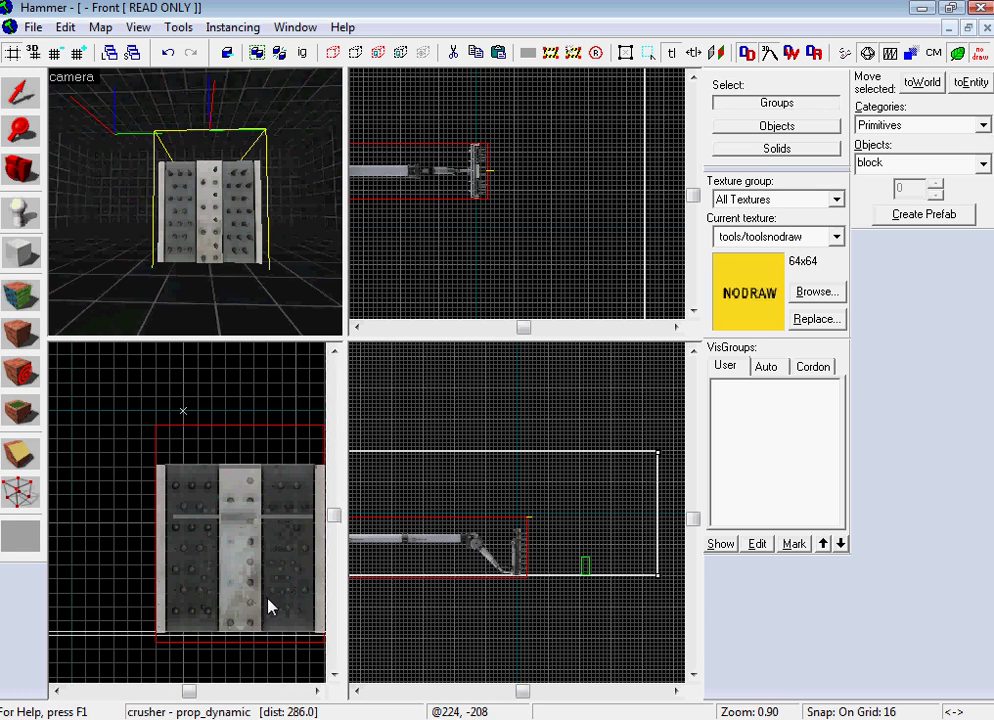
pyautogui.click(317, 690)
pyautogui.moveTo(88, 466); pyautogui.dragTo(262, 643)
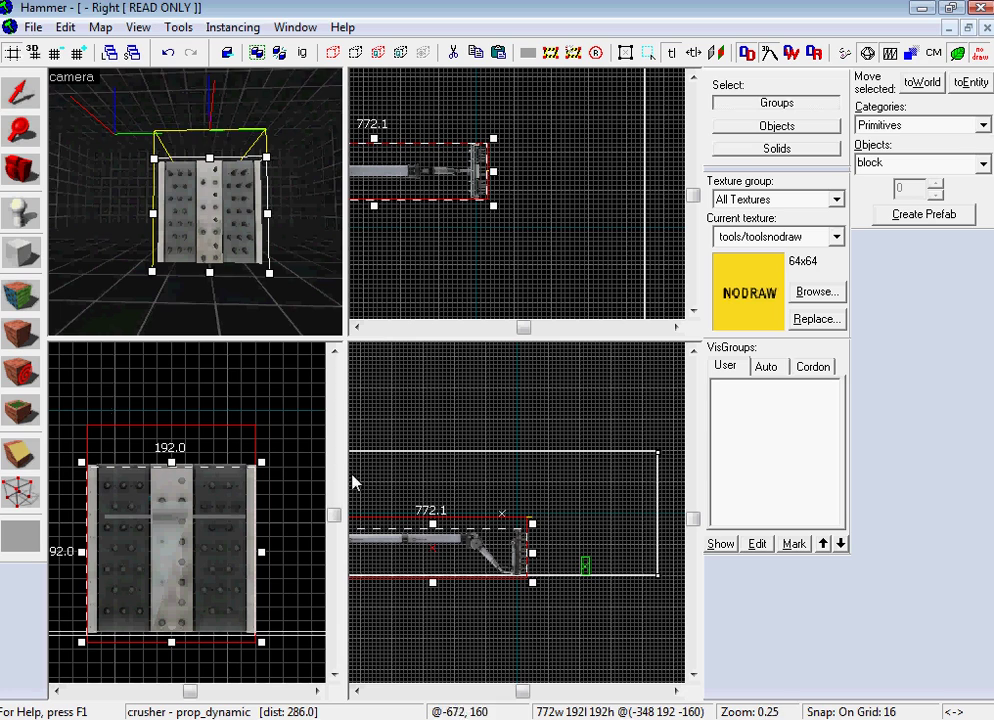
pyautogui.scroll(-2, 418, 256)
pyautogui.click(358, 327)
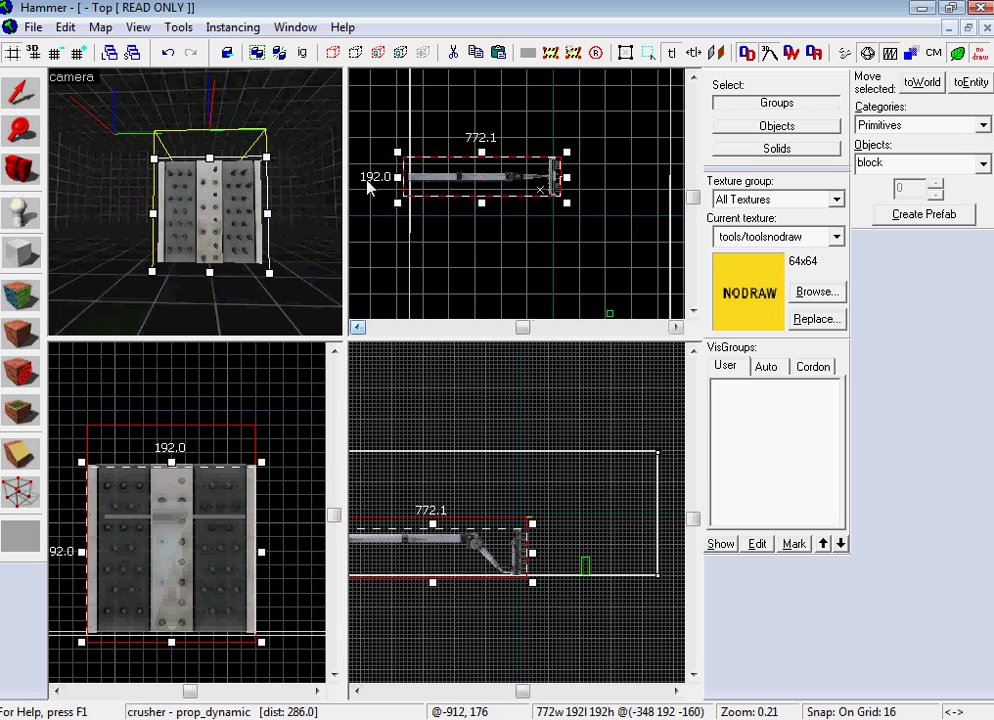
pyautogui.moveTo(395, 178); pyautogui.dragTo(559, 207)
pyautogui.scroll(8, 571, 176)
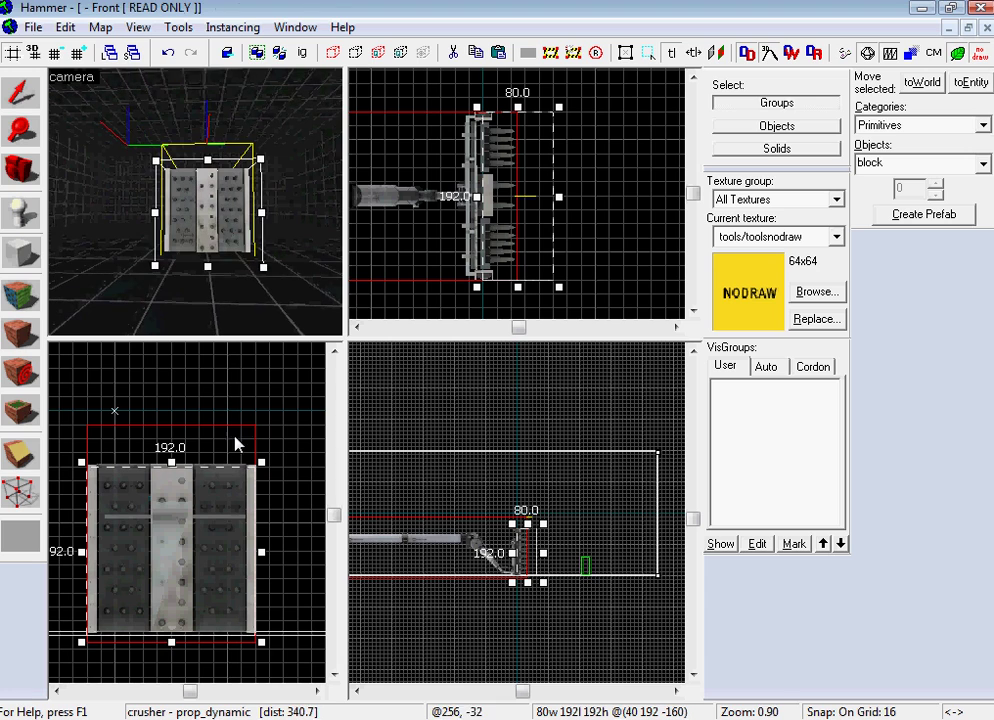
# Enlarge the block outline around the plate to 256 units wide and 272 units high, reaching below the floor.
pyautogui.moveTo(262, 470); pyautogui.dragTo(290, 442)
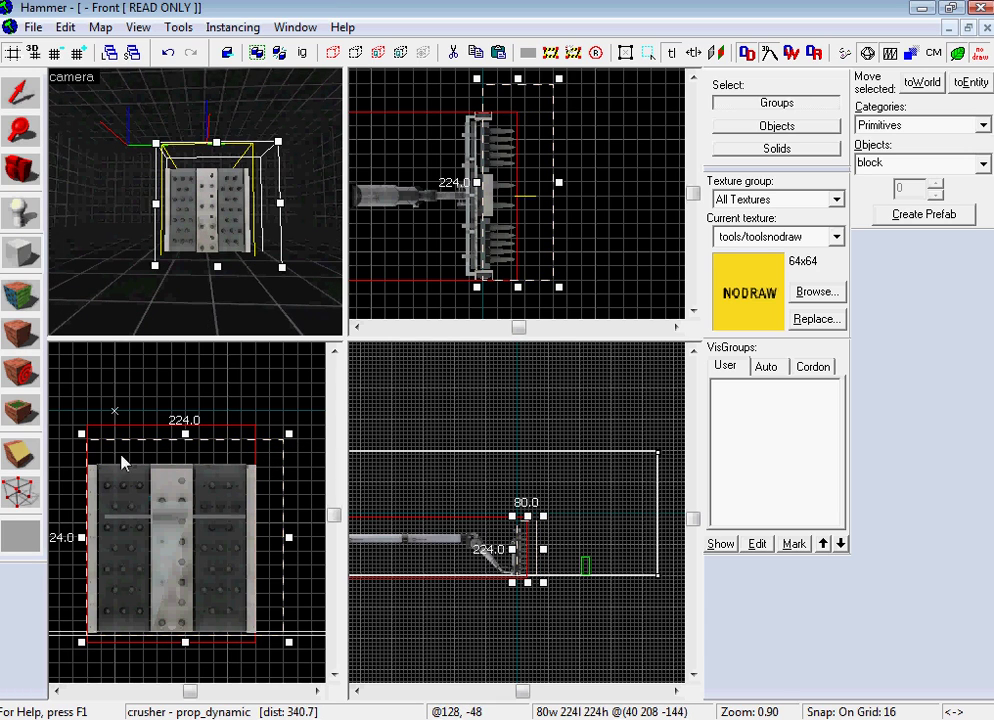
pyautogui.moveTo(93, 442); pyautogui.dragTo(58, 424)
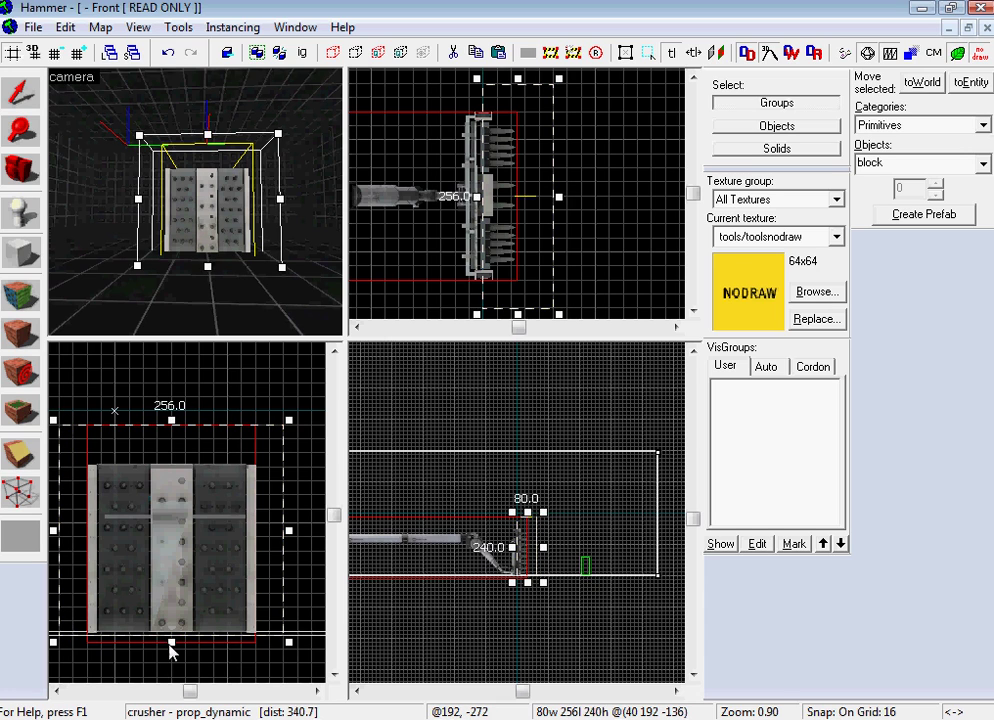
pyautogui.moveTo(170, 646); pyautogui.dragTo(171, 672)
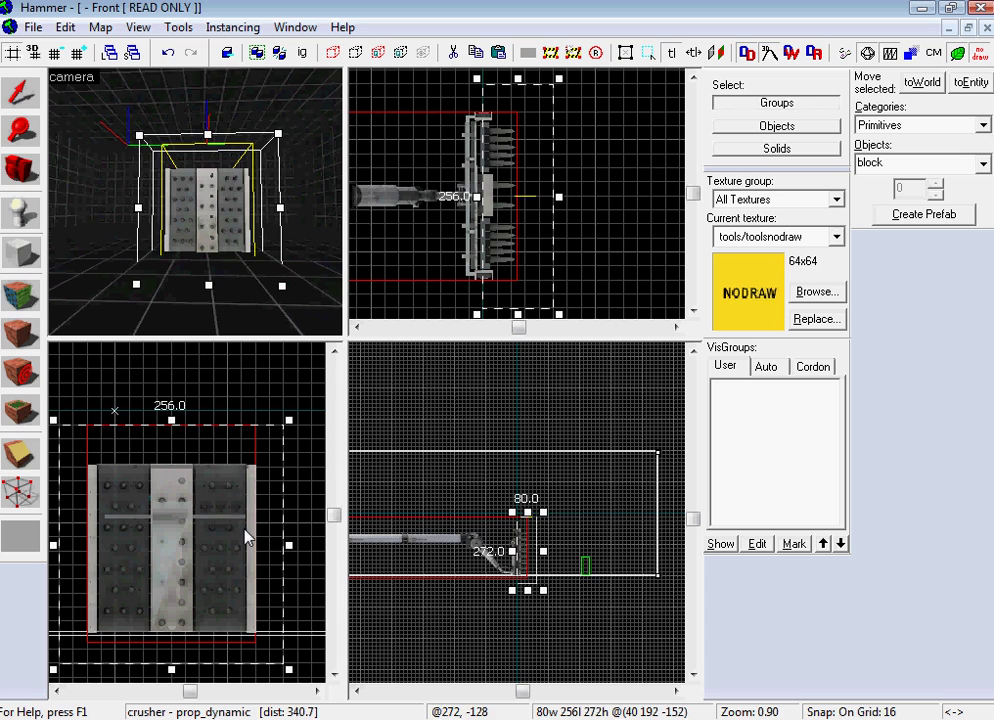
# Create the nodraw brush from the outline and tie it to a trigger_hurt entity.
pyautogui.click(236, 262)
pyautogui.hotkey('ctrl', 't')
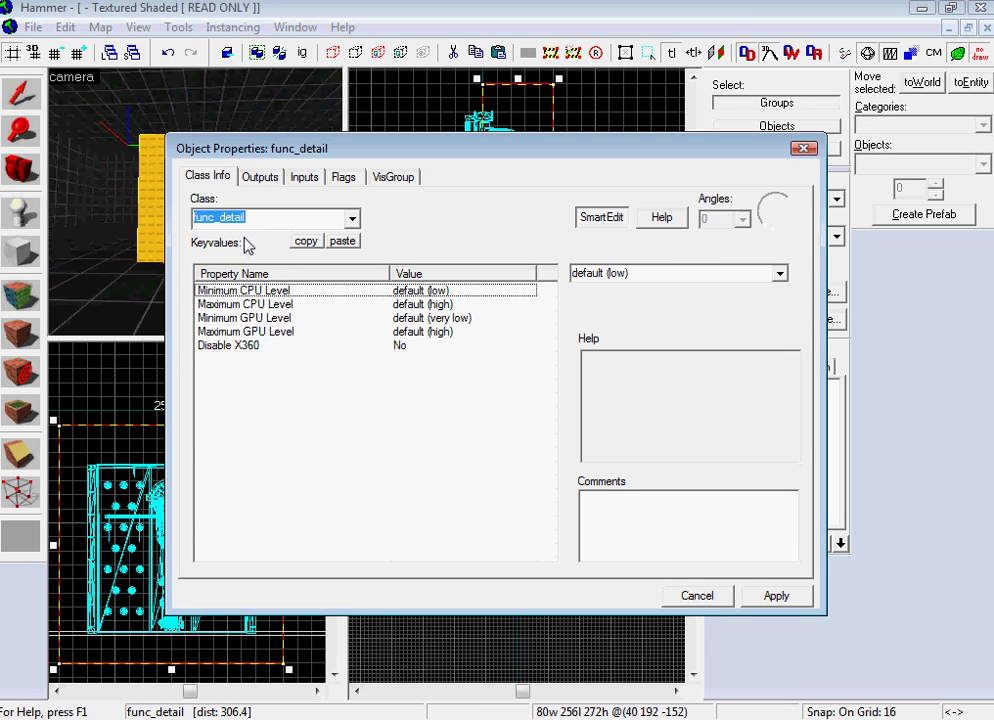
pyautogui.write('trigger_h')
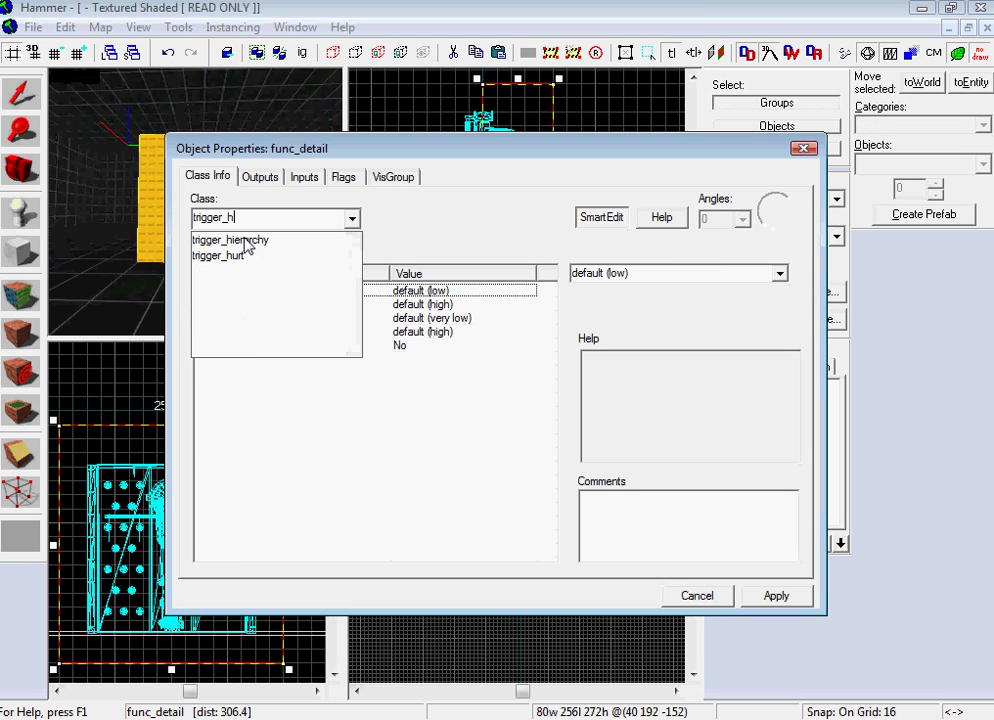
pyautogui.click(285, 257)
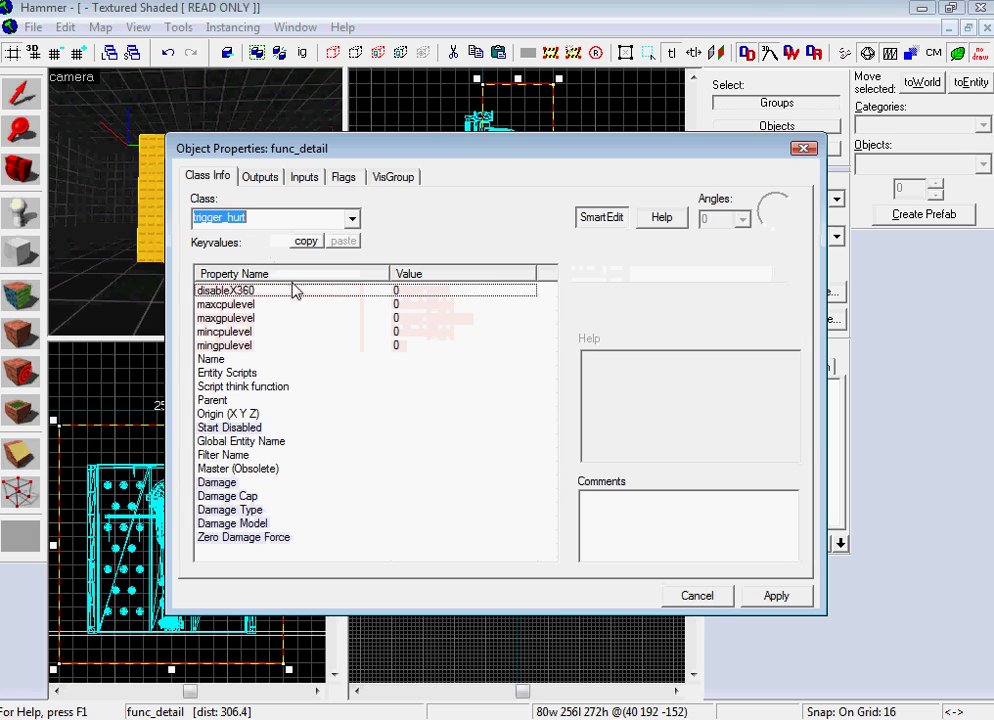
pyautogui.click(776, 595)
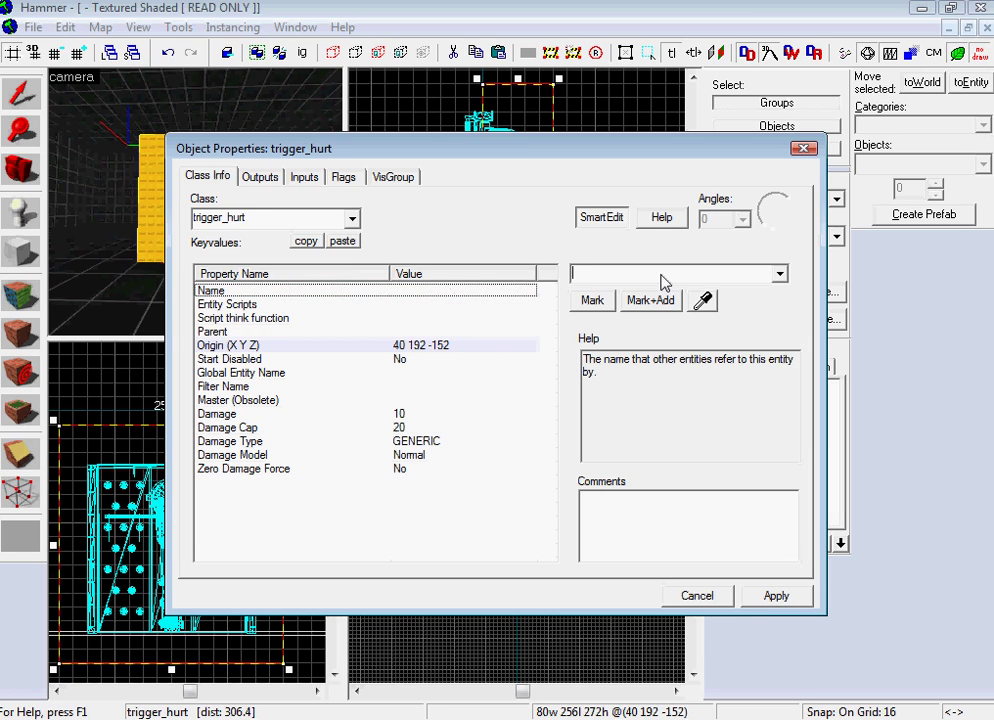
# Name the trigger crusher_hurt, set its Parent to crusher and apply the properties.
pyautogui.write('crusher_hurt')
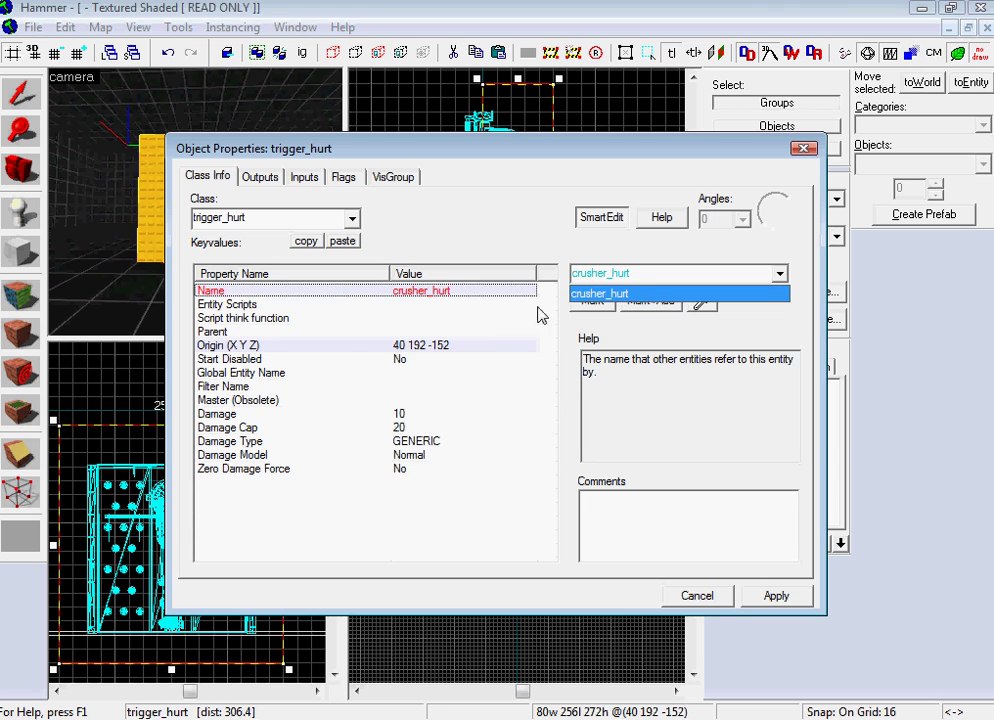
pyautogui.press('Return')
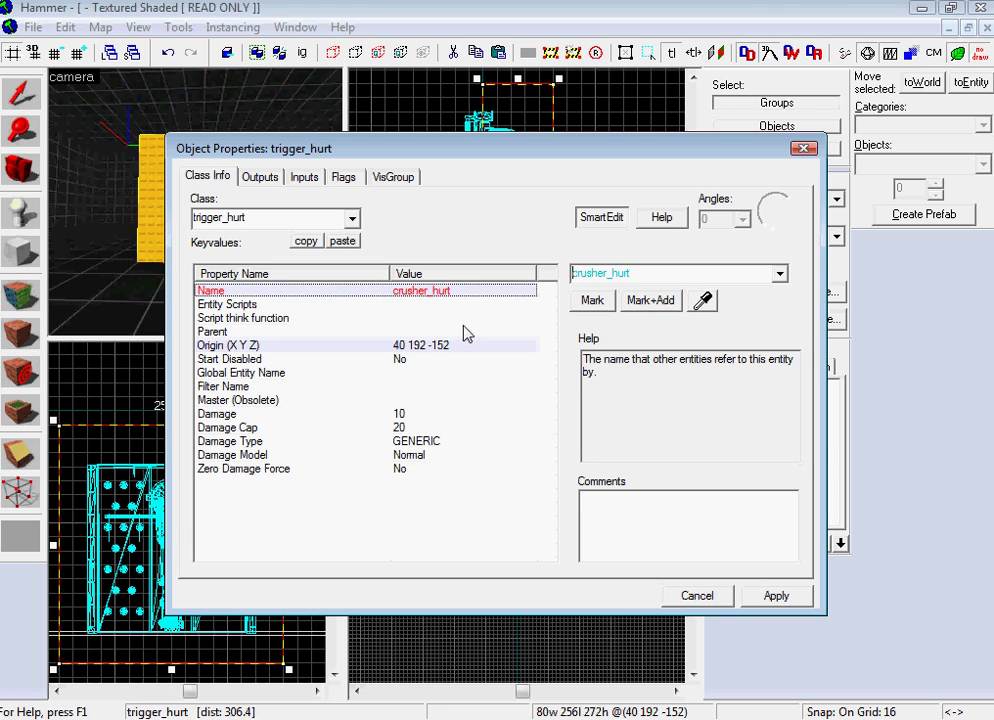
pyautogui.click(397, 332)
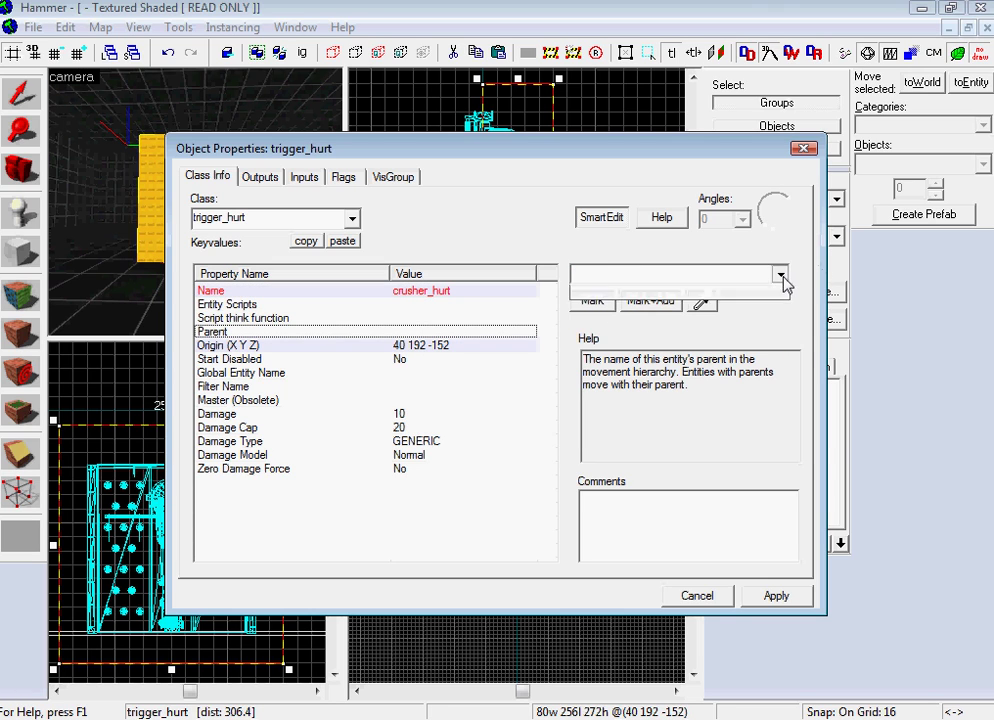
pyautogui.click(780, 274)
pyautogui.click(600, 294)
pyautogui.click(776, 596)
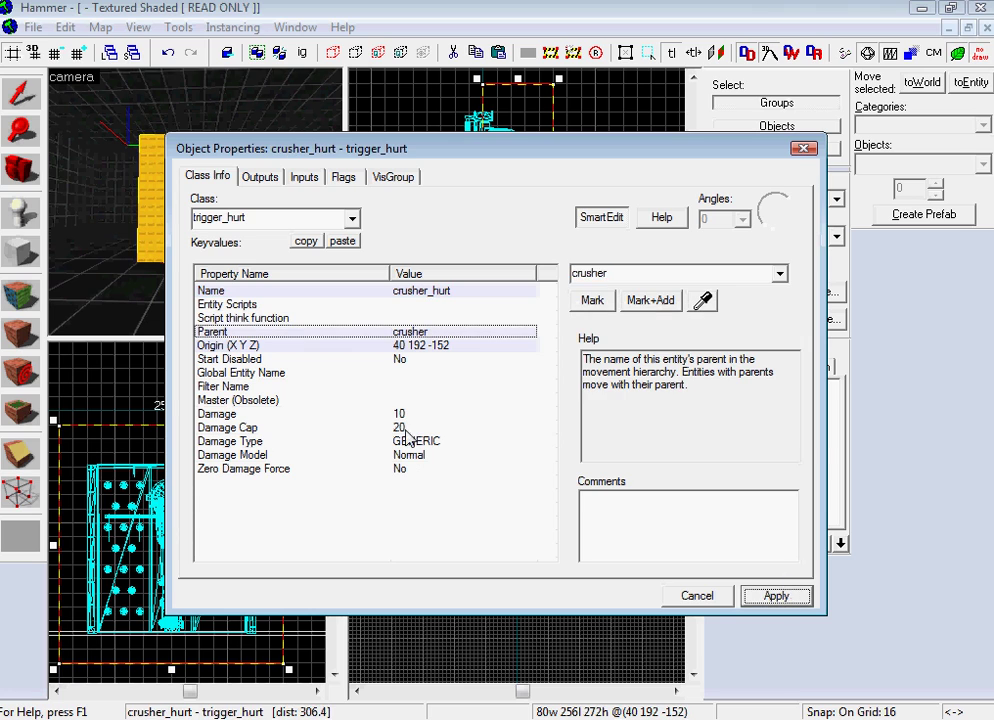
# Set the trigger's Damage and Damage Cap to 1000 and its Damage Type to CRUSH, then apply and close its properties.
pyautogui.click(450, 427)
pyautogui.click(490, 400)
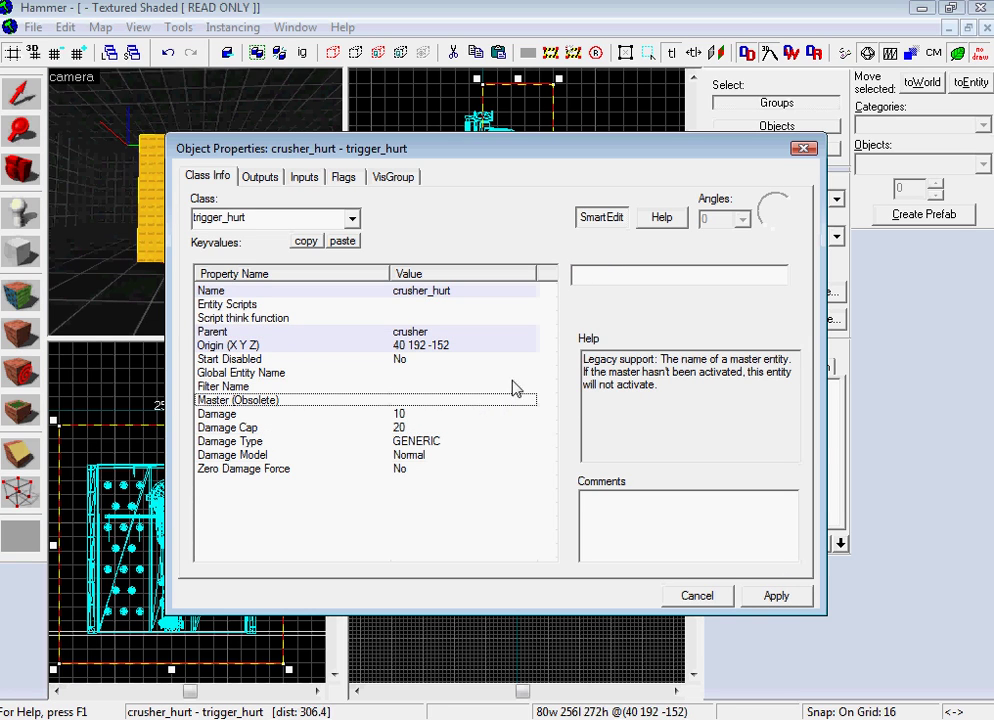
pyautogui.click(490, 413)
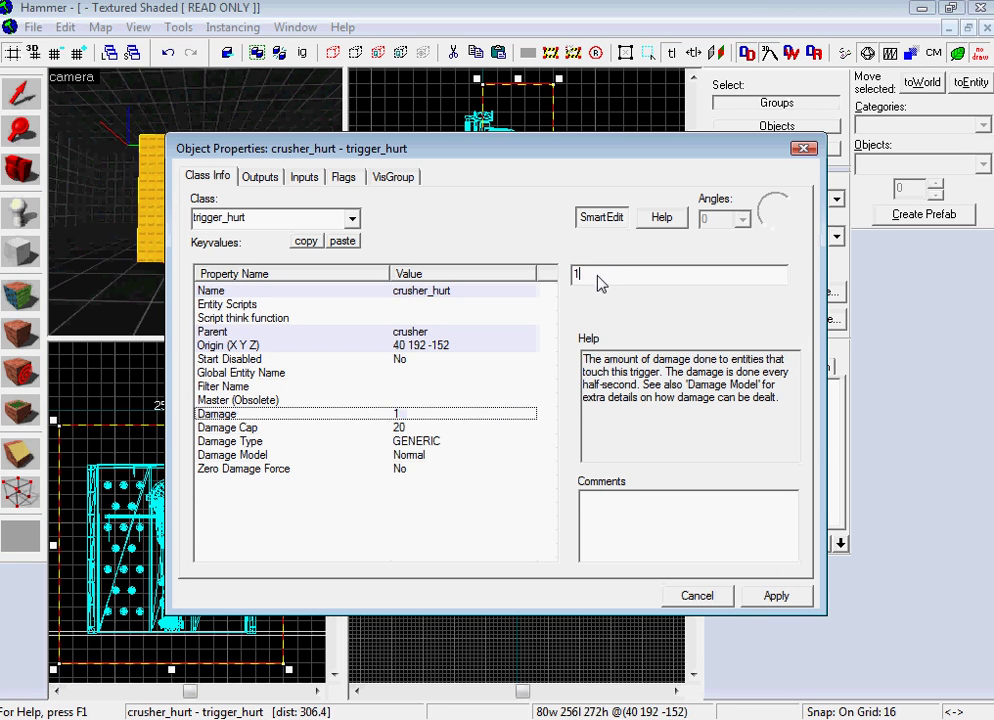
pyautogui.write('000')
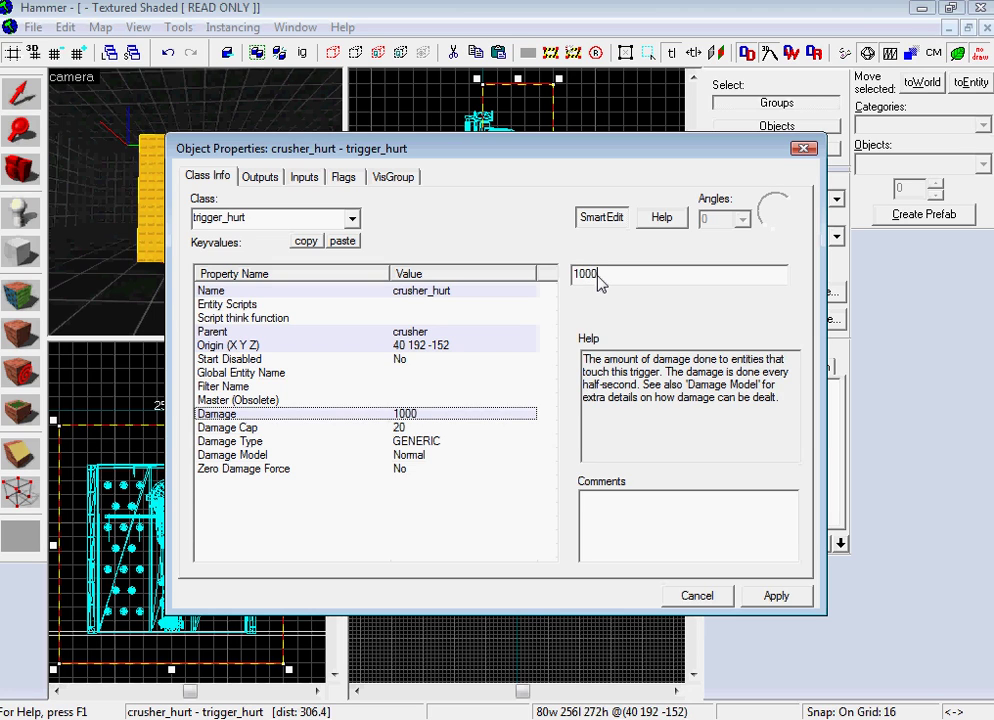
pyautogui.click(462, 427)
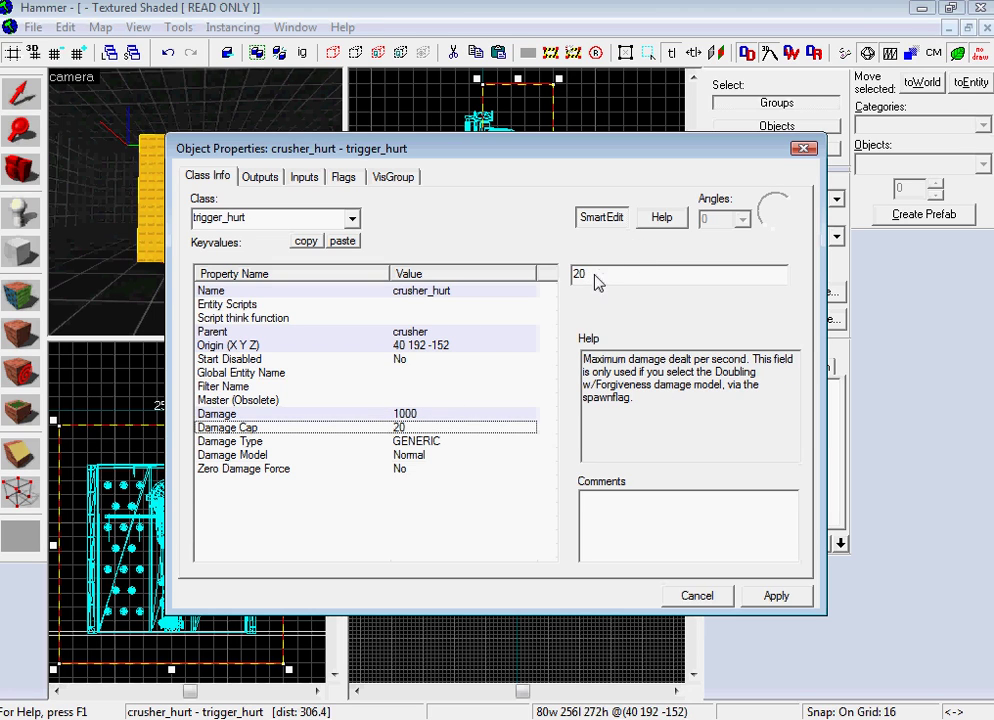
pyautogui.write('1000')
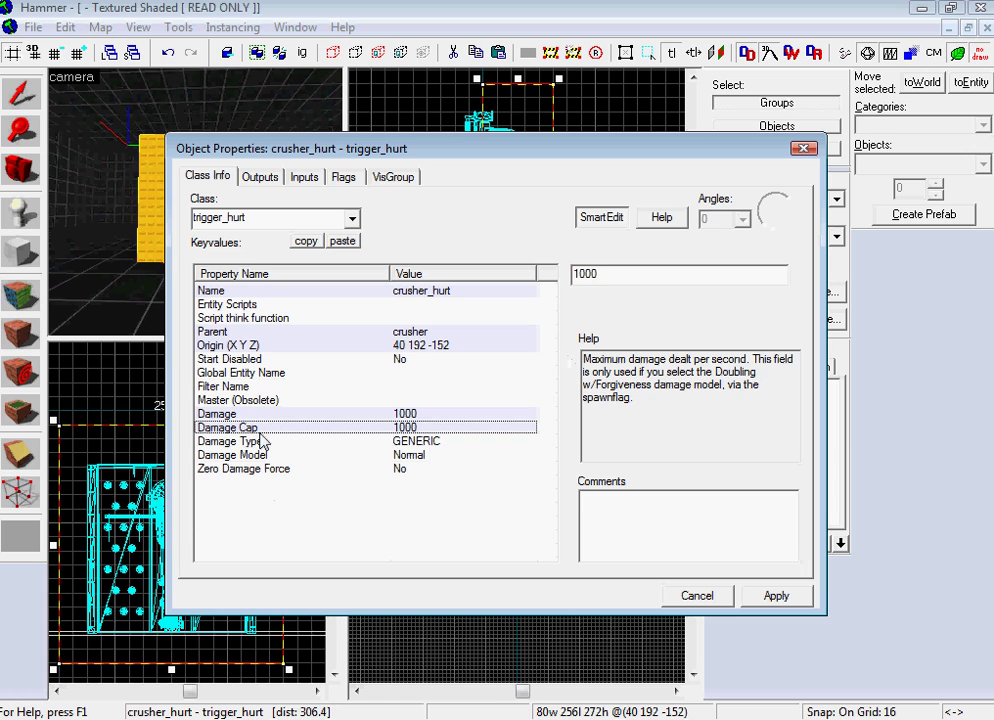
pyautogui.click(405, 441)
pyautogui.click(779, 273)
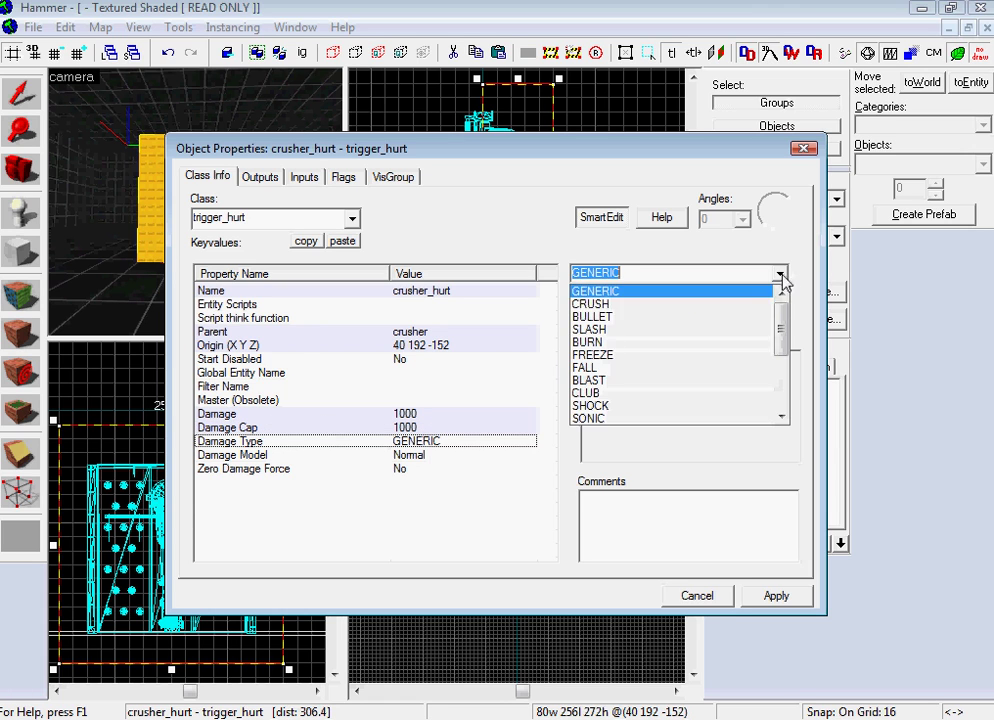
pyautogui.click(721, 305)
pyautogui.click(770, 596)
pyautogui.click(696, 598)
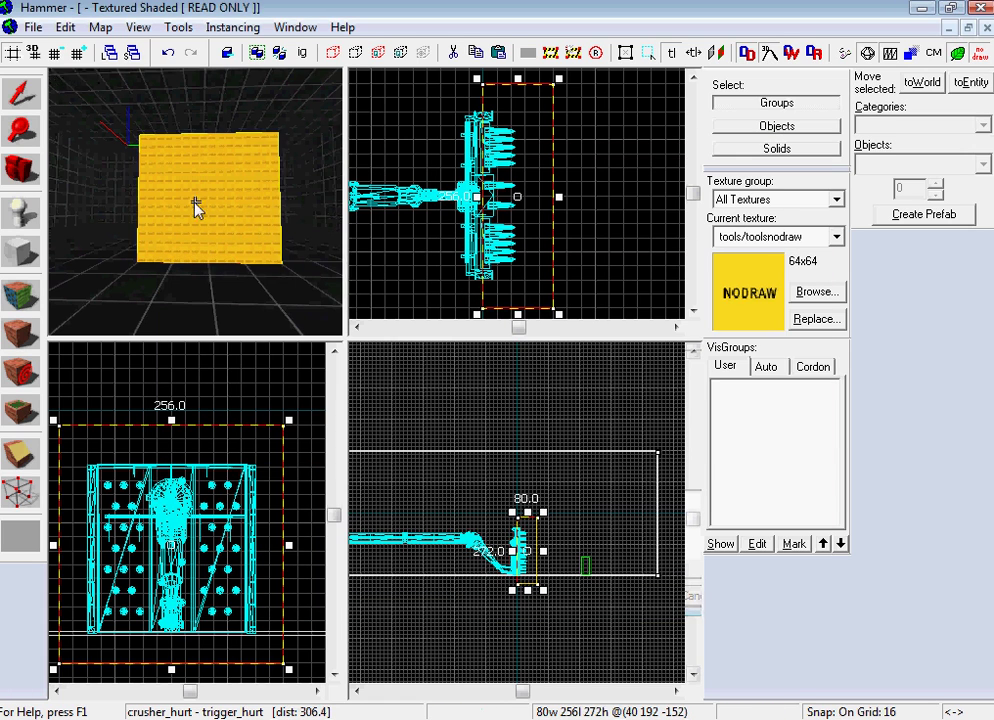
# Place a new point entity on the floor beside the crusher's plate.
pyautogui.press('s')
pyautogui.press('d')
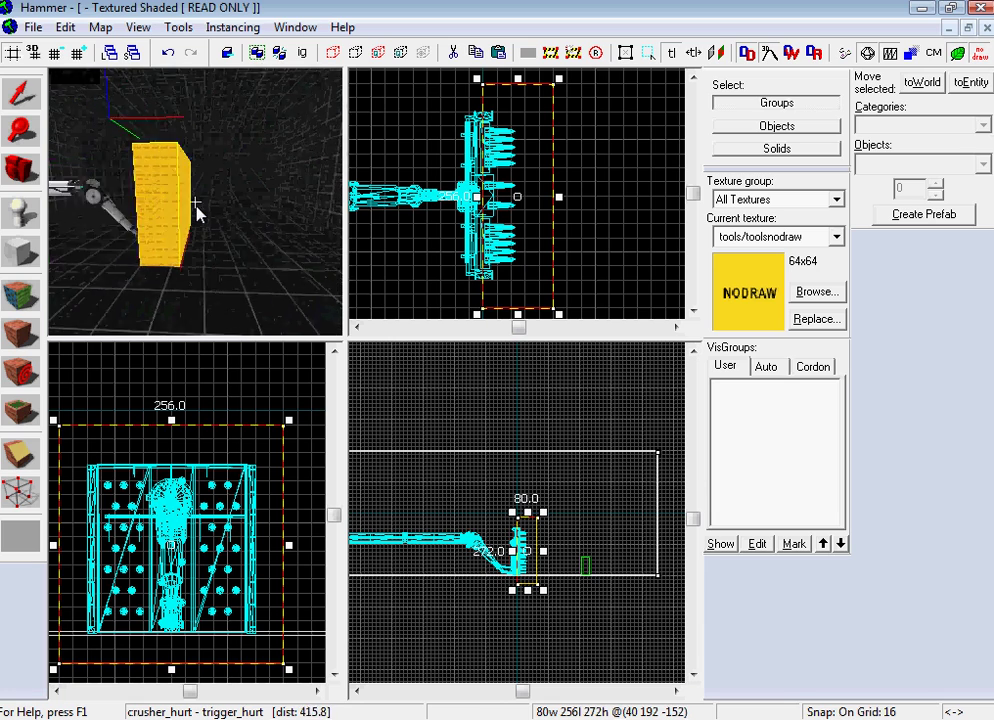
pyautogui.press('z')
pyautogui.click(20, 210)
pyautogui.click(112, 255)
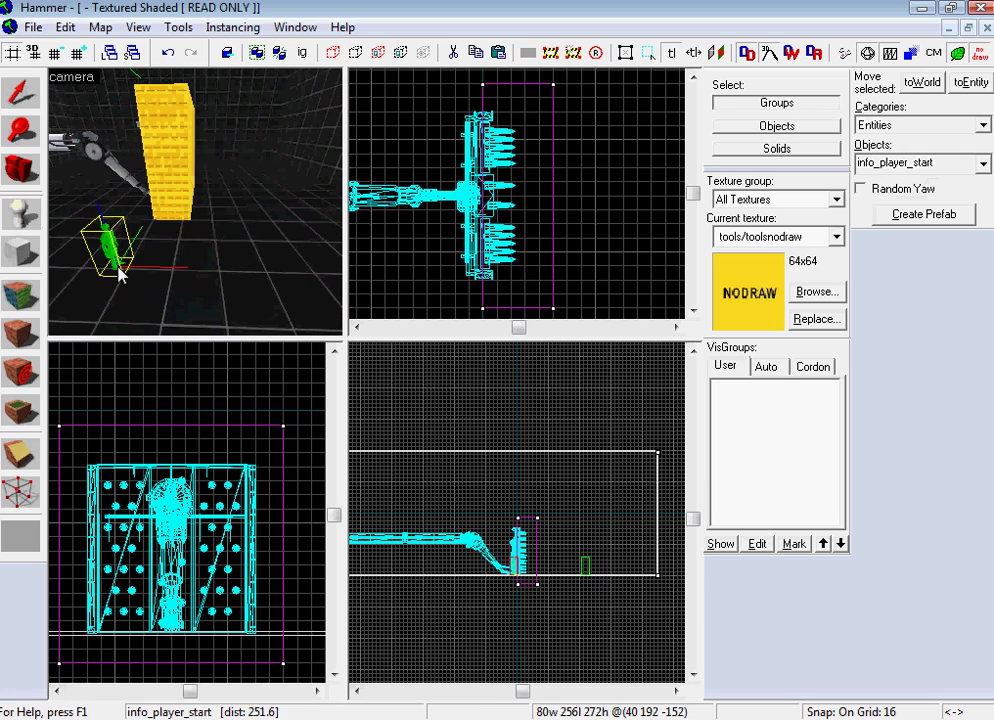
# Change the class of the new point entity beside the crusher to logic_auto and apply it.
pyautogui.click(20, 92)
pyautogui.doubleClick(112, 255)
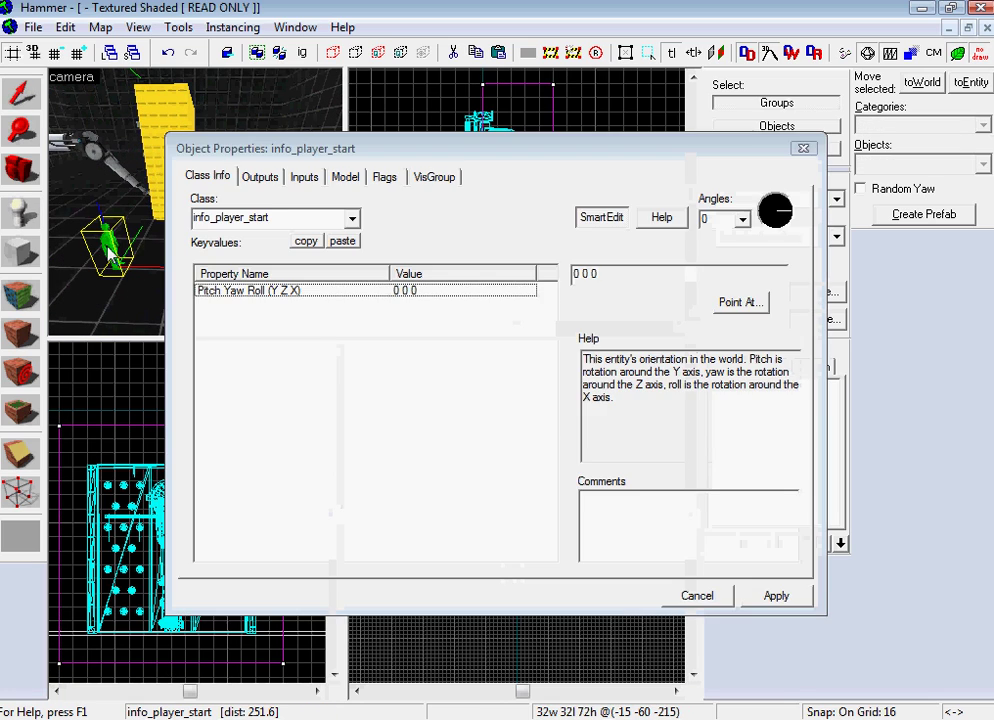
pyautogui.click(272, 180)
pyautogui.click(205, 176)
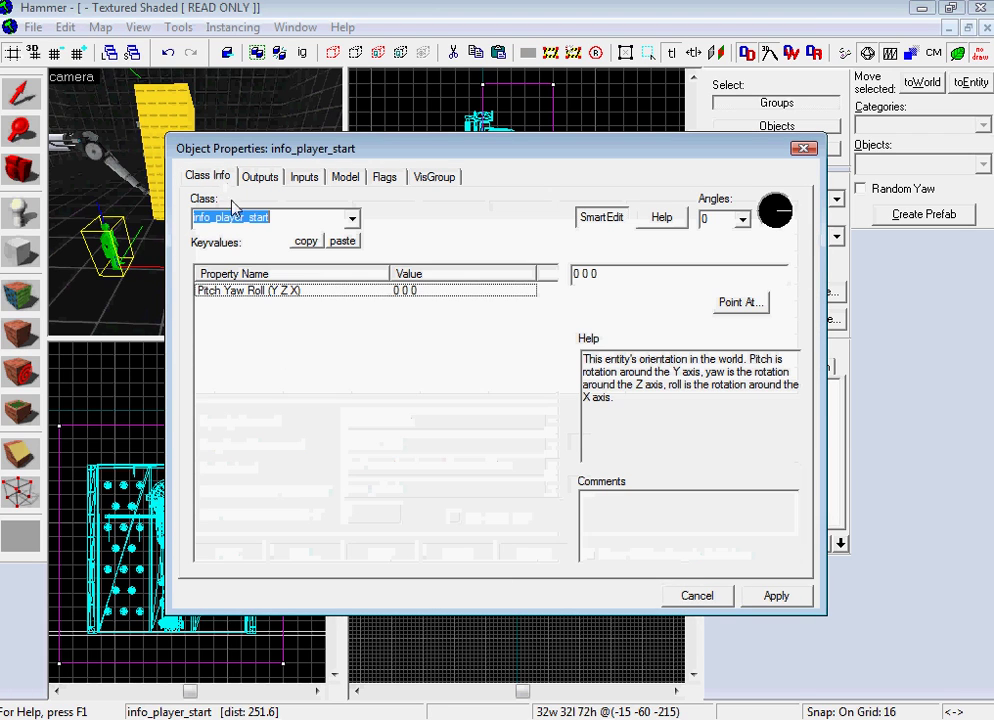
pyautogui.write('log')
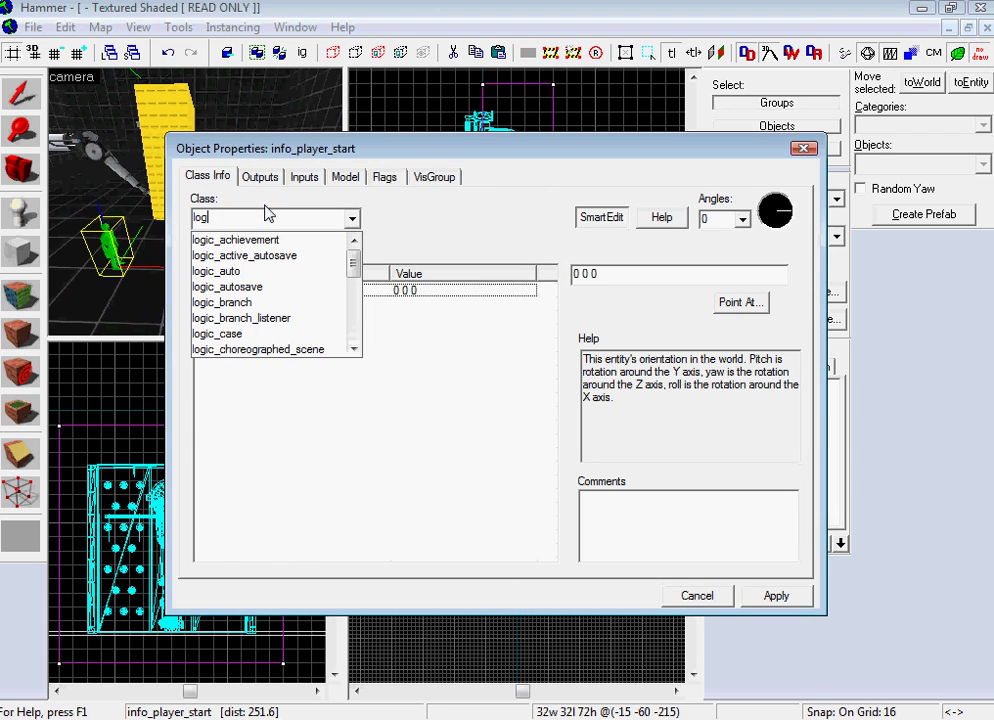
pyautogui.write('ic_')
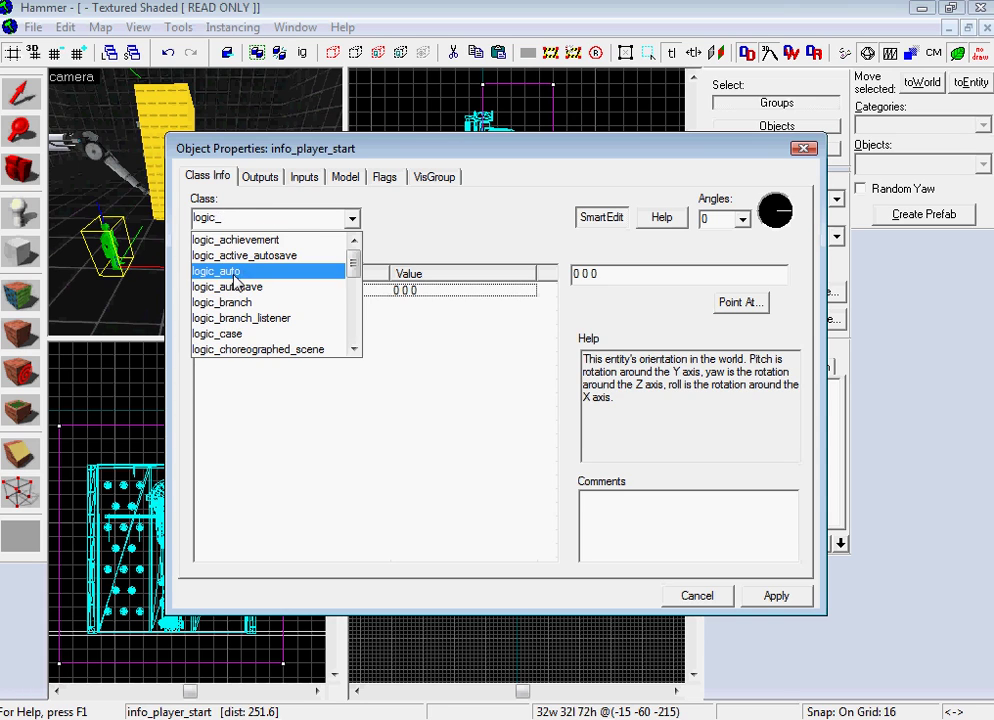
pyautogui.click(222, 271)
pyautogui.click(770, 596)
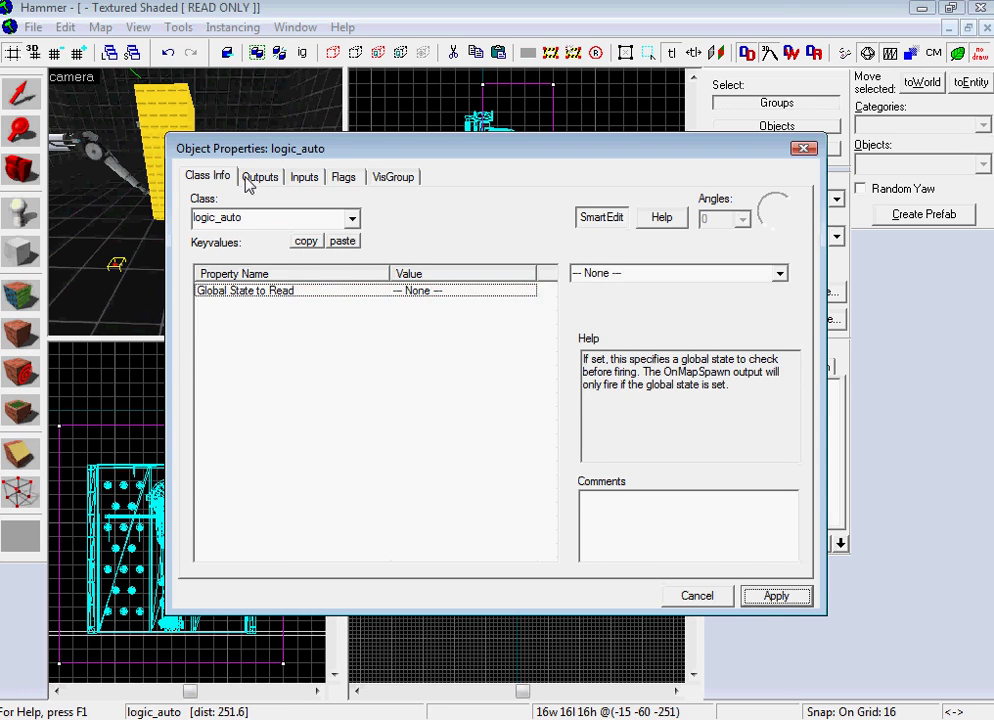
# Add an OnMapSpawn output to the logic_auto that targets crusher_hurt via the SetParentAttachmentMaintainOffset input.
pyautogui.click(255, 178)
pyautogui.click(300, 553)
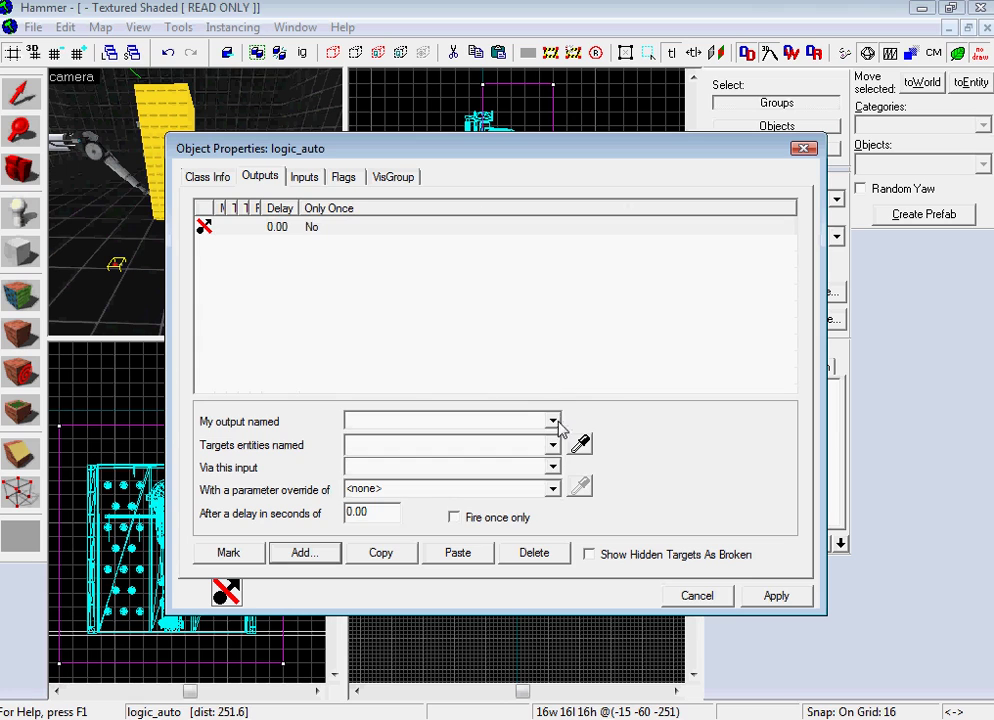
pyautogui.click(553, 421)
pyautogui.click(468, 406)
pyautogui.click(554, 446)
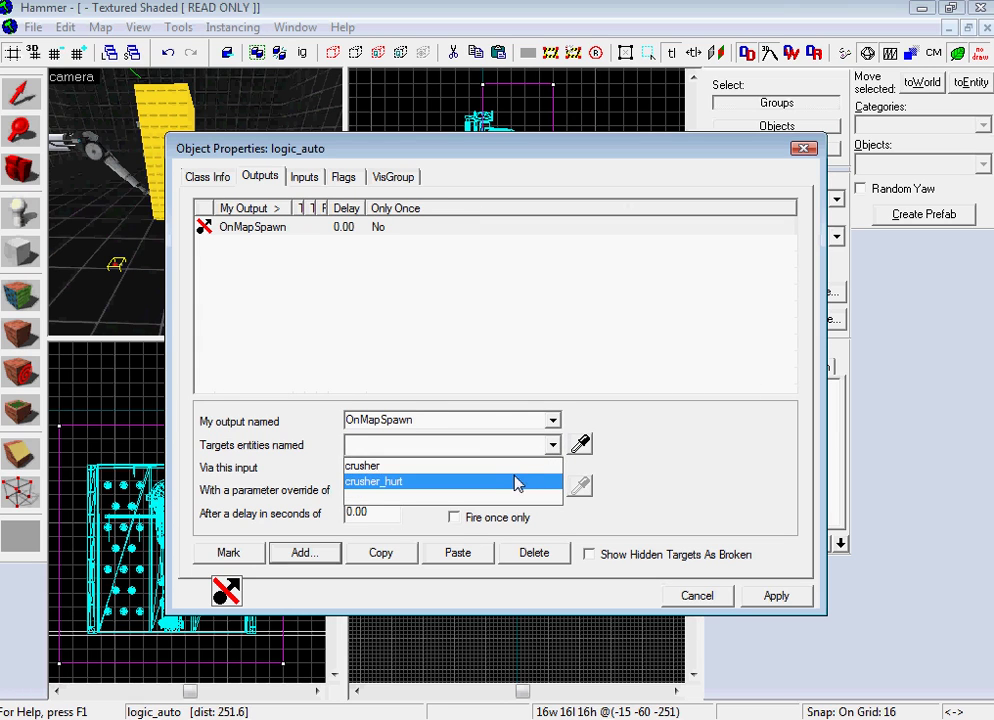
pyautogui.click(517, 479)
pyautogui.click(552, 467)
pyautogui.moveTo(554, 493); pyautogui.dragTo(557, 556)
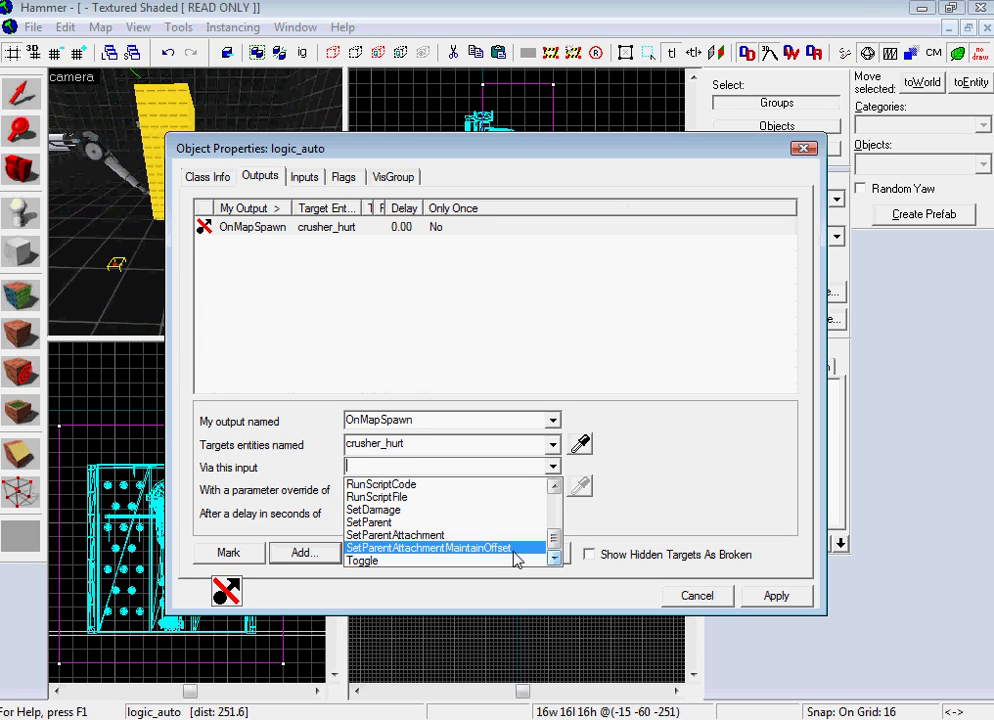
pyautogui.click(514, 556)
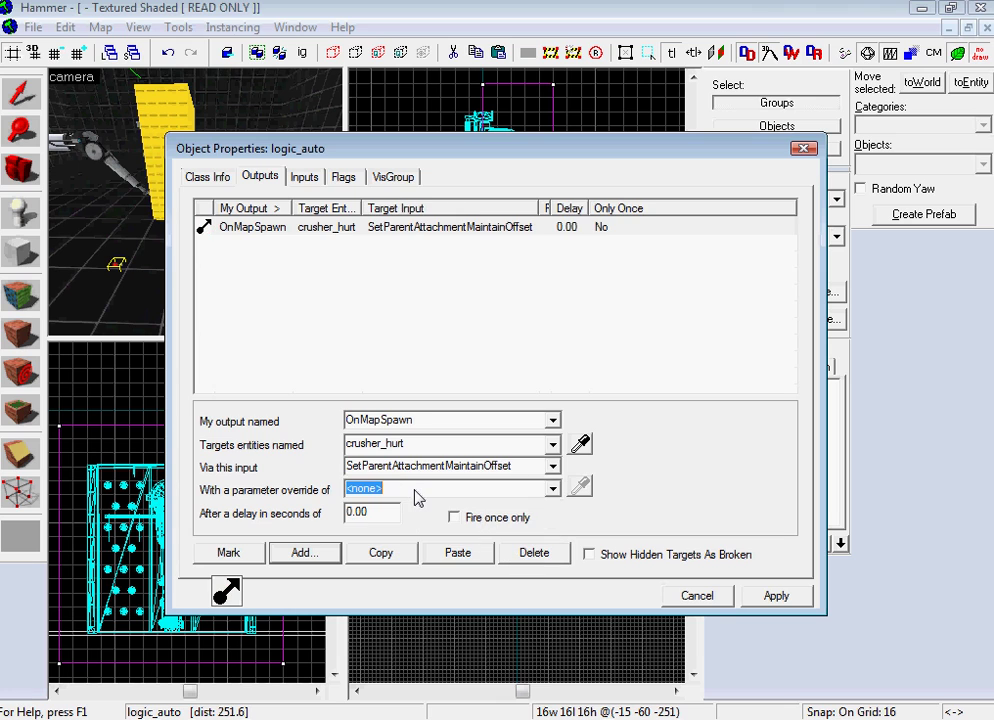
# Set the output's parameter override to base_attach, then apply and close the properties.
pyautogui.write('base_attach')
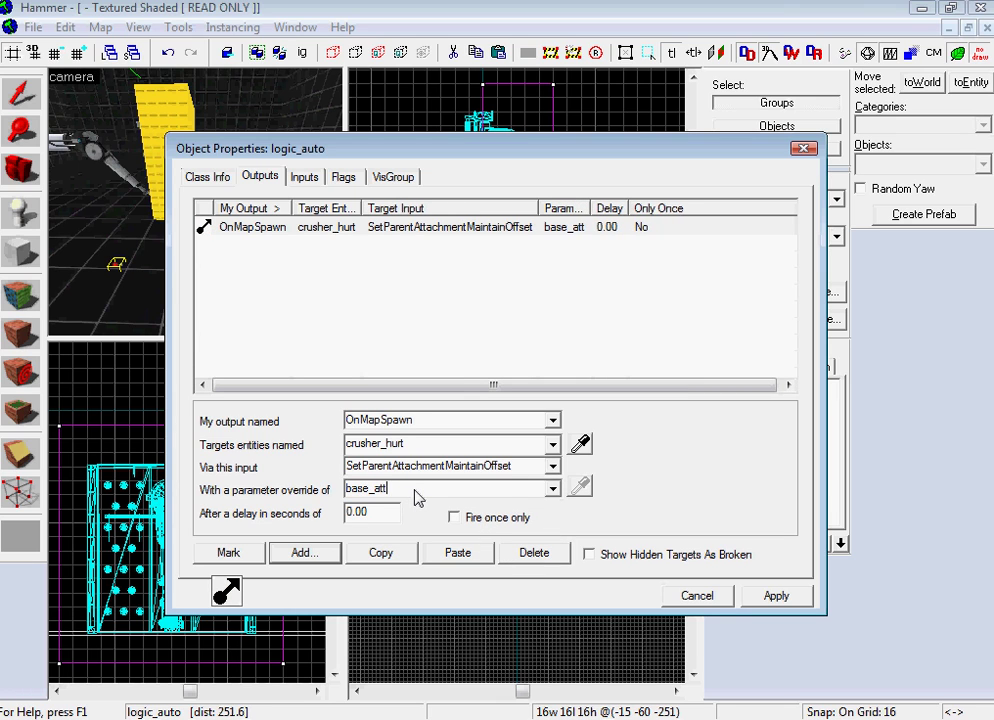
pyautogui.click(776, 605)
pyautogui.click(716, 600)
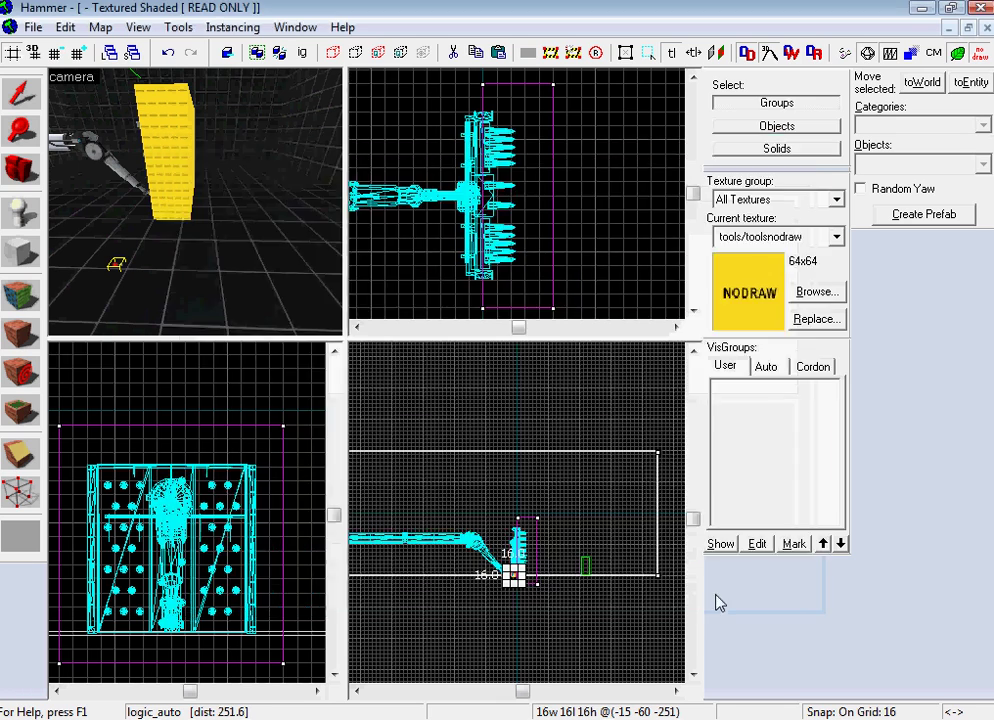
# Switch to the model viewer to examine the crusher's wall_smashA sequence, and return to Hammer.
pyautogui.press('z')
pyautogui.press('d')
pyautogui.press('z')
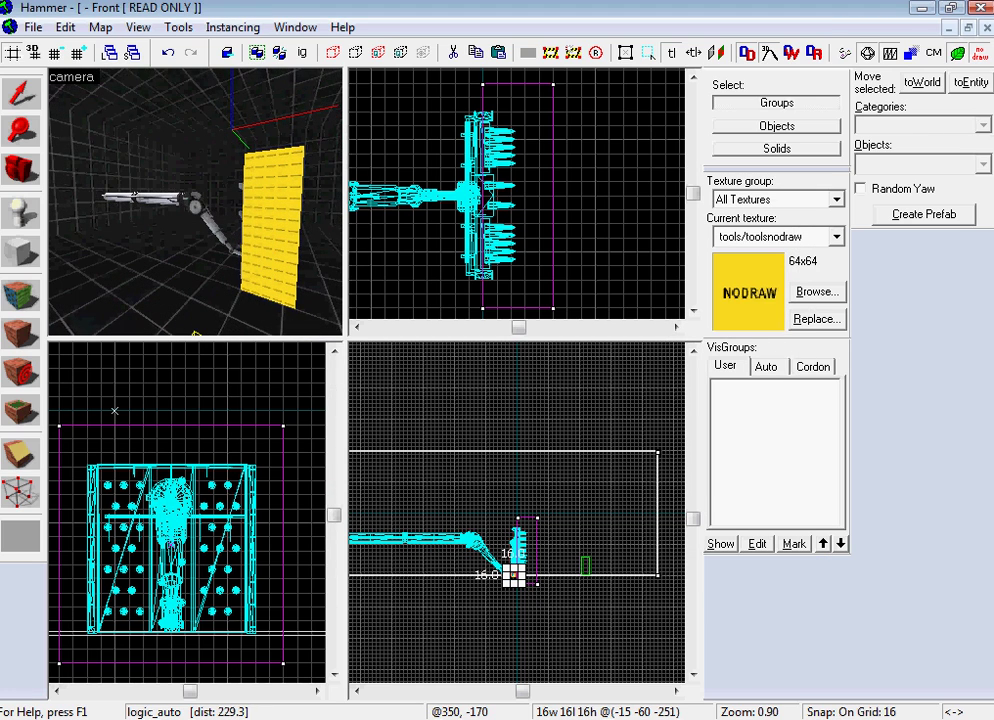
pyautogui.hotkey('alt', 'Tab')
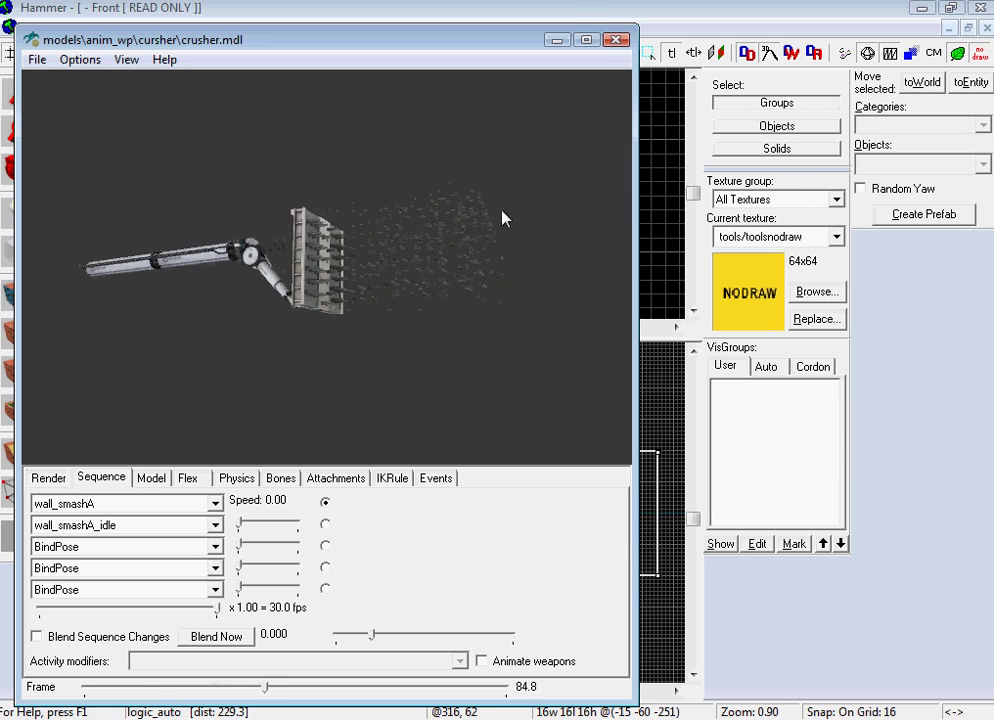
pyautogui.click(557, 40)
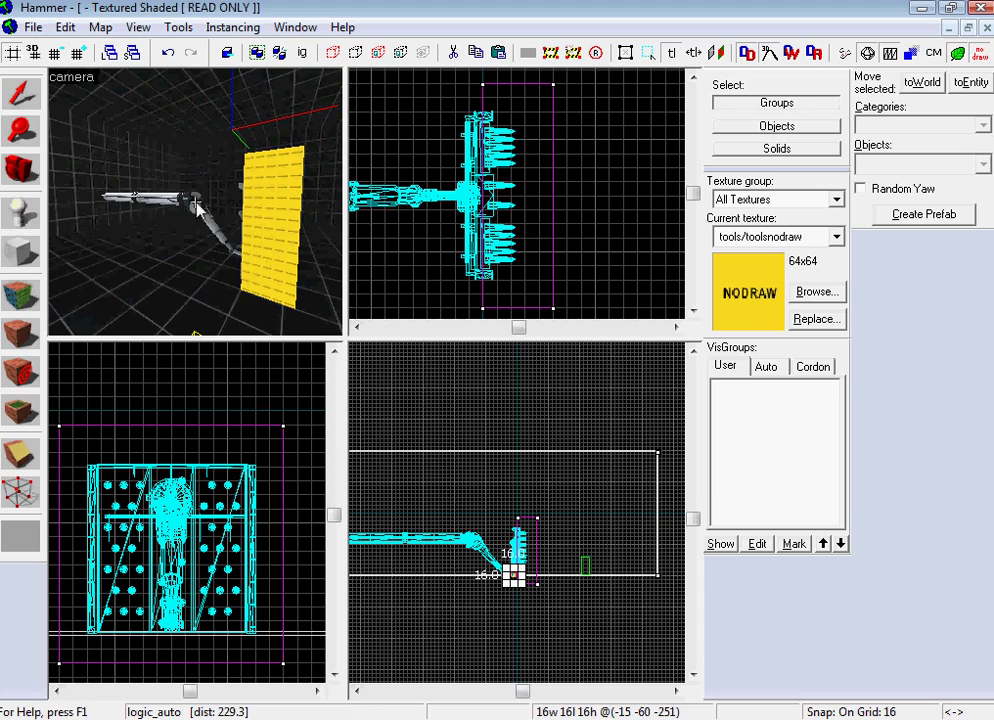
# Activate the Block tool and set the current texture to tools/toolstrigger.
pyautogui.press('d')
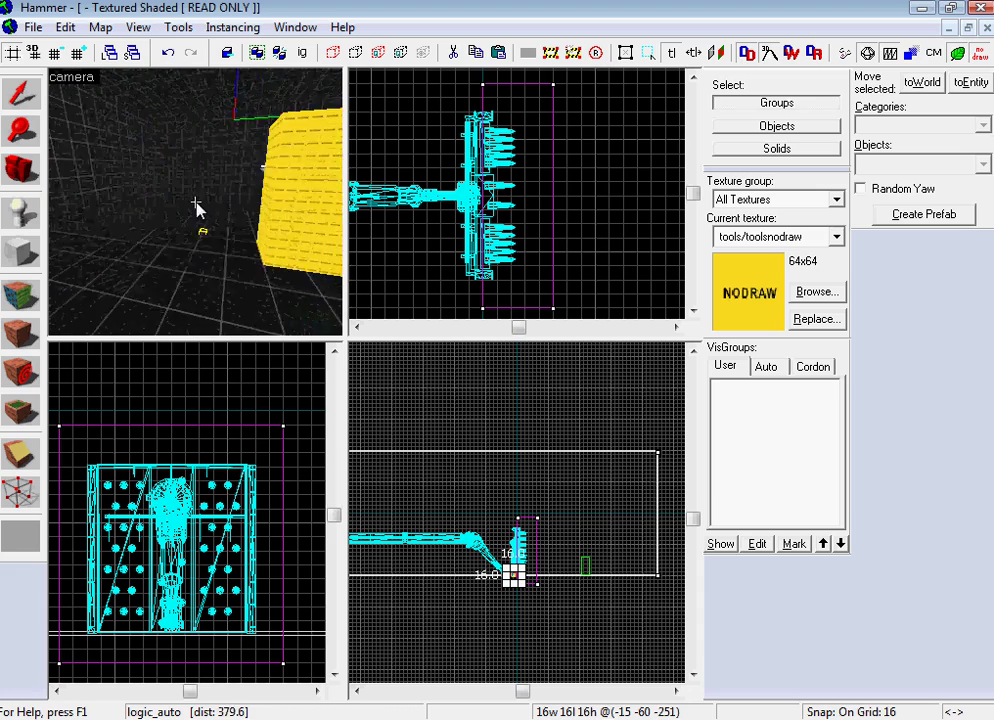
pyautogui.moveTo(197, 207); pyautogui.dragTo(197, 208)
pyautogui.click(20, 250)
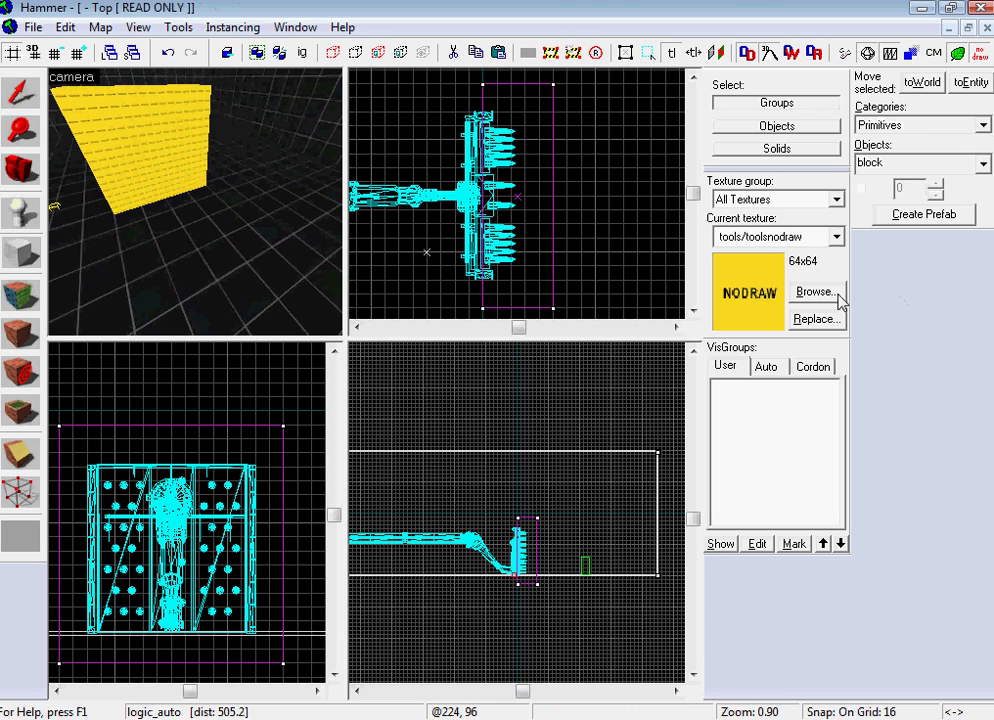
pyautogui.click(815, 292)
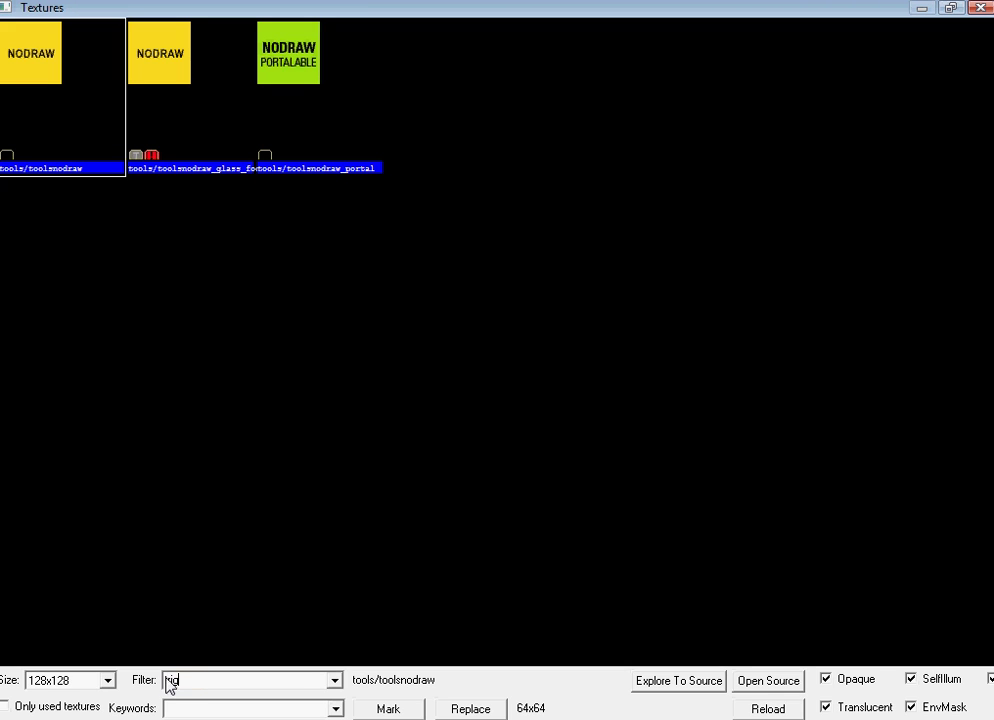
pyautogui.write('trigger')
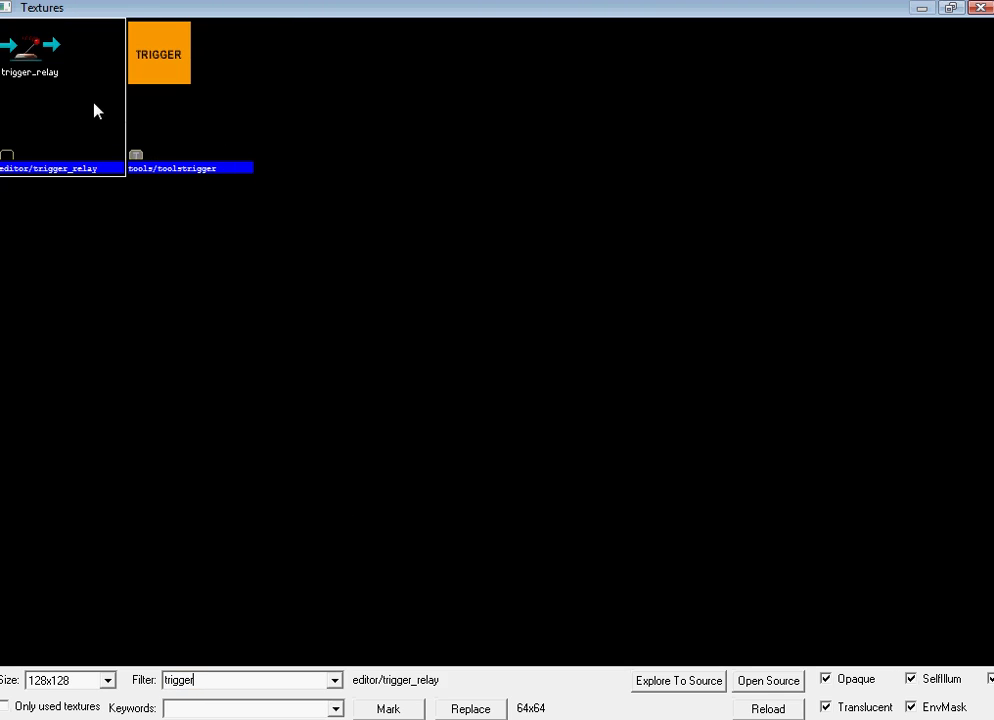
pyautogui.doubleClick(171, 69)
# Outline a block 544 by 192 units on the floor, running from the crusher's plate to the far wall.
pyautogui.press('s')
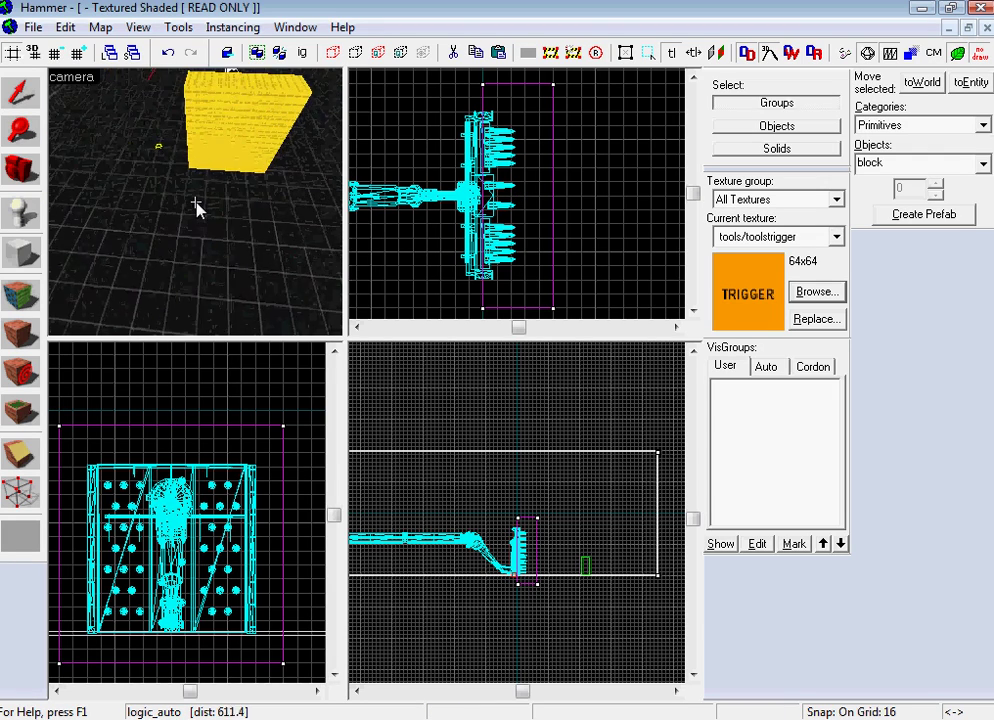
pyautogui.moveTo(197, 207); pyautogui.dragTo(197, 211)
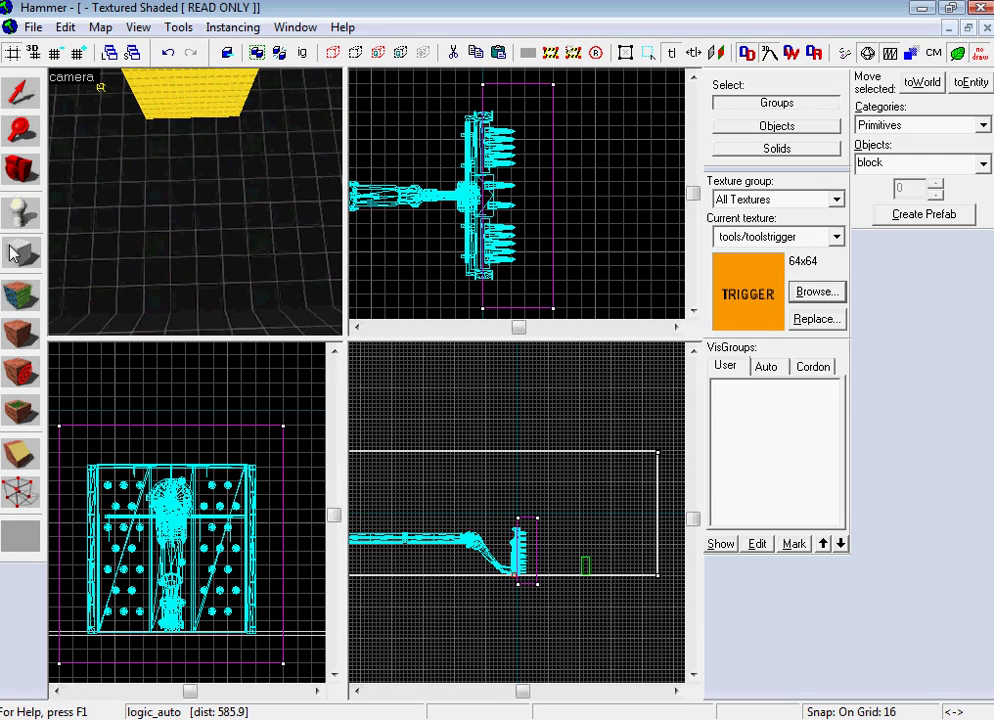
pyautogui.scroll(-3, 379, 224)
pyautogui.click(676, 327)
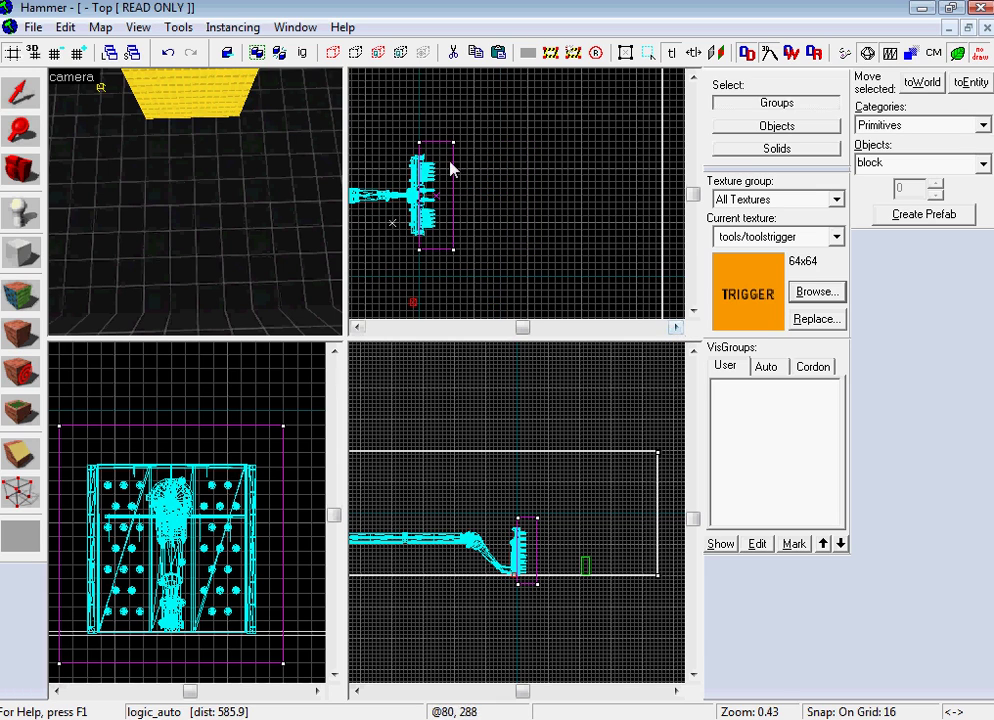
pyautogui.moveTo(433, 152); pyautogui.dragTo(668, 245)
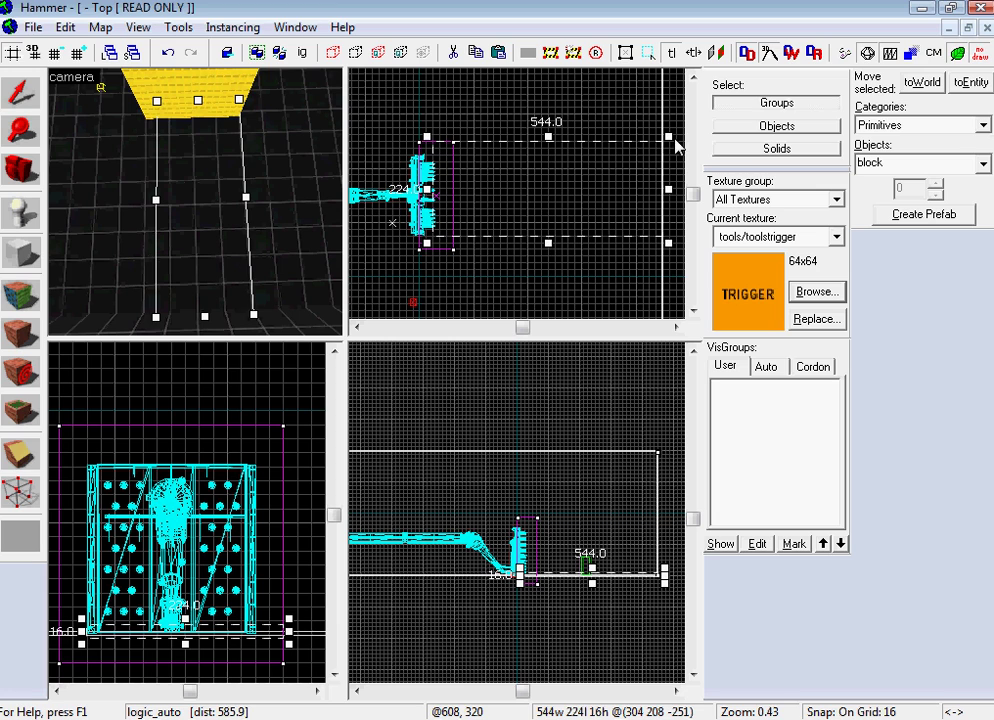
pyautogui.moveTo(670, 140); pyautogui.dragTo(668, 156)
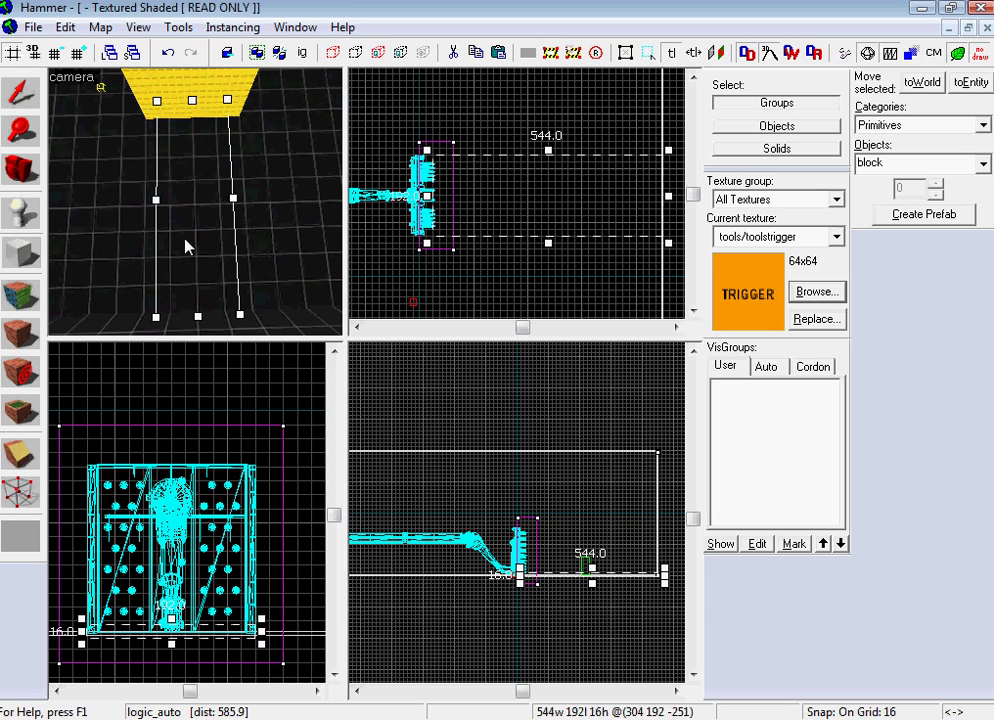
# Raise the block outline to a height of 51 units and create the trigger brush.
pyautogui.press('z')
pyautogui.press('w')
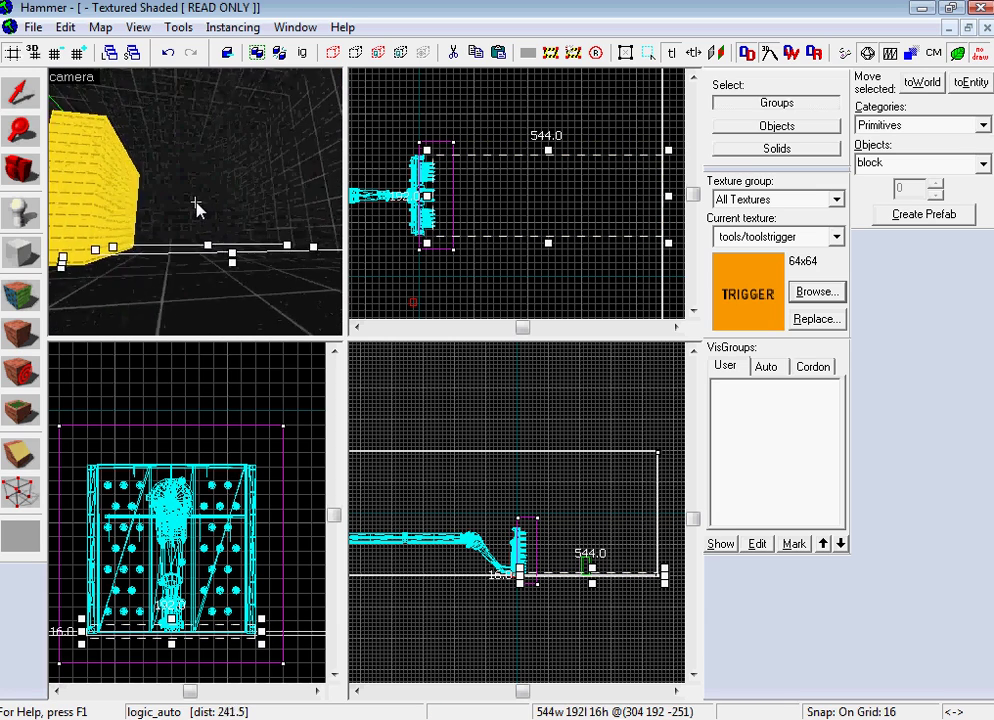
pyautogui.press('z')
pyautogui.moveTo(172, 620); pyautogui.dragTo(172, 589)
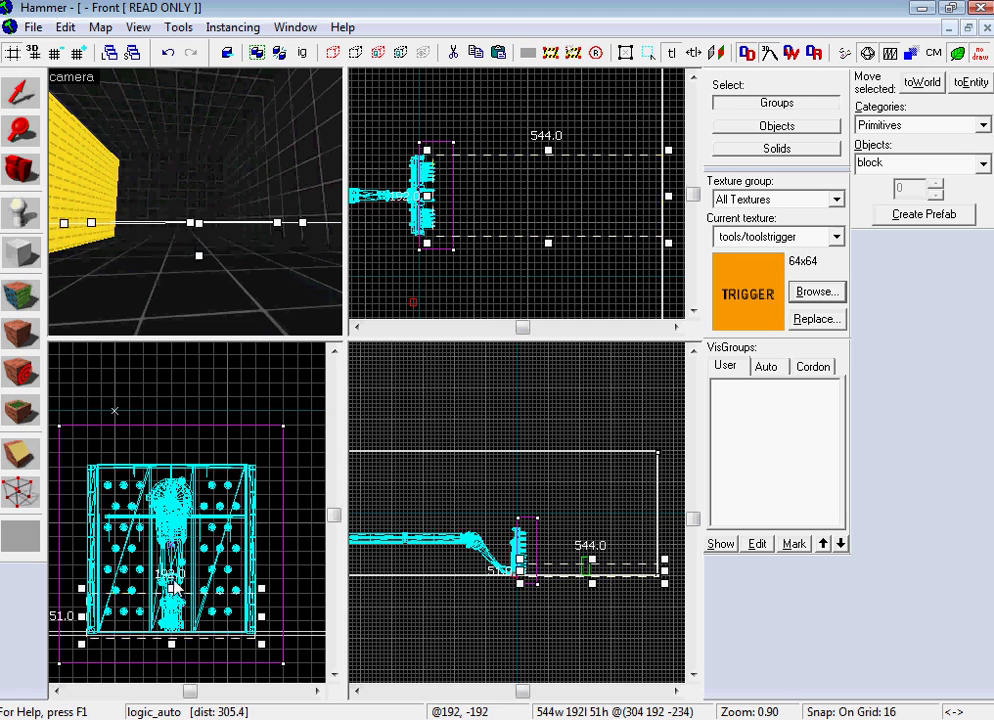
pyautogui.press('Return')
# Tie the brush to a trigger_multiple entity, set its Delay Before Reset to 3 and apply the properties.
pyautogui.hotkey('ctrl', 't')
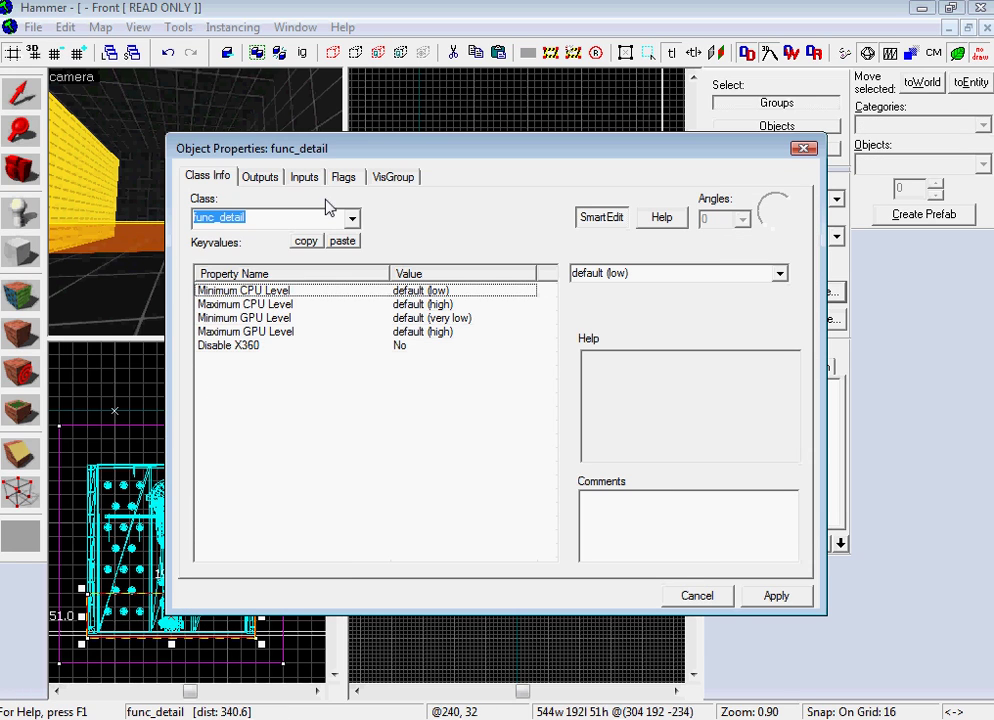
pyautogui.write('trigger_')
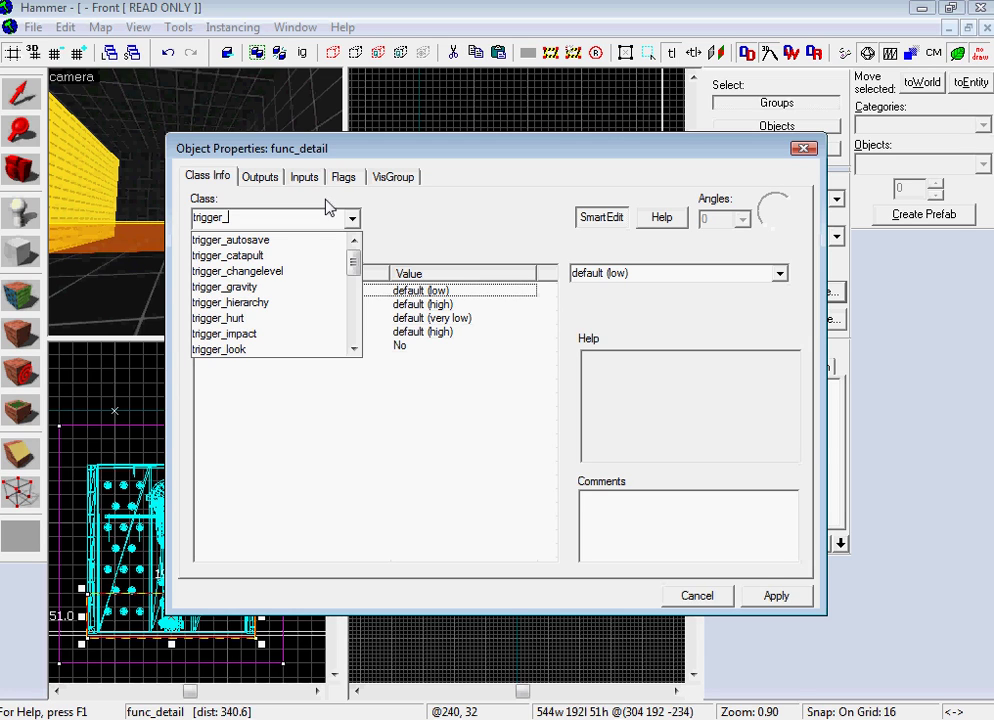
pyautogui.write('m')
pyautogui.click(320, 238)
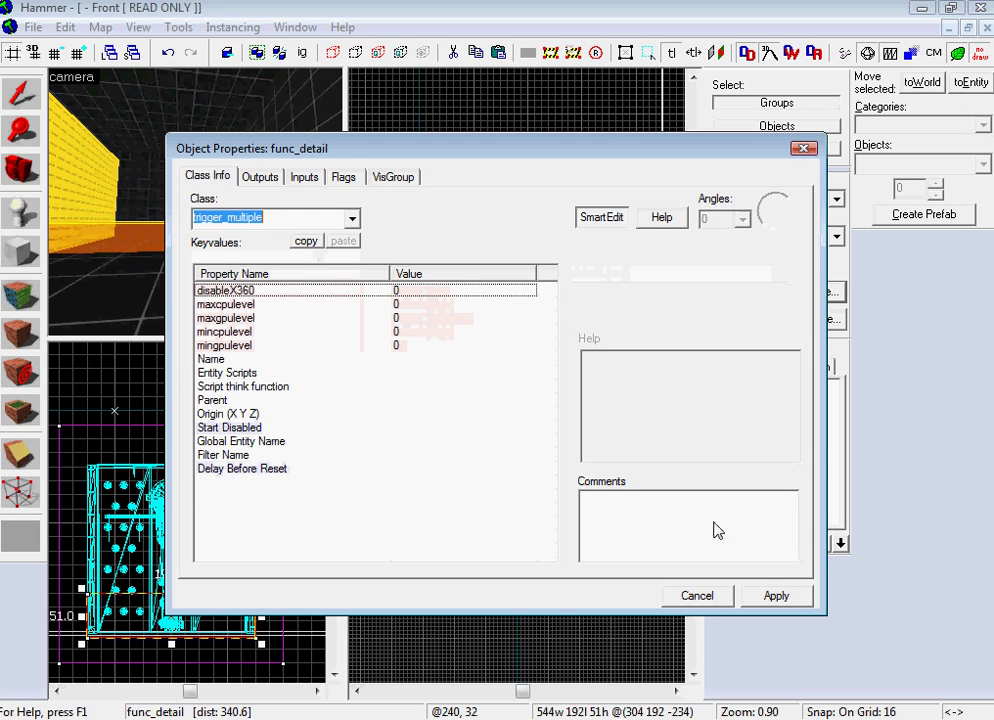
pyautogui.click(772, 594)
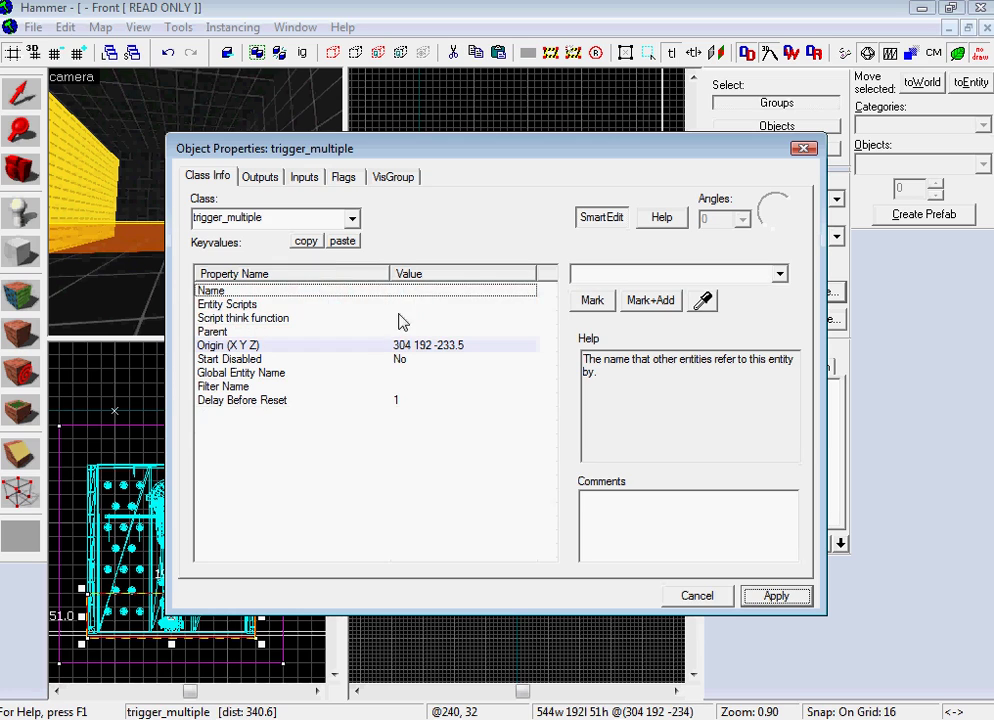
pyautogui.click(395, 399)
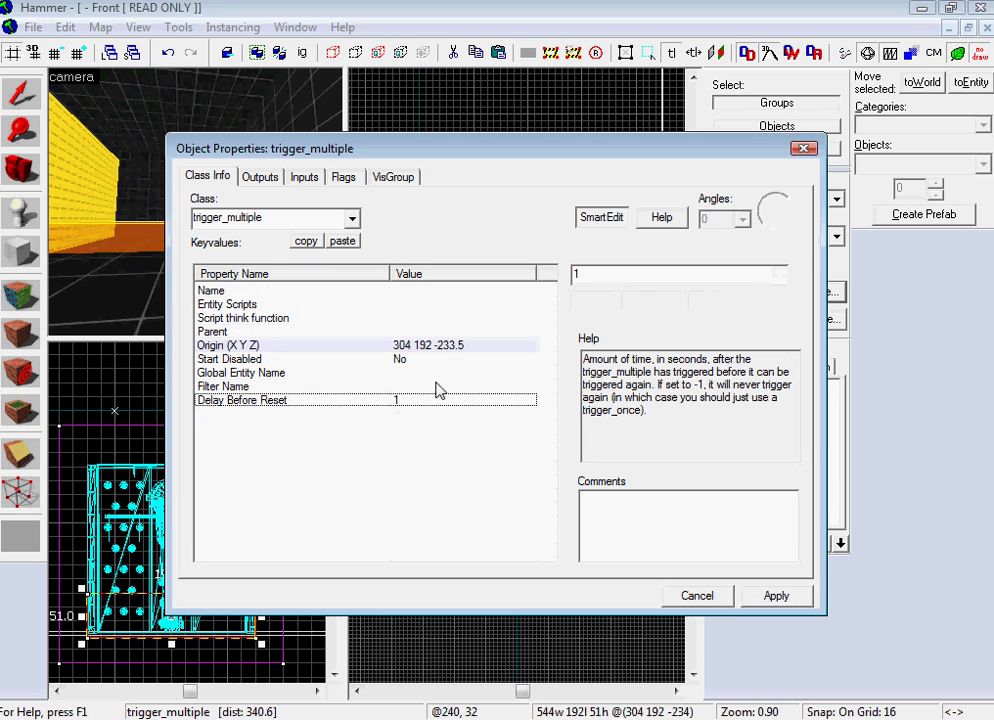
pyautogui.click(780, 600)
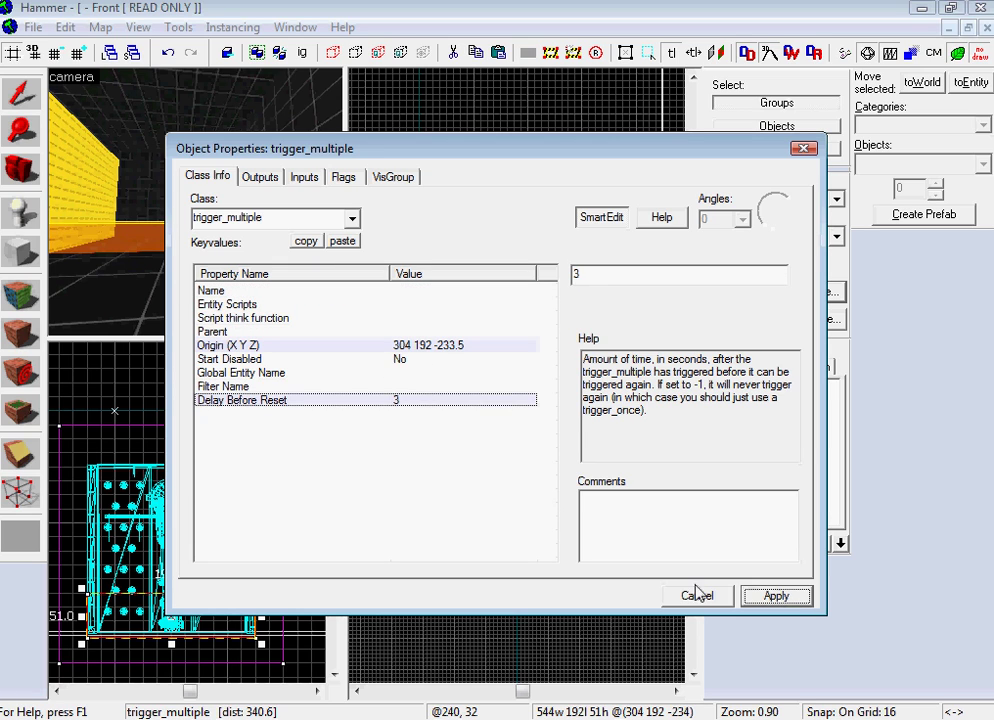
# Add an OnTrigger output to the trigger_multiple that targets crusher via the SetAnimation input.
pyautogui.click(262, 177)
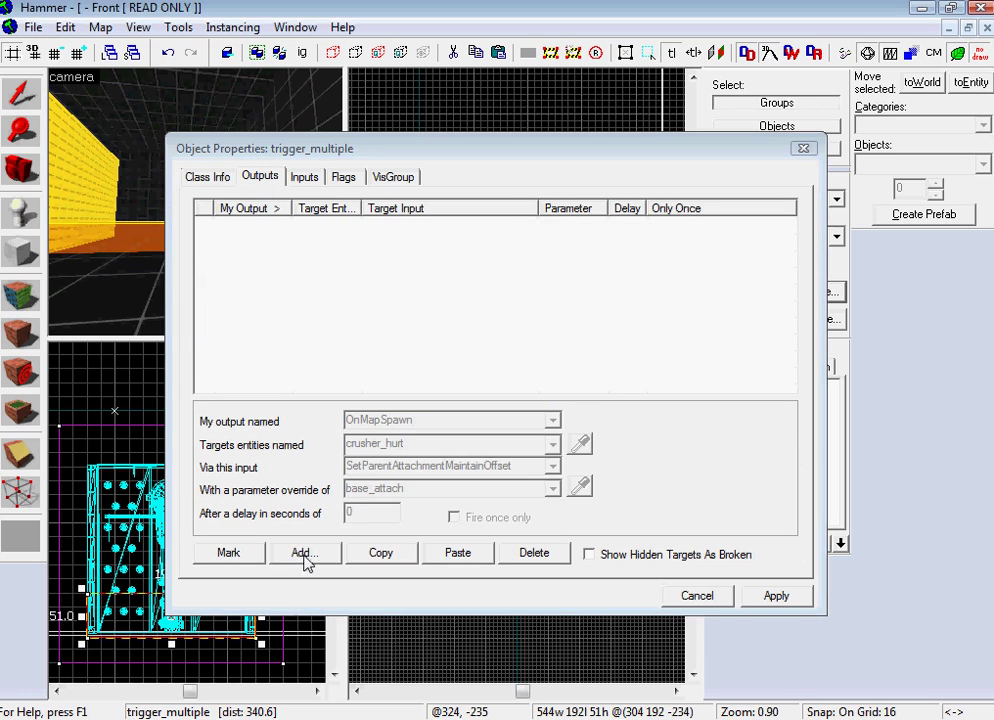
pyautogui.click(304, 553)
pyautogui.click(552, 421)
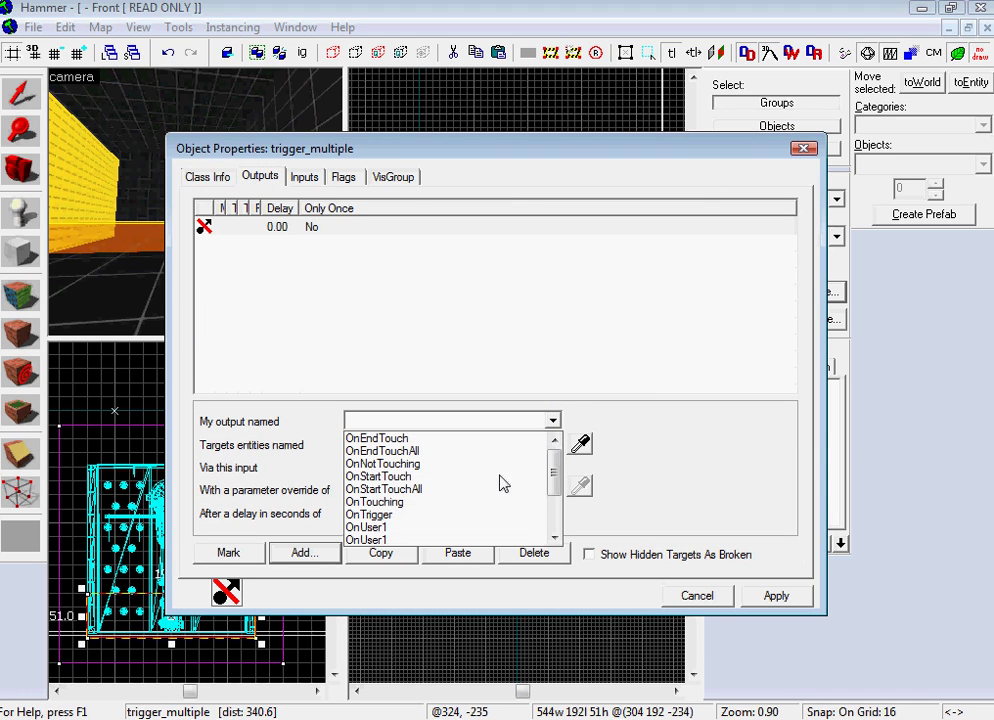
pyautogui.click(499, 514)
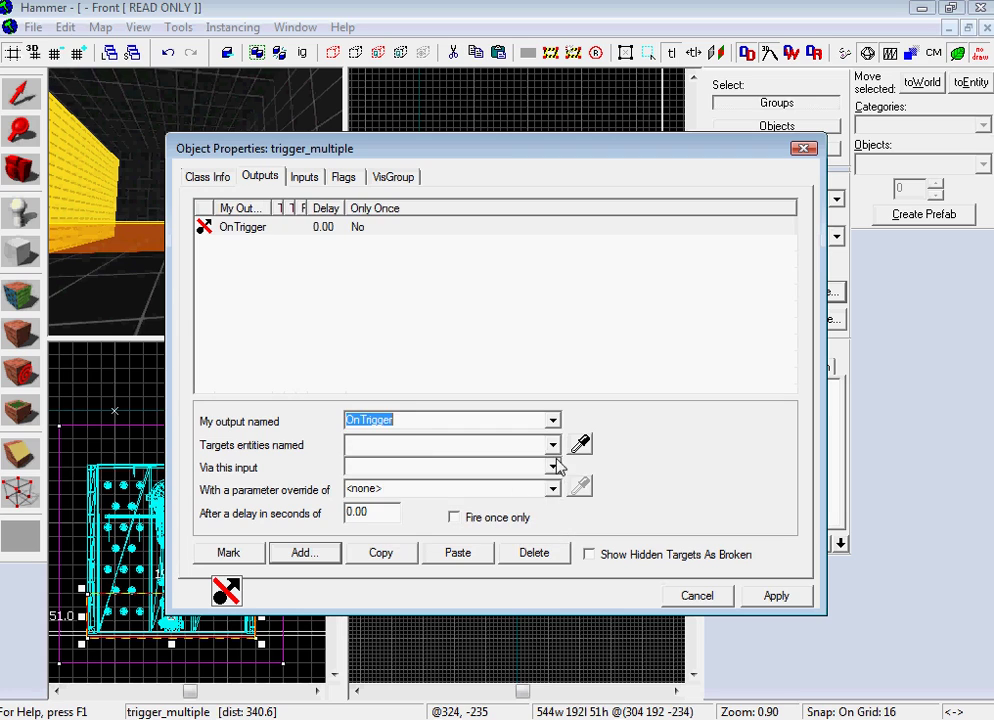
pyautogui.click(552, 445)
pyautogui.click(530, 467)
pyautogui.write('s')
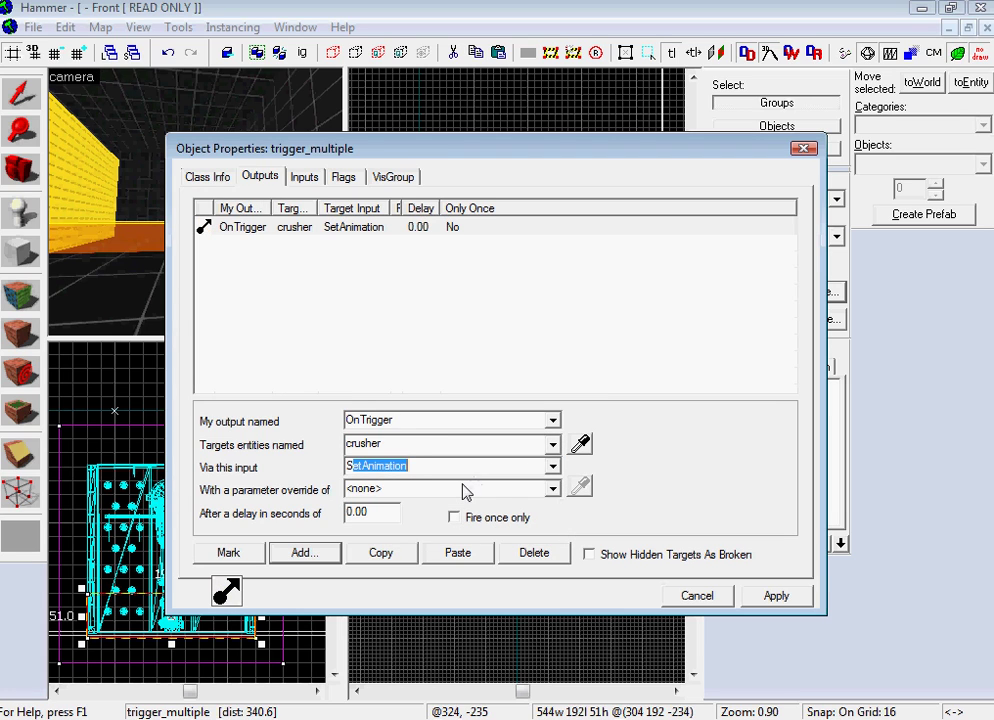
pyautogui.press('Tab')
# Set the output's parameter override to wall_smashA, apply the properties and close them.
pyautogui.write('sma')
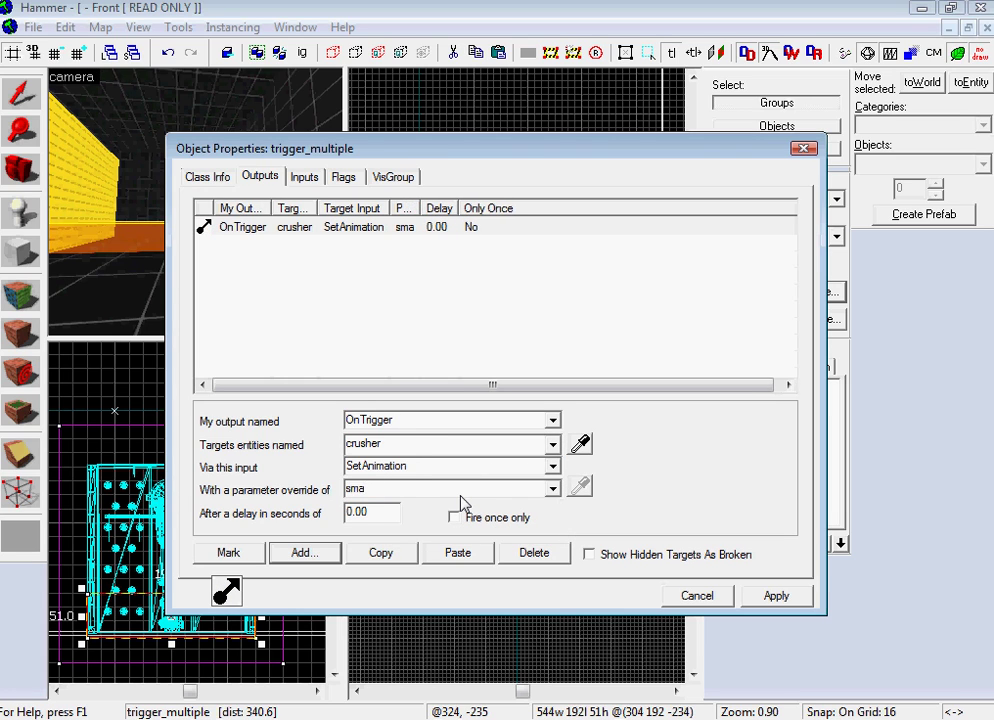
pyautogui.press('BackSpace')
pyautogui.press('BackSpace')
pyautogui.press('BackSpace')
pyautogui.write('wa;;')
pyautogui.press('BackSpace')
pyautogui.press('BackSpace')
pyautogui.write('ll')
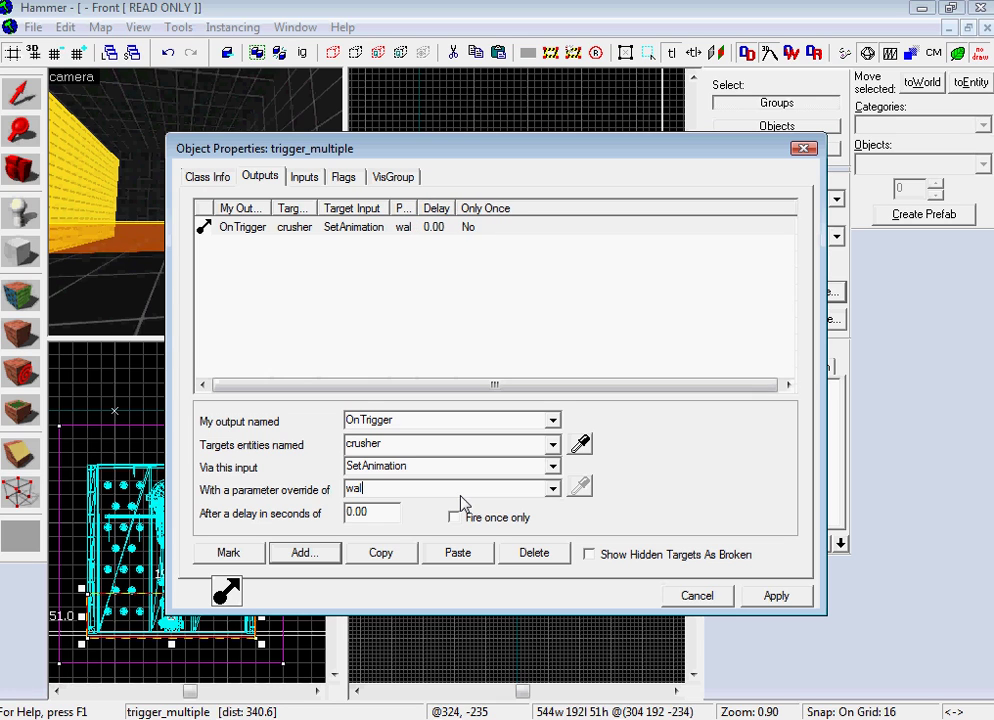
pyautogui.write('_smashA')
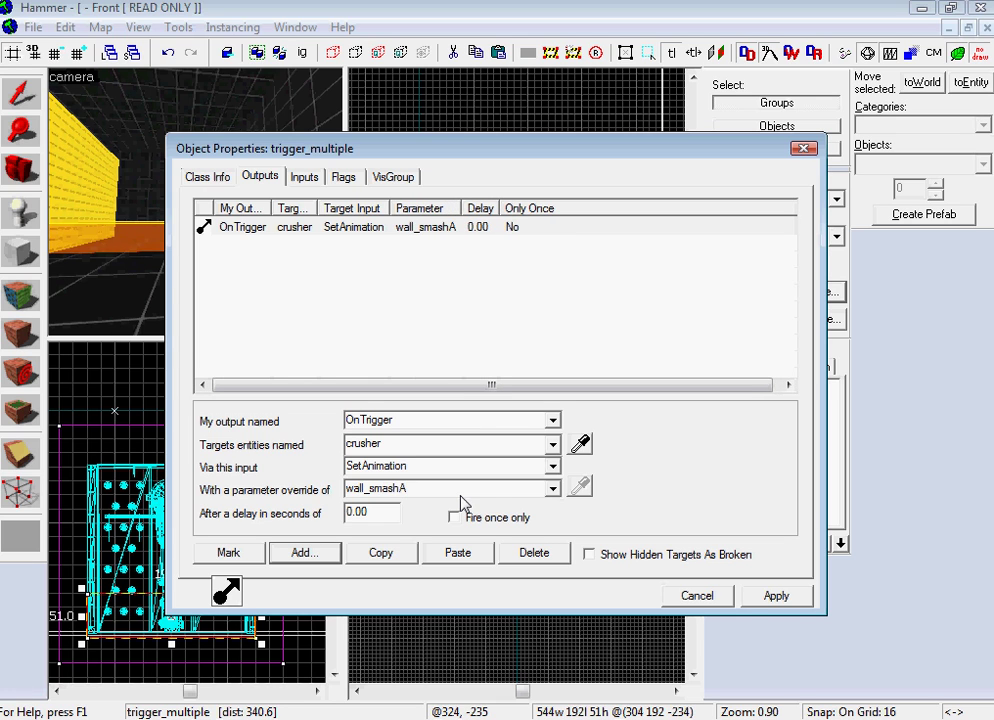
pyautogui.click(777, 596)
pyautogui.click(698, 596)
# Set Start Disabled to Yes on the crusher_hurt trigger in front of the plate and apply the change.
pyautogui.press('z')
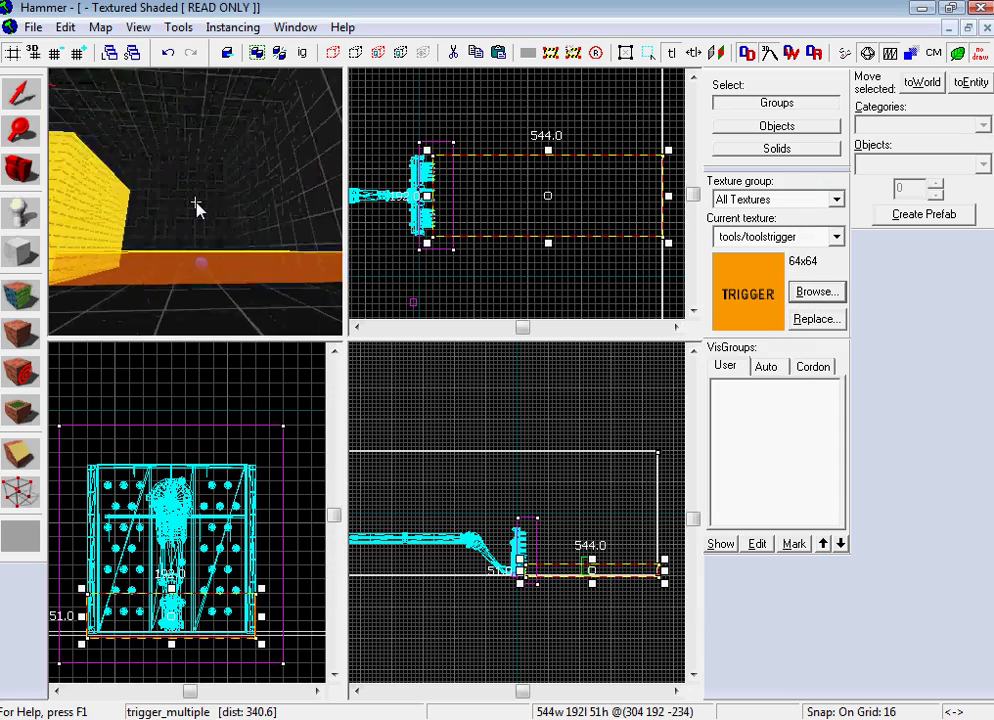
pyautogui.press('w')
pyautogui.press('d')
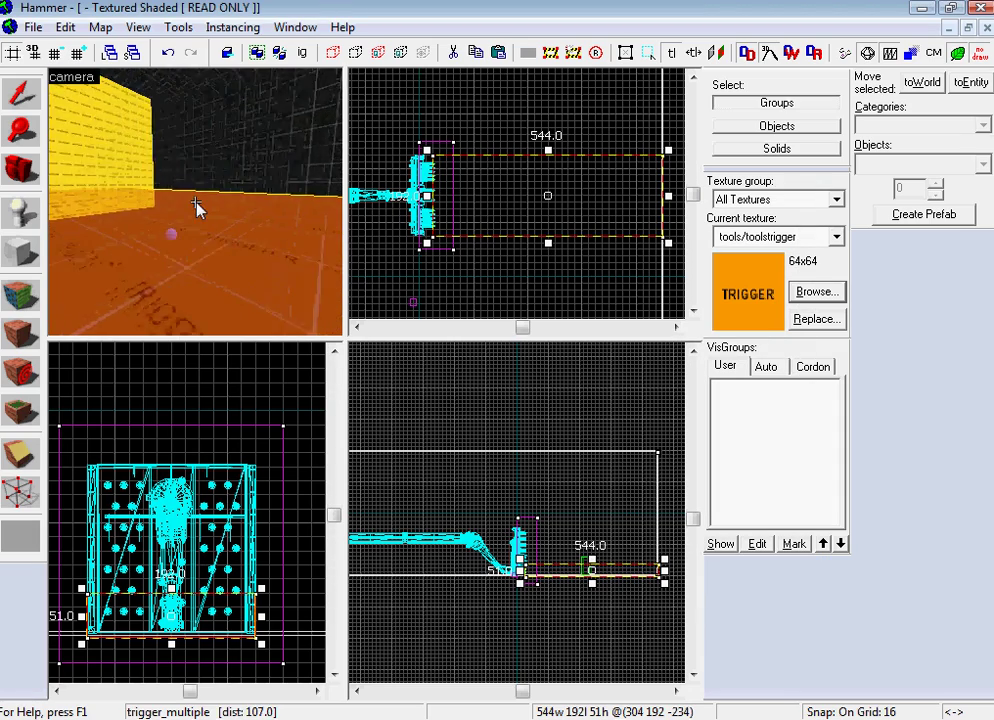
pyautogui.press('a')
pyautogui.doubleClick(197, 208)
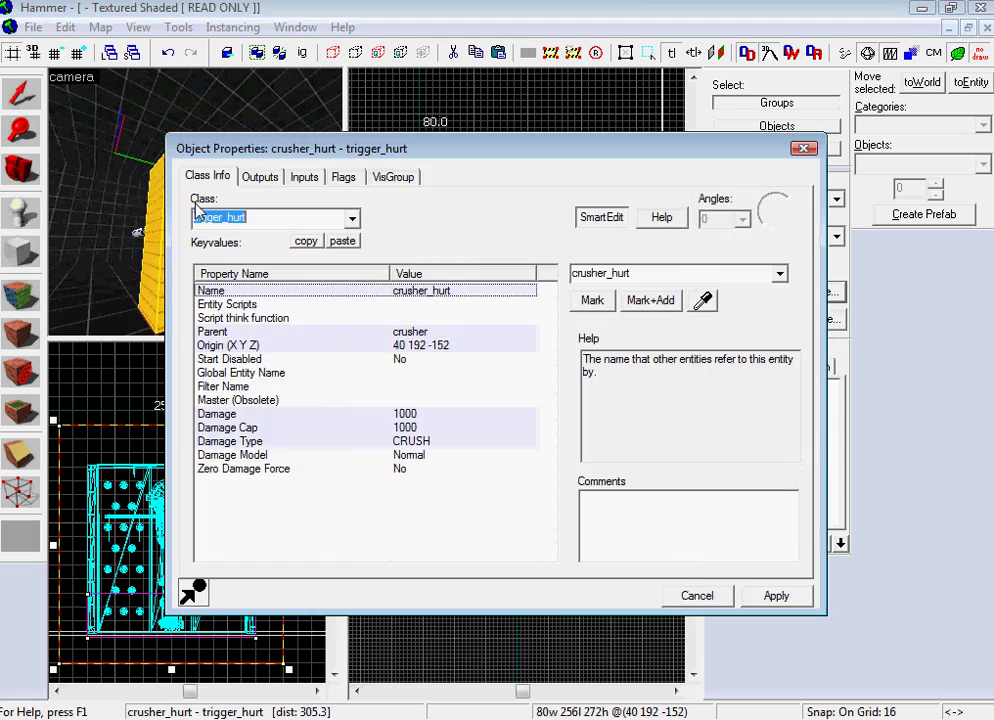
pyautogui.click(409, 360)
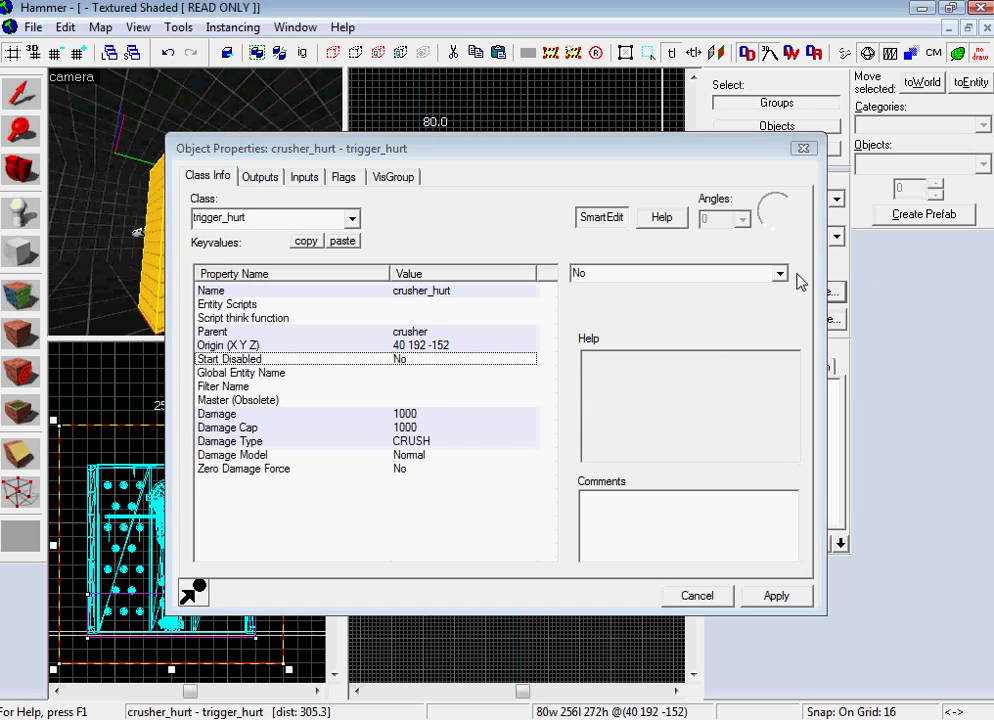
pyautogui.click(766, 275)
pyautogui.click(688, 292)
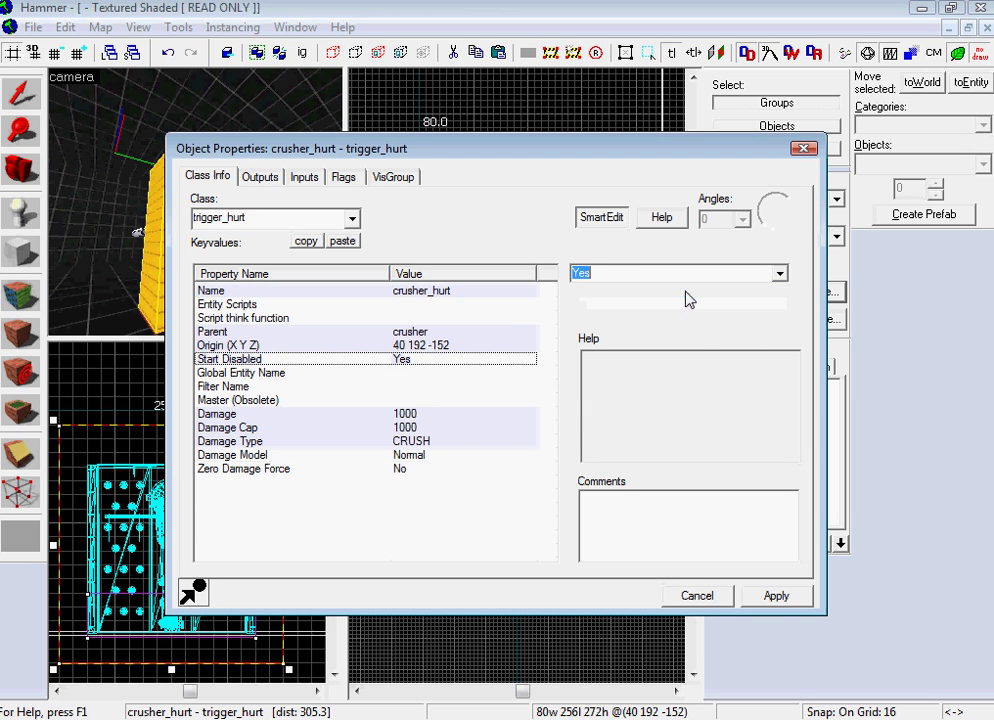
pyautogui.click(781, 596)
pyautogui.click(675, 597)
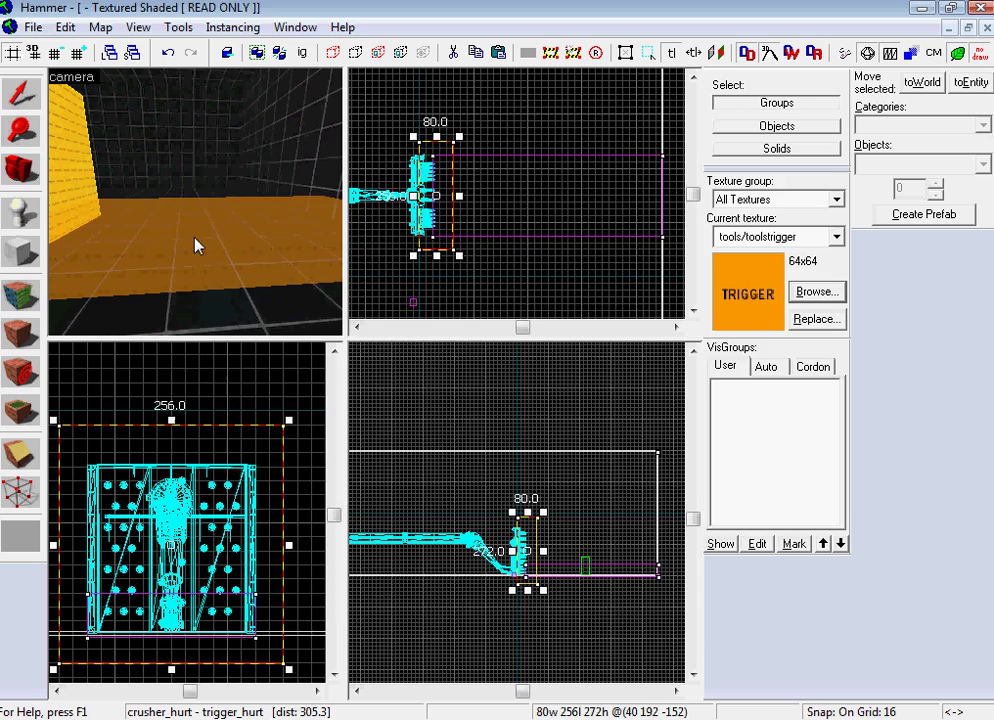
# Add an OnTrigger output to the floor trigger_multiple that sends Enable to crusher_hurt, and apply it.
pyautogui.doubleClick(195, 244)
pyautogui.click(259, 177)
pyautogui.click(303, 553)
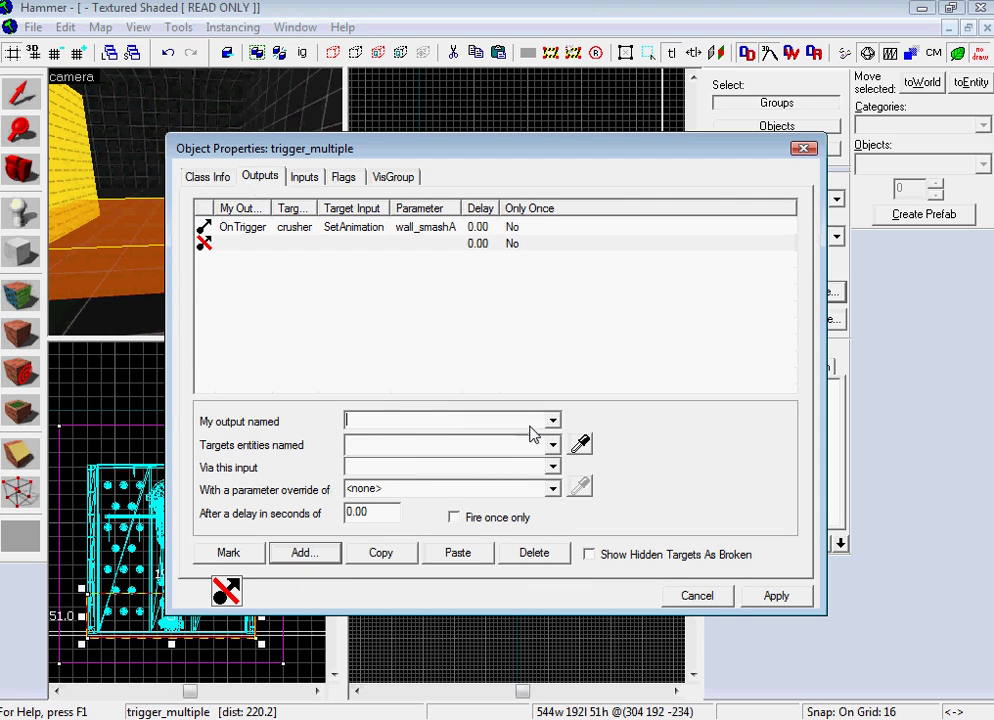
pyautogui.click(533, 425)
pyautogui.click(484, 506)
pyautogui.click(552, 420)
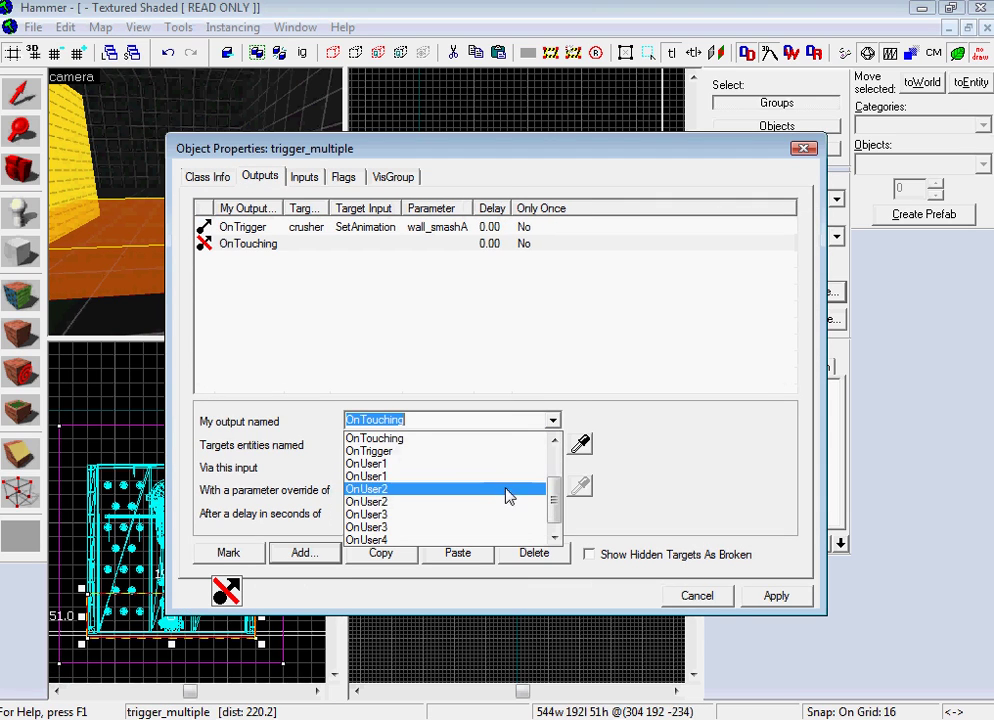
pyautogui.click(497, 452)
pyautogui.click(553, 446)
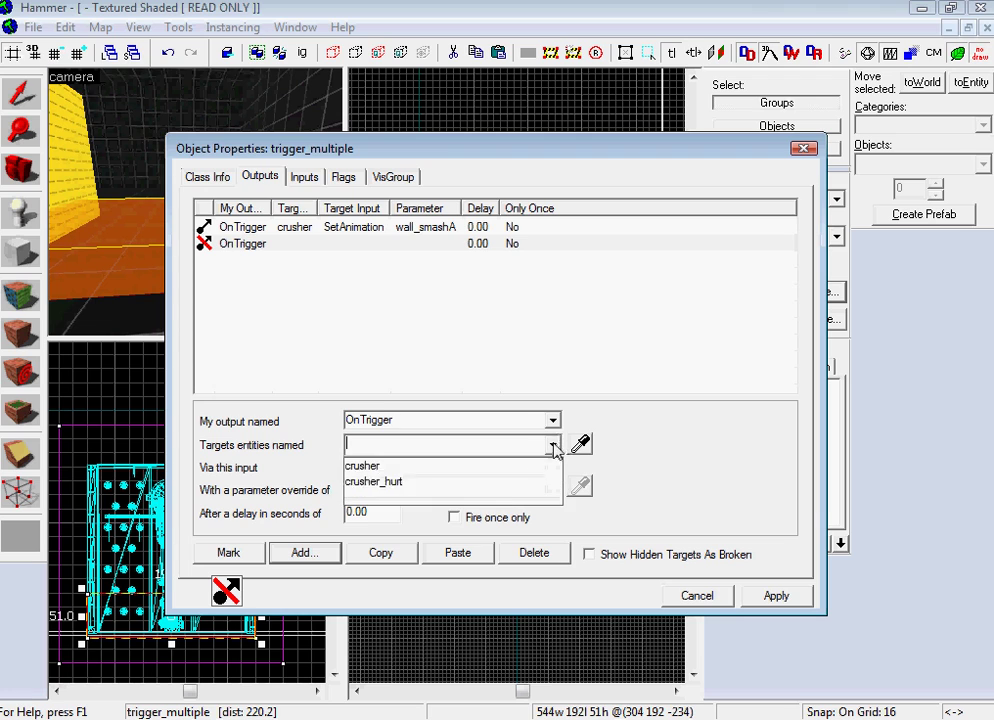
pyautogui.click(500, 483)
pyautogui.click(473, 468)
pyautogui.write('Enable')
pyautogui.click(777, 596)
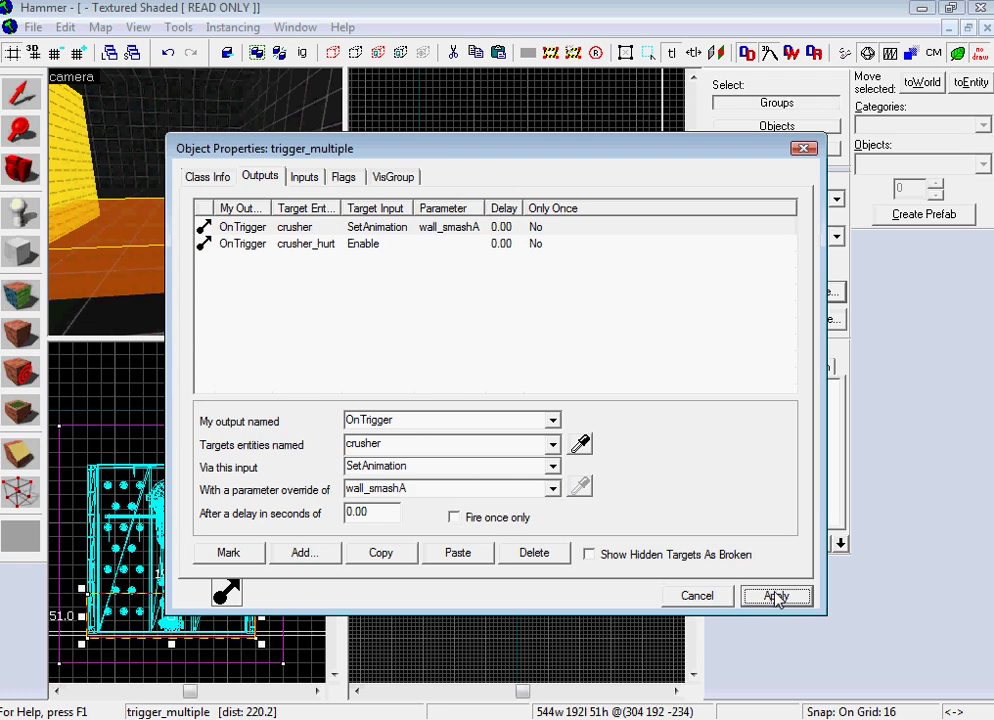
# Add an OnTrigger output that sends Disable to crusher_hurt after a 0.5 second delay, then apply and close the properties.
pyautogui.click(300, 553)
pyautogui.click(553, 421)
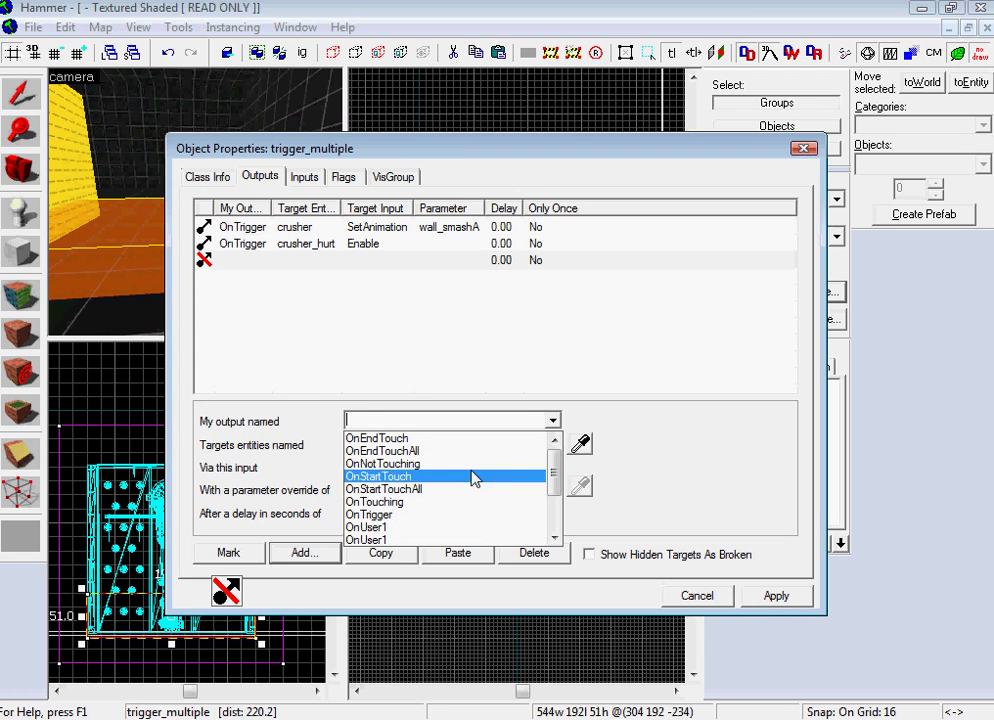
pyautogui.click(466, 512)
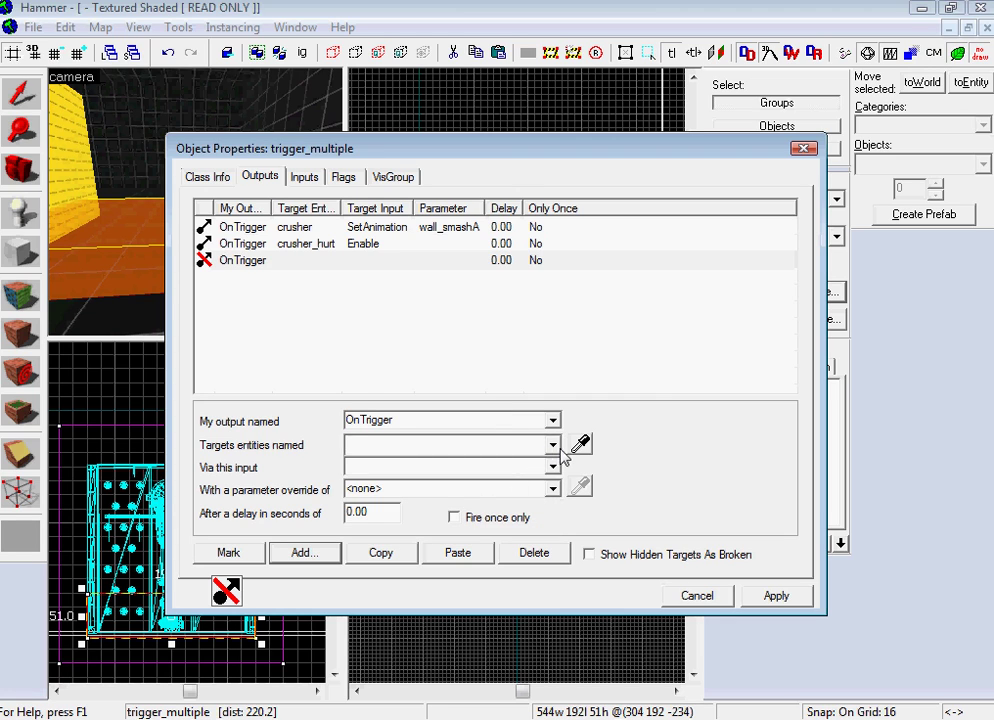
pyautogui.click(553, 445)
pyautogui.click(470, 479)
pyautogui.click(470, 466)
pyautogui.write('Disable')
pyautogui.click(381, 513)
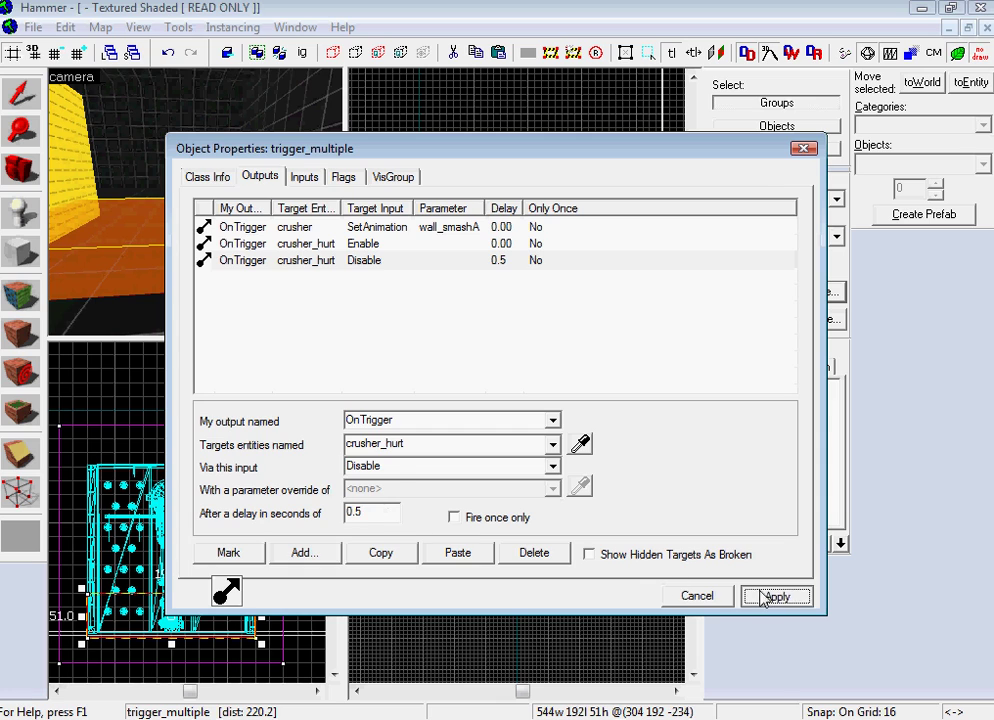
pyautogui.click(684, 599)
# Examine the crusher, its hurt trigger and the floor trigger from several angles in the 3D view.
pyautogui.press('z')
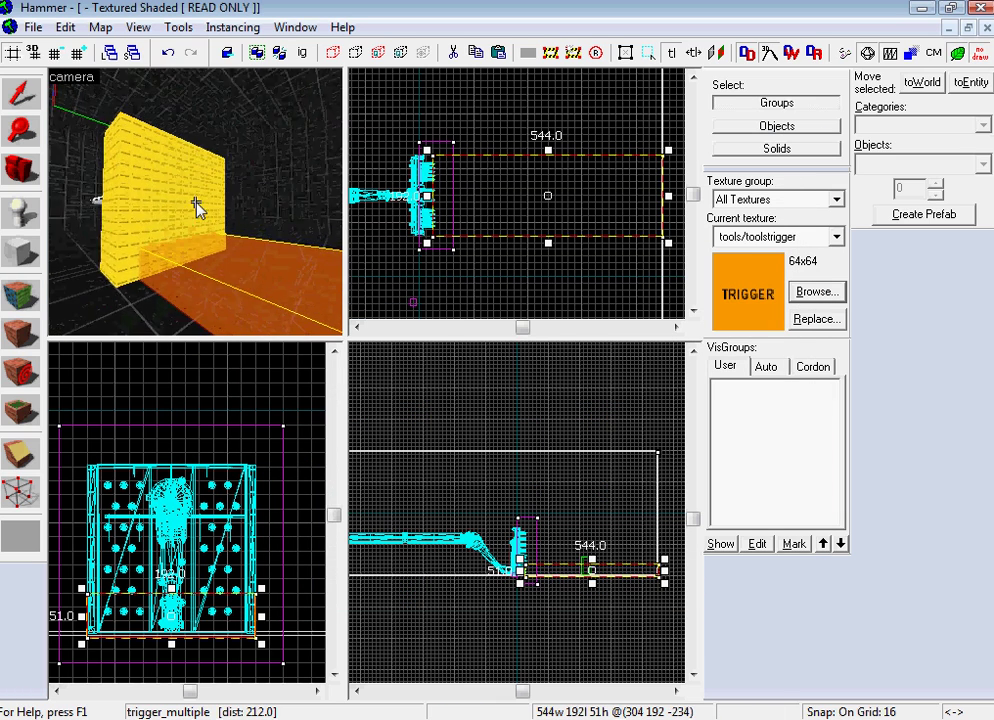
pyautogui.press('s')
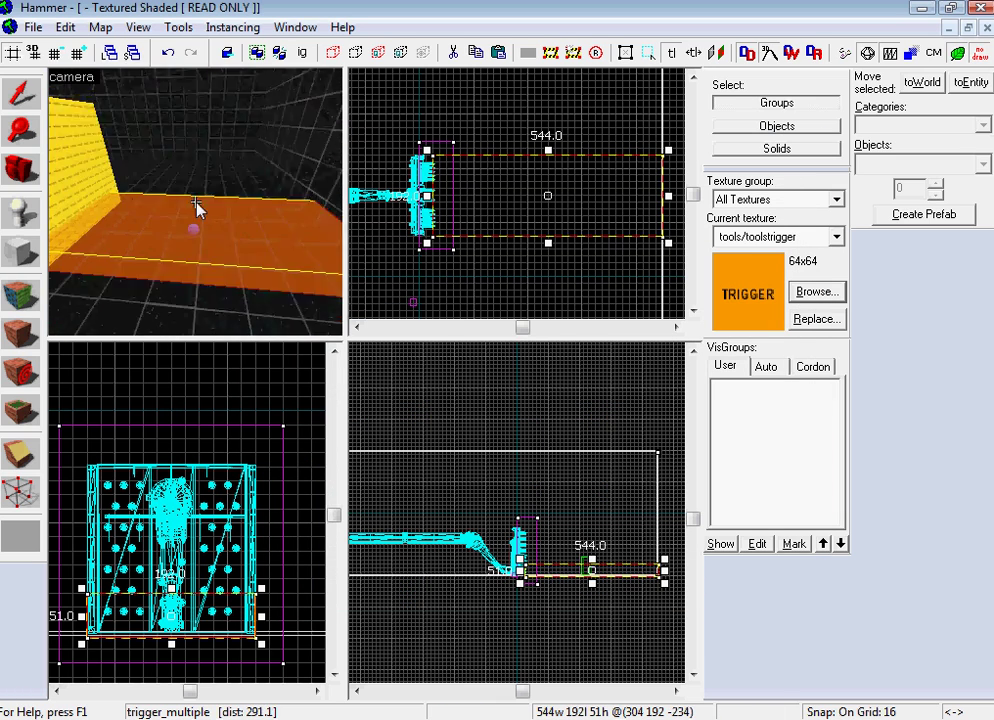
pyautogui.press('Left')
pyautogui.press('Right')
pyautogui.press('w')
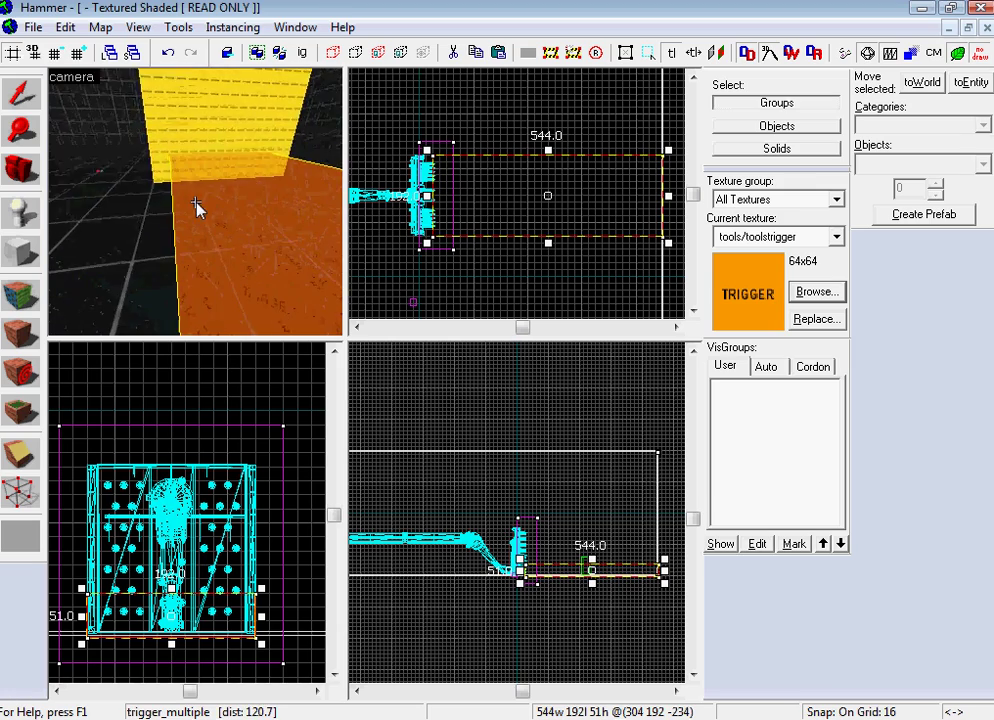
pyautogui.press('a')
pyautogui.press('d')
pyautogui.press('a')
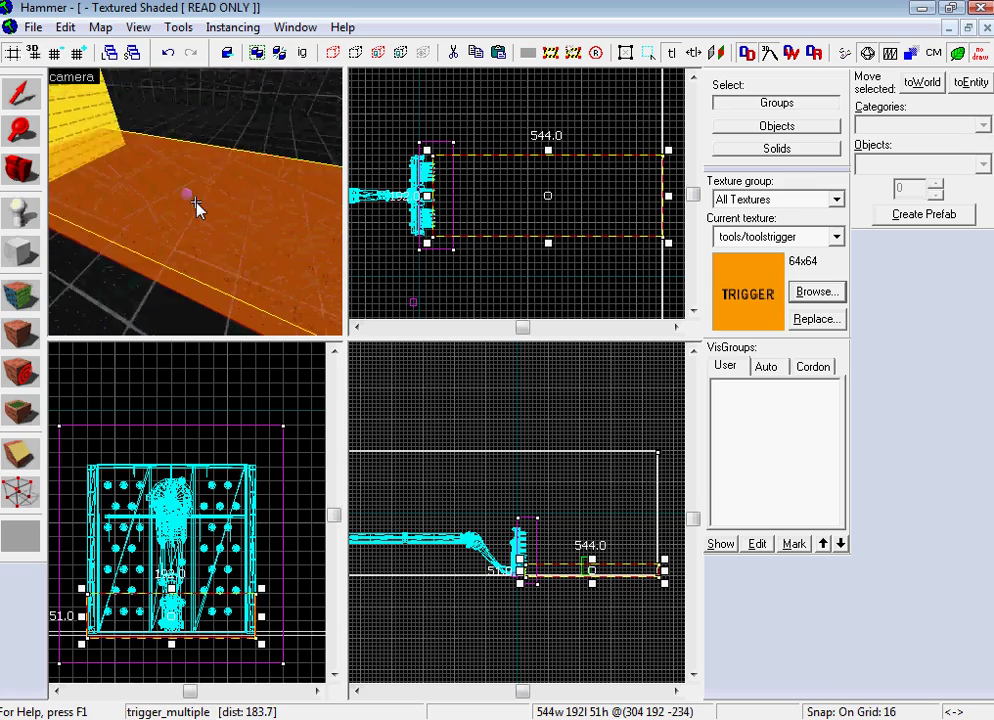
pyautogui.press('w')
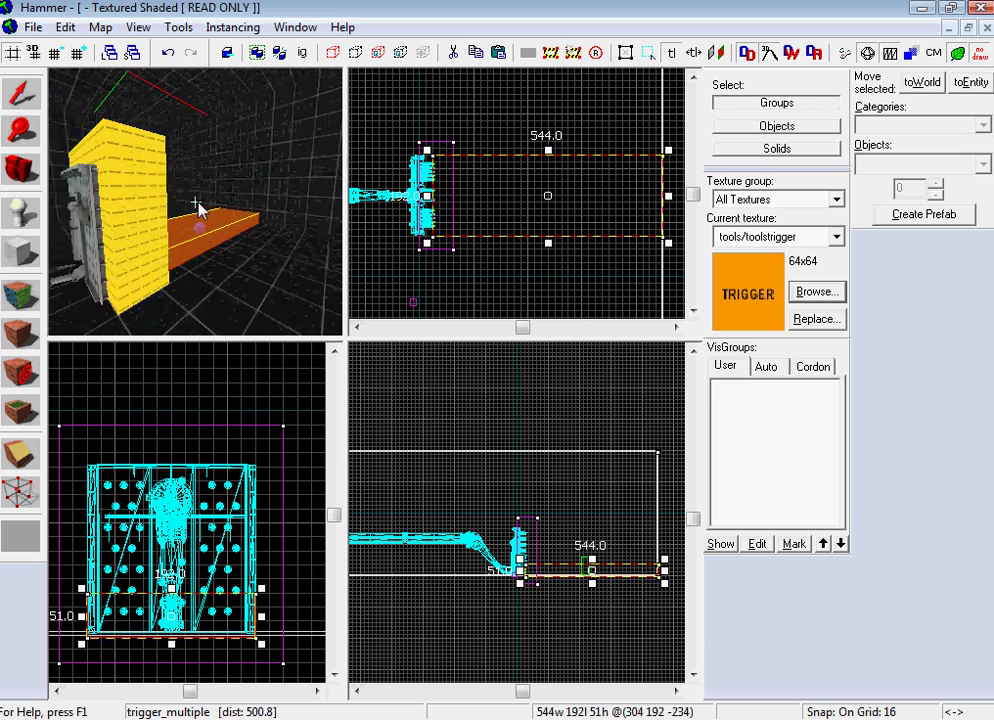
pyautogui.press('z')
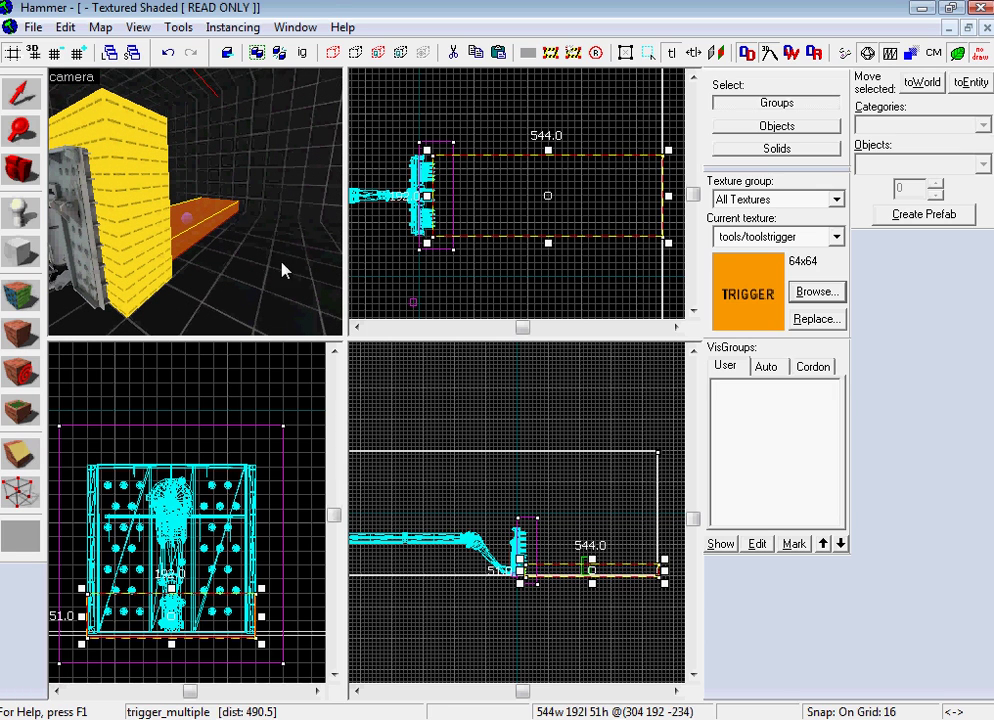
# Paste a copy of the floor trigger_multiple into the room, beside the original.
pyautogui.press('z')
pyautogui.press('z')
pyautogui.hotkey('ctrl', 'v')
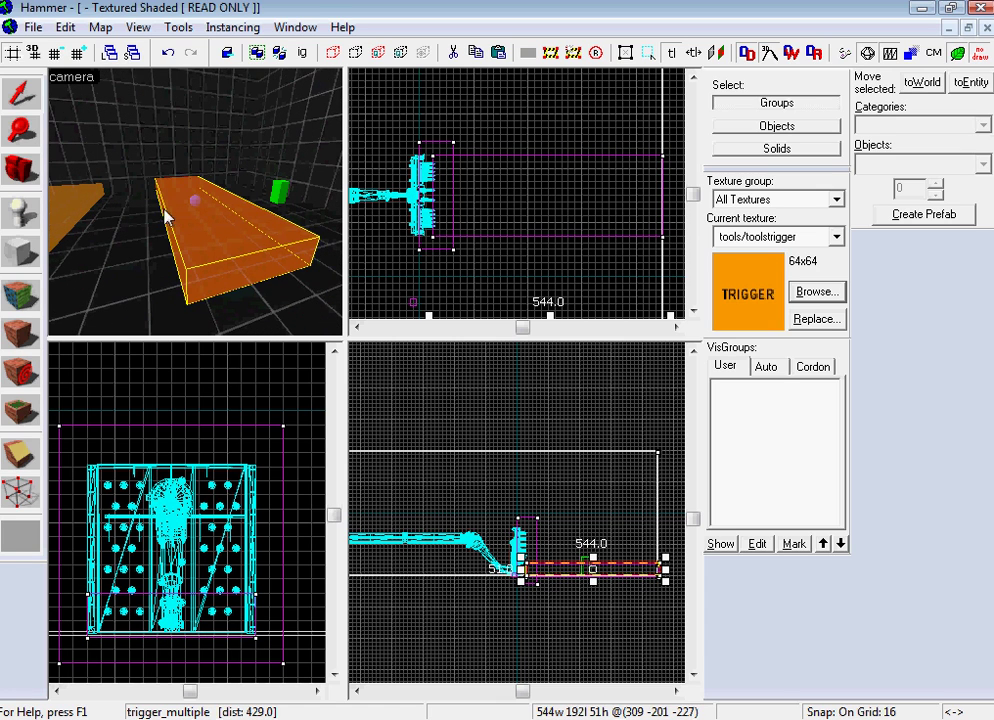
pyautogui.press('d')
pyautogui.press('z')
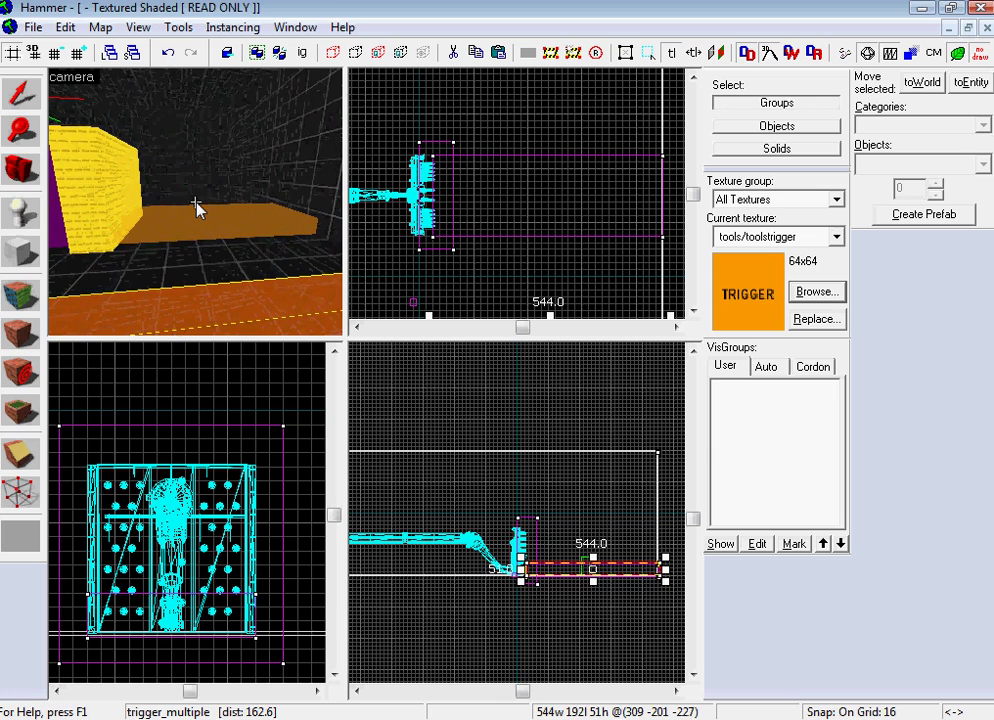
# Save the map as test, replacing the existing file, and compile and run it with Normal BSP, VIS and RAD.
pyautogui.hotkey('ctrl', 's')
pyautogui.write('test')
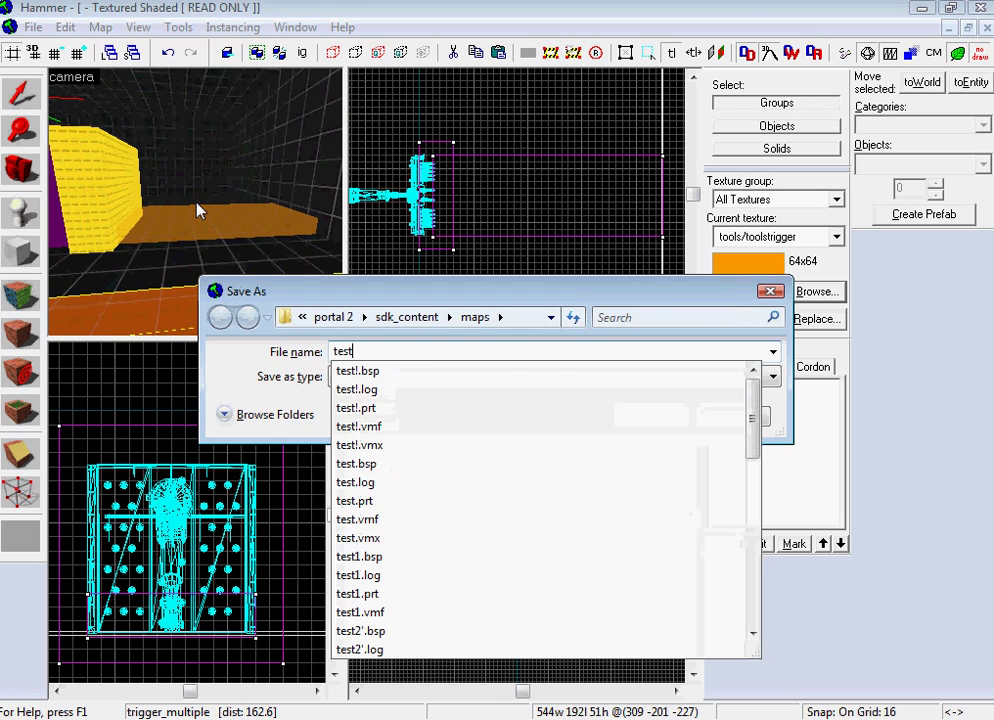
pyautogui.press('Return')
pyautogui.click(535, 433)
pyautogui.press('F9')
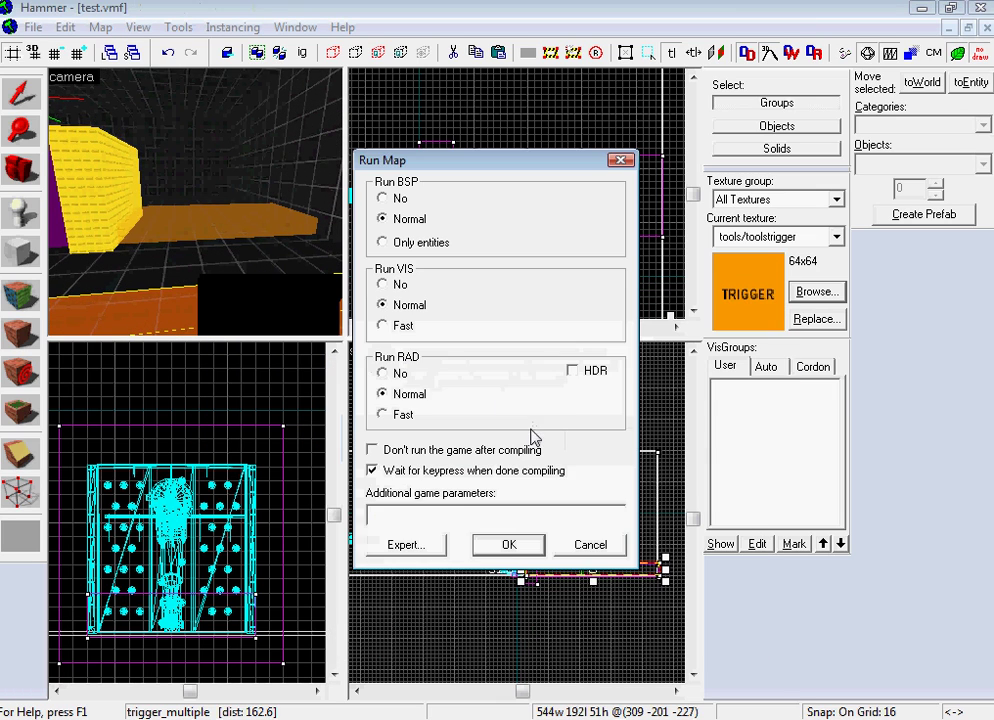
pyautogui.click(512, 546)
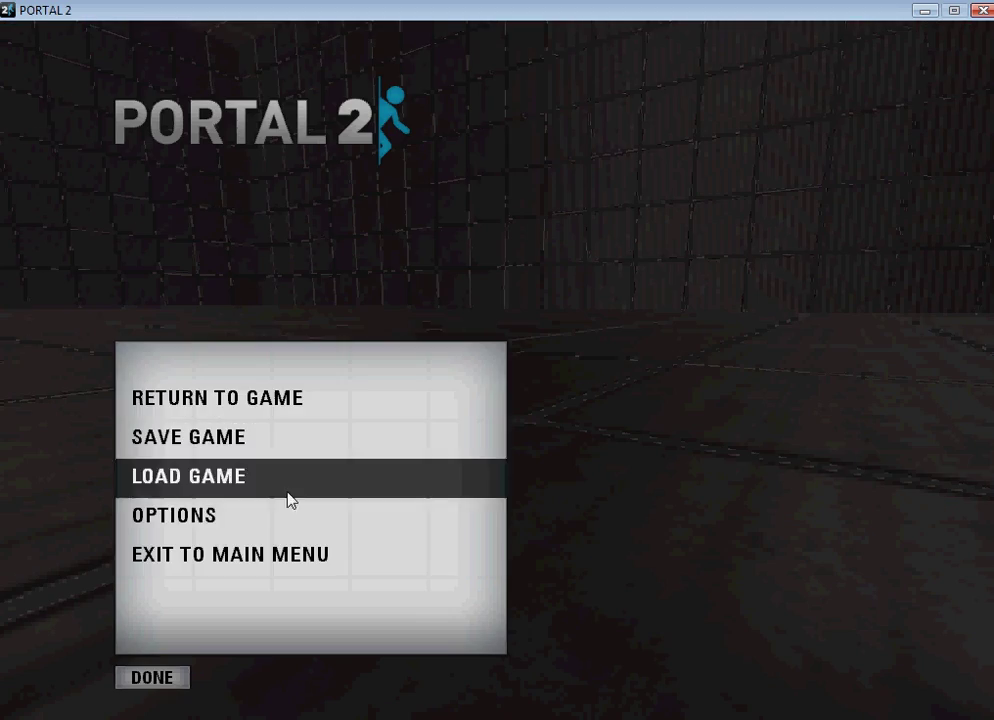
# Exit the running map to the main menu, quit Portal 2 and return to Hammer.
pyautogui.click(235, 555)
pyautogui.click(150, 679)
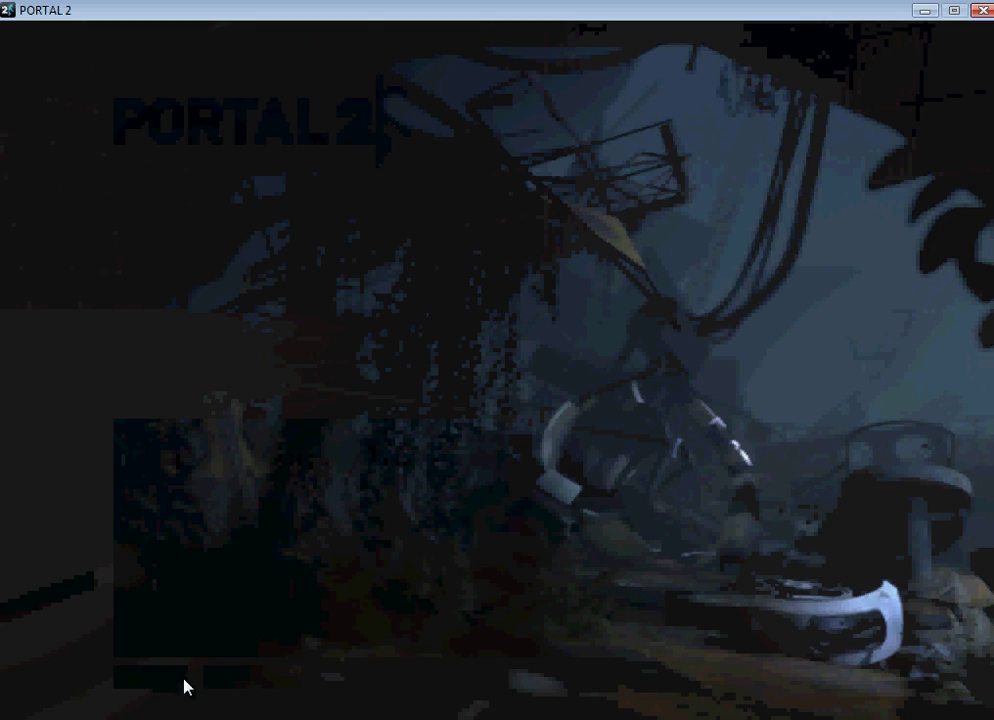
pyautogui.click(120, 640)
pyautogui.click(146, 678)
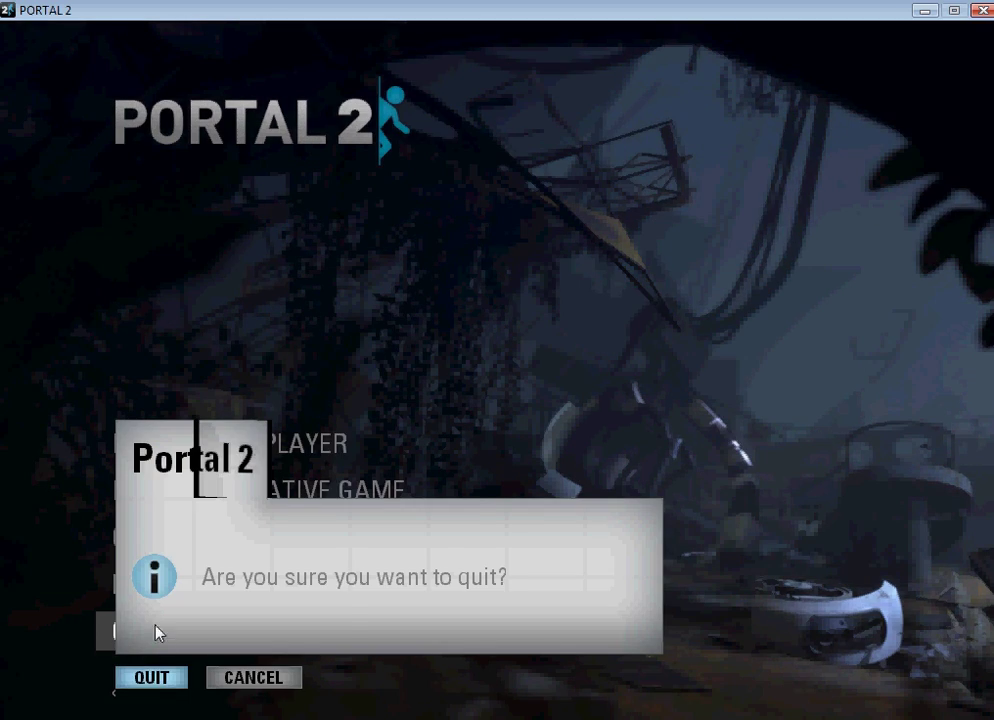
pyautogui.click(372, 7)
pyautogui.press('z')
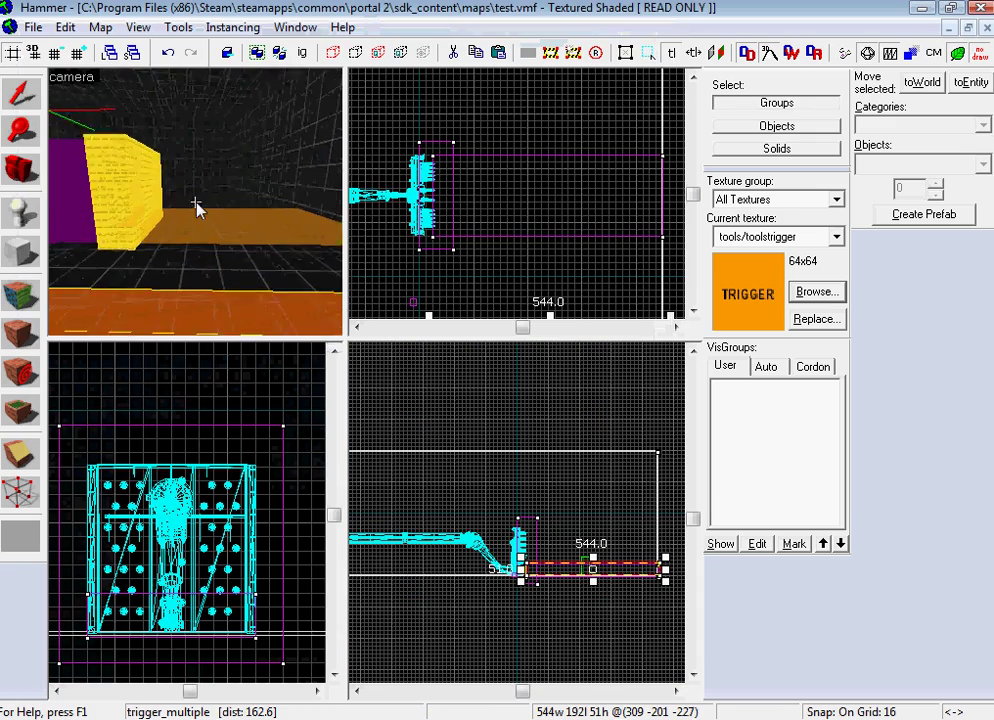
pyautogui.press('w')
pyautogui.press('w')
pyautogui.press('a')
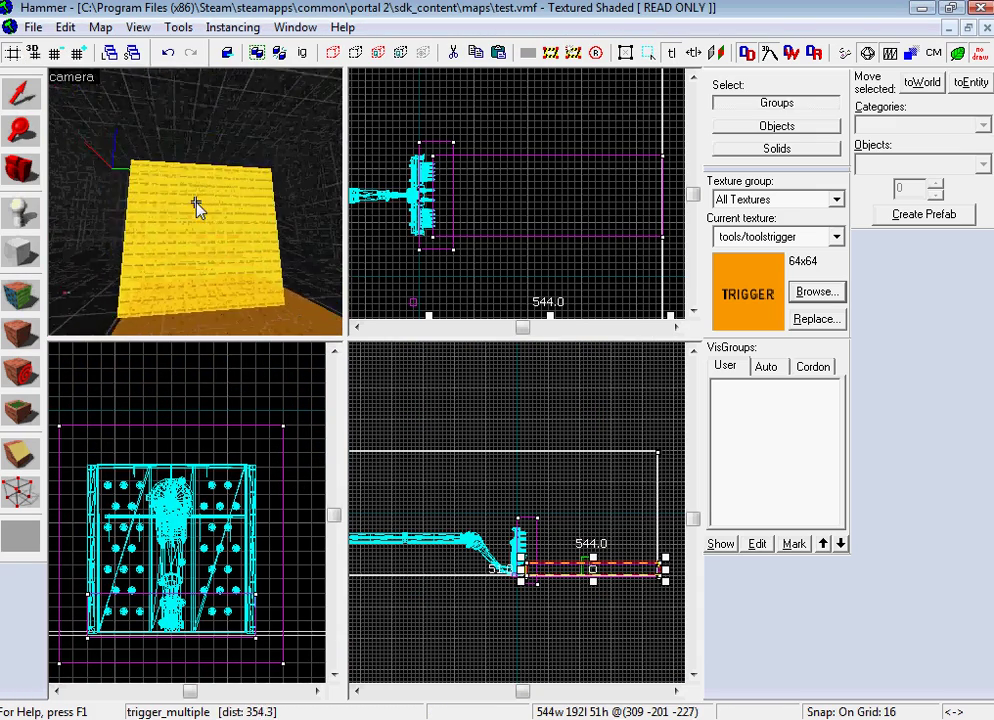
# Check the keyvalues of the crusher_hurt trigger attached to the crusher.
pyautogui.press('s')
pyautogui.click(197, 207)
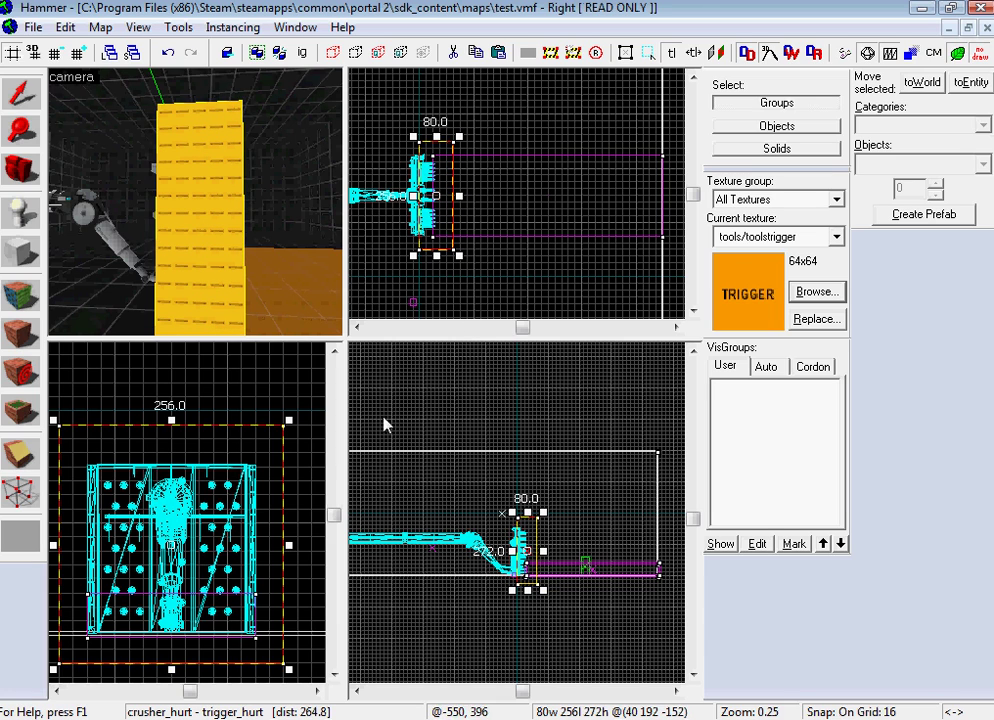
pyautogui.hotkey('alt', 'Return')
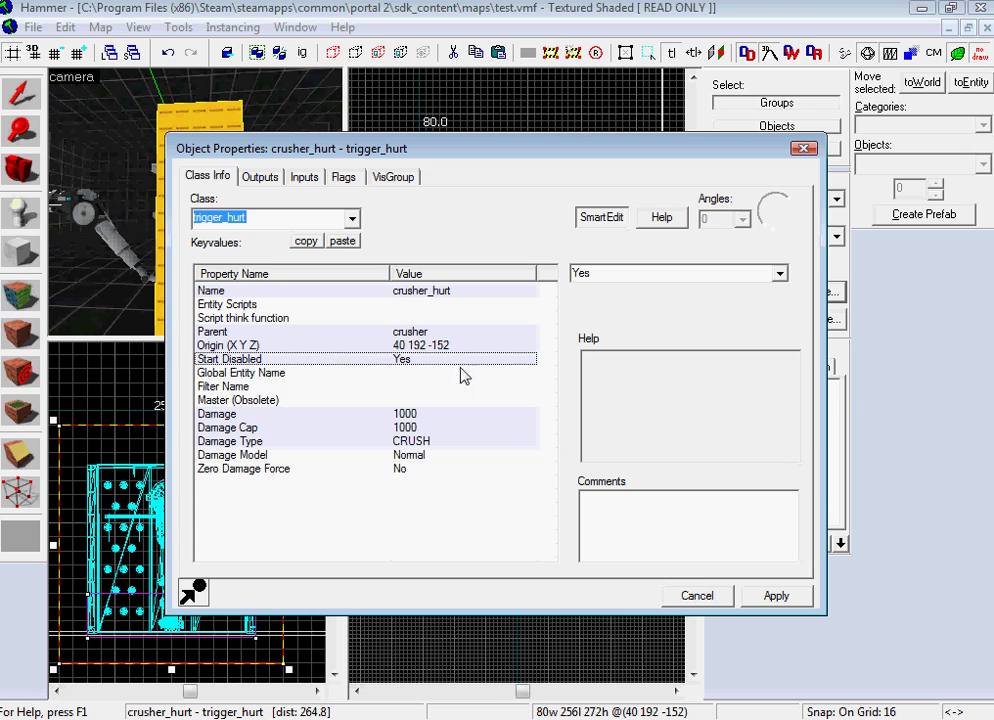
pyautogui.press('Escape')
# Set the delay of the floor trigger_multiple's OnTrigger output that disables crusher_hurt to 1.00 second.
pyautogui.click(266, 295)
pyautogui.hotkey('alt', 'Return')
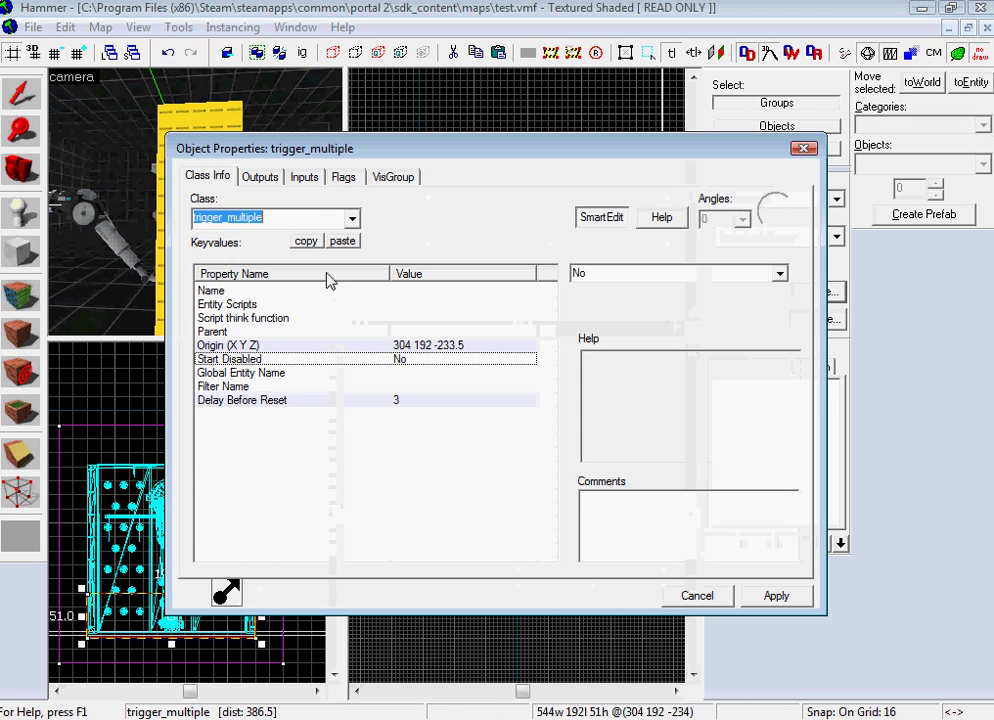
pyautogui.click(260, 177)
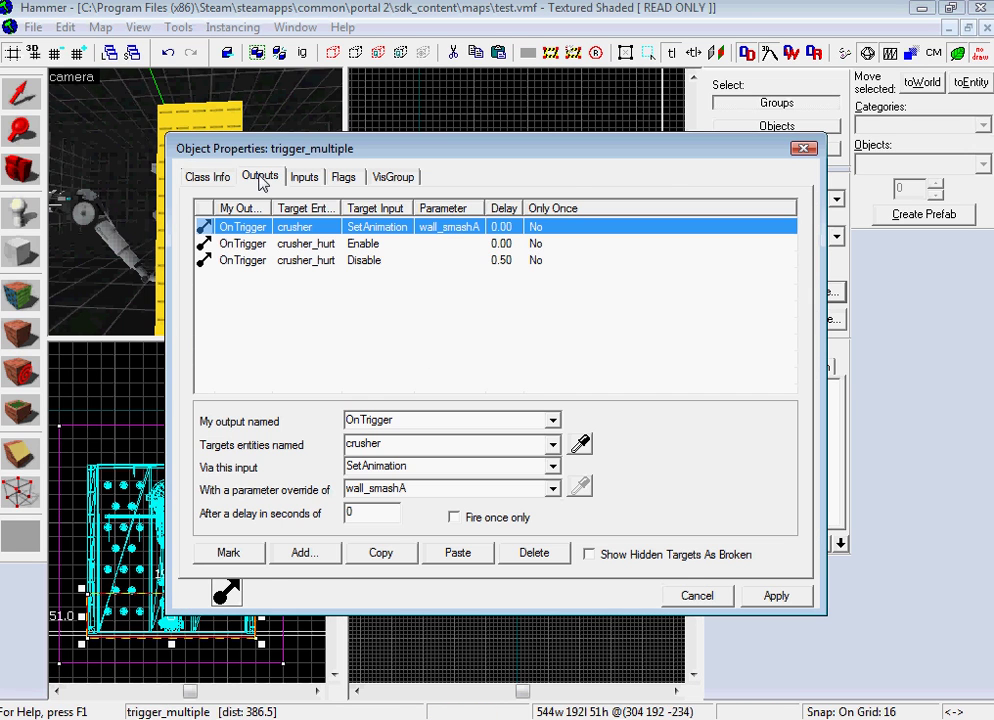
pyautogui.click(369, 247)
pyautogui.click(362, 262)
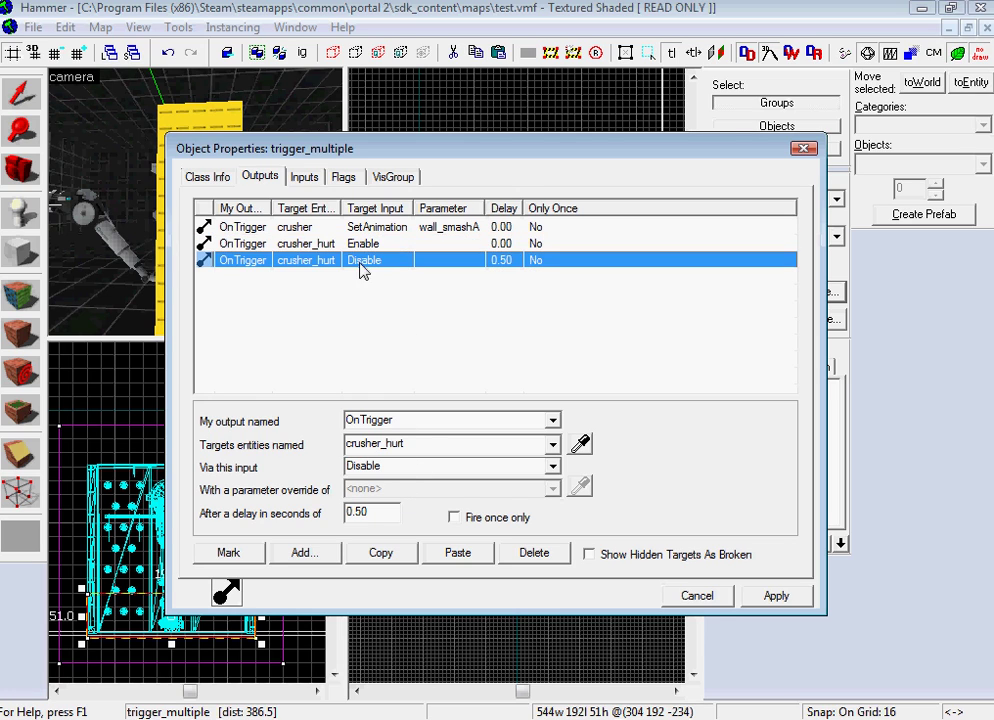
pyautogui.click(359, 516)
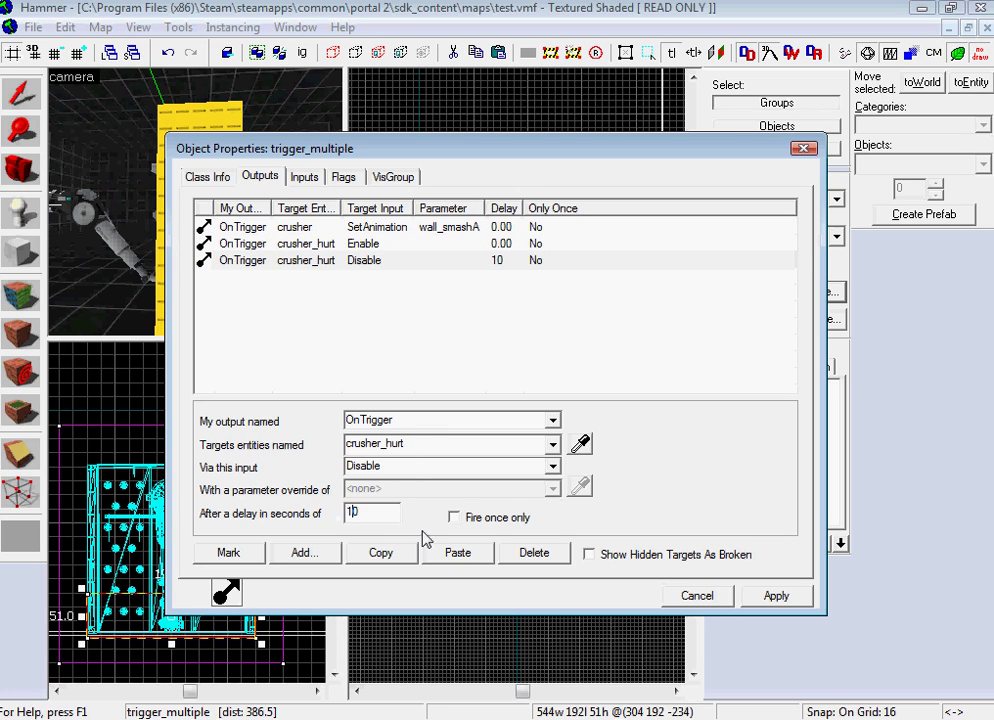
pyautogui.click(778, 598)
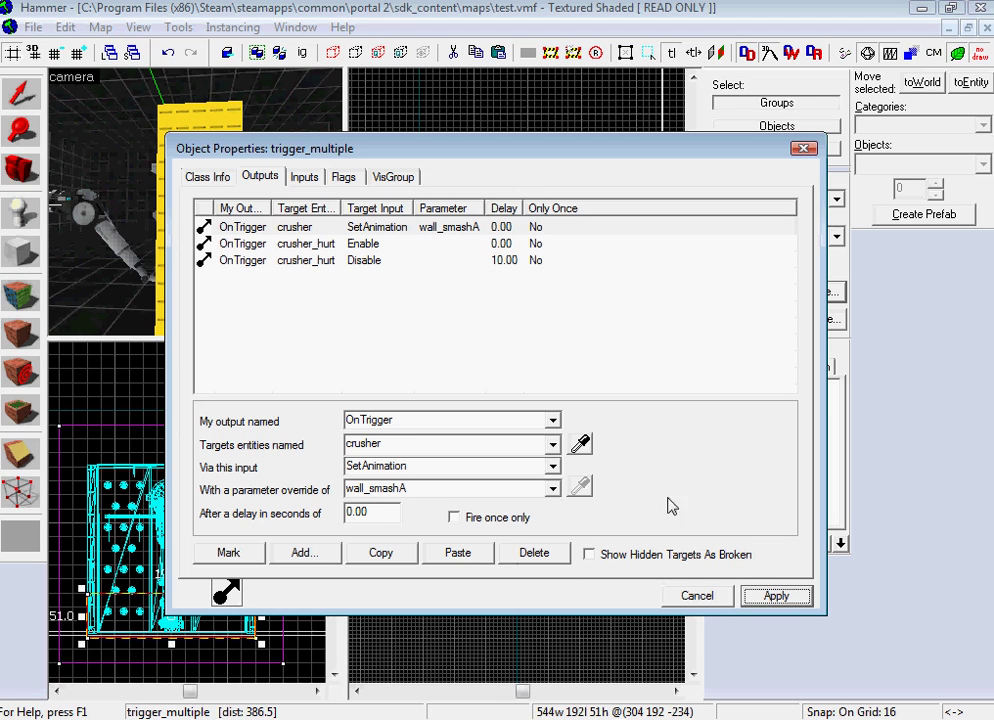
pyautogui.click(508, 262)
pyautogui.click(362, 514)
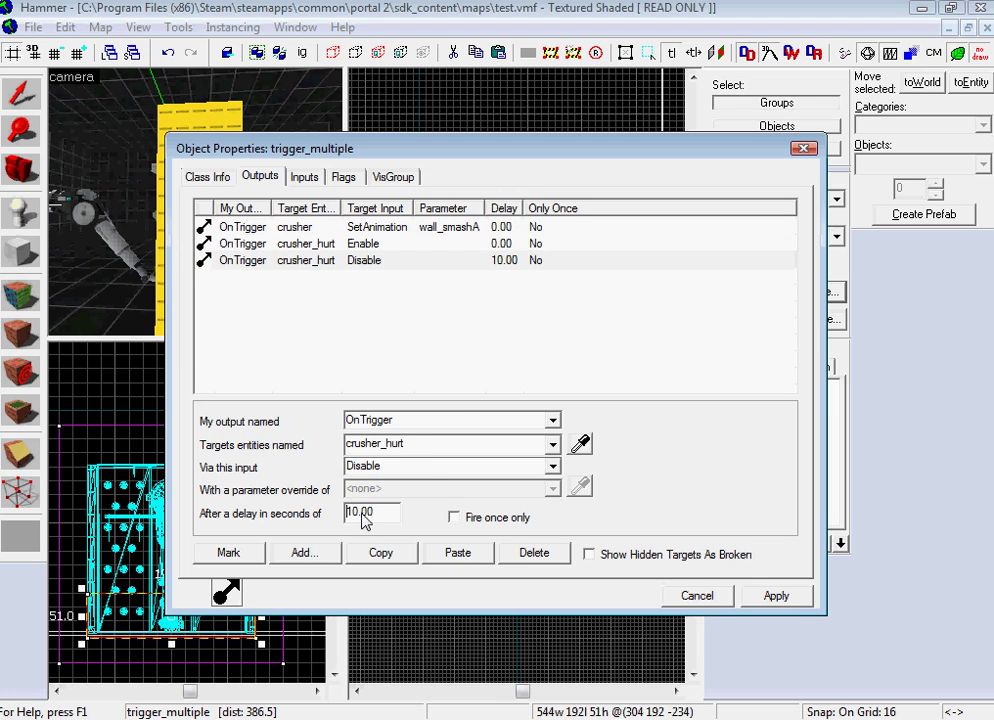
pyautogui.click(755, 593)
pyautogui.click(680, 597)
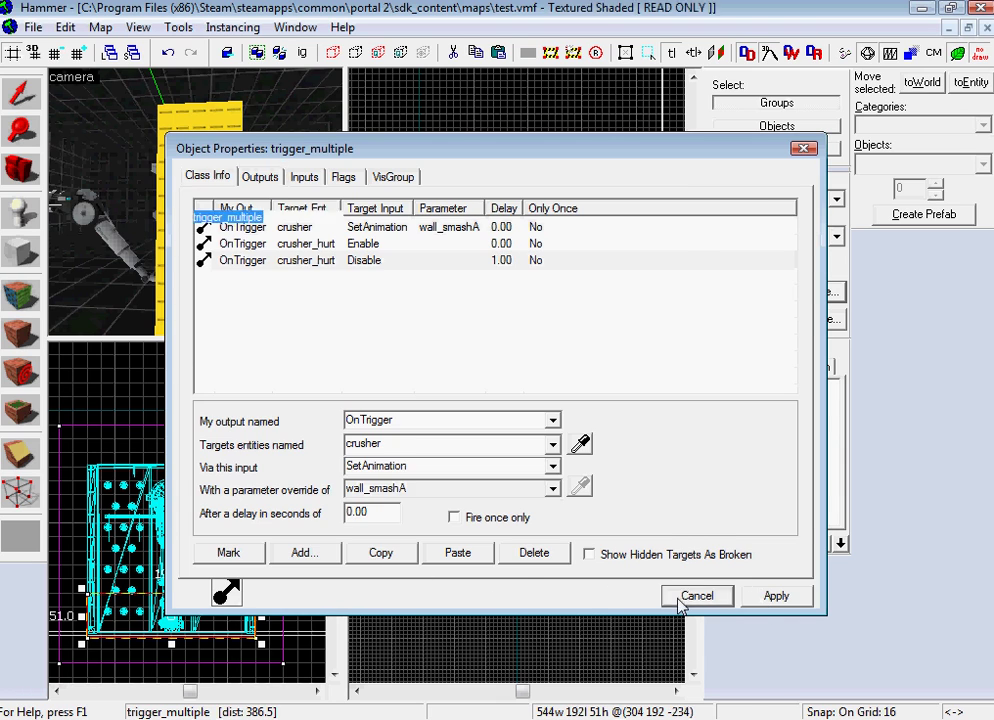
# Enlarge the crusher_hurt trigger around the crusher head to 112 units wide, 288 long and 304 high.
pyautogui.press('z')
pyautogui.press('w')
pyautogui.click(197, 207)
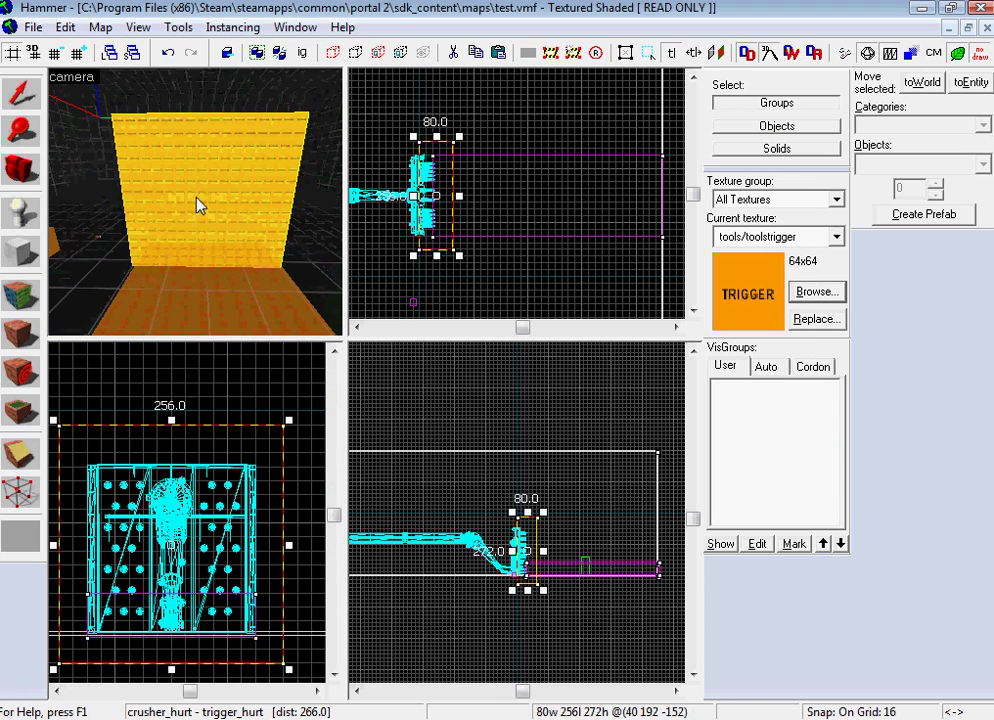
pyautogui.moveTo(462, 200)
pyautogui.mouseDown()
pyautogui.moveTo(470, 200)
pyautogui.moveTo(443, 168)
pyautogui.mouseUp()
pyautogui.click(441, 193)
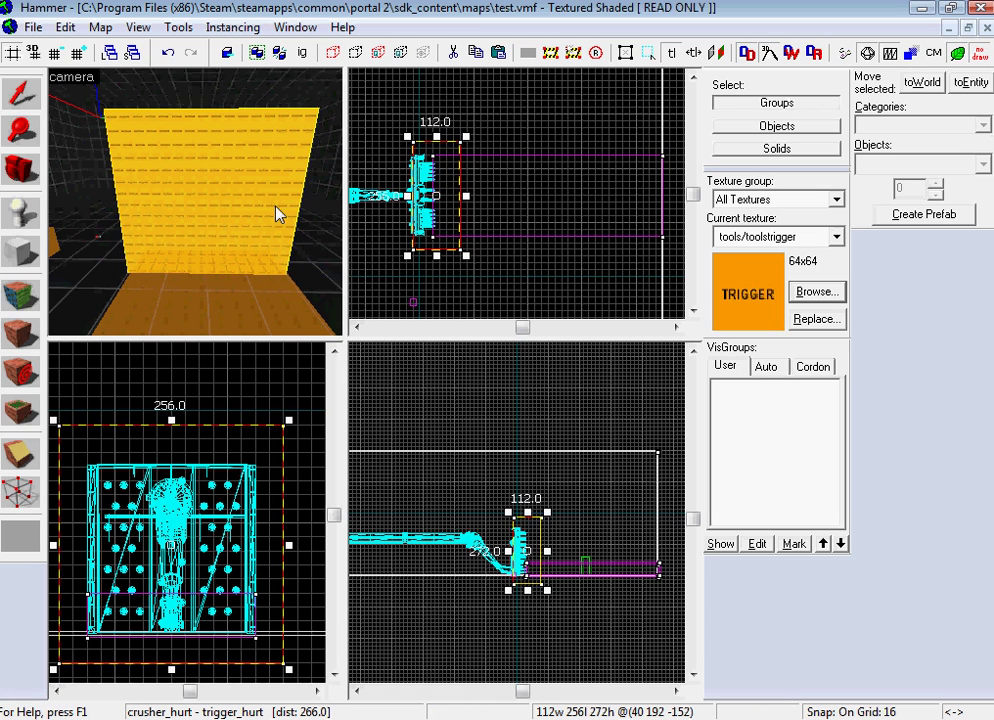
pyautogui.scroll(2, 268, 428)
pyautogui.moveTo(283, 418); pyautogui.dragTo(292, 404)
pyautogui.moveTo(115, 594); pyautogui.dragTo(108, 602)
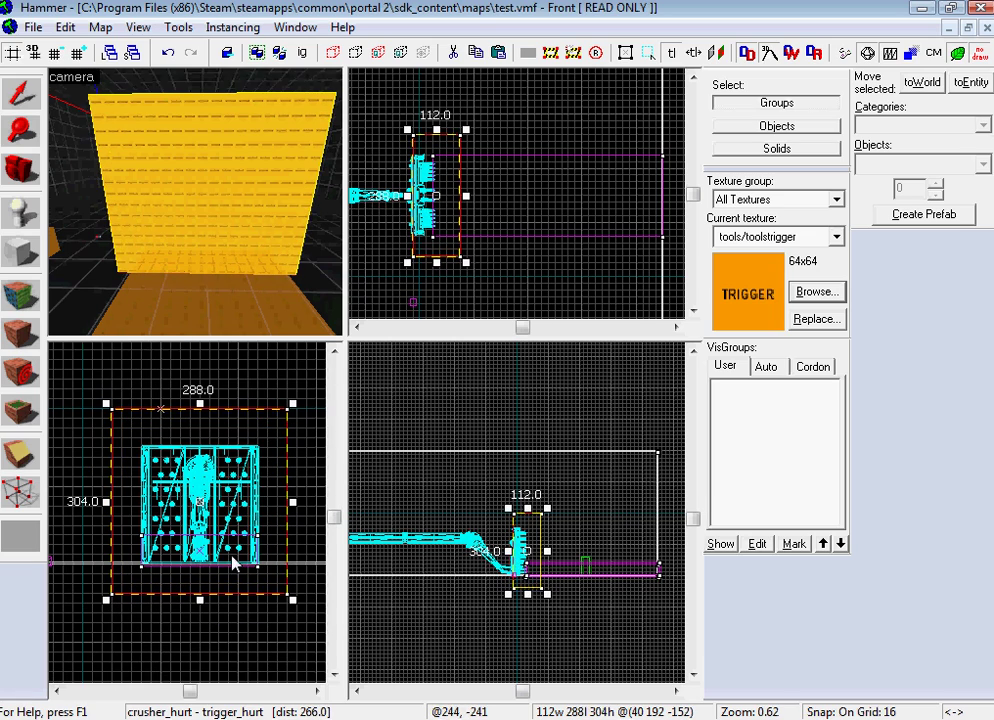
# Compile and run the map, and walk in front of the crusher to test its hurt trigger.
pyautogui.press('F9')
pyautogui.press('Return')
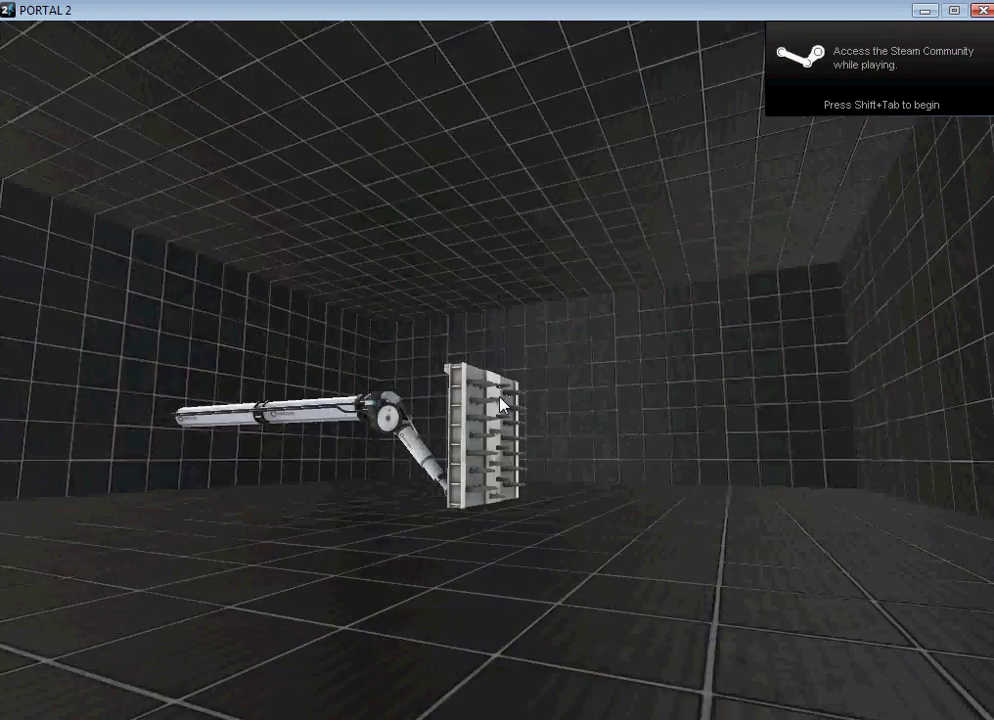
pyautogui.press('w')
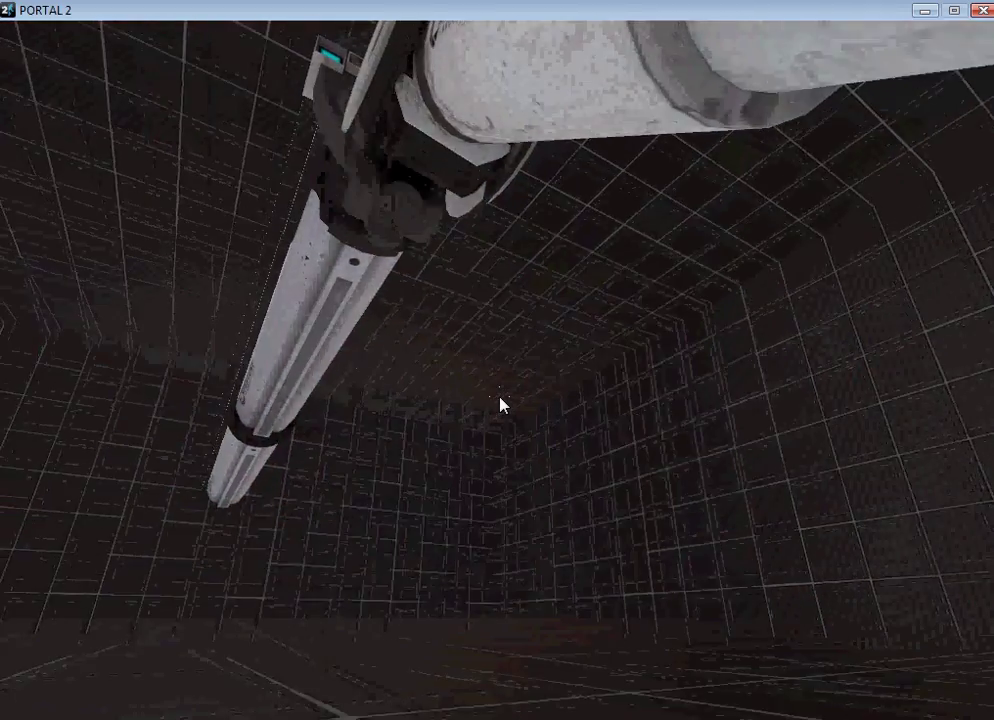
# Exit the test map to the main menu, quit Portal 2 and switch back to Hammer.
pyautogui.press('Escape')
pyautogui.click(318, 554)
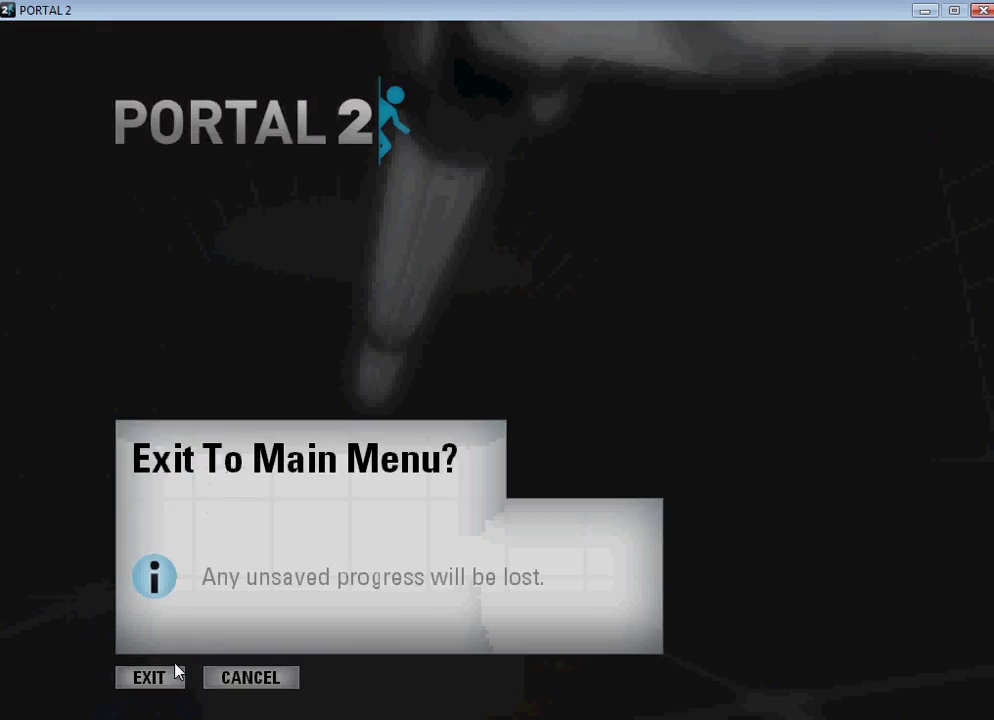
pyautogui.click(150, 677)
pyautogui.click(184, 638)
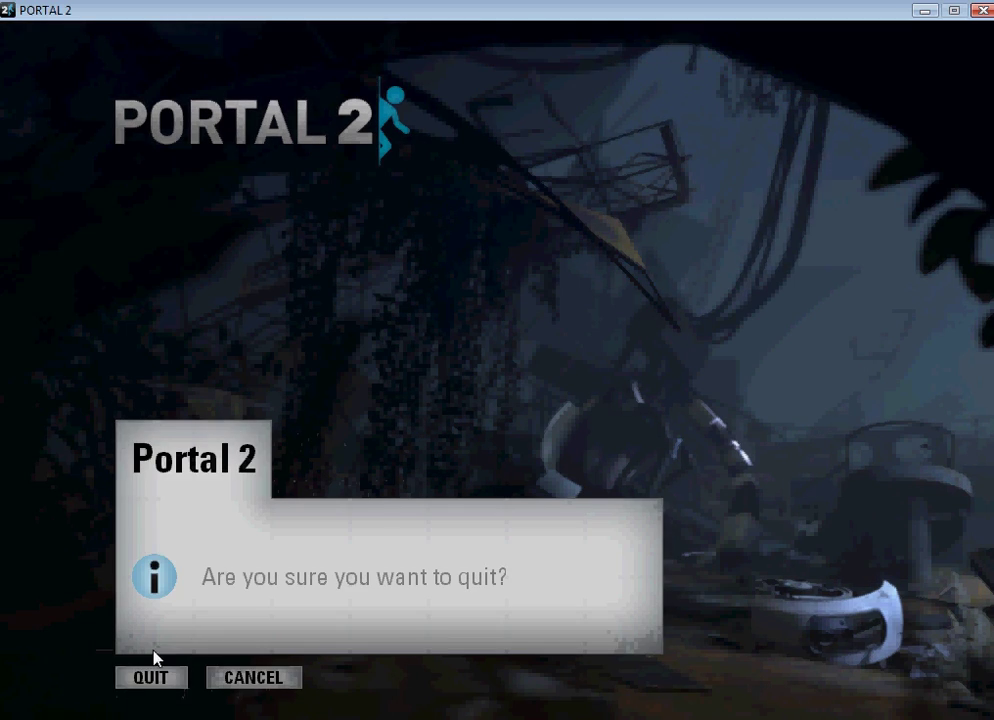
pyautogui.click(151, 677)
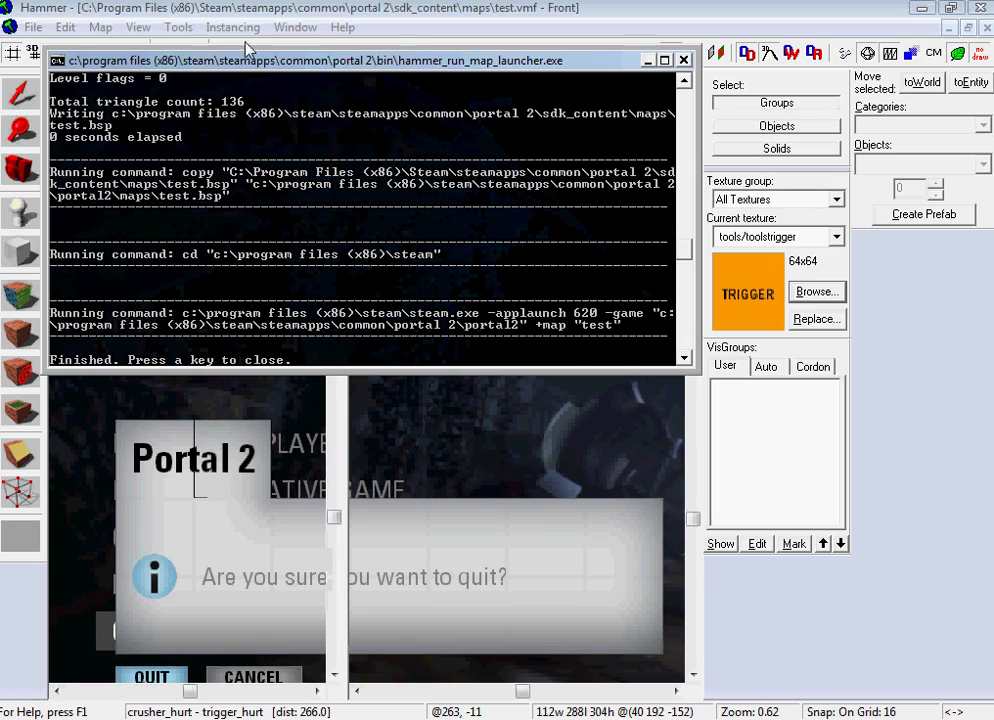
pyautogui.click(250, 8)
# Delete the pasted trigger_multiple copy, keeping the original floor trigger in front of the crusher.
pyautogui.press('z')
pyautogui.press('s')
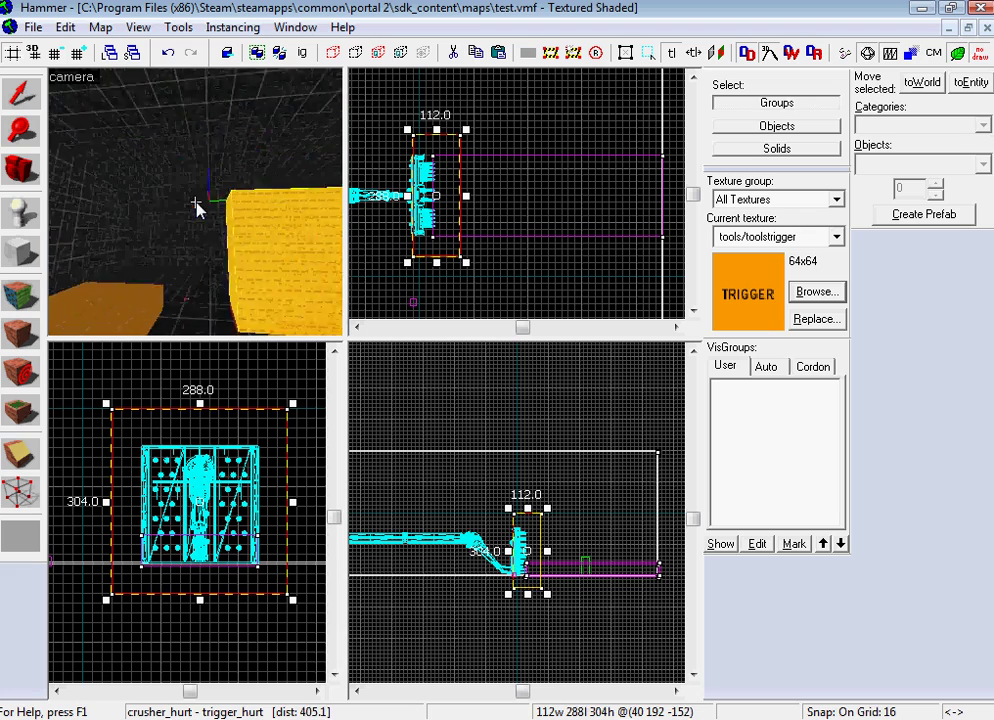
pyautogui.press('Right')
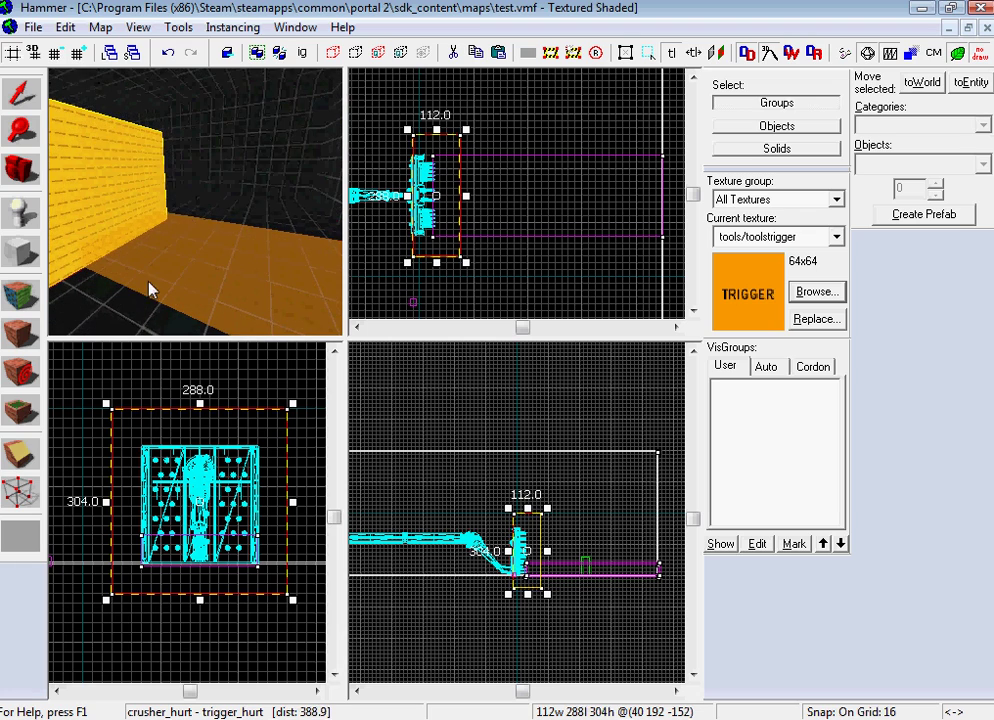
pyautogui.press('z')
pyautogui.press('z')
pyautogui.click(179, 218)
pyautogui.press('Delete')
pyautogui.press('z')
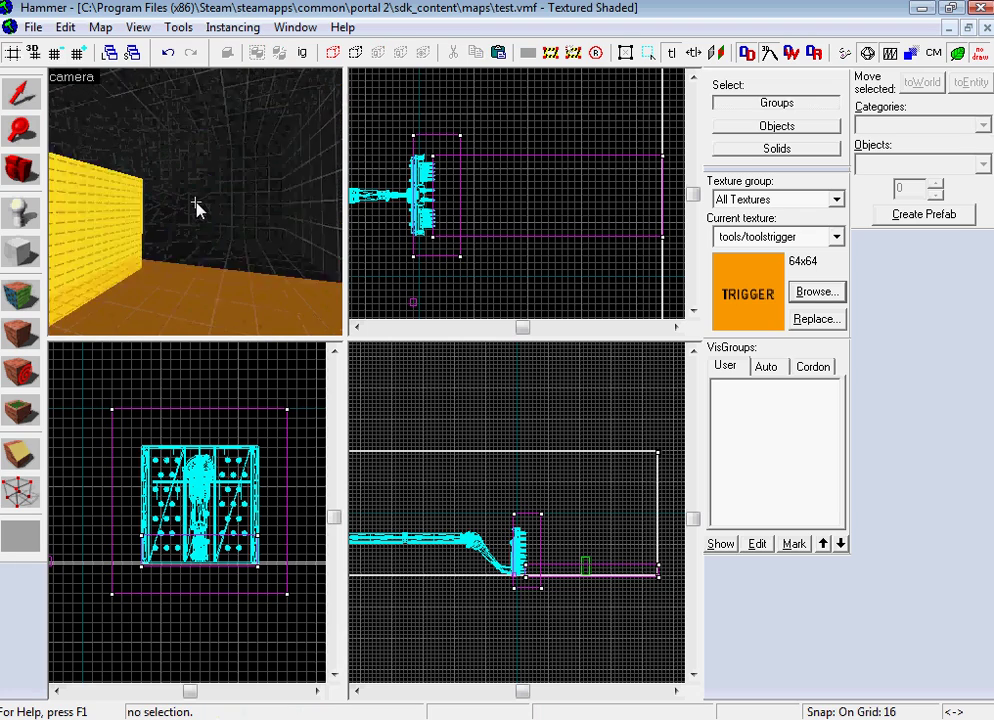
# Place a new point entity on the floor in front of the crusher and change its class to ambient_generic.
pyautogui.press('Left')
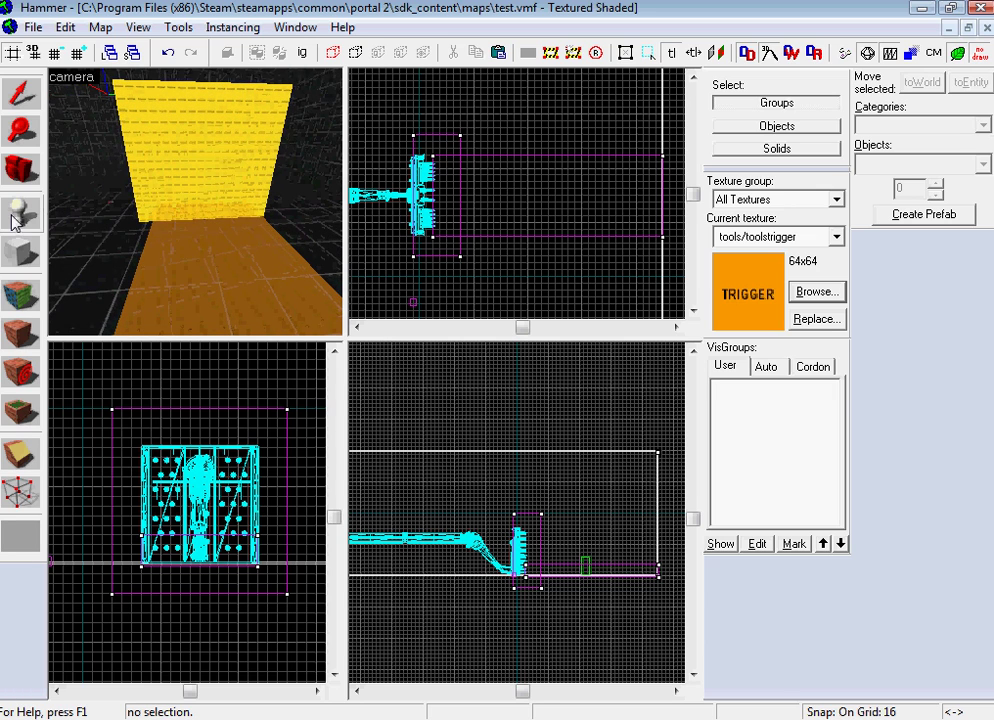
pyautogui.click(20, 212)
pyautogui.click(188, 268)
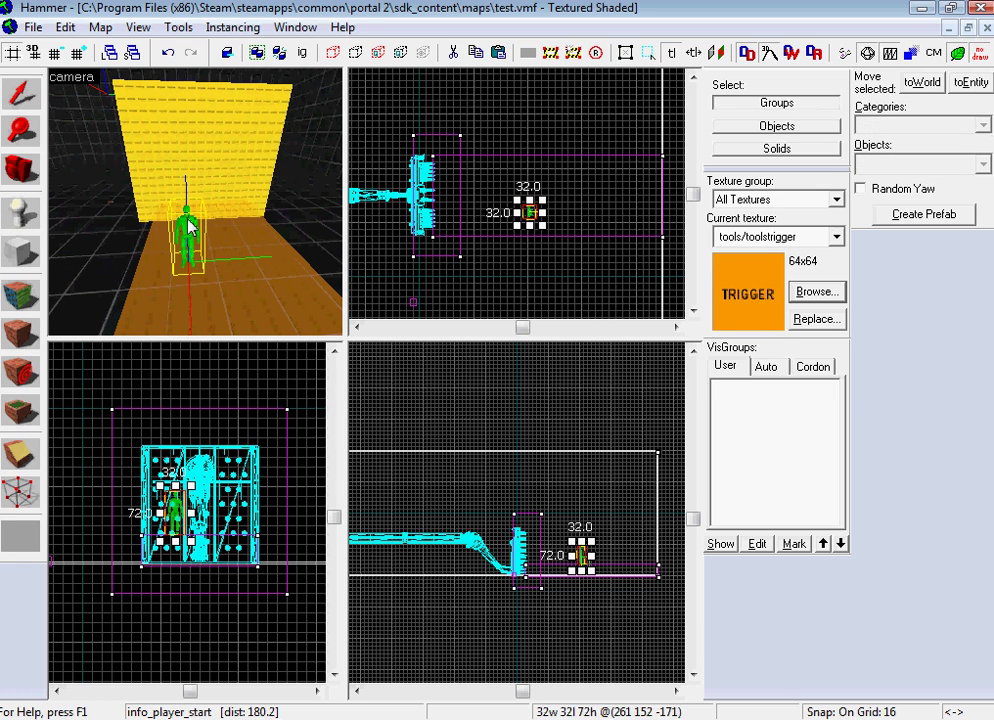
pyautogui.hotkey('alt', 'Return')
pyautogui.write('am')
pyautogui.click(231, 235)
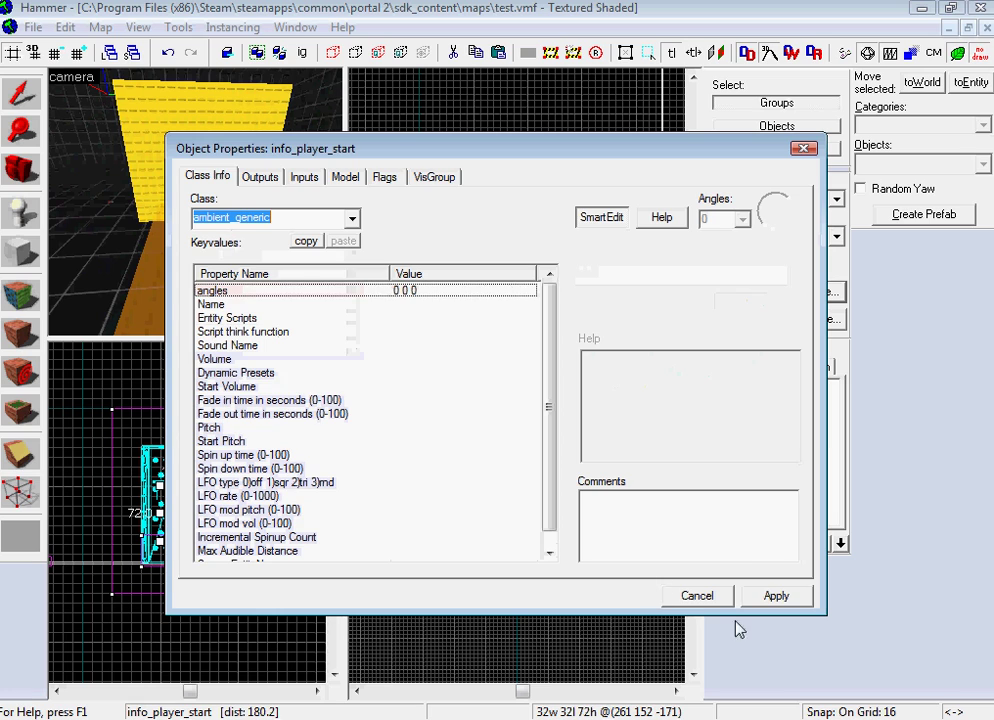
pyautogui.click(777, 596)
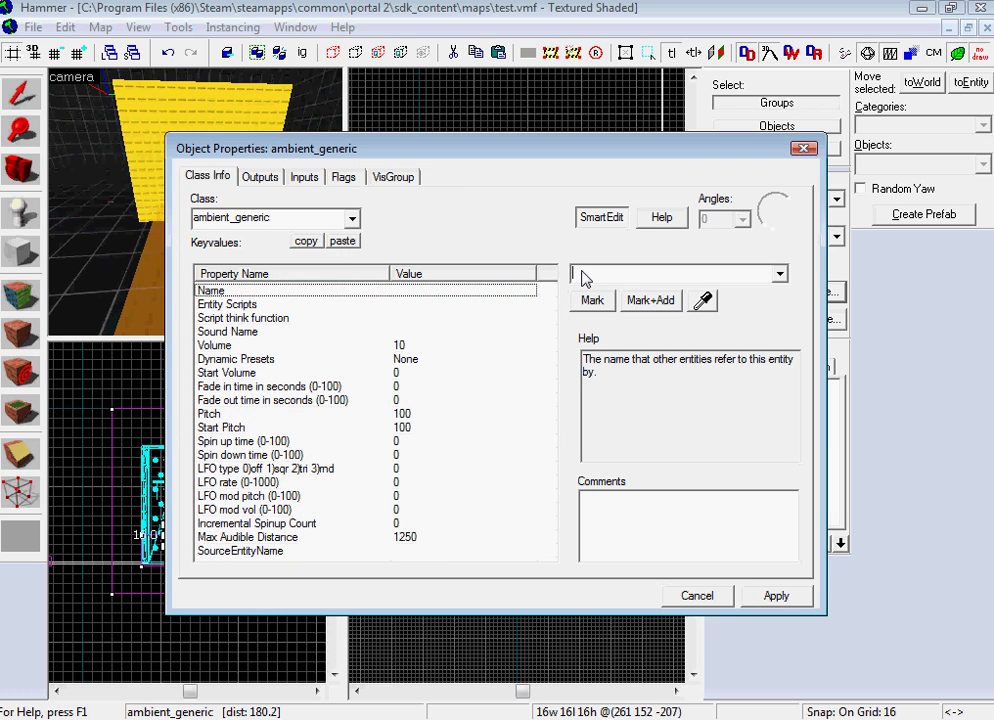
# Name the ambient_generic entity crusher_slide.
pyautogui.click(586, 274)
pyautogui.write('crusher_slide')
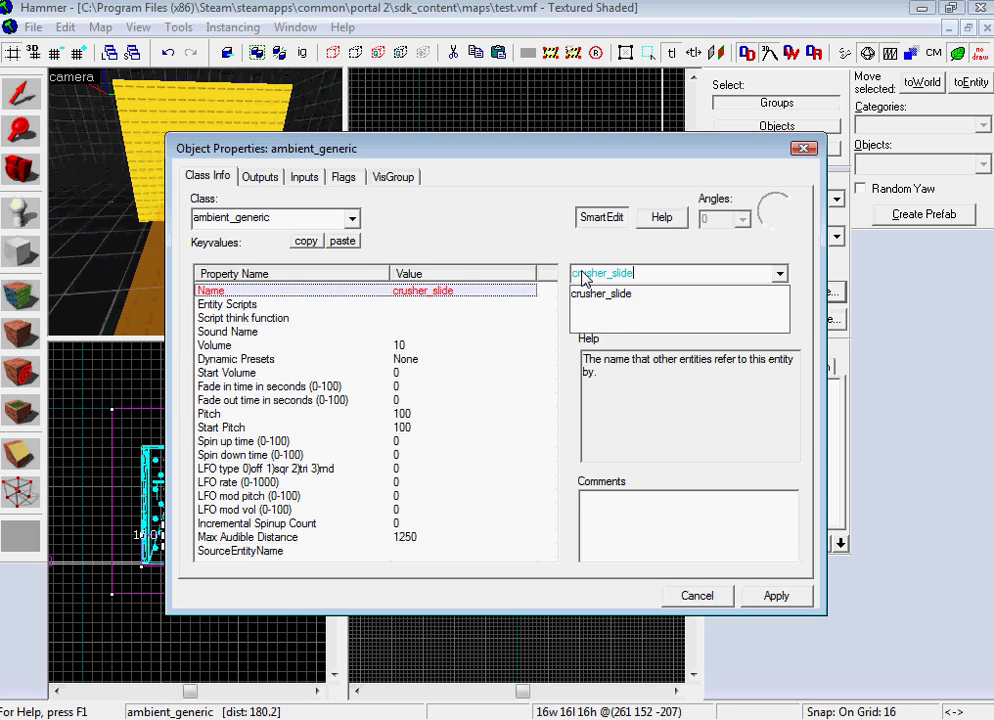
pyautogui.click(779, 596)
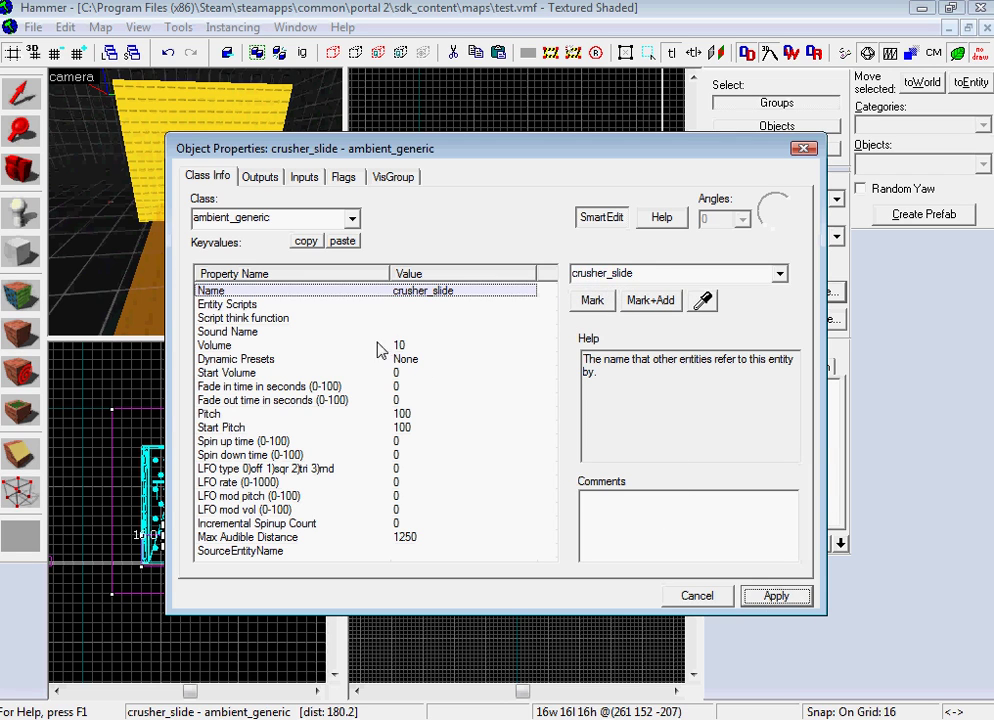
# Assign the game sound World.CrusherOpen as the sound name of crusher_slide.
pyautogui.click(300, 318)
pyautogui.click(300, 331)
pyautogui.click(608, 298)
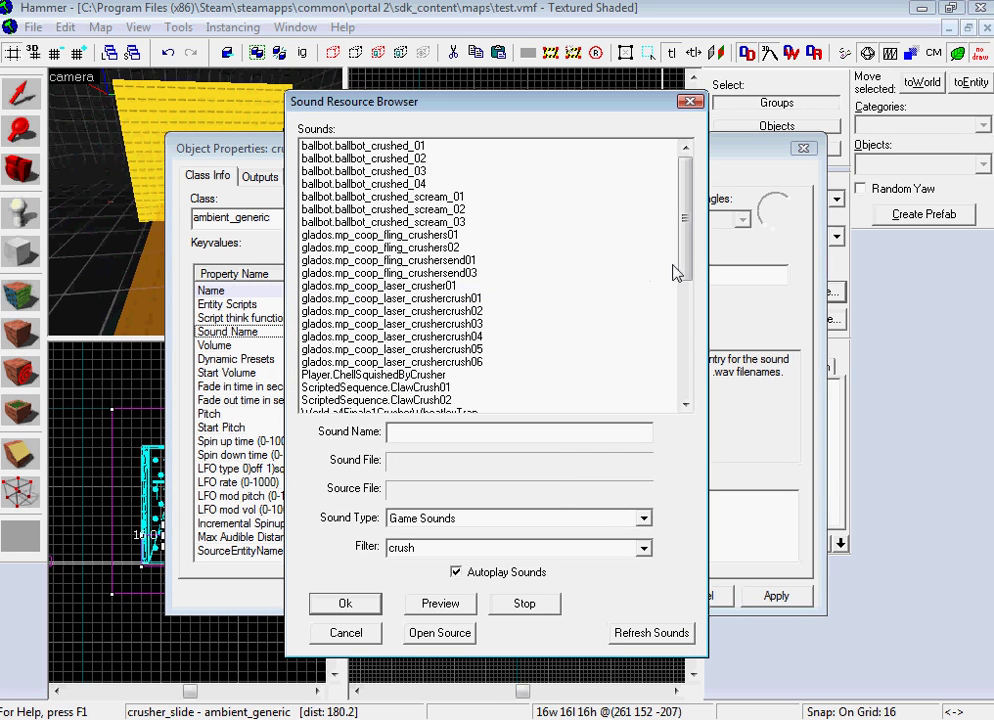
pyautogui.scroll(-6, 675, 272)
pyautogui.click(390, 262)
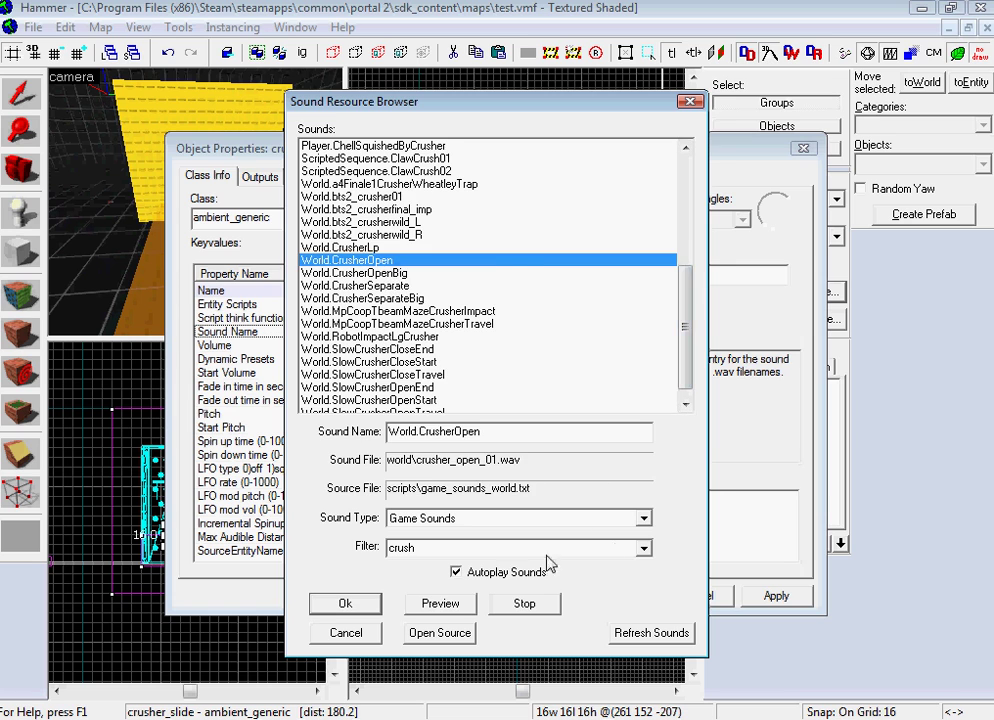
pyautogui.click(340, 605)
pyautogui.click(777, 597)
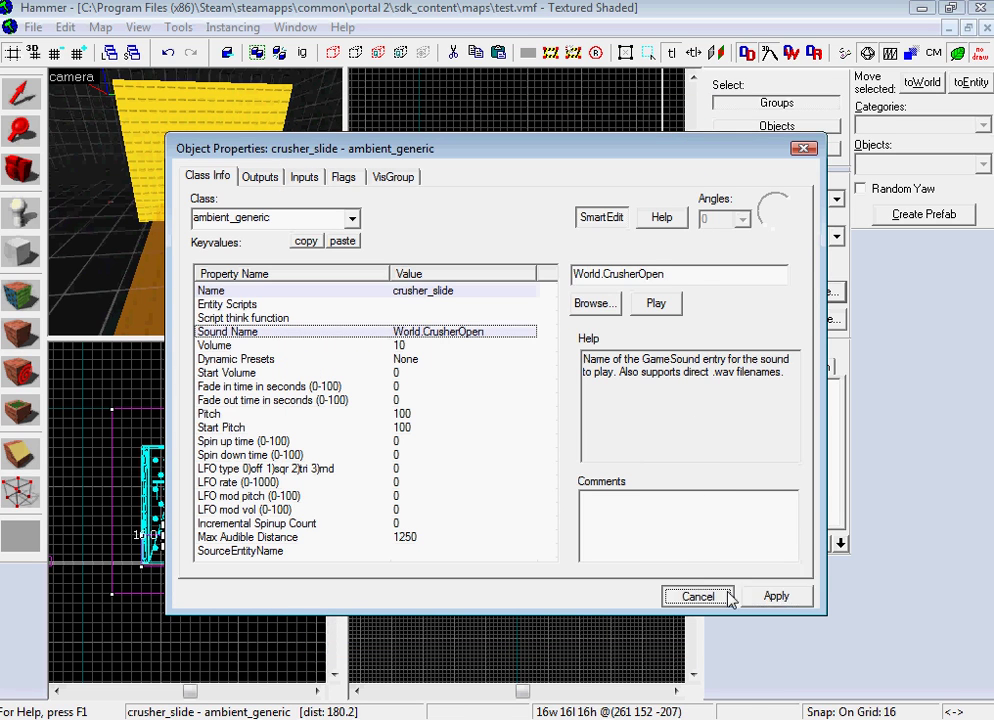
pyautogui.click(725, 598)
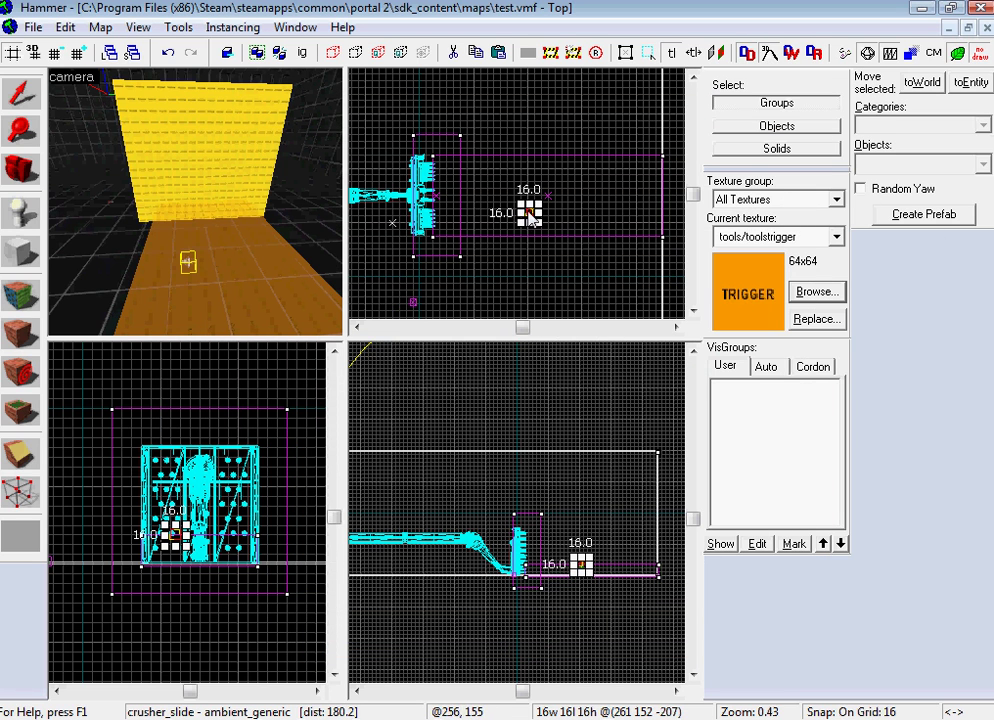
# Move the crusher_slide entity above the middle of the floor trigger, to 272 208 -160.
pyautogui.moveTo(530, 218); pyautogui.dragTo(535, 200)
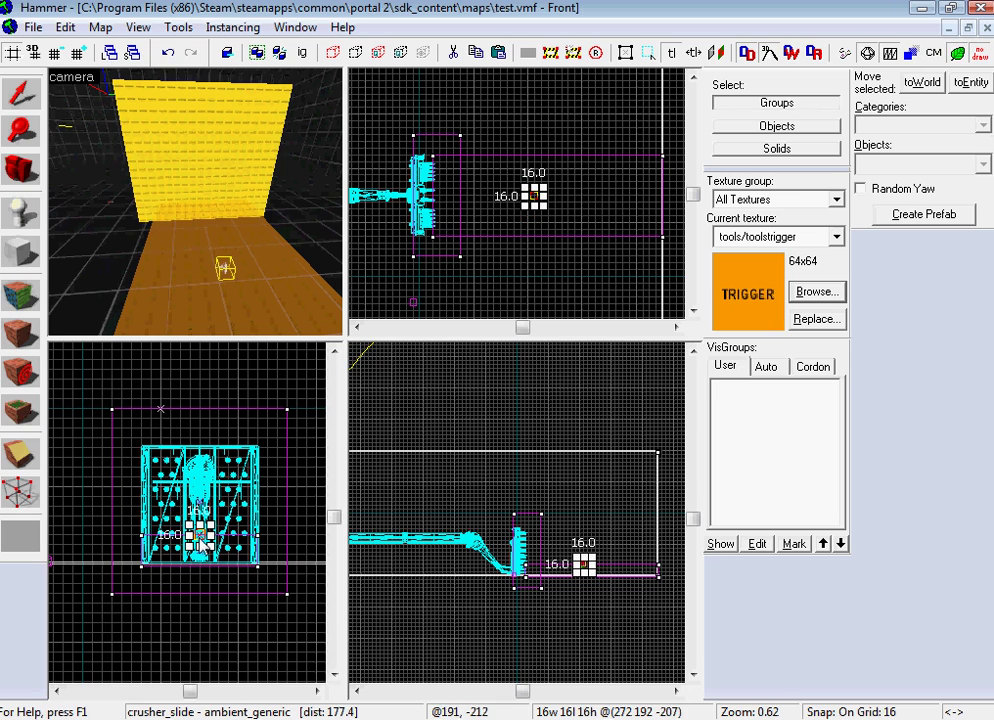
pyautogui.moveTo(202, 543); pyautogui.dragTo(211, 512)
pyautogui.press('z')
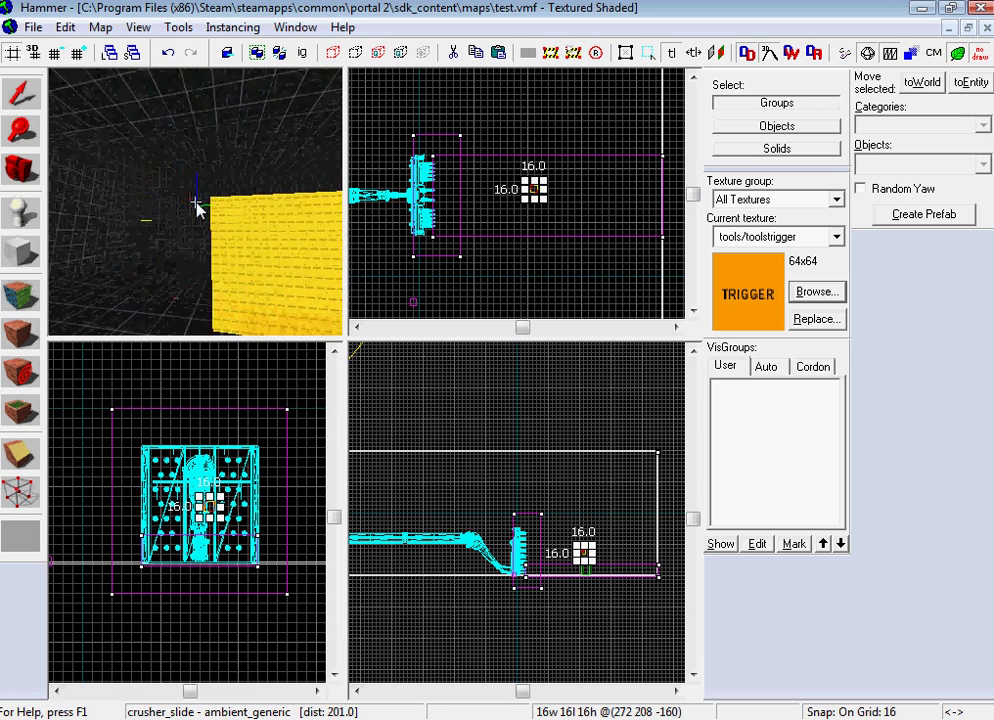
pyautogui.press('s')
pyautogui.press('w')
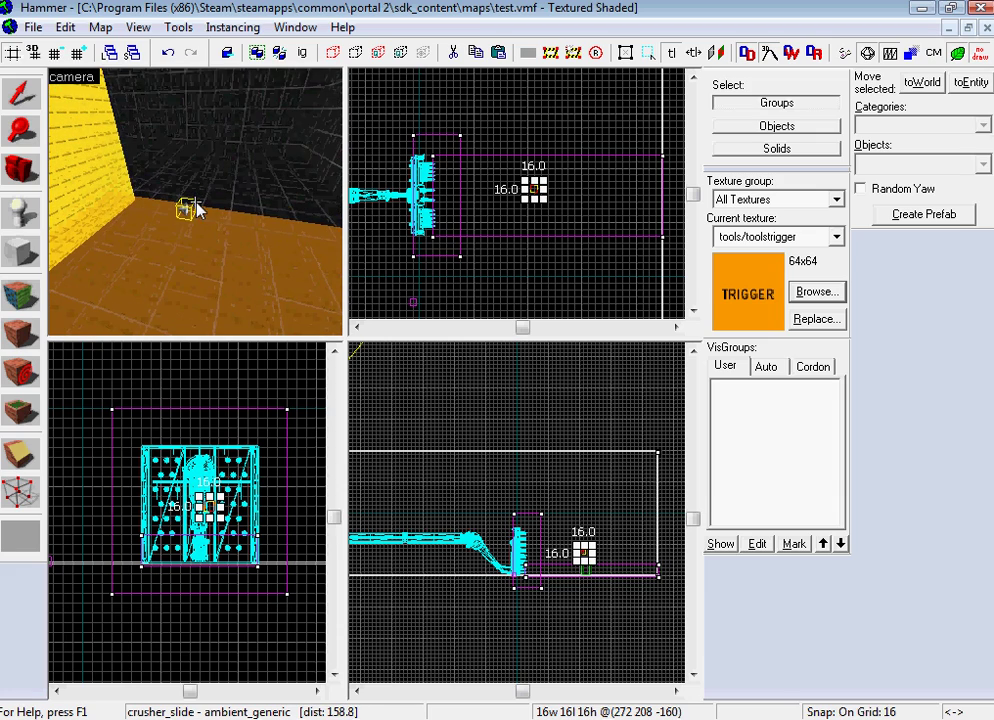
# Check the playback flags of the crusher_slide ambient_generic.
pyautogui.press('z')
pyautogui.doubleClick(187, 210)
pyautogui.click(343, 178)
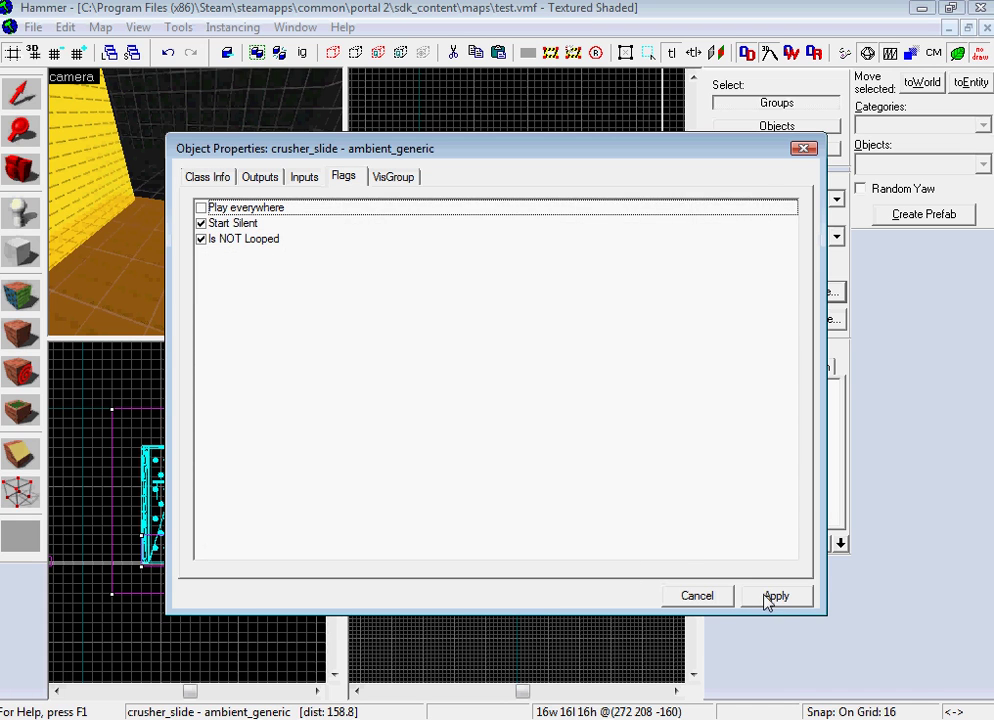
pyautogui.click(703, 600)
pyautogui.press('z')
pyautogui.press('w')
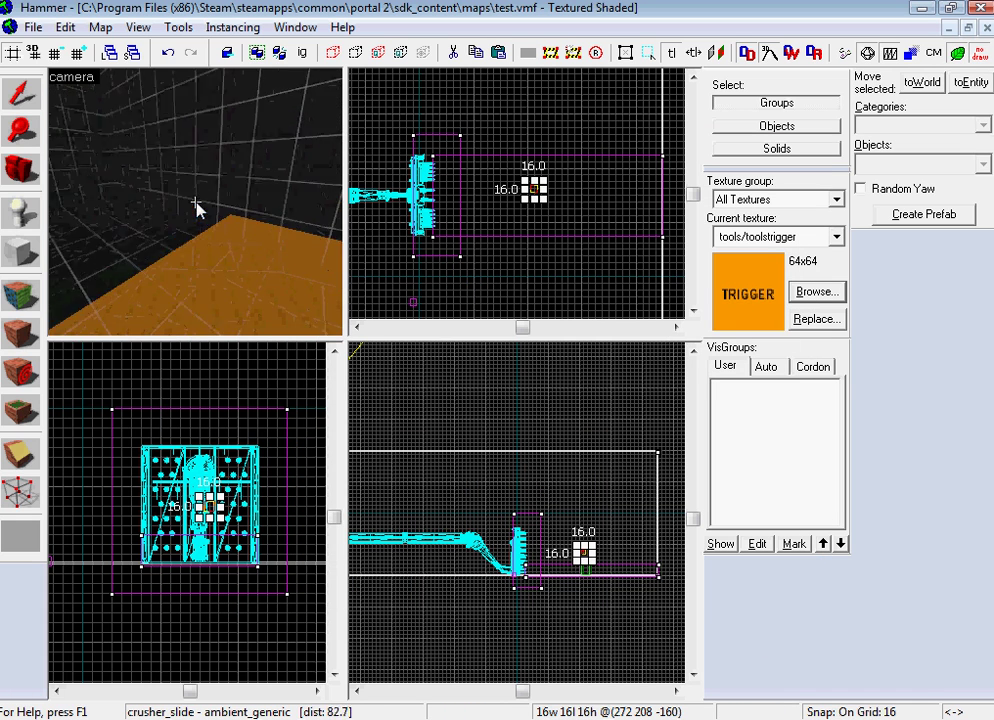
# Paste a copy of the crusher_slide ambient_generic onto the wall at the far end of the floor trigger.
pyautogui.press('w')
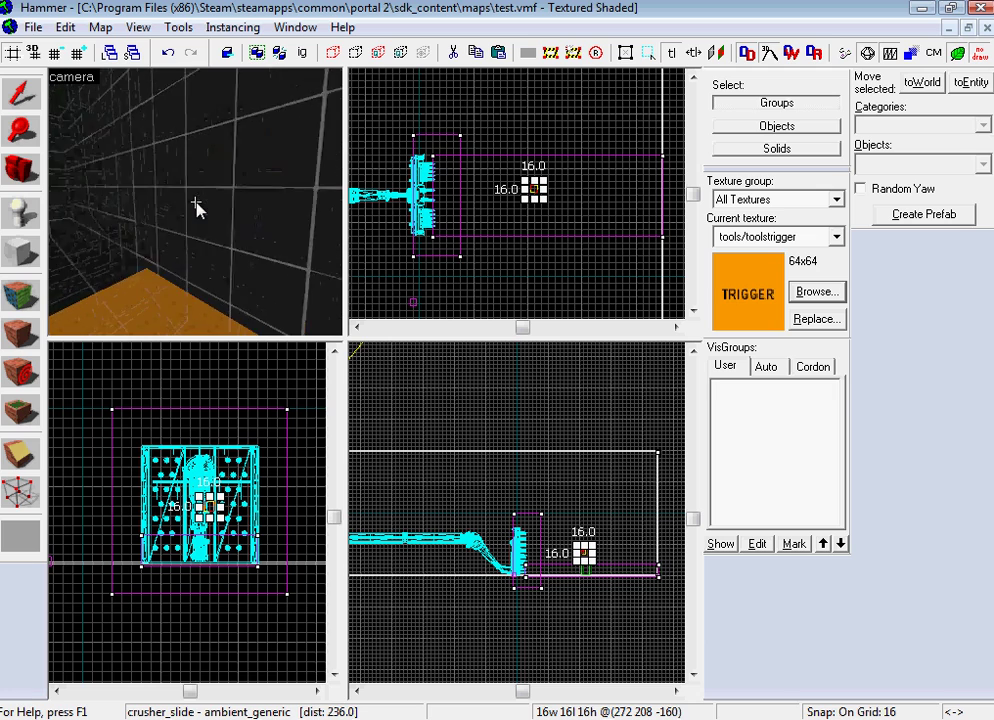
pyautogui.hotkey('ctrl', 'v')
pyautogui.press('z')
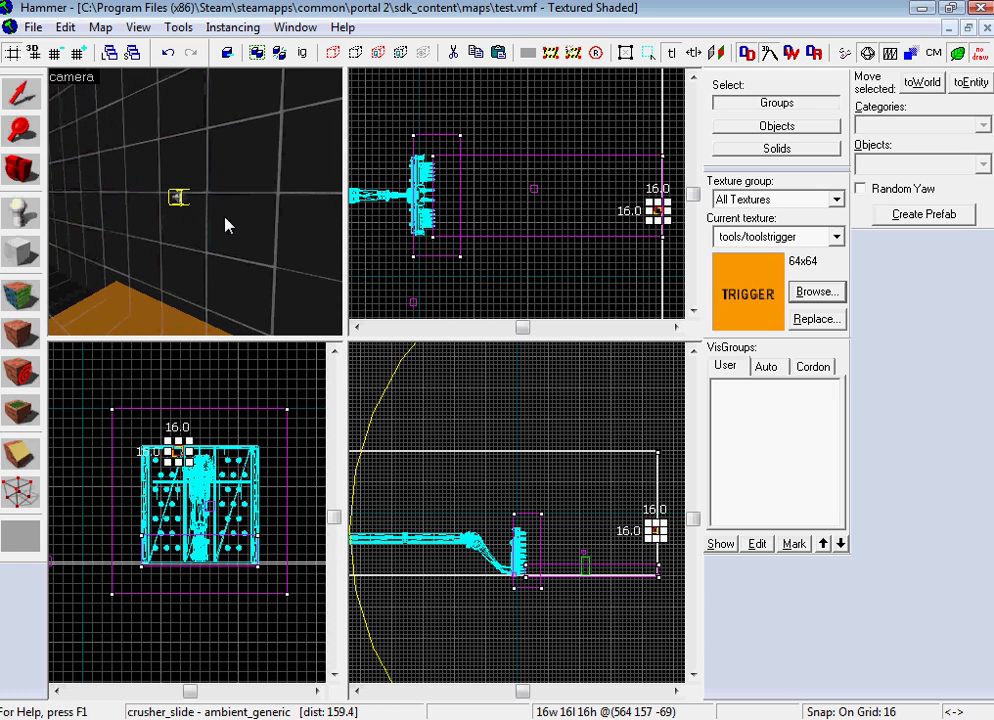
# Rename the pasted ambient_generic entity crusher_impact.
pyautogui.doubleClick(180, 204)
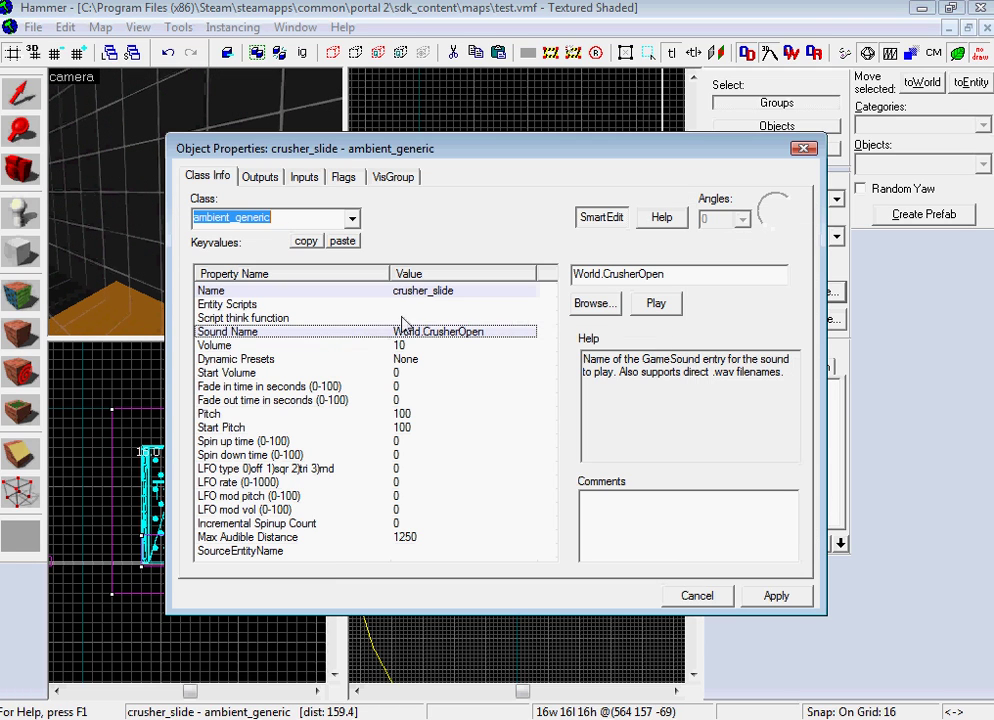
pyautogui.click(426, 291)
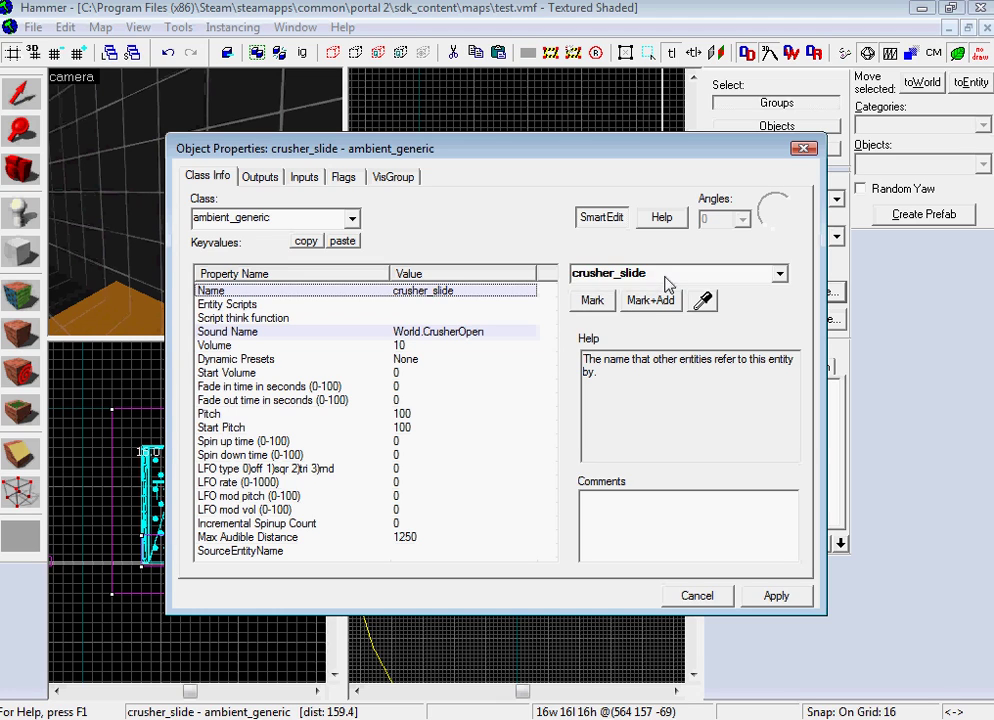
pyautogui.press('BackSpace')
pyautogui.press('BackSpace')
pyautogui.press('BackSpace')
pyautogui.press('BackSpace')
pyautogui.press('BackSpace')
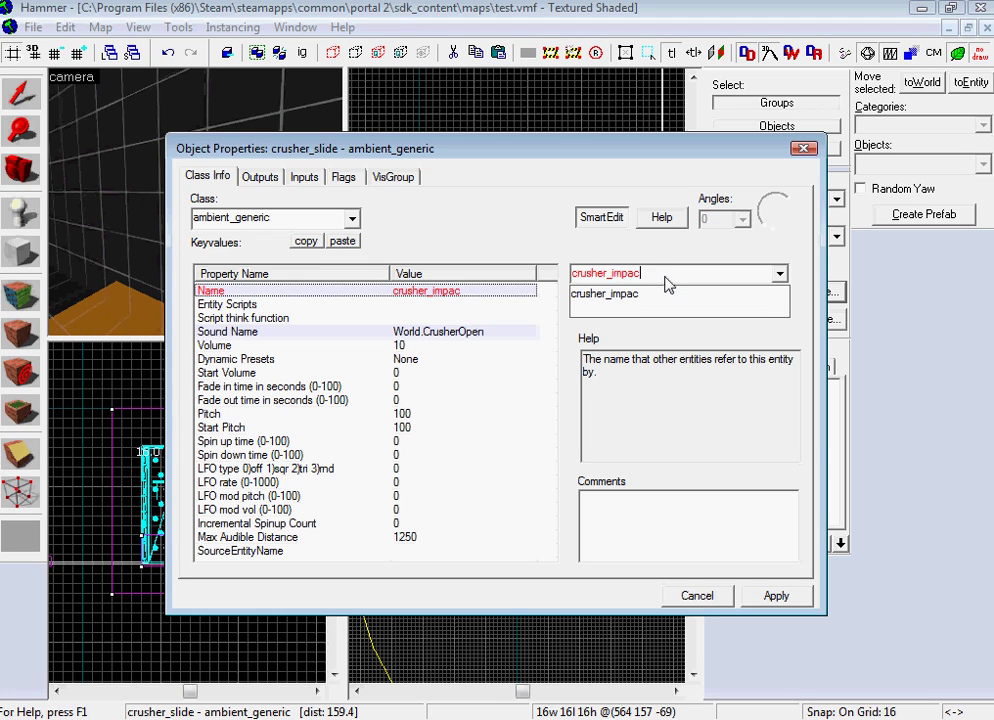
# Assign the game sound World.MpCoopTbeamMazeCrusherImpact as the sound name of crusher_impact.
pyautogui.doubleClick(490, 331)
pyautogui.scroll(-4, 710, 307)
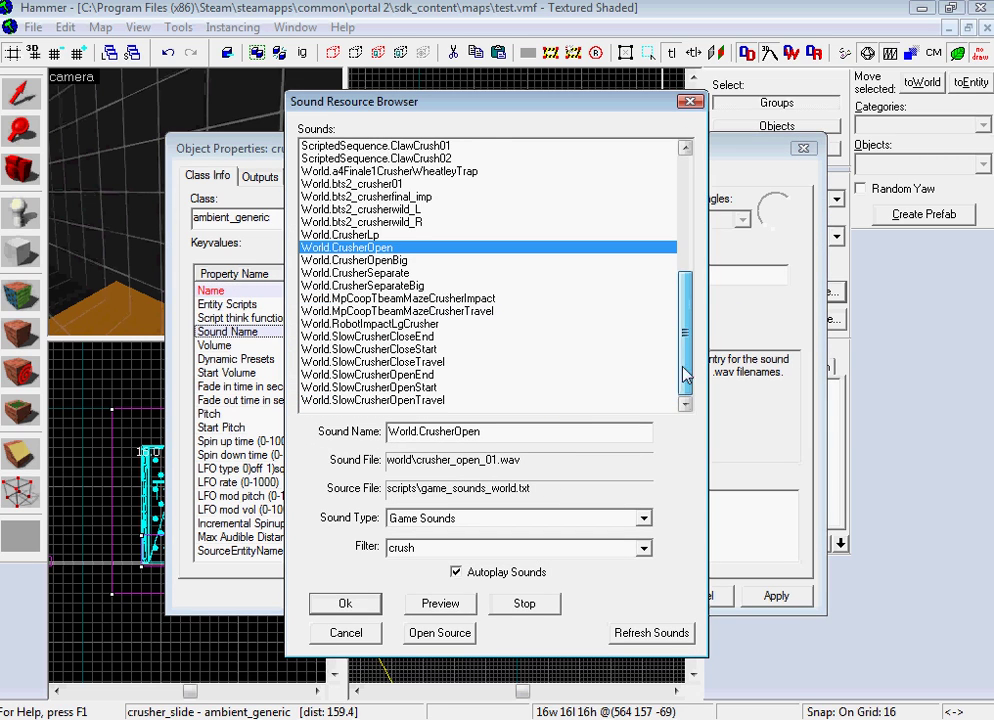
pyautogui.click(500, 298)
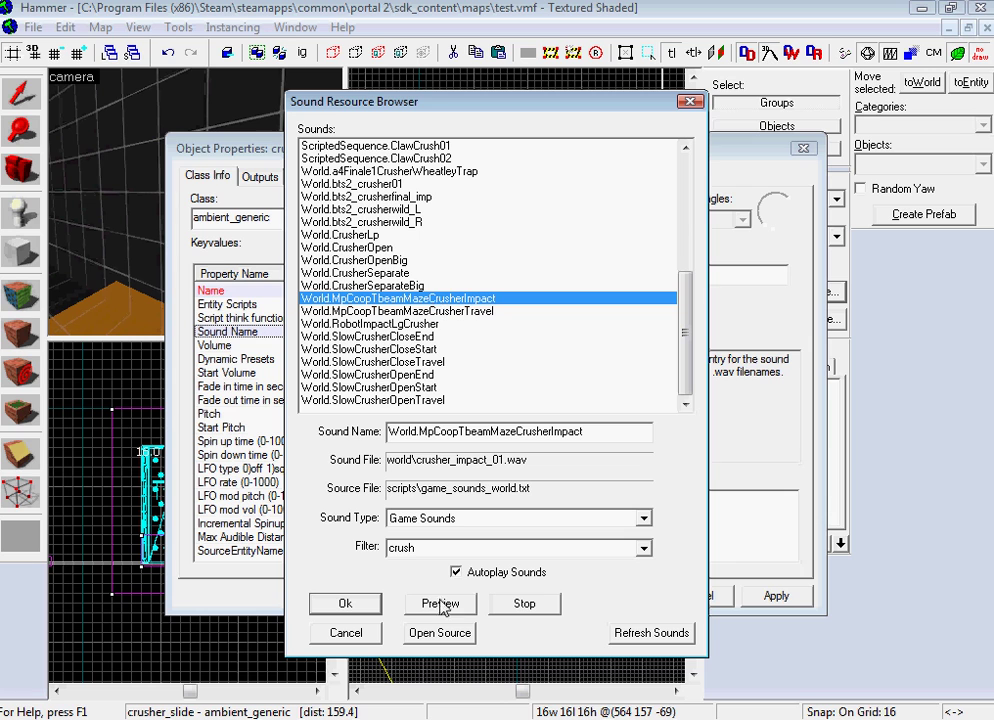
pyautogui.click(345, 603)
pyautogui.click(776, 596)
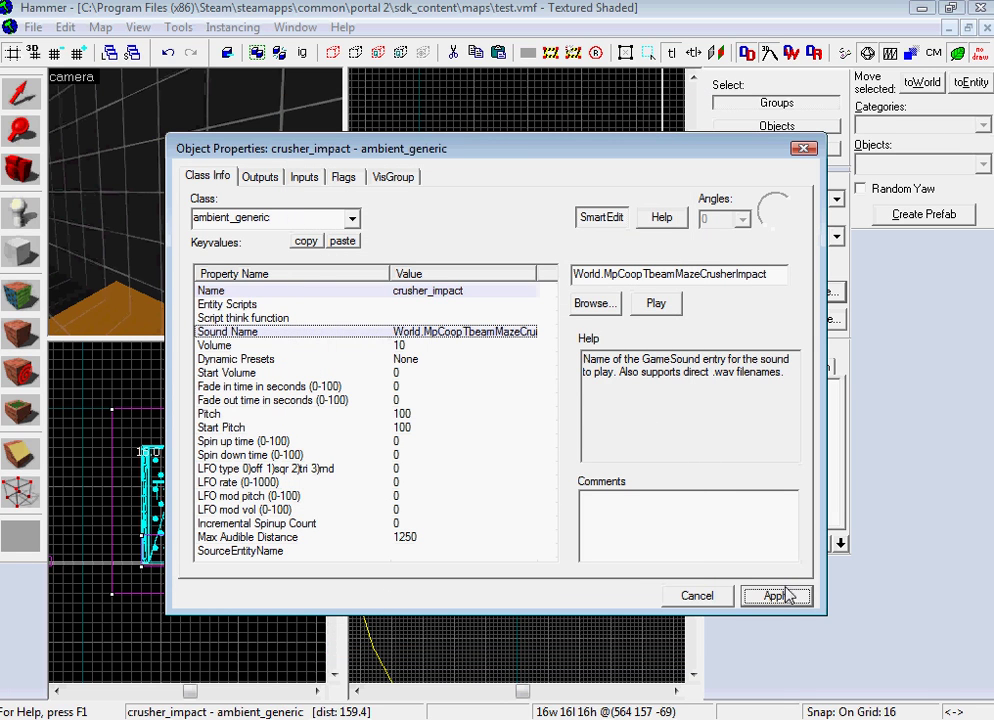
pyautogui.click(716, 597)
# Add an OnTrigger output to the floor trigger_multiple that sends PlaySound to crusher_slide.
pyautogui.press('z')
pyautogui.press('s')
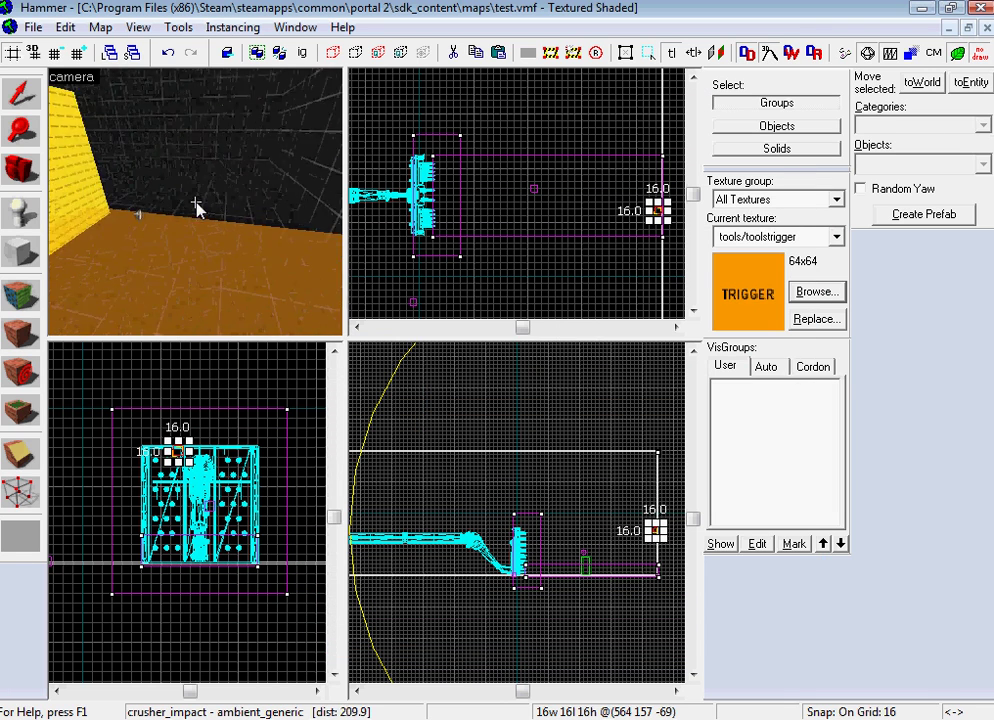
pyautogui.doubleClick(200, 211)
pyautogui.click(260, 175)
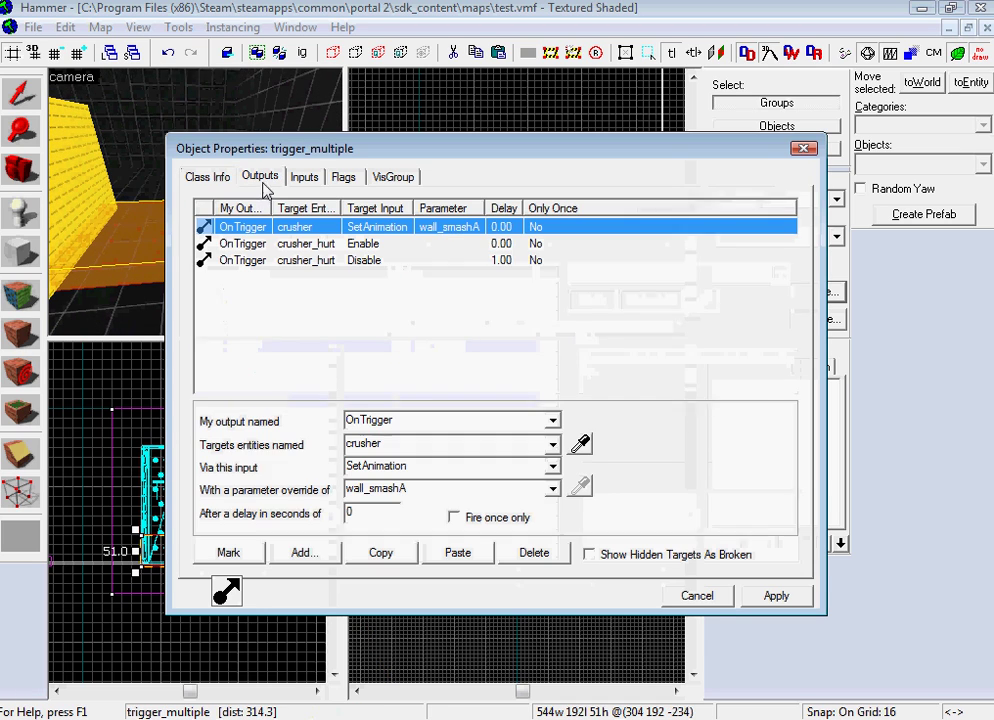
pyautogui.click(304, 553)
pyautogui.click(552, 420)
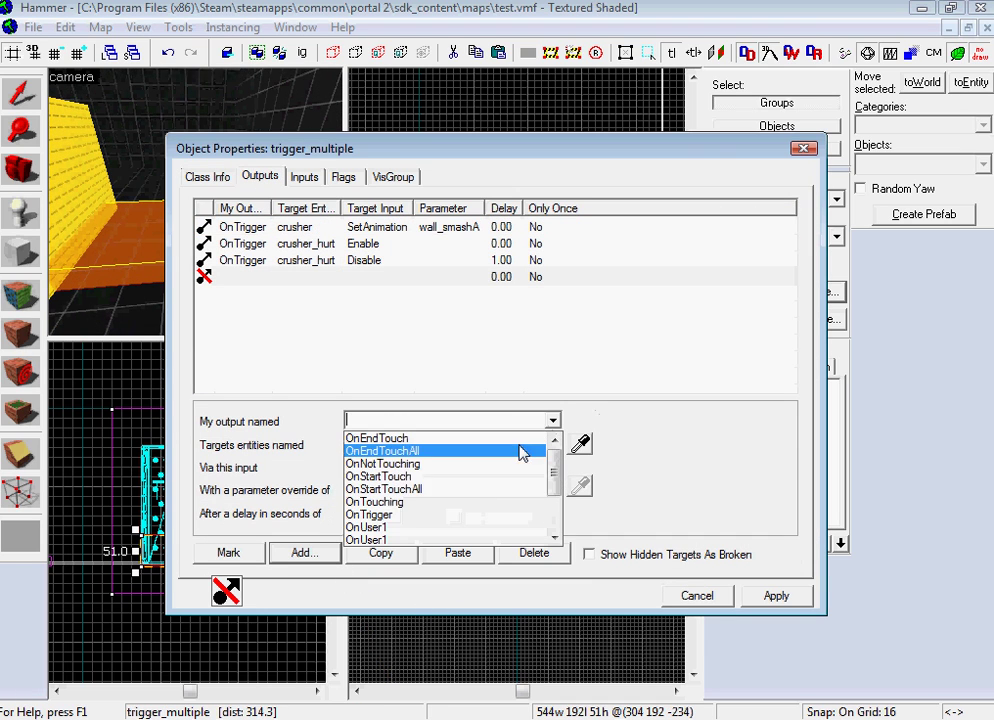
pyautogui.click(507, 515)
pyautogui.click(552, 444)
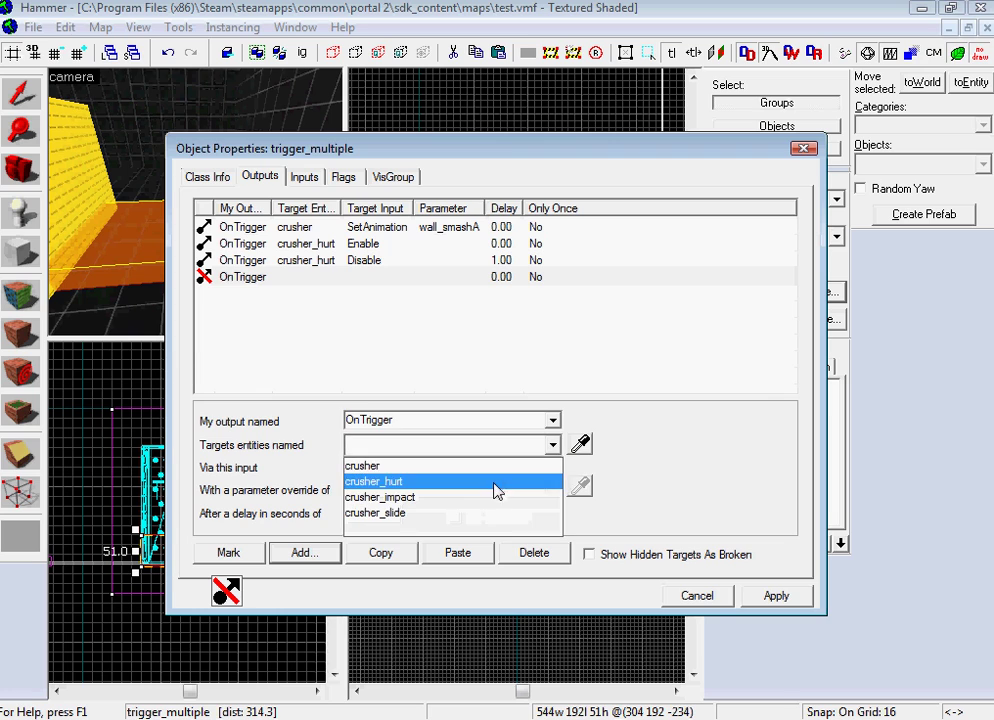
pyautogui.click(493, 513)
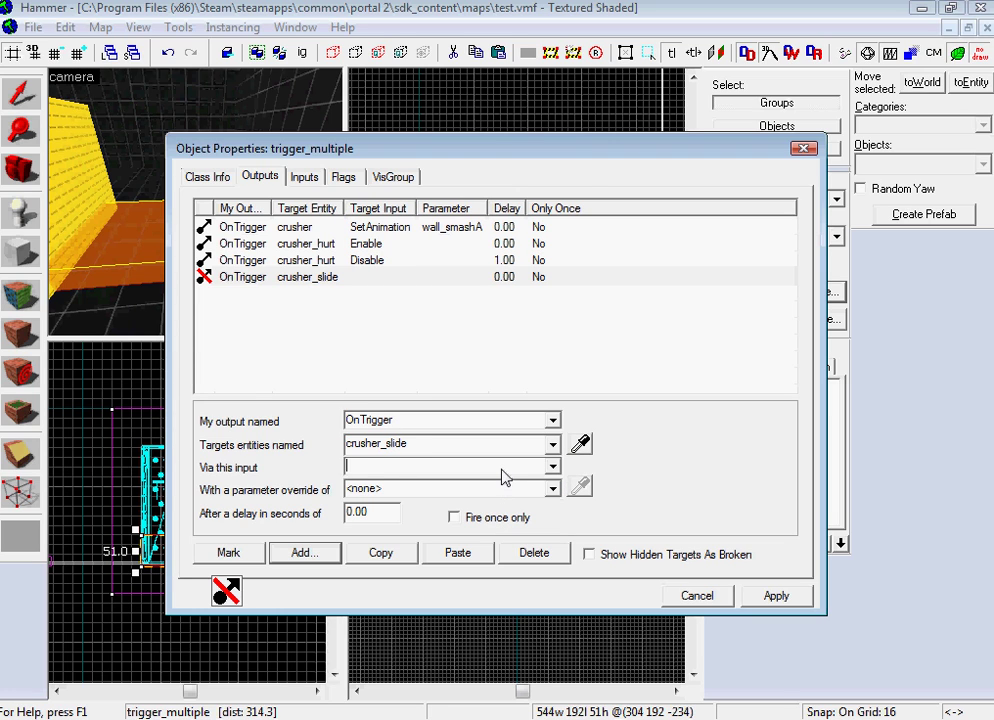
pyautogui.click(770, 598)
# Add an OnTrigger output to the trigger_multiple that sends PlaySound to crusher_impact after a 0.5 second delay.
pyautogui.click(331, 560)
pyautogui.click(550, 420)
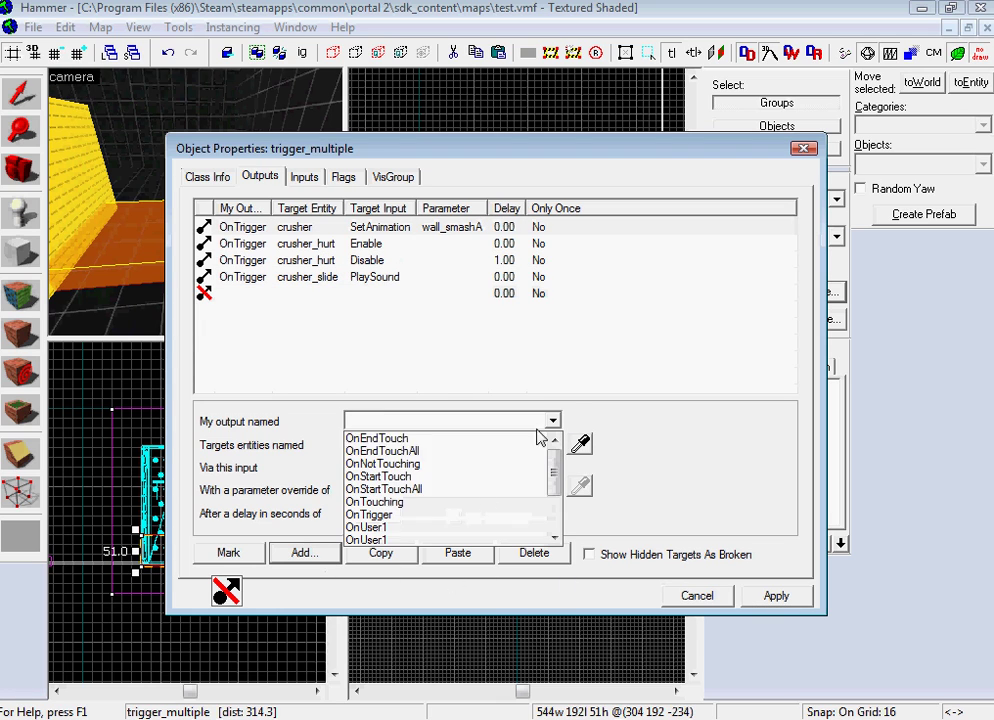
pyautogui.click(490, 514)
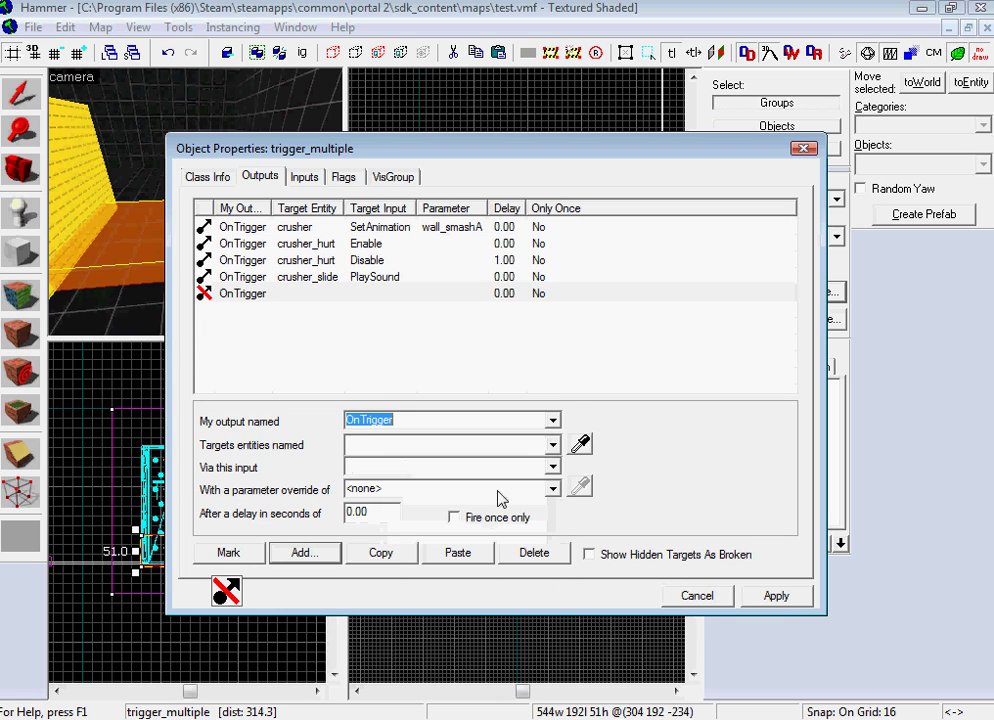
pyautogui.click(552, 444)
pyautogui.click(510, 497)
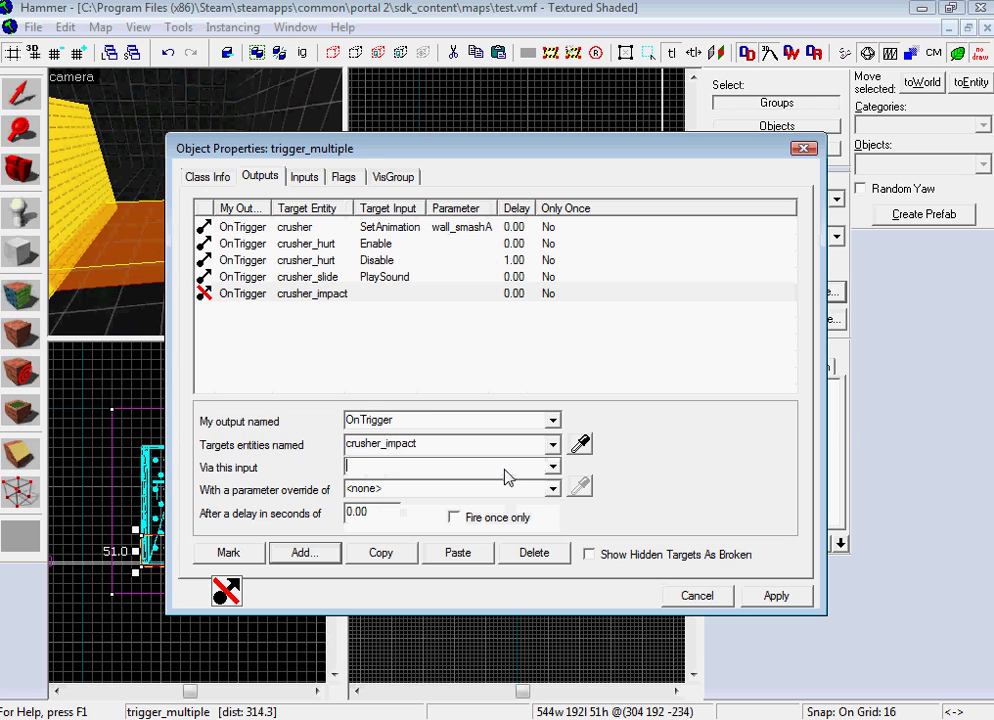
pyautogui.write('PlaySound')
pyautogui.click(393, 513)
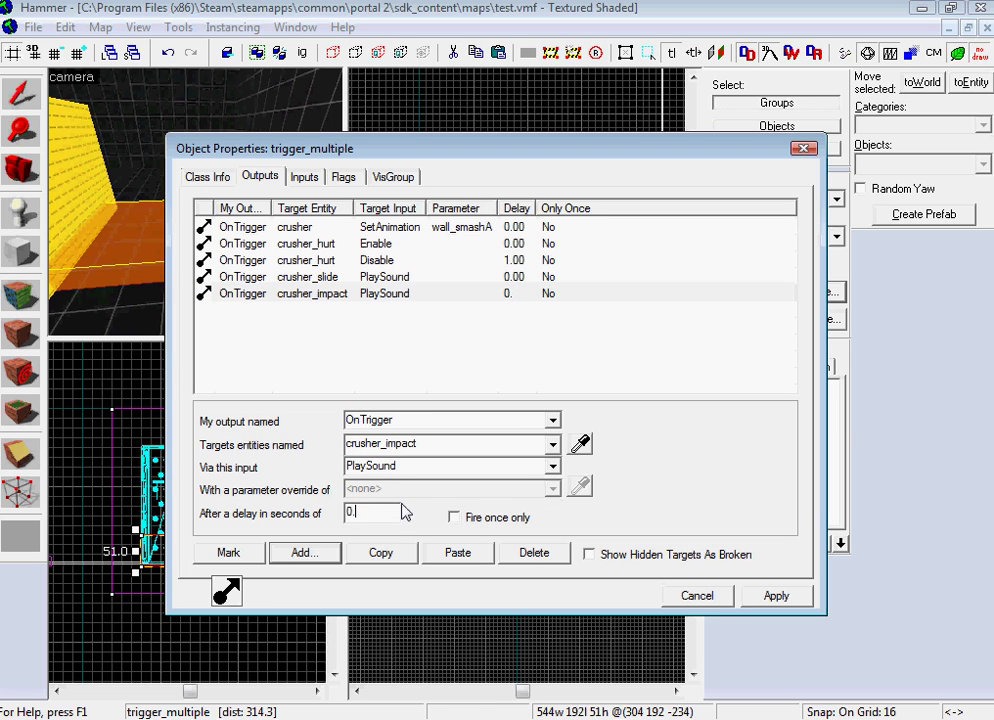
pyautogui.write('5')
pyautogui.click(776, 596)
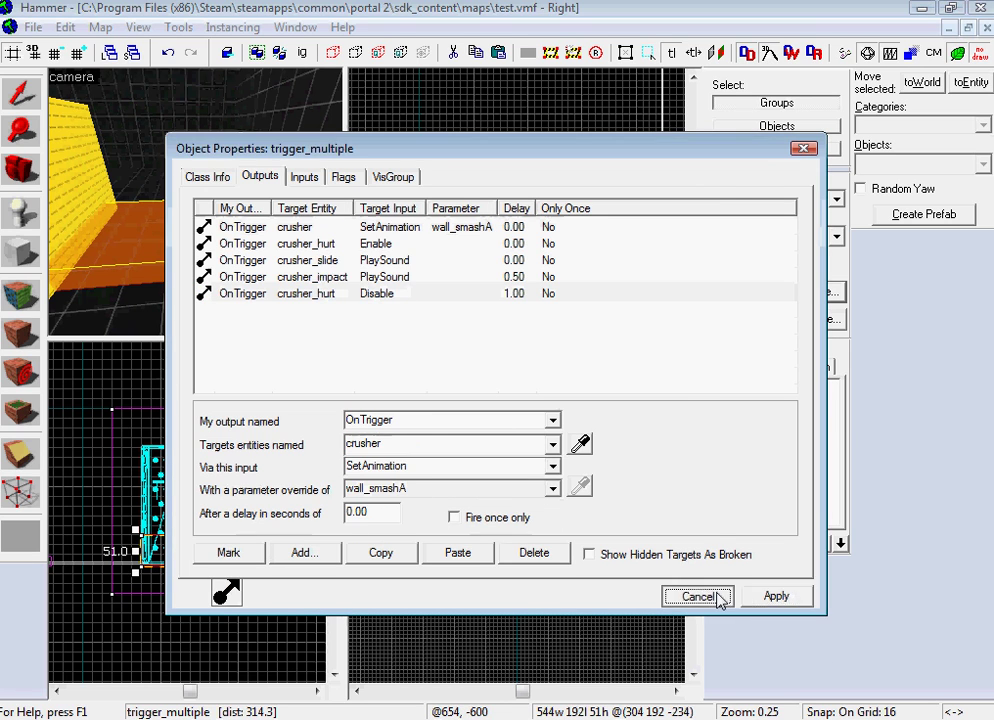
pyautogui.click(717, 594)
# Inspect the crusher, its floor trigger and the surrounding room in the 3D view.
pyautogui.press('z')
pyautogui.press('w')
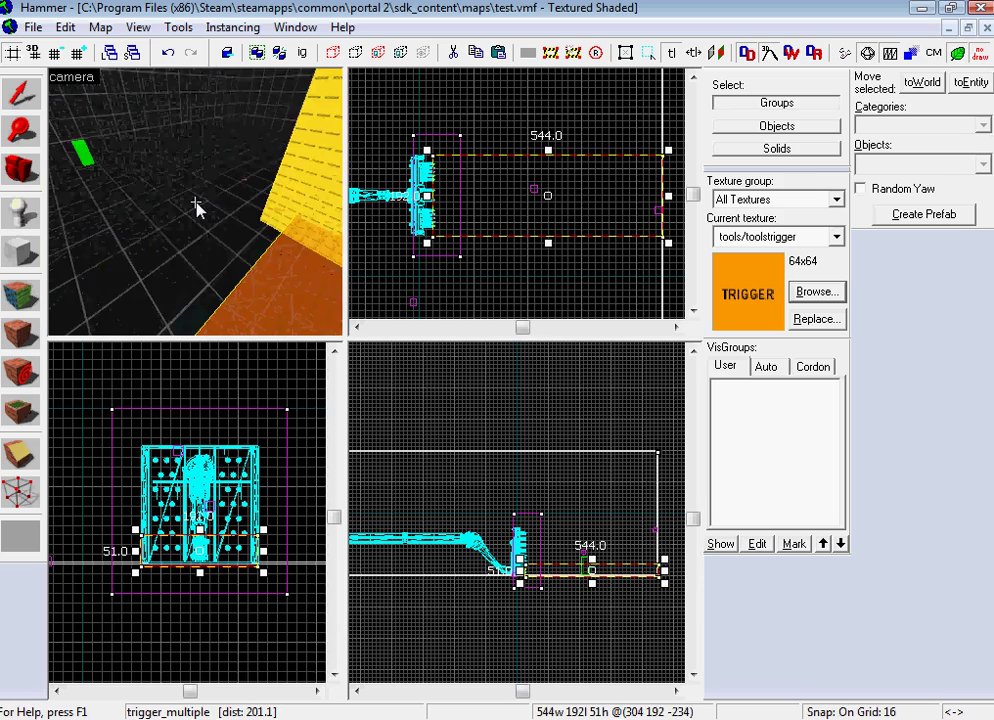
pyautogui.moveTo(197, 209); pyautogui.dragTo(197, 209)
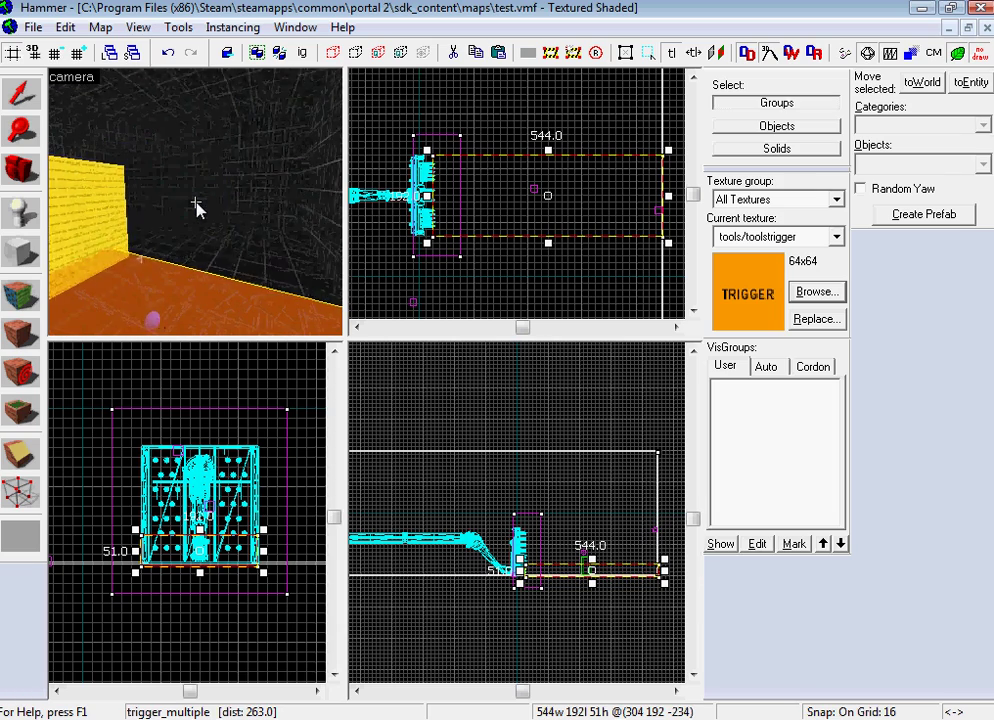
pyautogui.press('s')
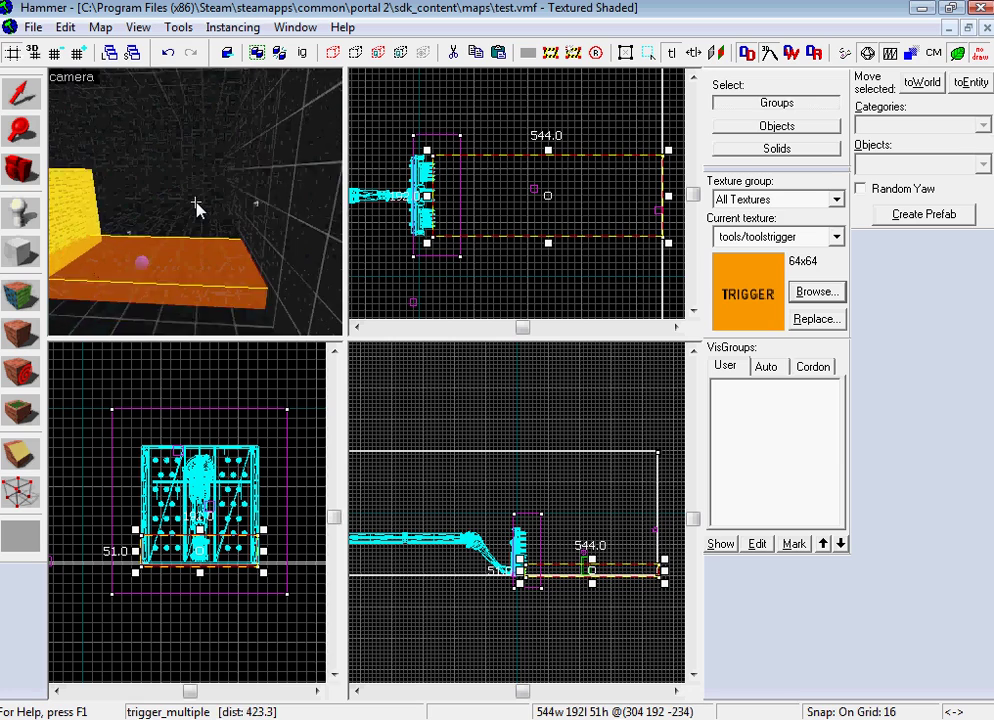
pyautogui.press('z')
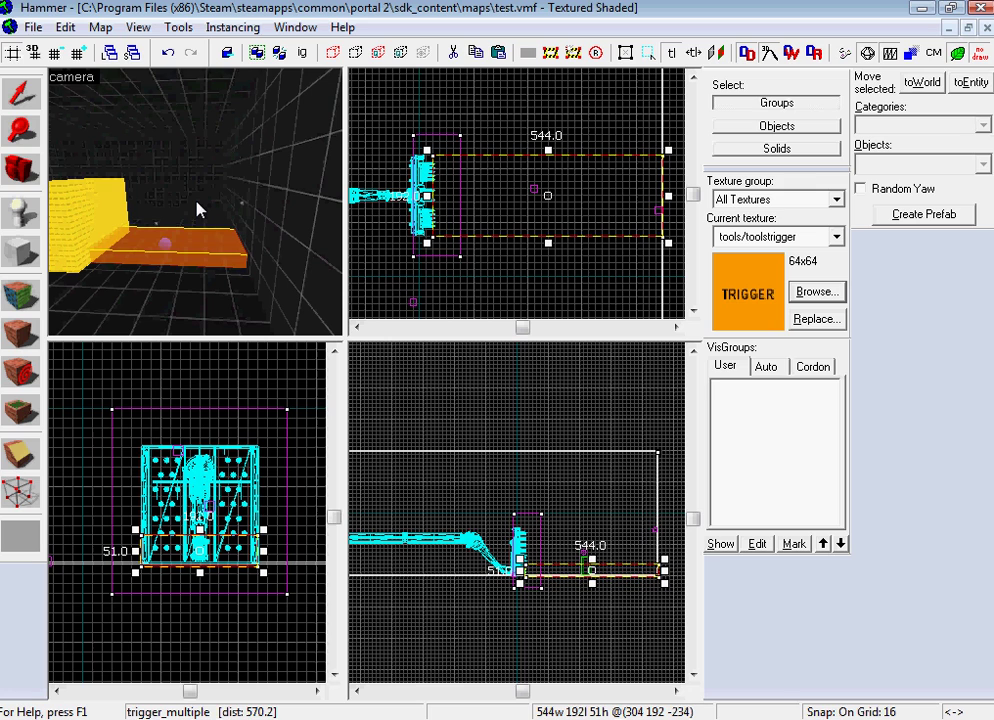
pyautogui.press('z')
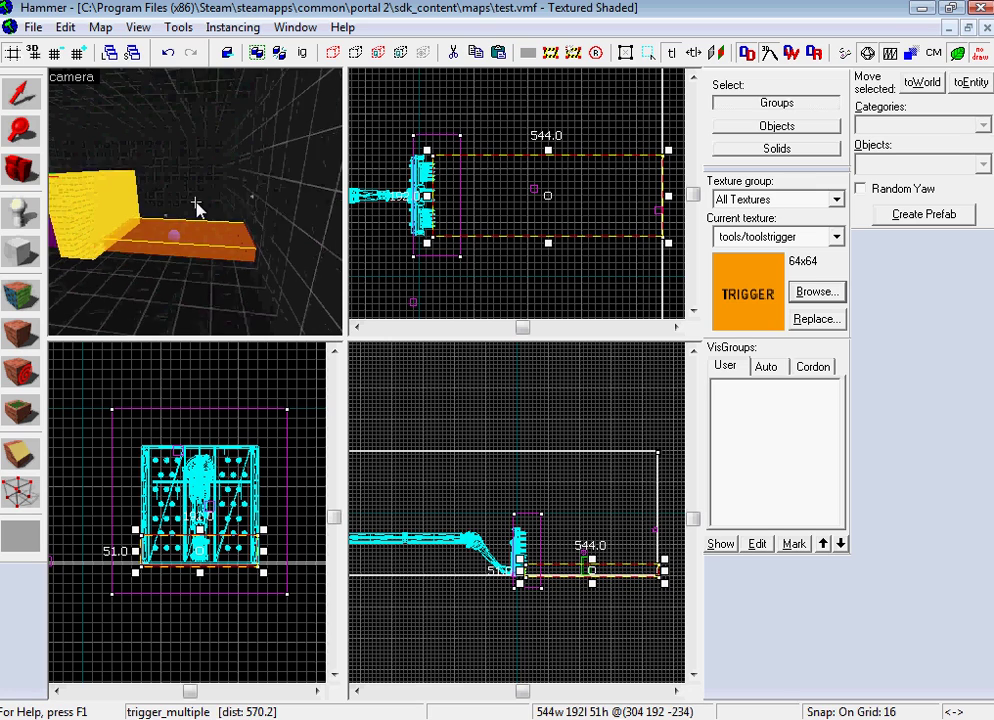
pyautogui.press('w')
pyautogui.press('Left')
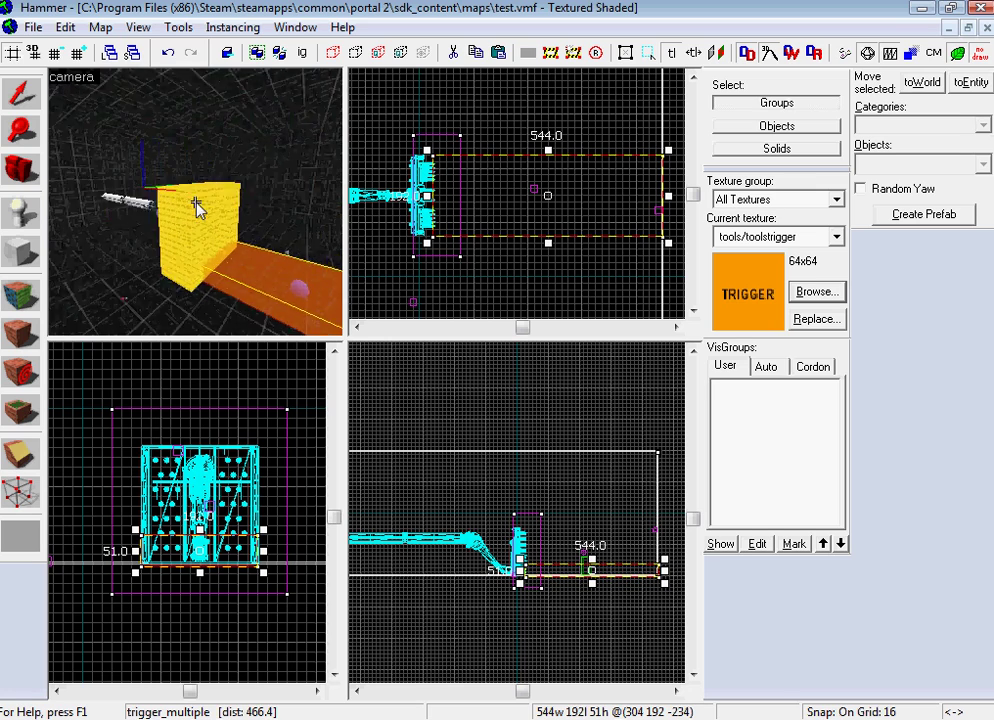
# Start the Block tool and choose the black metal wall texture for new brushes.
pyautogui.click(20, 249)
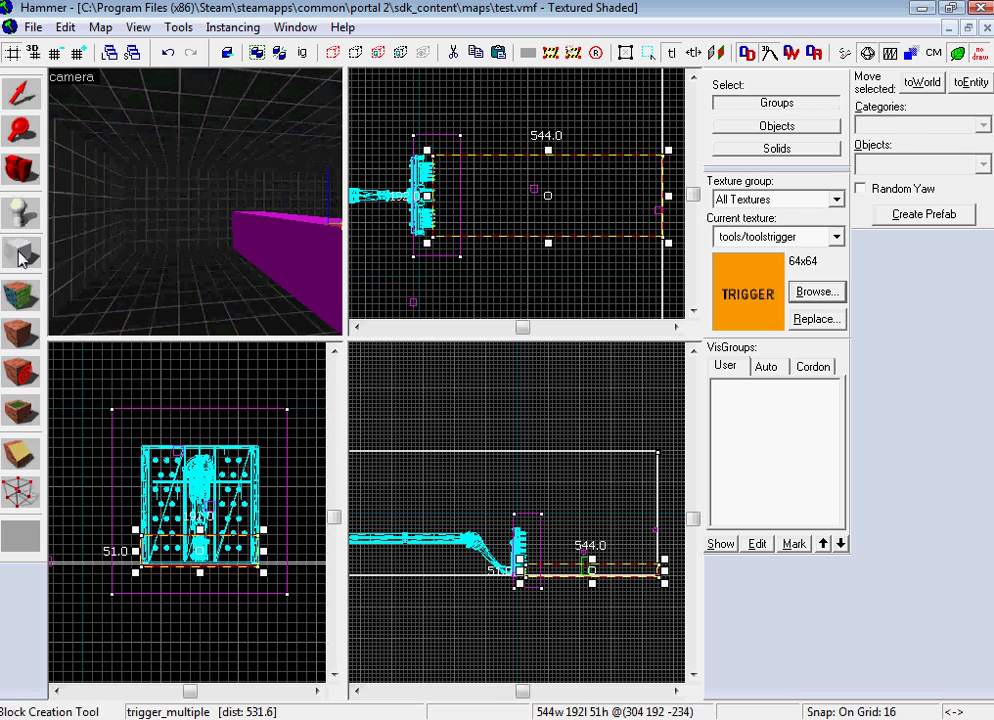
pyautogui.click(816, 291)
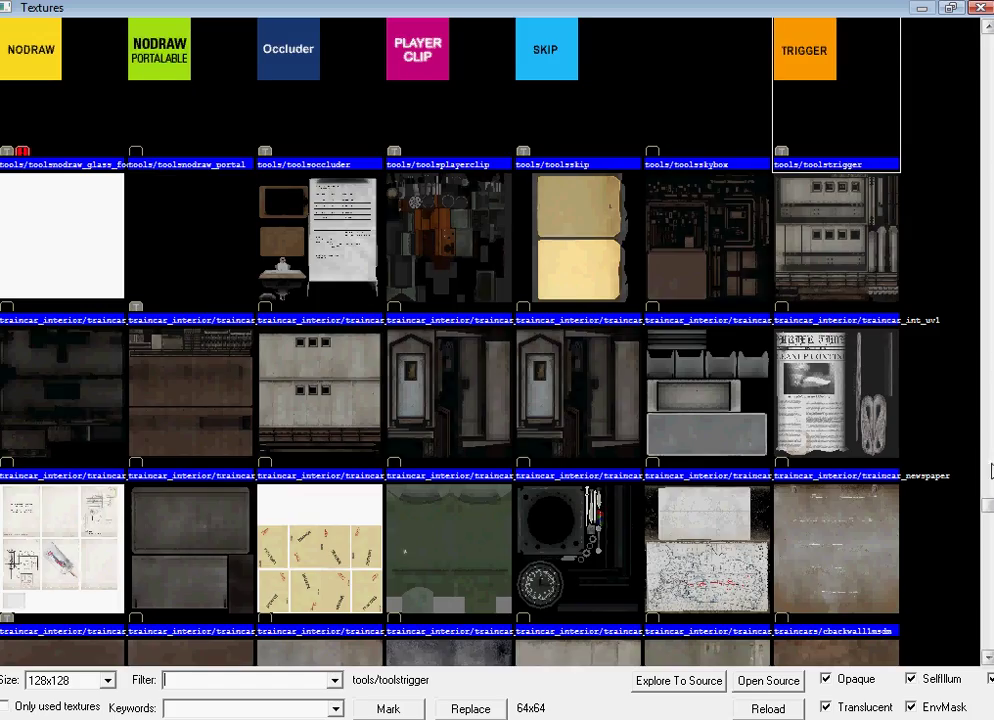
pyautogui.moveTo(988, 504); pyautogui.dragTo(988, 255)
pyautogui.doubleClick(808, 281)
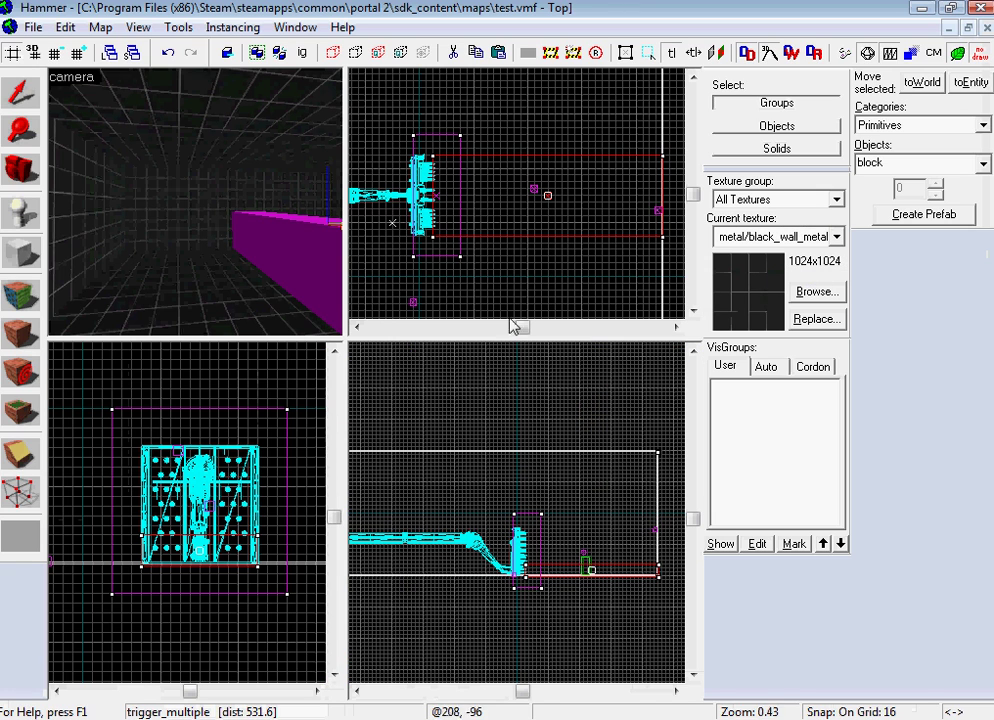
# Create an 800 x 624 x 515 wall block beside the crusher arm, reaching from floor to ceiling.
pyautogui.scroll(-3, 530, 208)
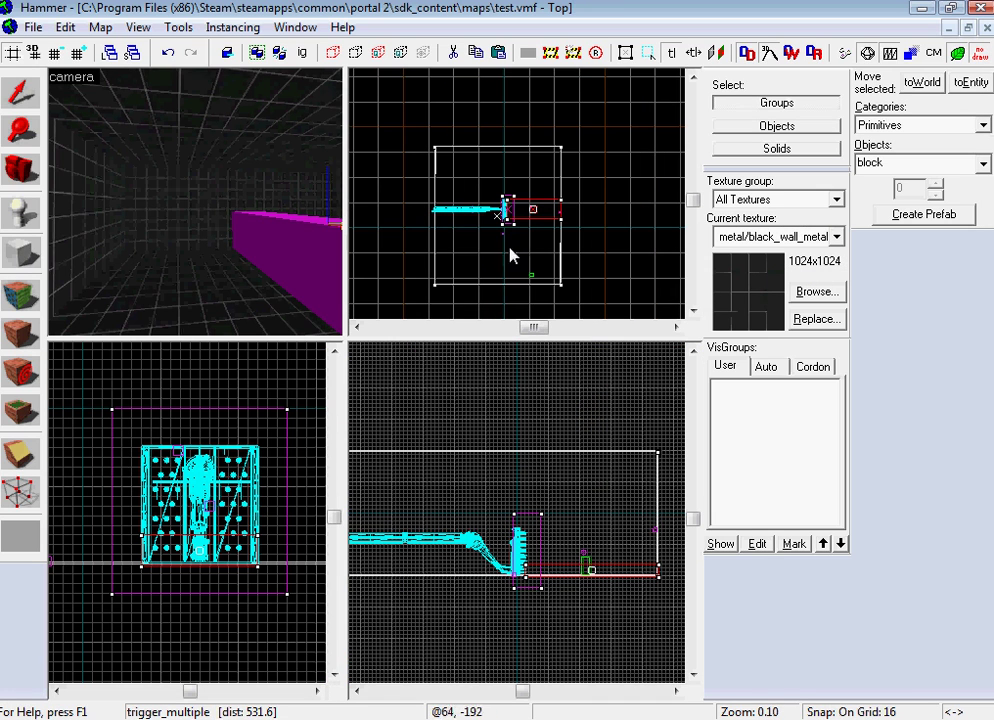
pyautogui.moveTo(432, 230); pyautogui.dragTo(517, 291)
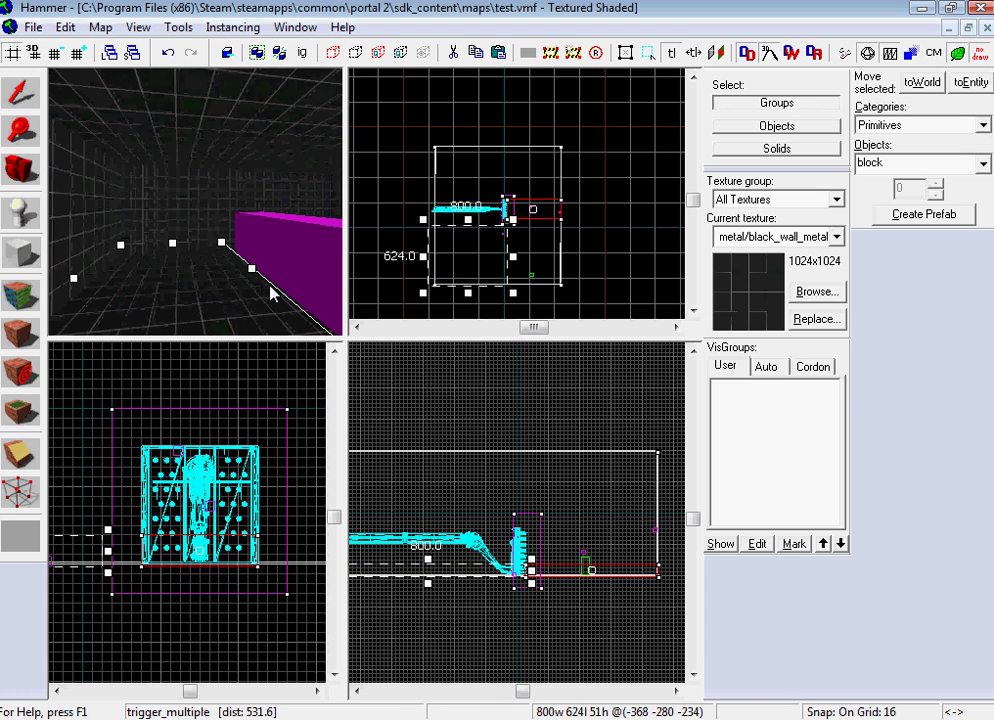
pyautogui.moveTo(432, 567); pyautogui.dragTo(428, 453)
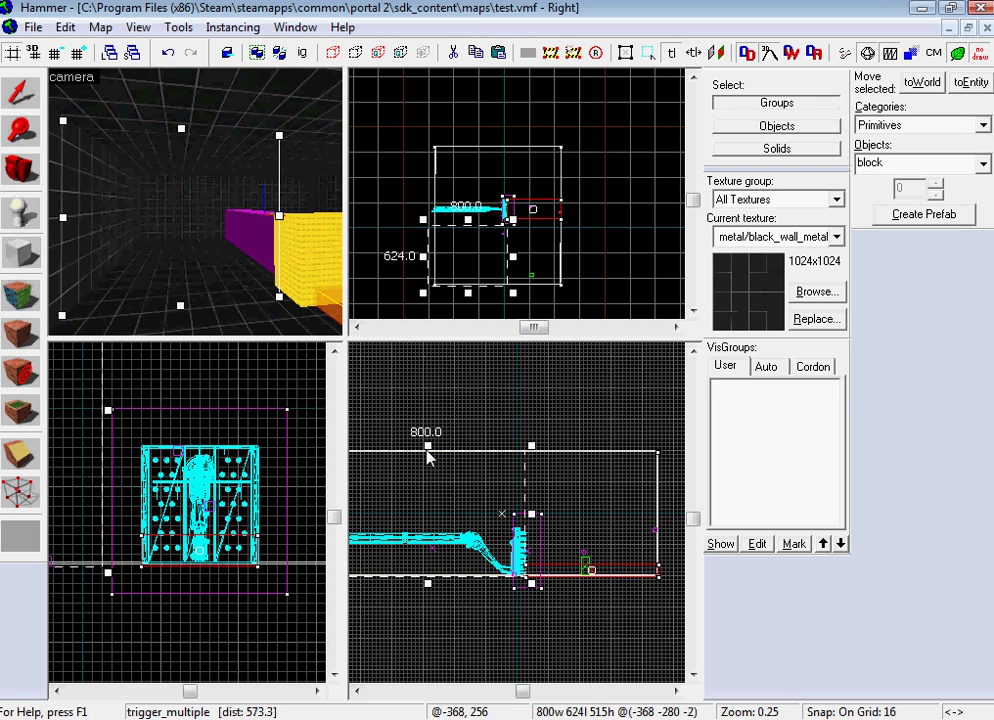
pyautogui.press('Return')
# Paste a copy of the wall block and align it on the opposite side of the crusher arm, at -368 648 -2.
pyautogui.press('z')
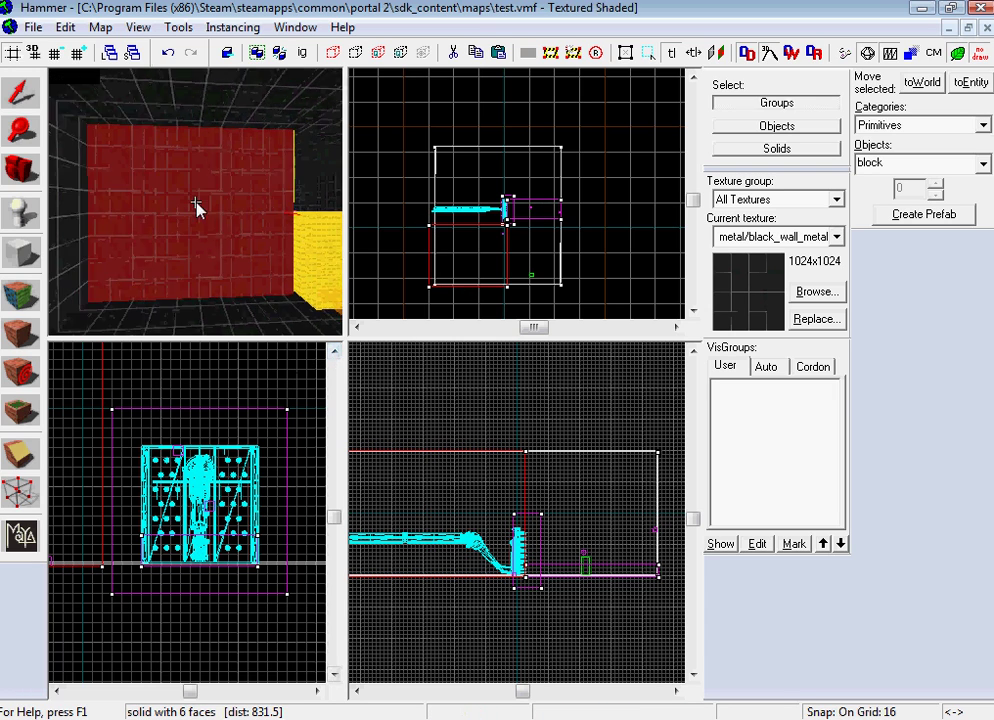
pyautogui.press('w')
pyautogui.press('w')
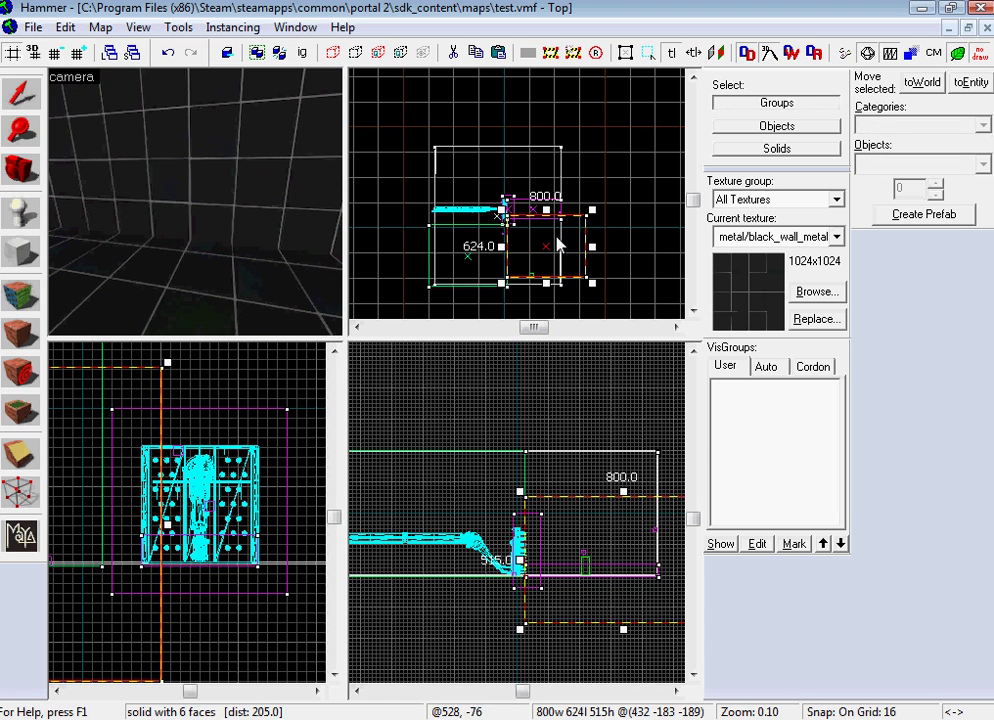
pyautogui.moveTo(557, 244); pyautogui.dragTo(475, 165)
pyautogui.moveTo(455, 532); pyautogui.dragTo(457, 483)
pyautogui.press('z')
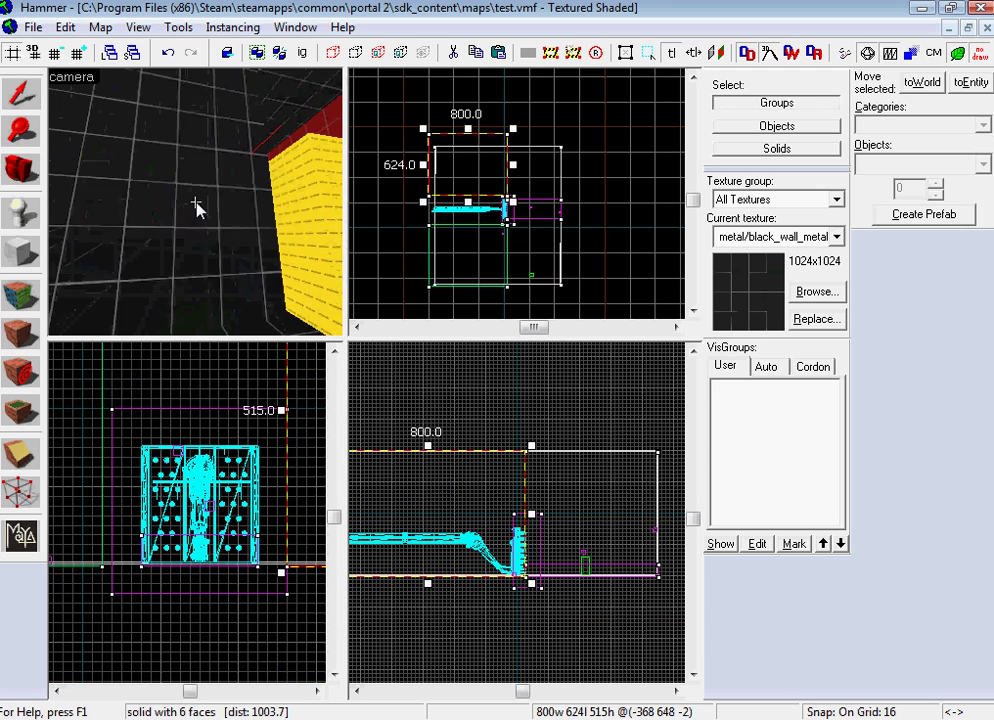
pyautogui.press('w')
pyautogui.press('w')
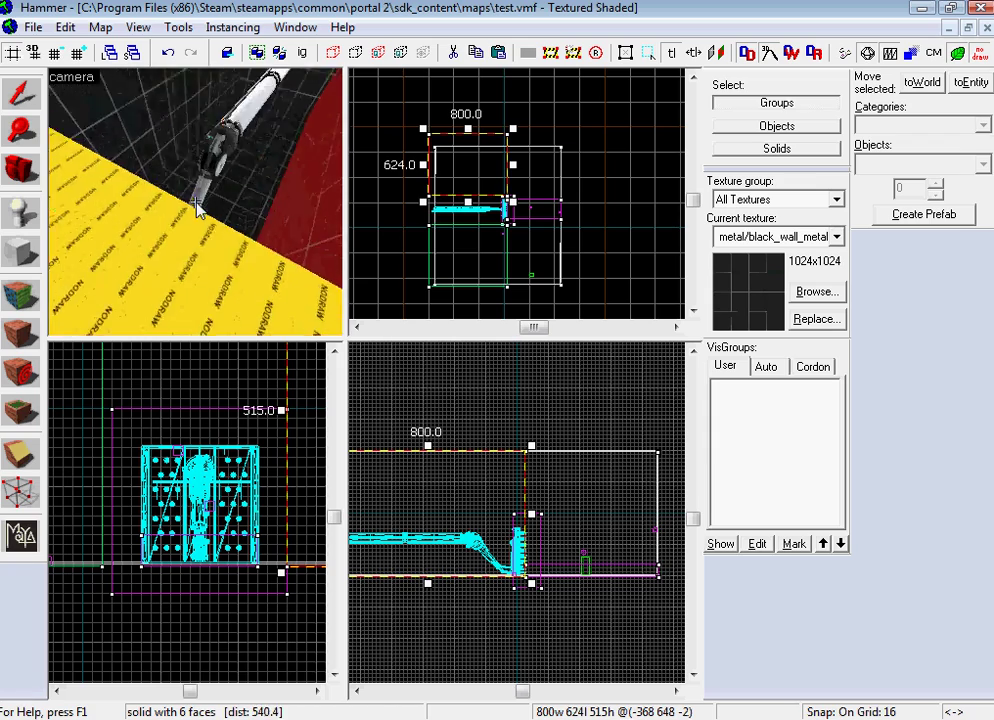
pyautogui.press('s')
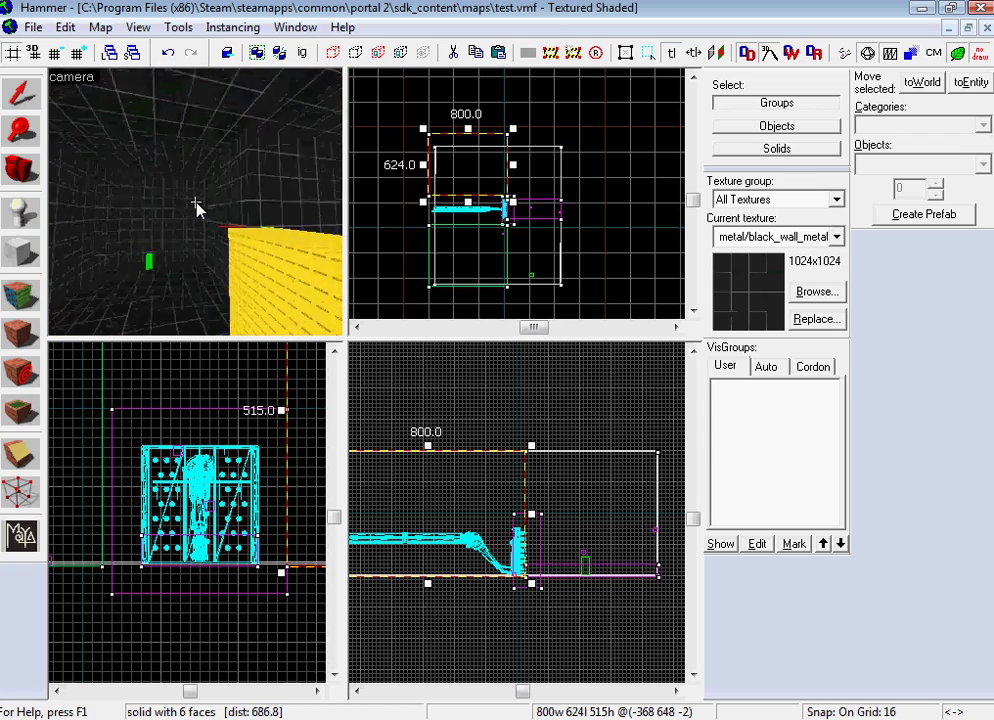
# Select the room's six-brush group and lower its ceiling so the room is 256 units high.
pyautogui.press('z')
pyautogui.click(148, 109)
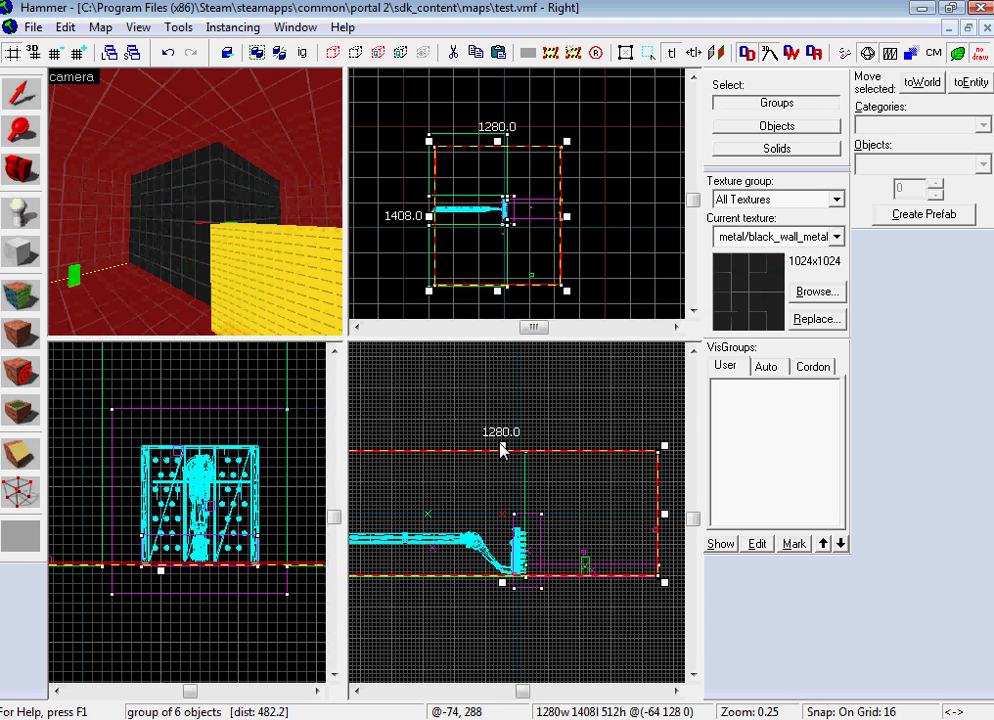
pyautogui.moveTo(502, 450); pyautogui.dragTo(502, 520)
pyautogui.press('z')
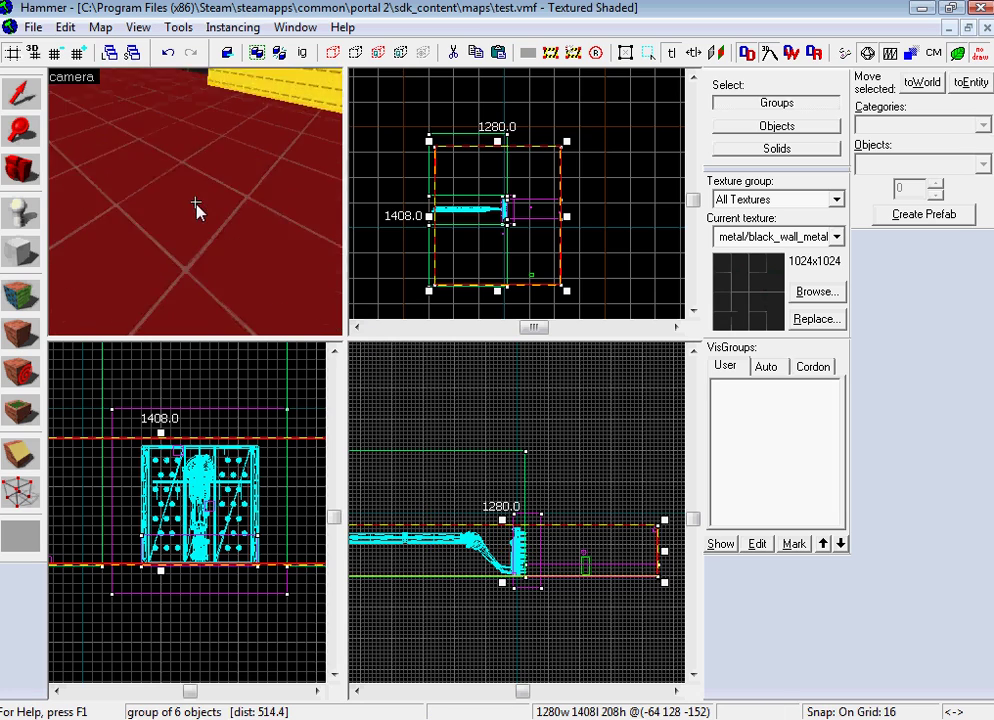
pyautogui.moveTo(197, 205)
pyautogui.mouseDown()
pyautogui.moveTo(189, 204)
pyautogui.moveTo(197, 205)
pyautogui.mouseUp()
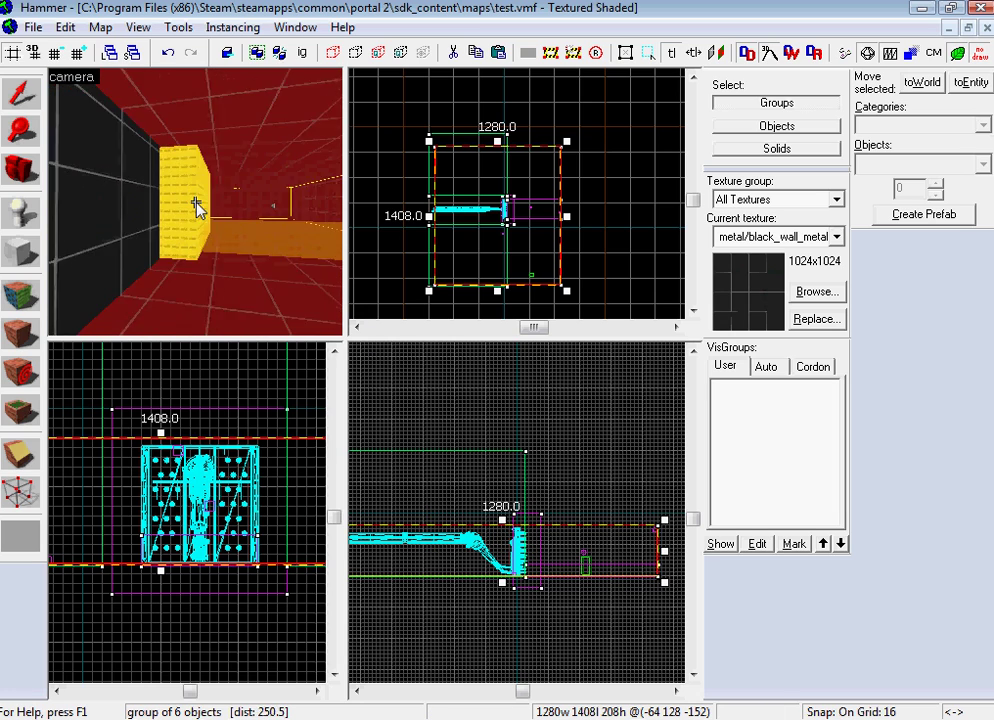
pyautogui.press('d')
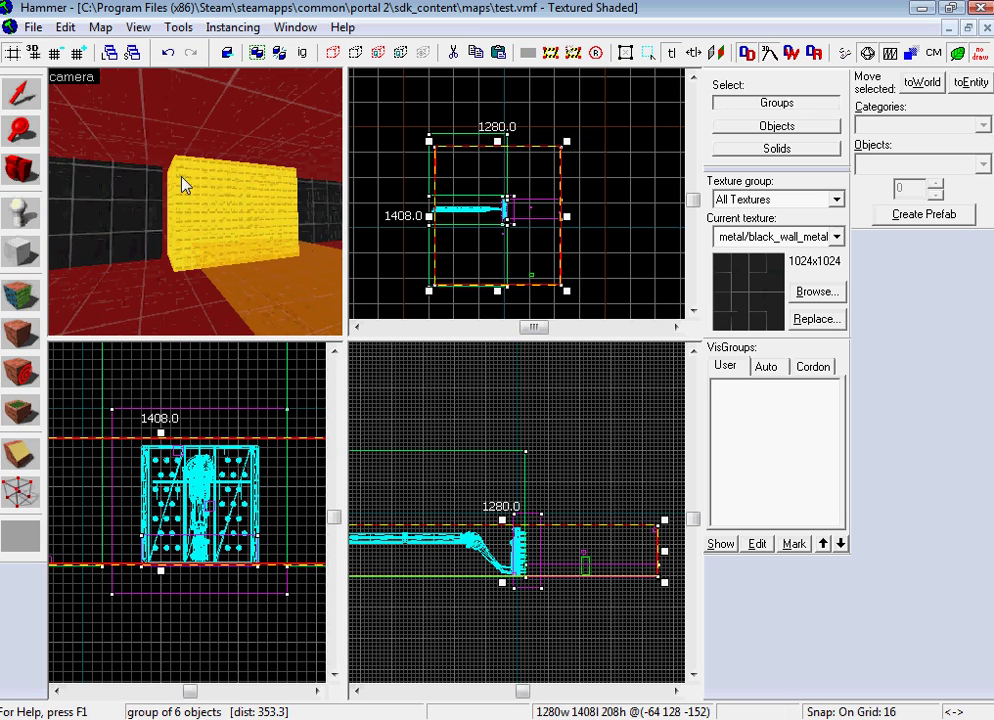
pyautogui.moveTo(502, 522); pyautogui.dragTo(501, 512)
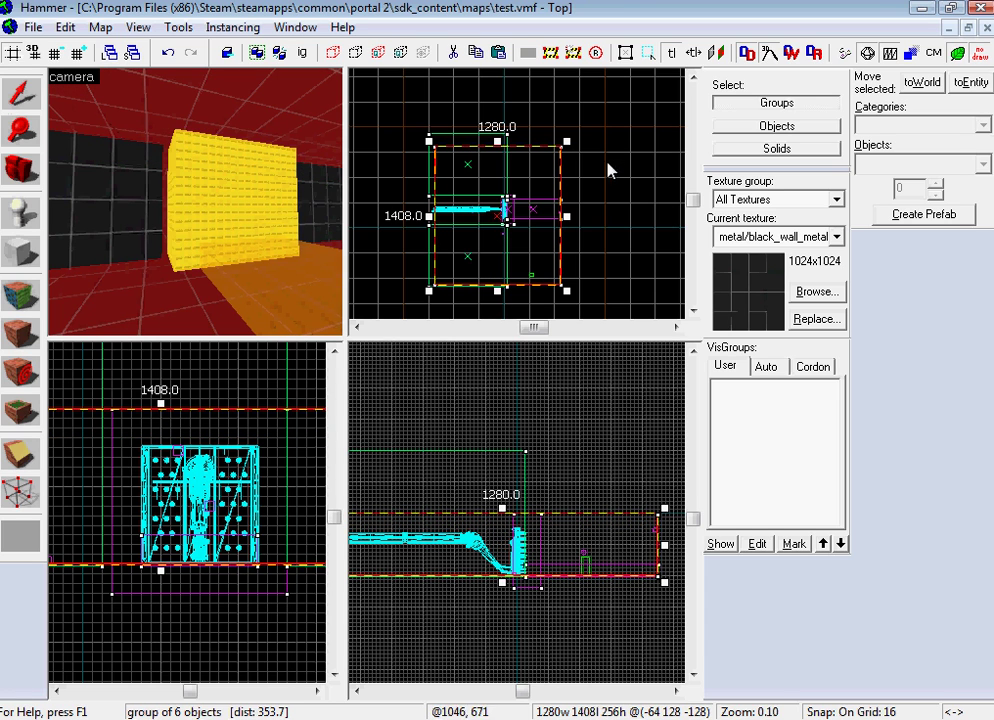
pyautogui.click(608, 163)
# Filter the textures for "no draw" and make tools/toolsnodraw the current texture.
pyautogui.moveTo(197, 205); pyautogui.dragTo(196, 206)
pyautogui.click(745, 289)
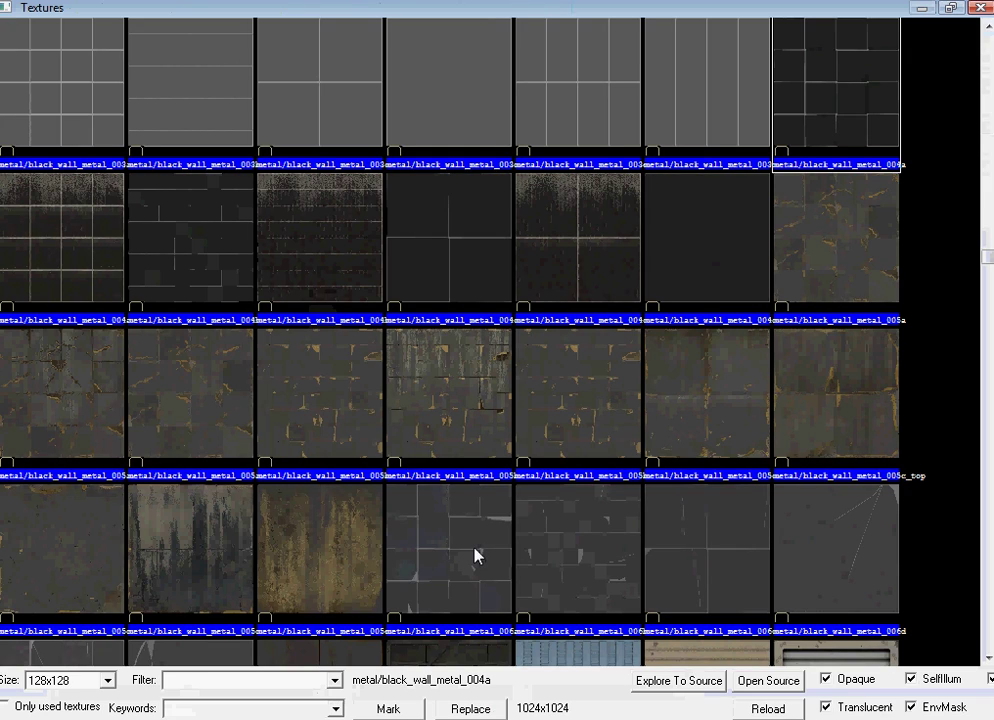
pyautogui.write('no draw')
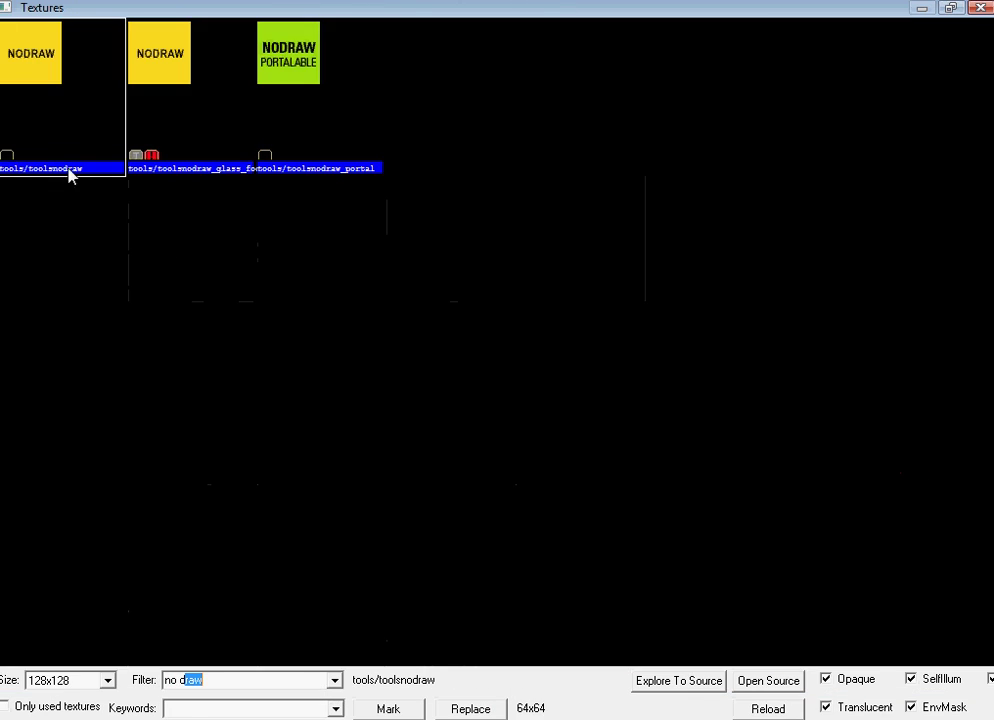
pyautogui.doubleClick(70, 175)
# Outline a new block 32 wide, 192 long and 192 high around the crusher's spiked plate.
pyautogui.click(10, 258)
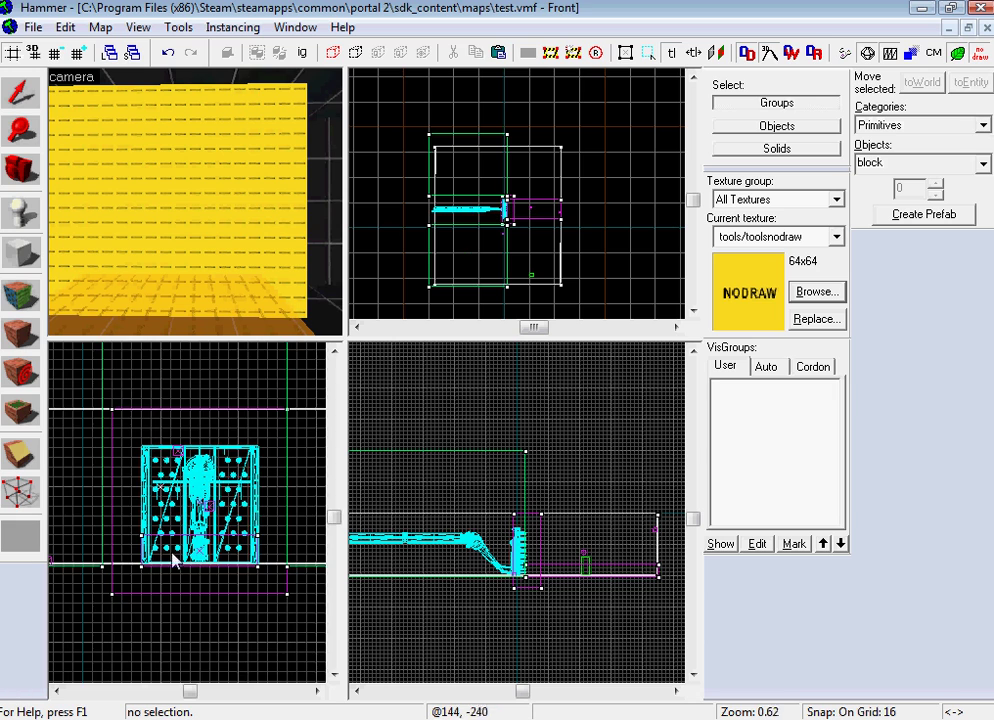
pyautogui.scroll(3, 174, 563)
pyautogui.scroll(-3, 276, 470)
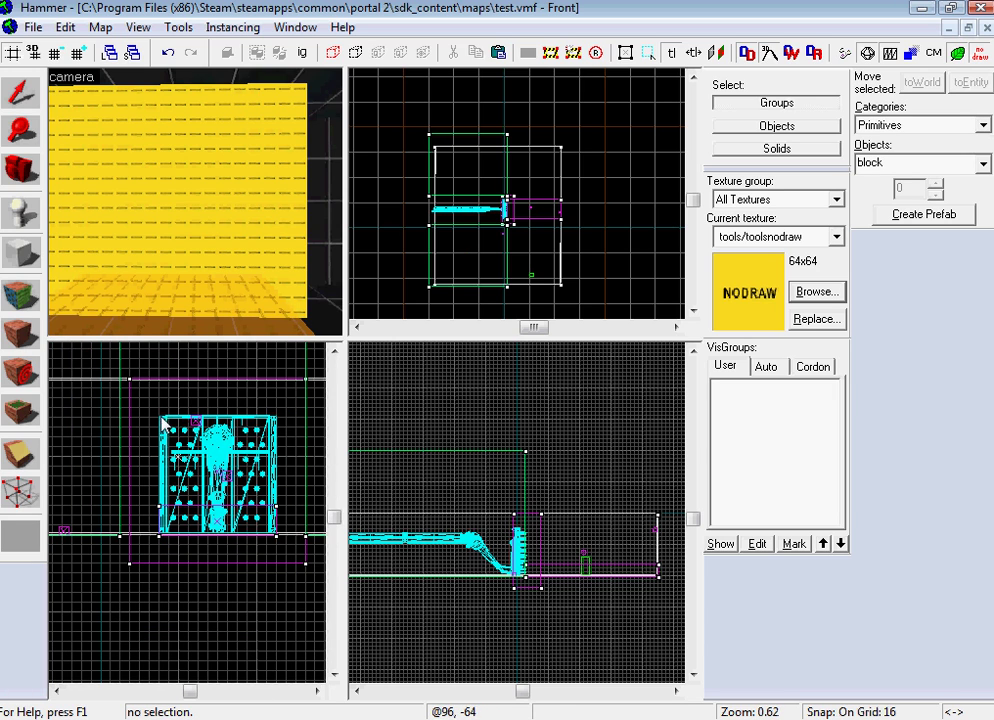
pyautogui.moveTo(165, 425); pyautogui.dragTo(282, 540)
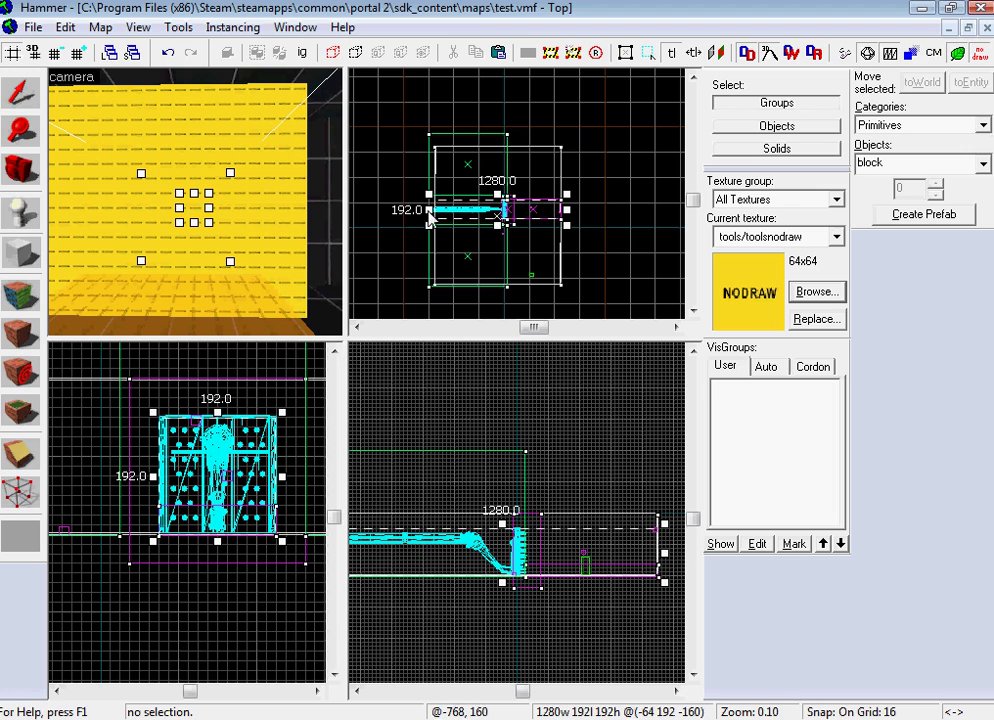
pyautogui.moveTo(429, 220); pyautogui.dragTo(504, 217)
pyautogui.moveTo(577, 218); pyautogui.dragTo(509, 214)
pyautogui.scroll(9, 495, 220)
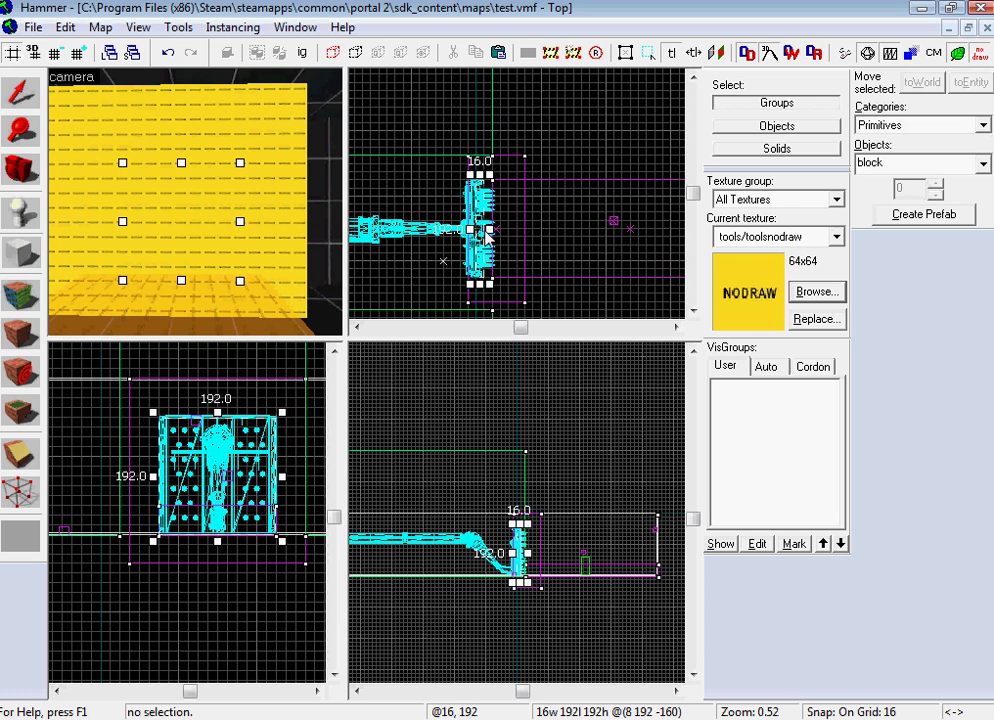
pyautogui.scroll(2, 491, 224)
pyautogui.scroll(-2, 520, 175)
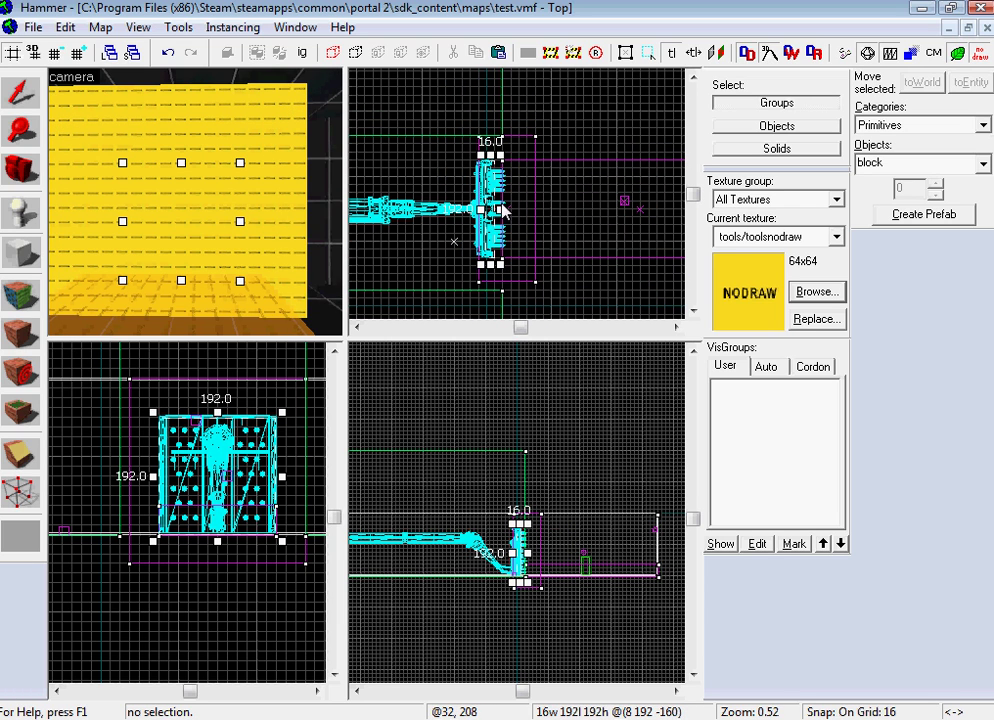
pyautogui.moveTo(503, 210); pyautogui.dragTo(508, 215)
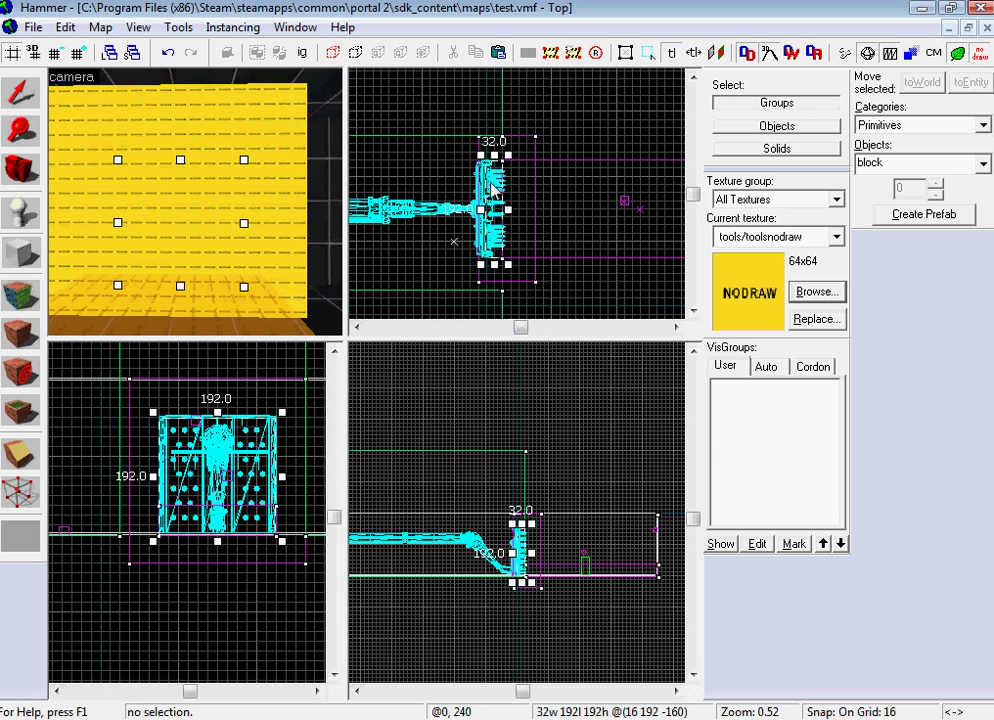
pyautogui.moveTo(497, 160)
pyautogui.mouseDown()
pyautogui.moveTo(497, 152)
pyautogui.moveTo(497, 161)
pyautogui.mouseUp()
# Select the wall block at -368 648 -2 and extend its crusher-front end into the room, making it 832 units wide.
pyautogui.click(20, 92)
pyautogui.click(474, 116)
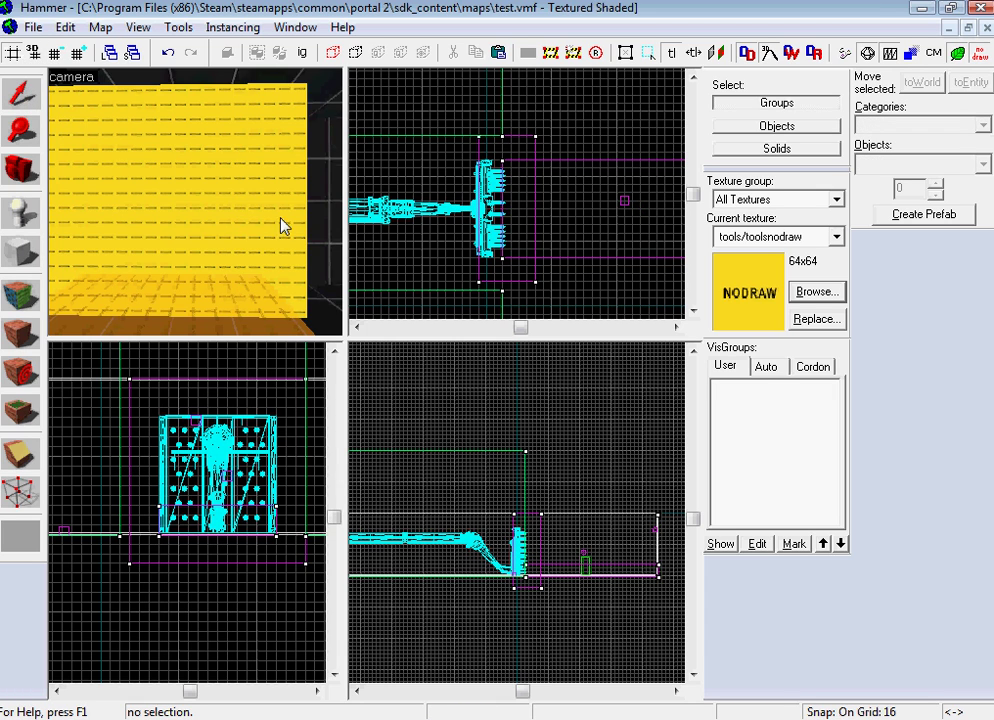
pyautogui.press('z')
pyautogui.press('w')
pyautogui.press('z')
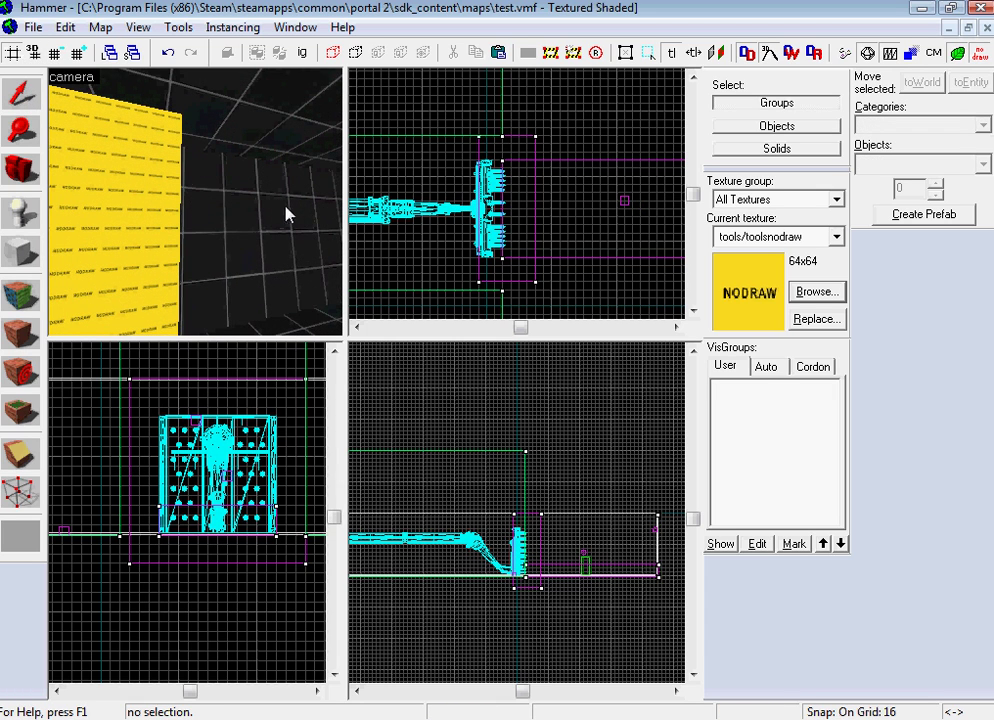
pyautogui.click(257, 228)
pyautogui.scroll(-6, 555, 110)
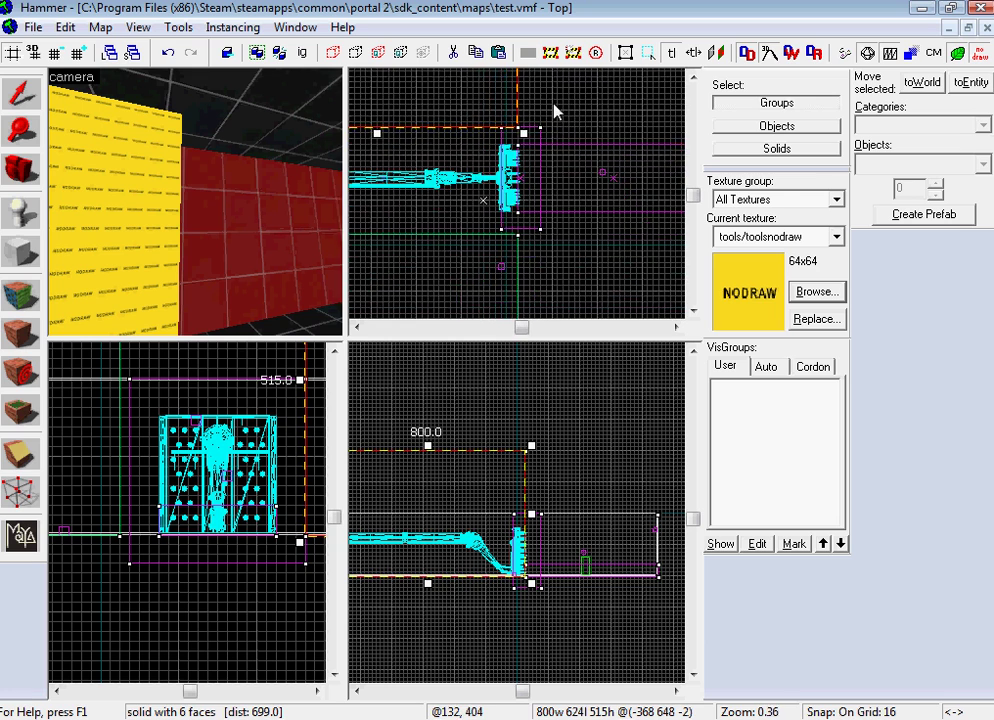
pyautogui.scroll(-1, 553, 108)
pyautogui.click(694, 78)
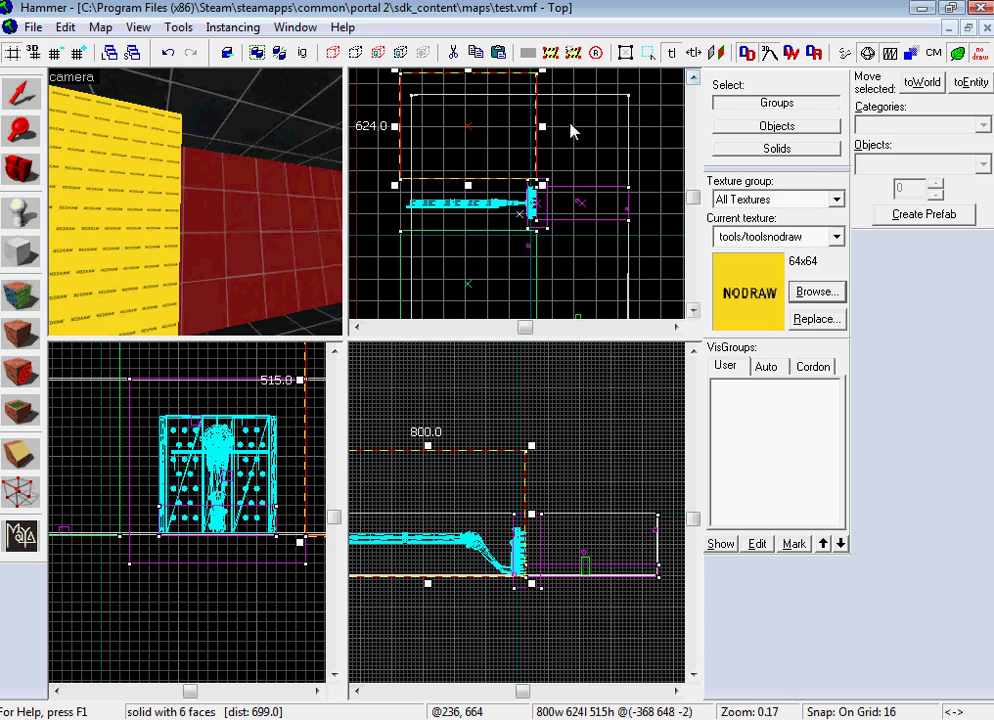
pyautogui.moveTo(541, 128); pyautogui.dragTo(547, 133)
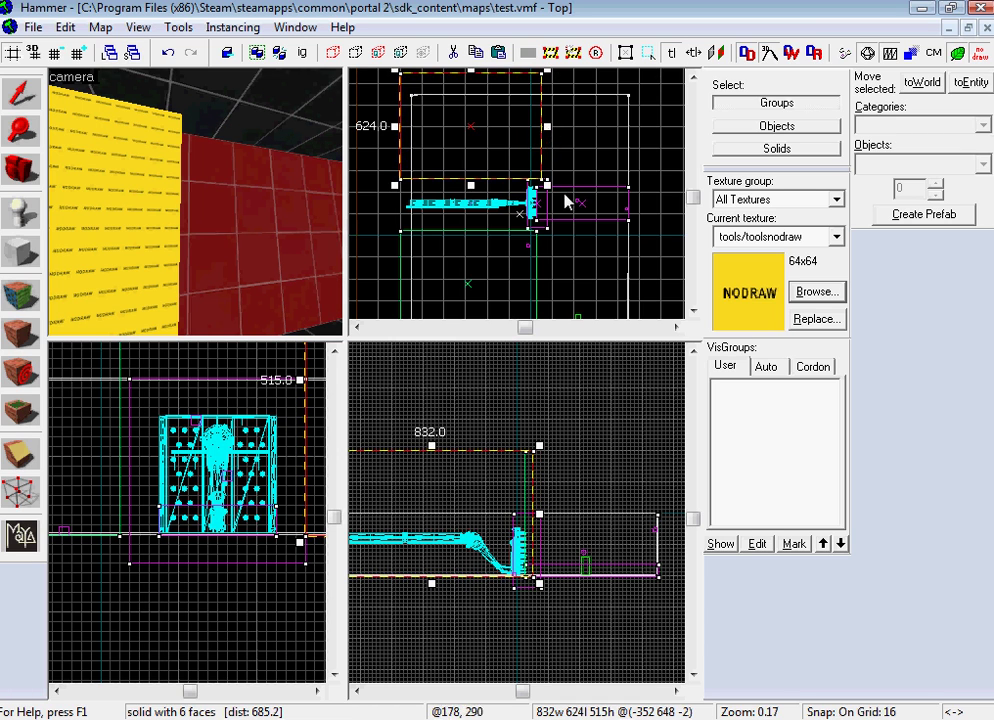
# Extend the opposite wall block at -368 -280 -2 by the same amount, to 832 units wide.
pyautogui.scroll(-3, 568, 204)
pyautogui.scroll(3, 566, 266)
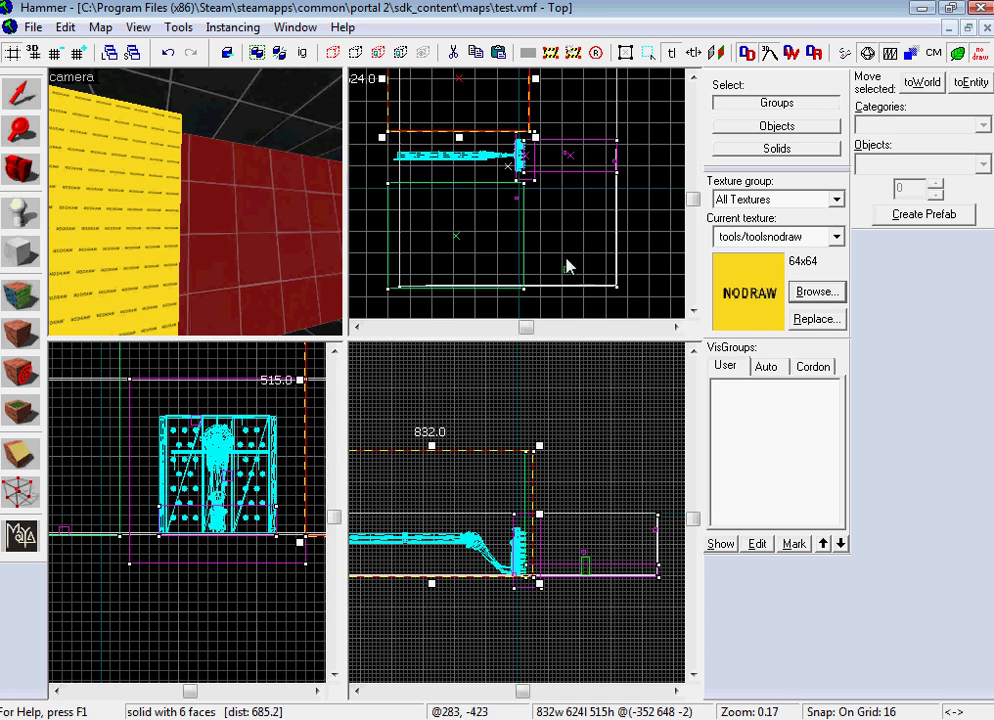
pyautogui.click(195, 203)
pyautogui.press('z')
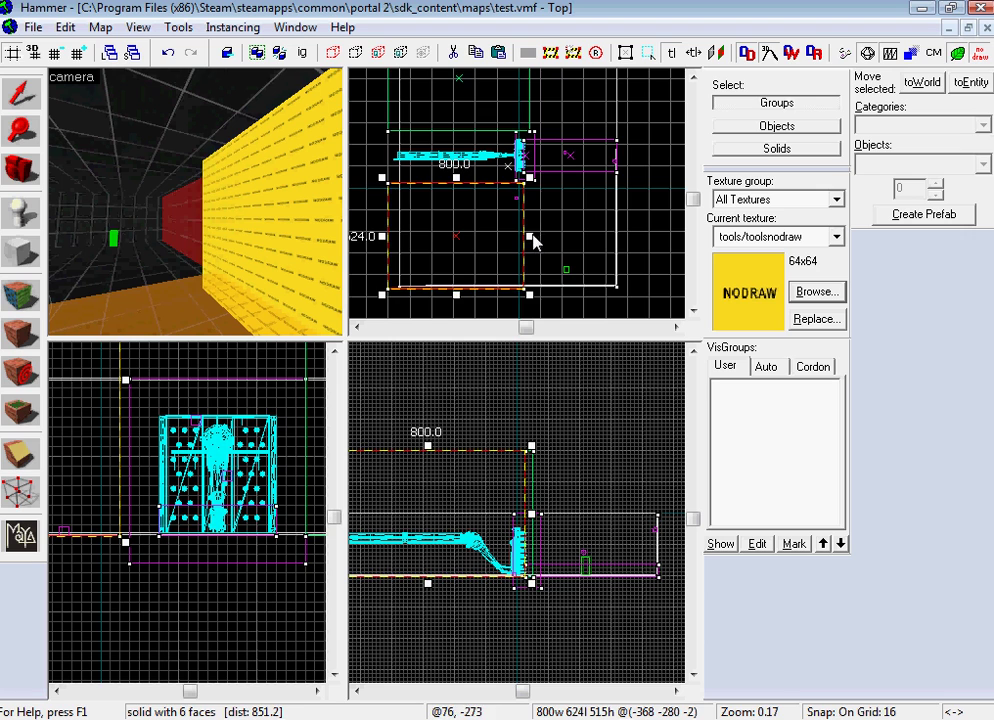
pyautogui.moveTo(531, 238); pyautogui.dragTo(537, 239)
# Bring back the block outline and examine from several angles how it fits the crusher plate and its spikes.
pyautogui.scroll(5, 566, 104)
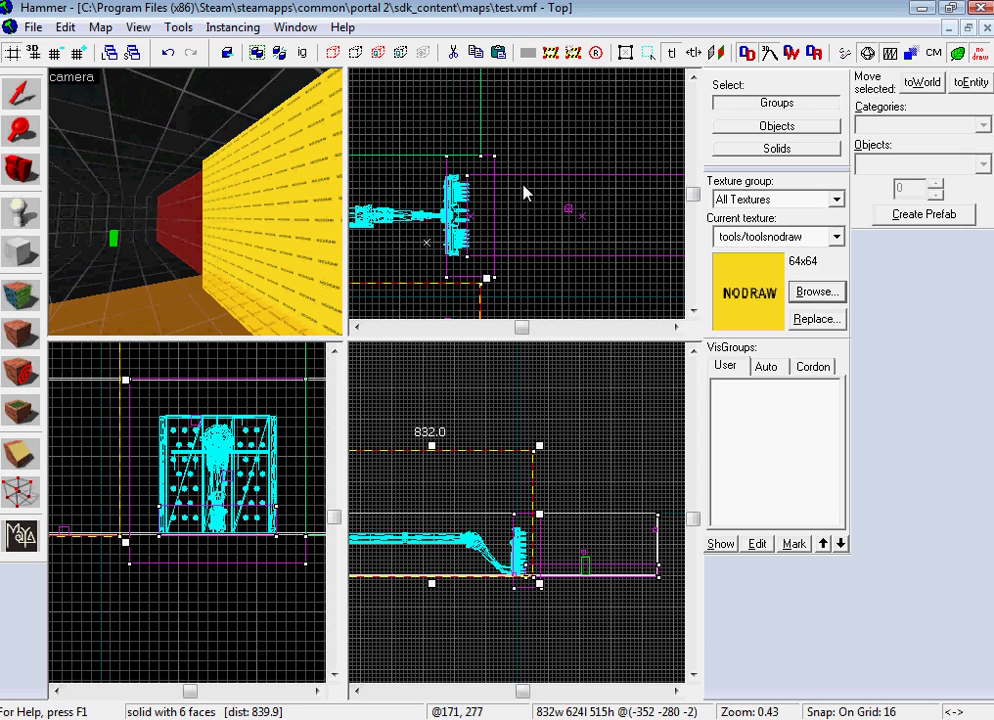
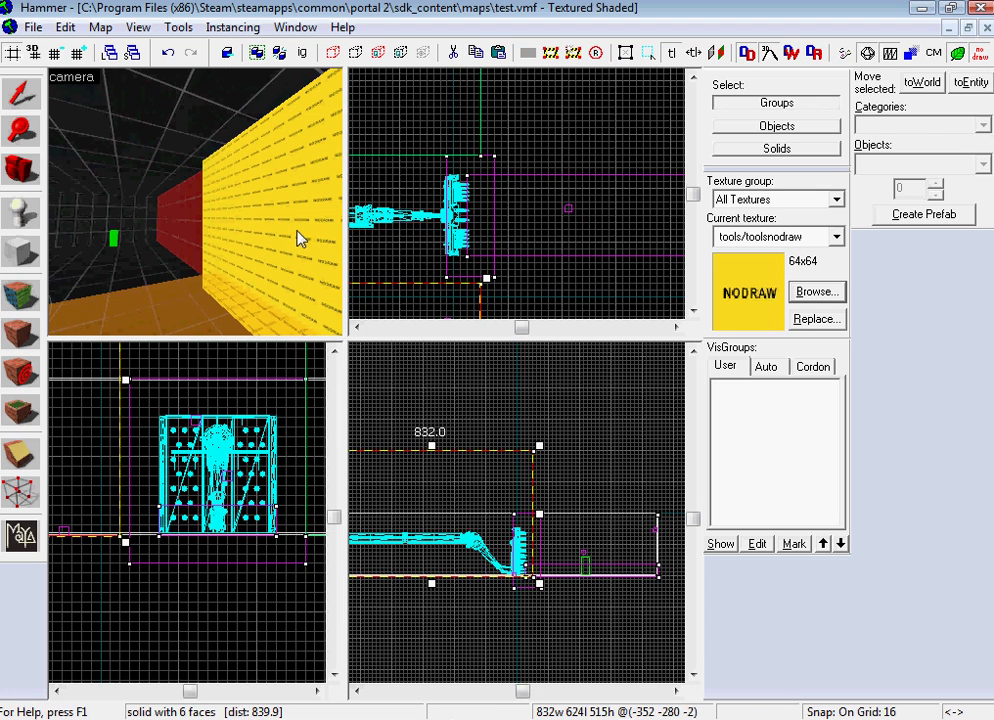
pyautogui.press('z')
pyautogui.press('w')
pyautogui.press('z')
pyautogui.click(17, 250)
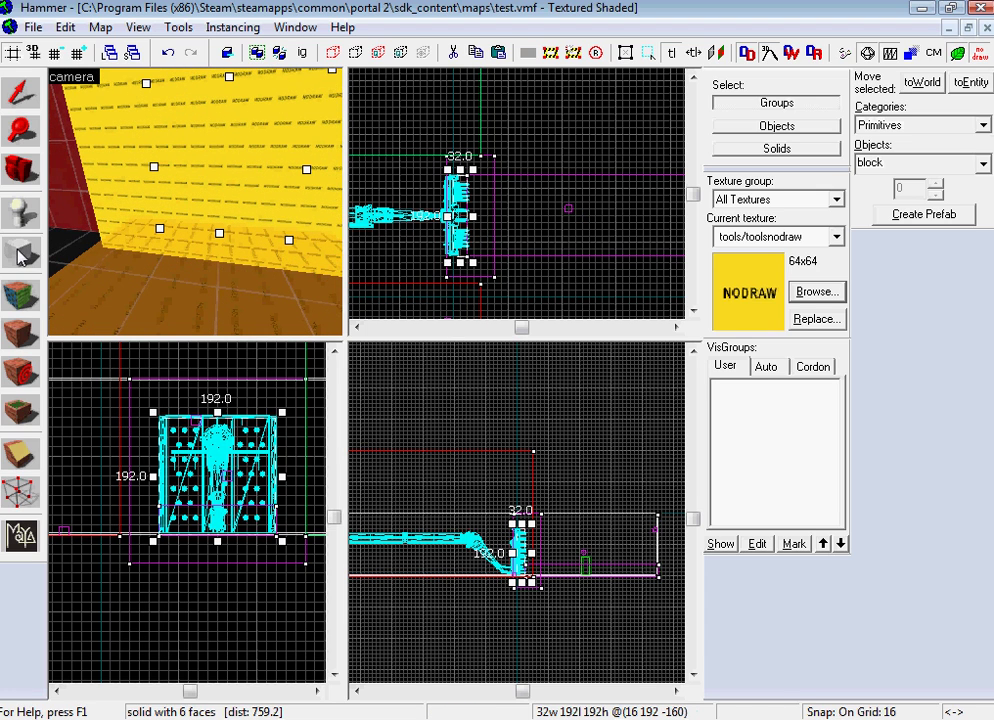
pyautogui.click(255, 215)
pyautogui.moveTo(255, 215); pyautogui.dragTo(200, 206)
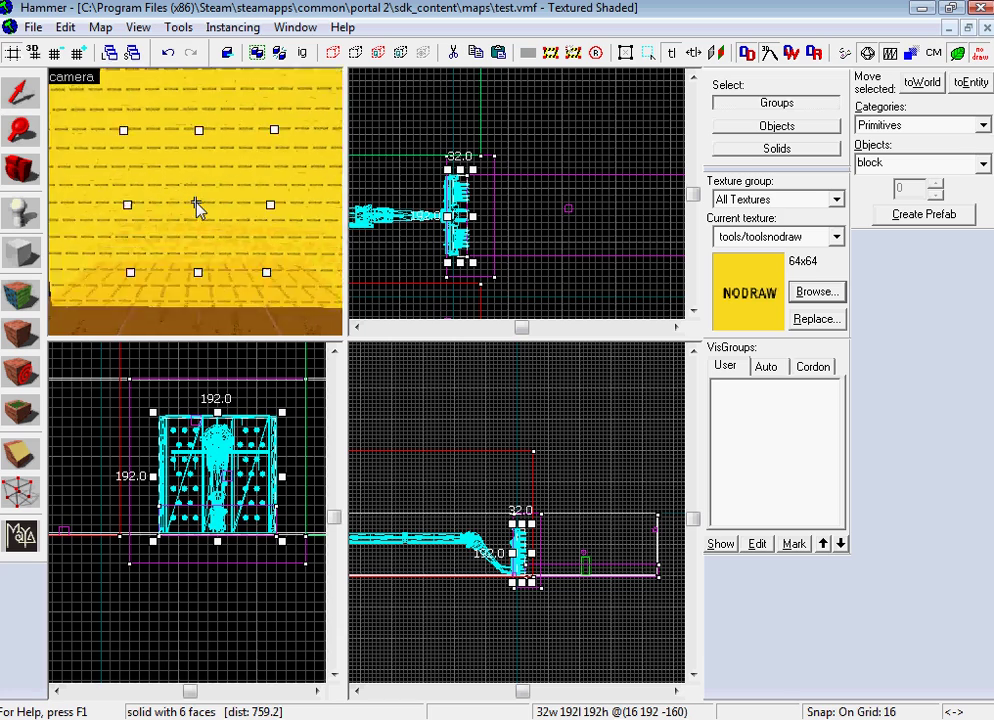
pyautogui.scroll(2, 200, 206)
pyautogui.press('w')
pyautogui.press('s')
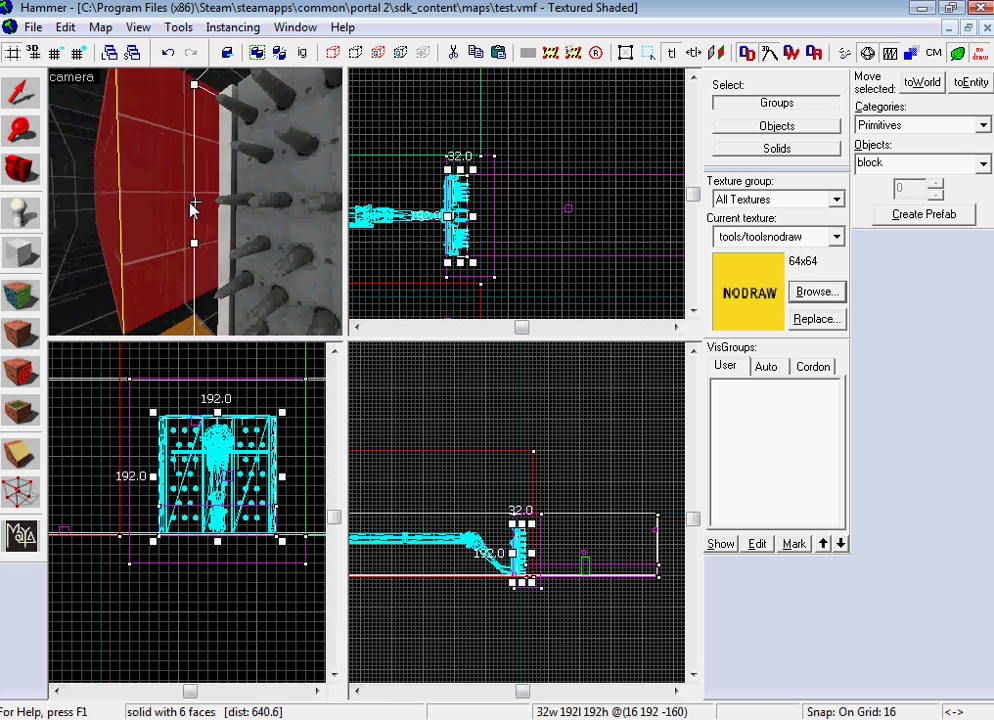
pyautogui.press('s')
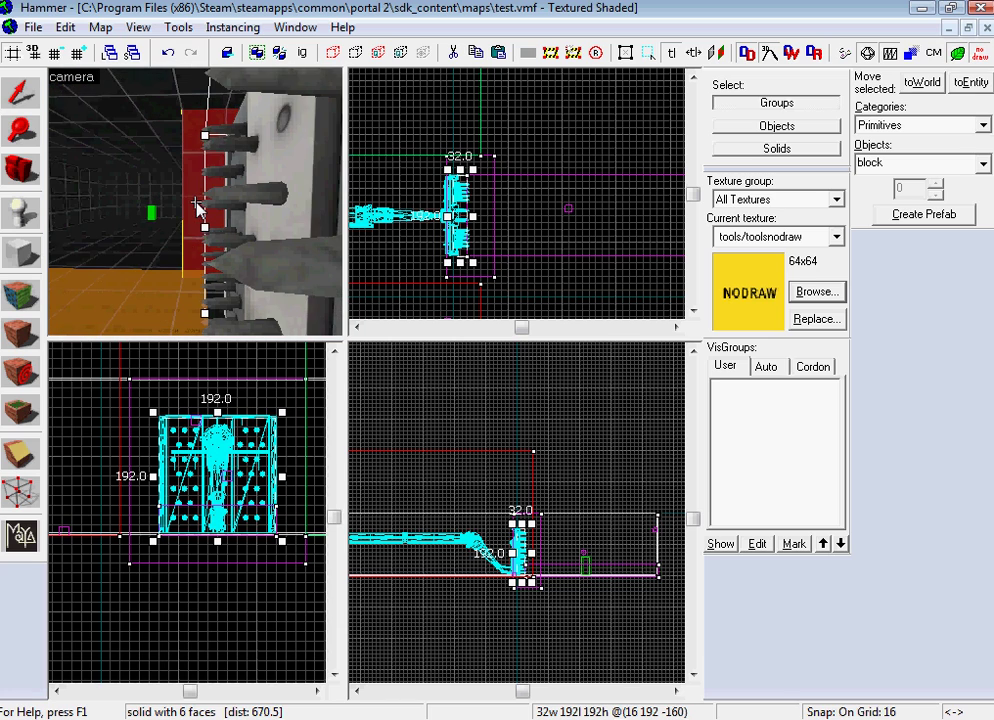
pyautogui.press('Left')
pyautogui.press('Left')
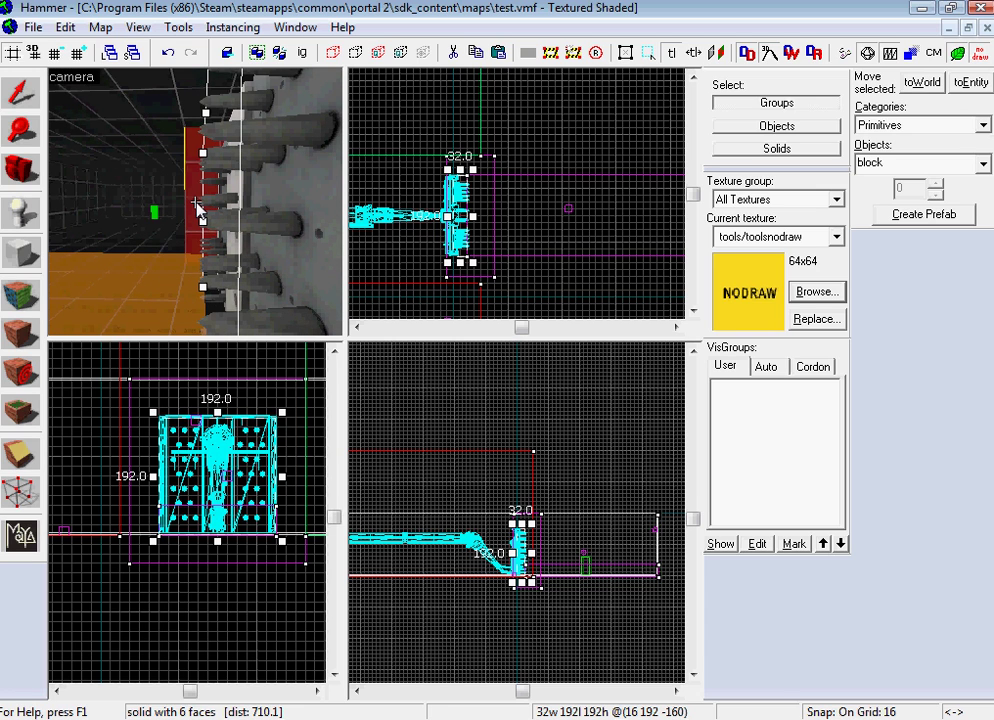
pyautogui.press('a')
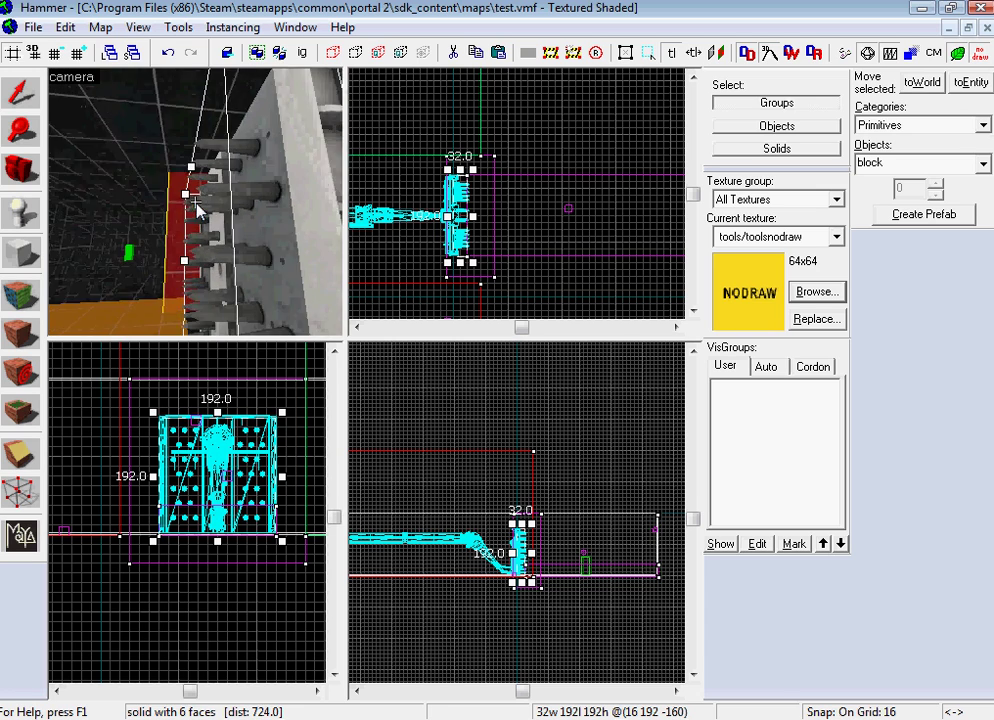
pyautogui.press('w')
pyautogui.press('s')
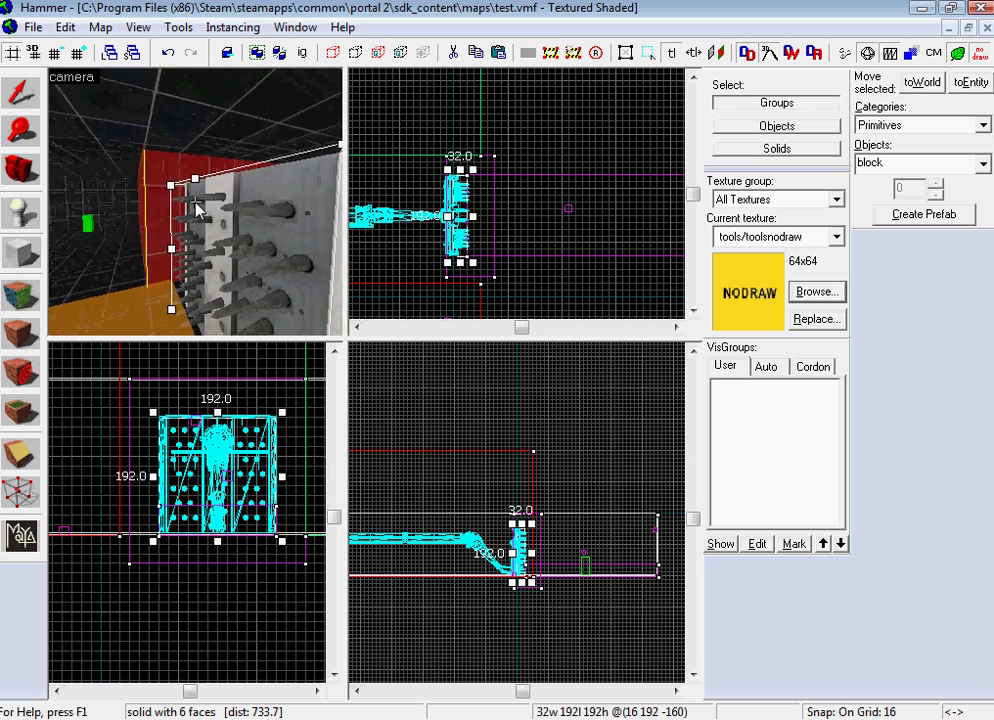
pyautogui.press('d')
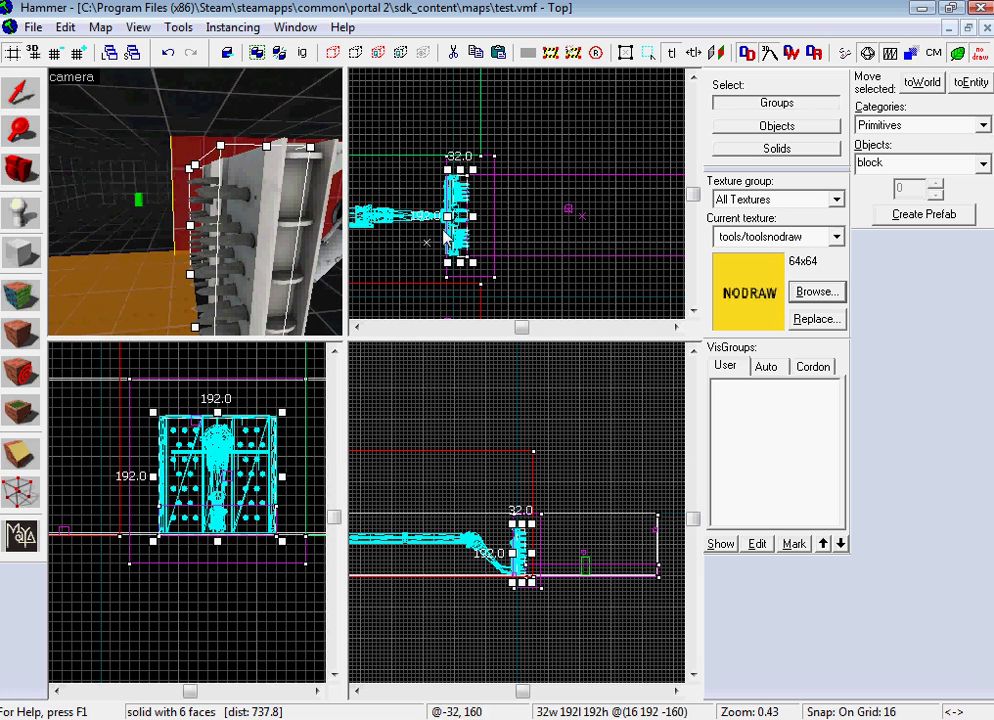
# Extend the block outline forward beyond the spike tips, to a width of 64 units.
pyautogui.click(477, 226)
pyautogui.moveTo(478, 219); pyautogui.dragTo(481, 218)
pyautogui.press('z')
pyautogui.press('a')
pyautogui.press('d')
pyautogui.press('z')
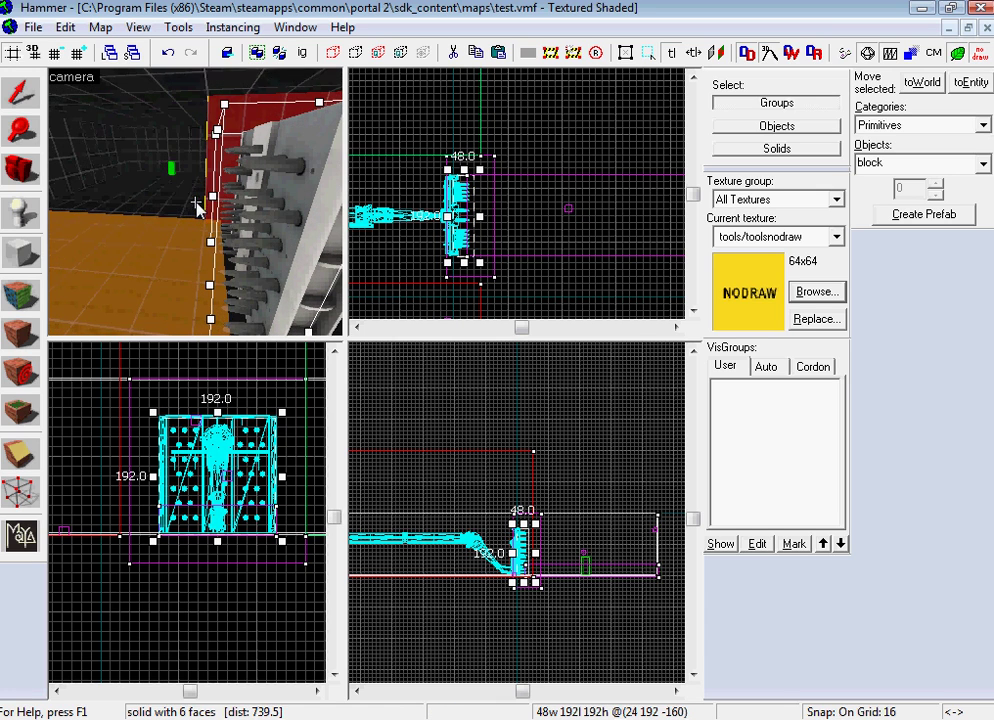
pyautogui.click(478, 218)
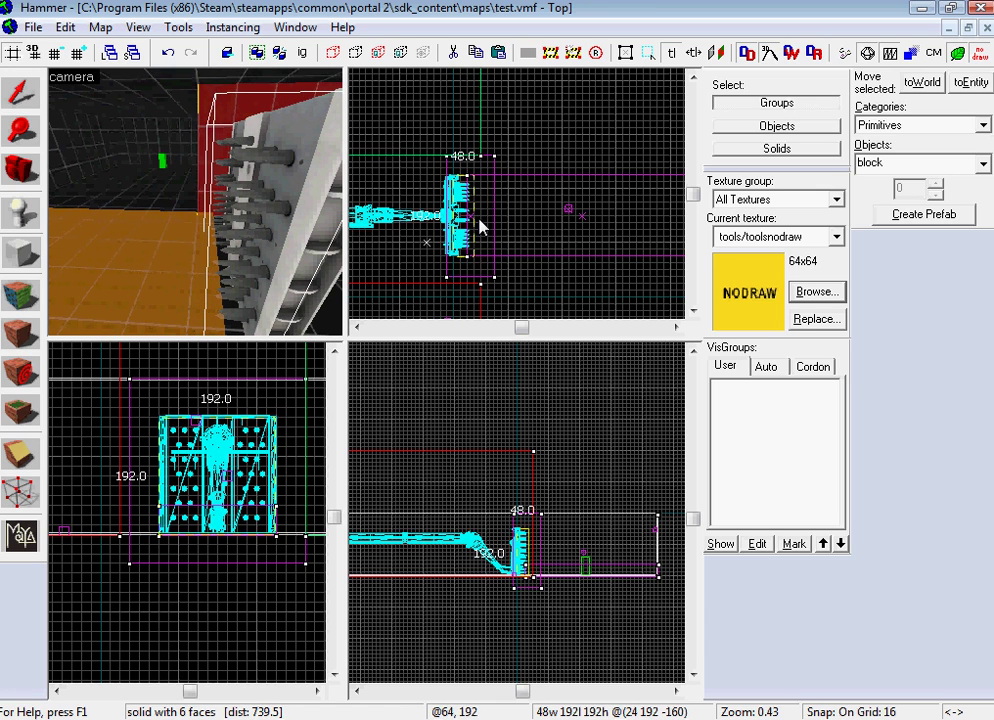
pyautogui.moveTo(482, 219); pyautogui.dragTo(485, 219)
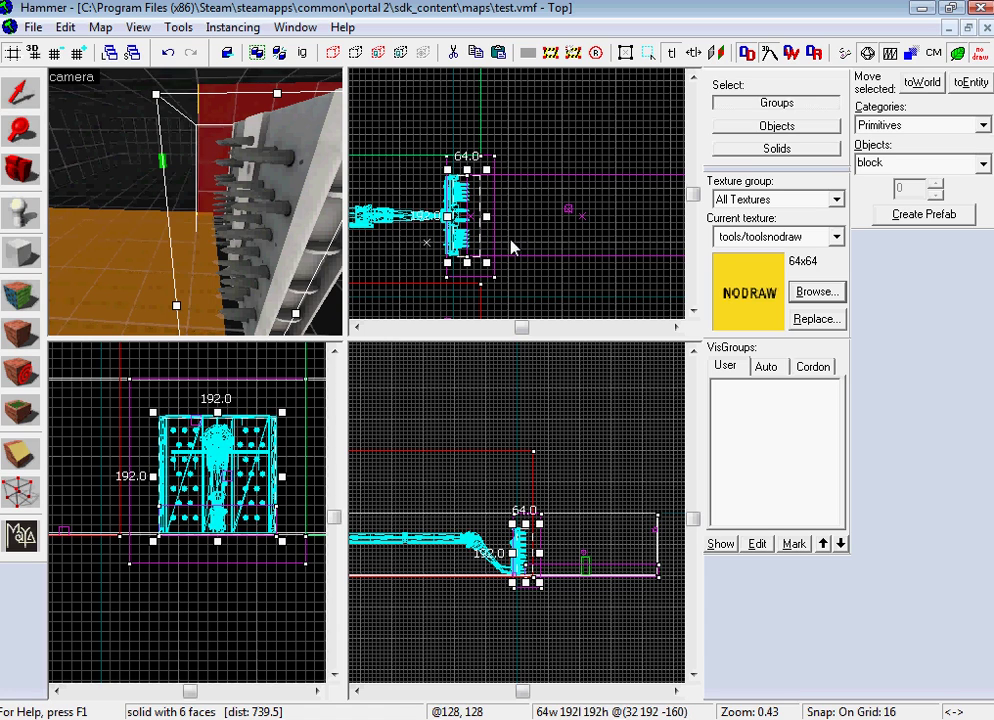
pyautogui.click(506, 245)
# Create the 64 × 192 × 192 unit block over the crusher plate and apply the metal/black_wall_metal_004a texture to it.
pyautogui.click(816, 292)
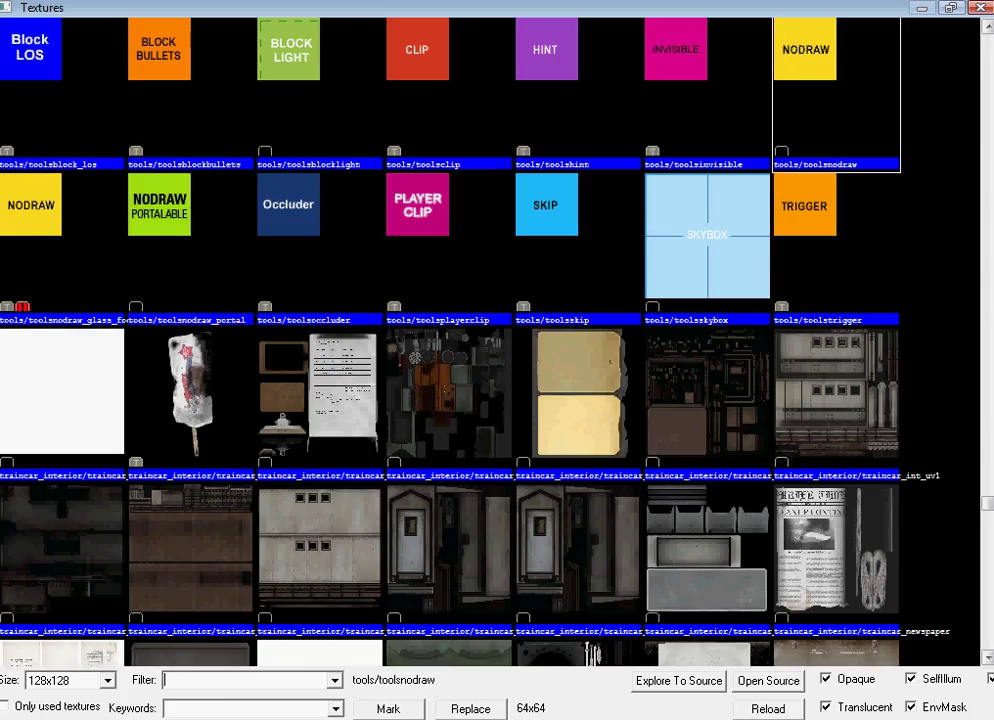
pyautogui.click(988, 163)
pyautogui.scroll(15, 992, 206)
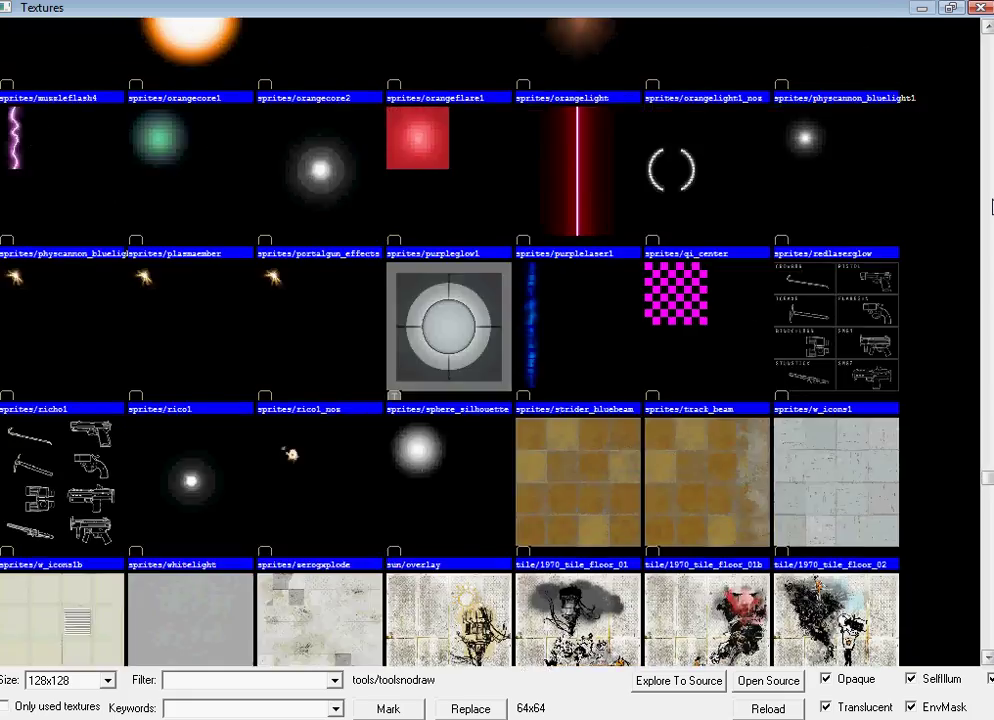
pyautogui.scroll(15, 992, 206)
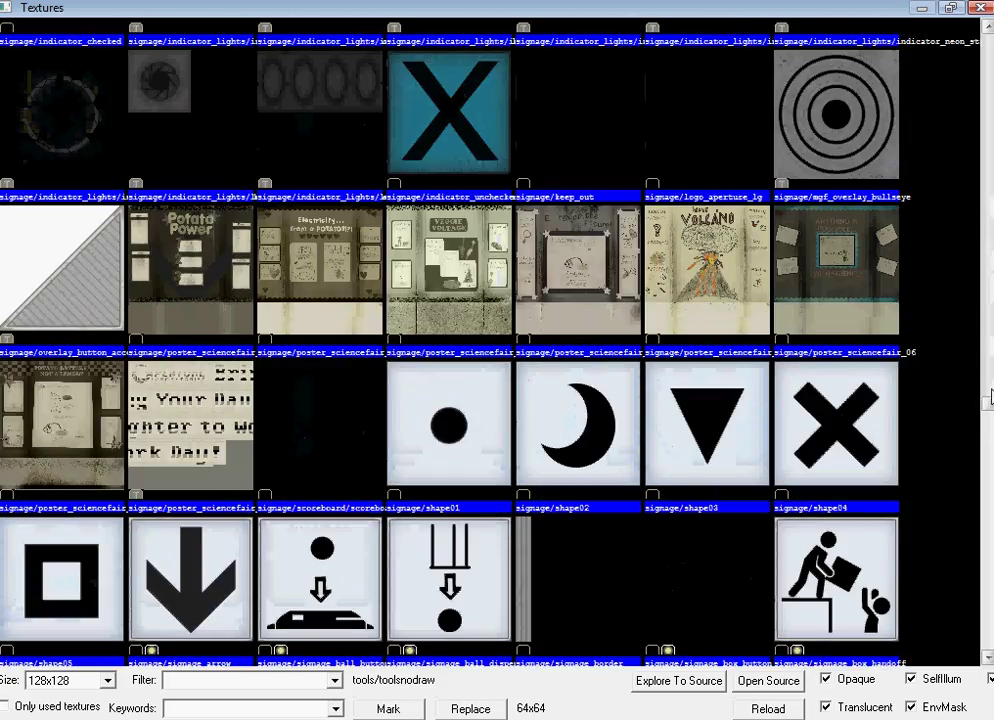
pyautogui.scroll(15, 990, 395)
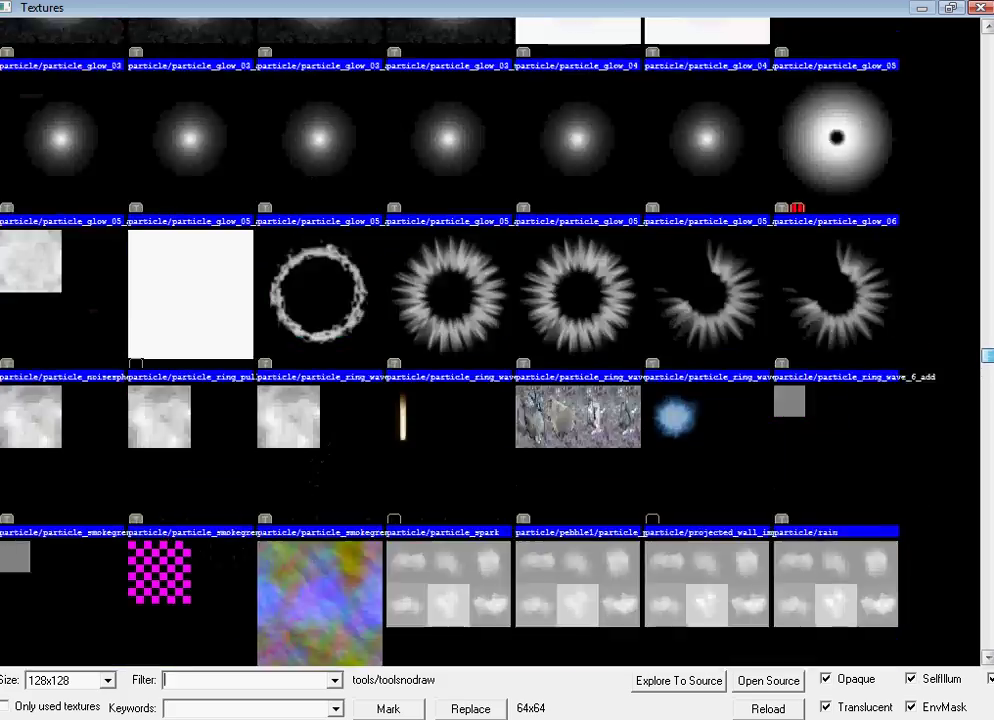
pyautogui.scroll(20, 490, 340)
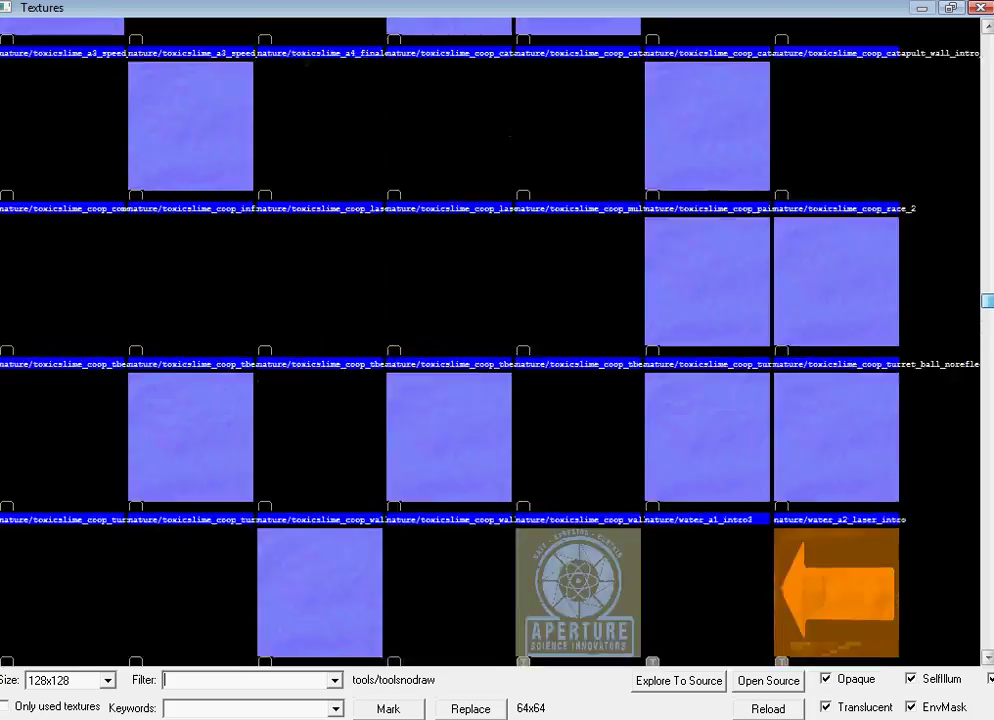
pyautogui.scroll(5, 490, 340)
pyautogui.moveTo(988, 272); pyautogui.dragTo(988, 259)
pyautogui.scroll(5, 794, 206)
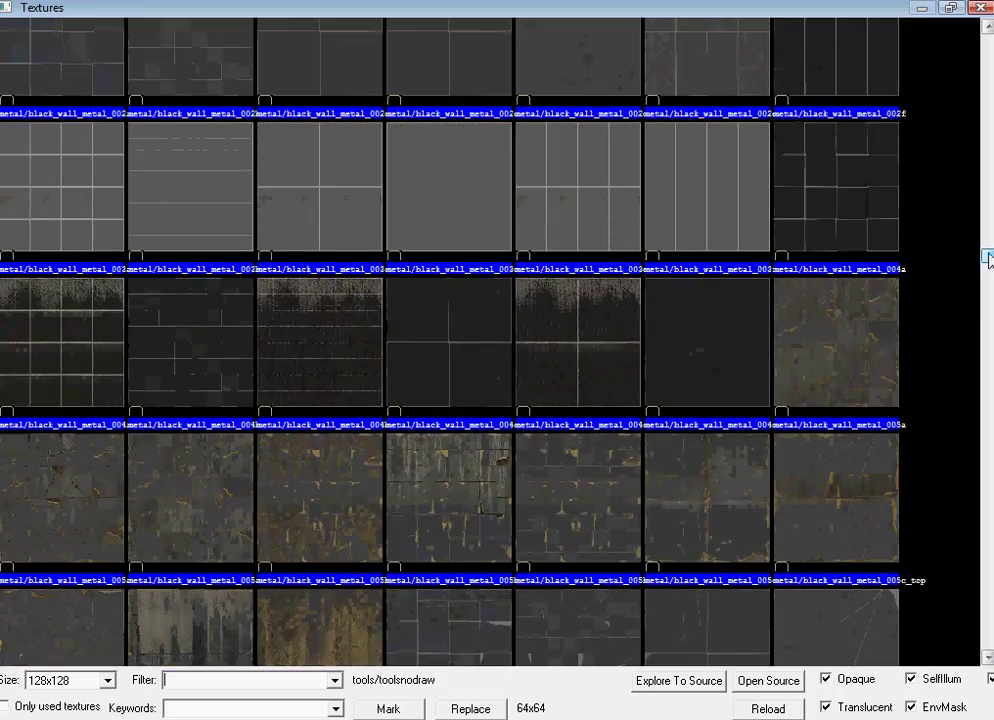
pyautogui.doubleClick(794, 206)
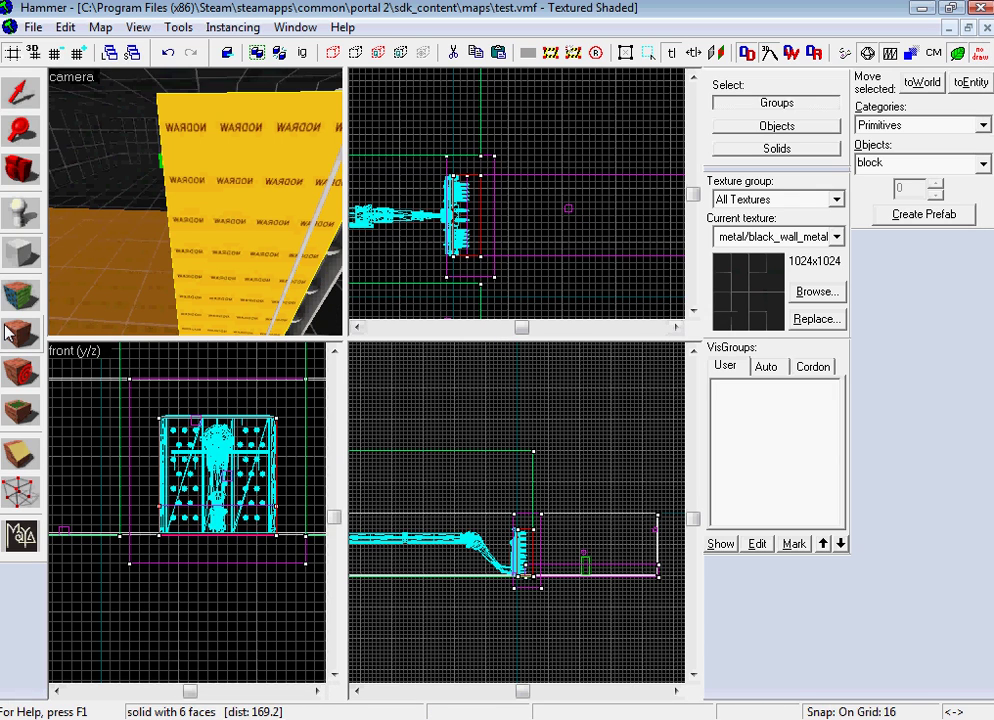
pyautogui.click(7, 330)
# Select the wall block at -352 -280 -2 and extend its inner side to the crusher plate's edge, making it 688 units long.
pyautogui.press('z')
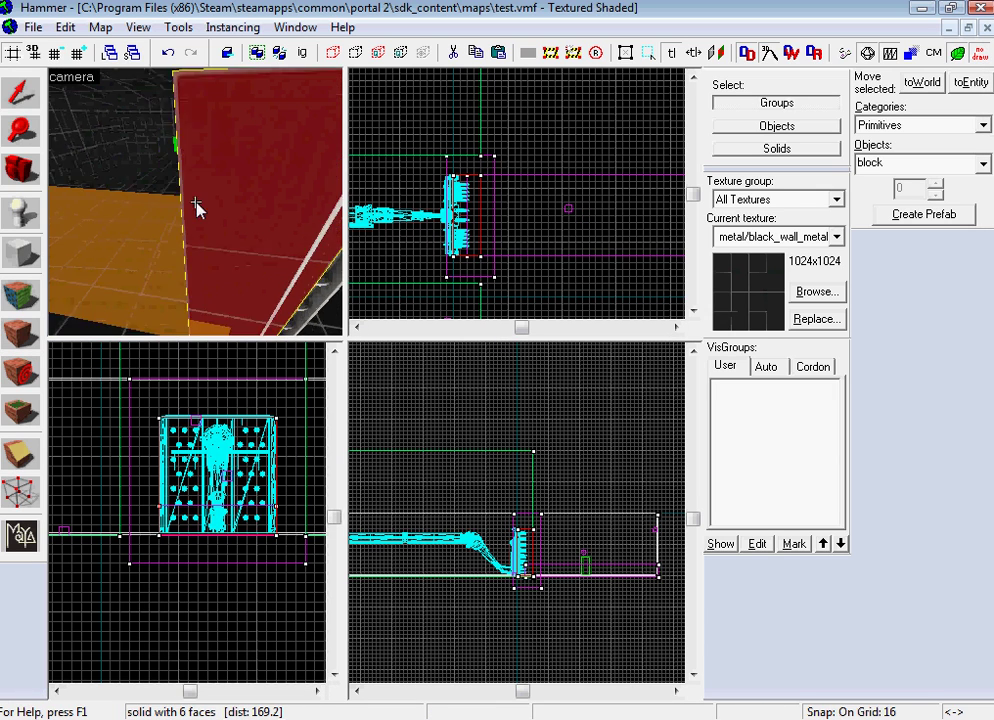
pyautogui.press('w')
pyautogui.press('w')
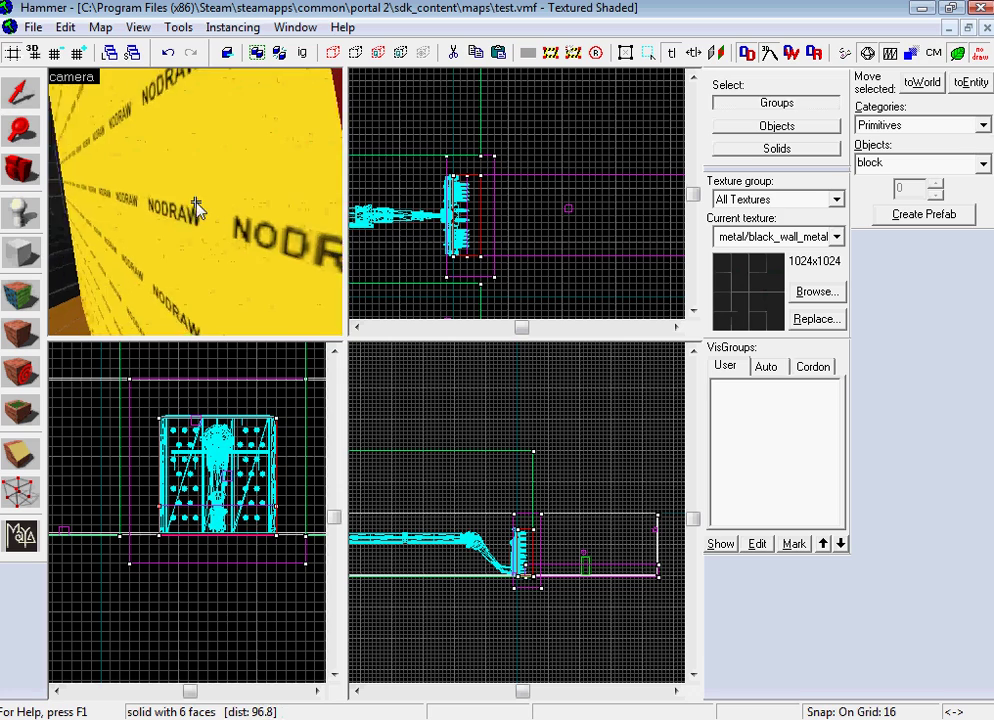
pyautogui.press('a')
pyautogui.press('d')
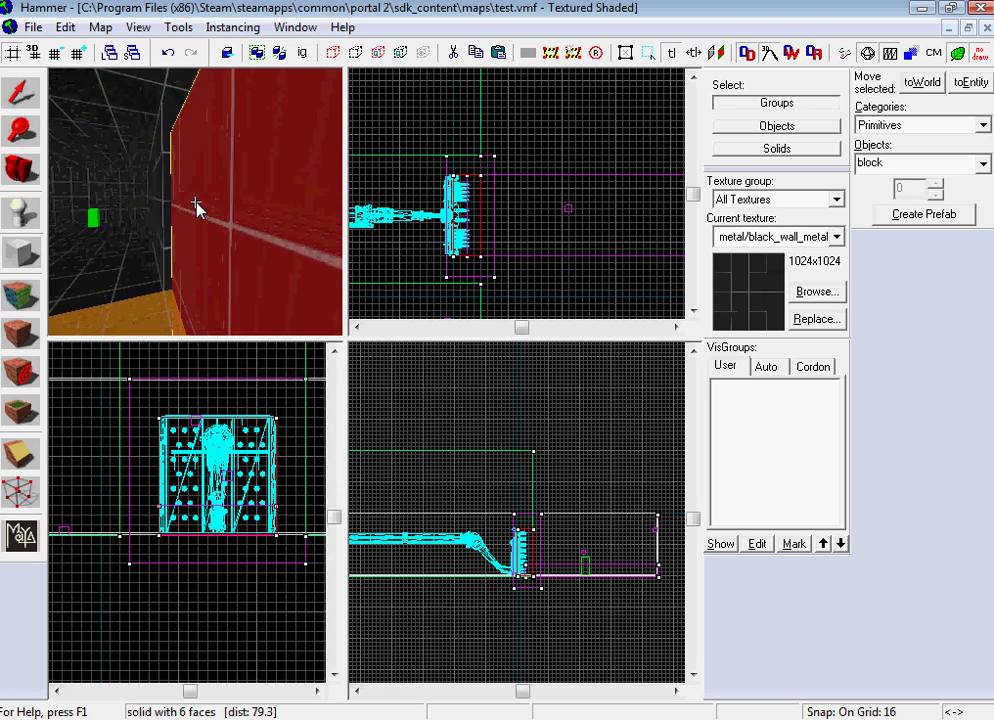
pyautogui.press('w')
pyautogui.press('w')
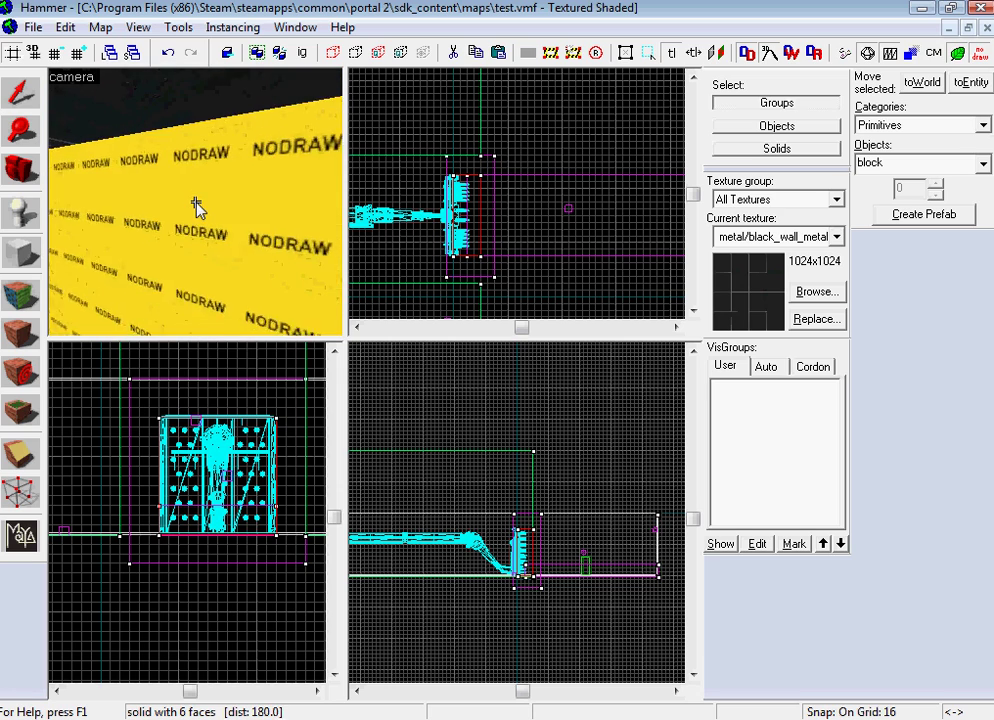
pyautogui.press('w')
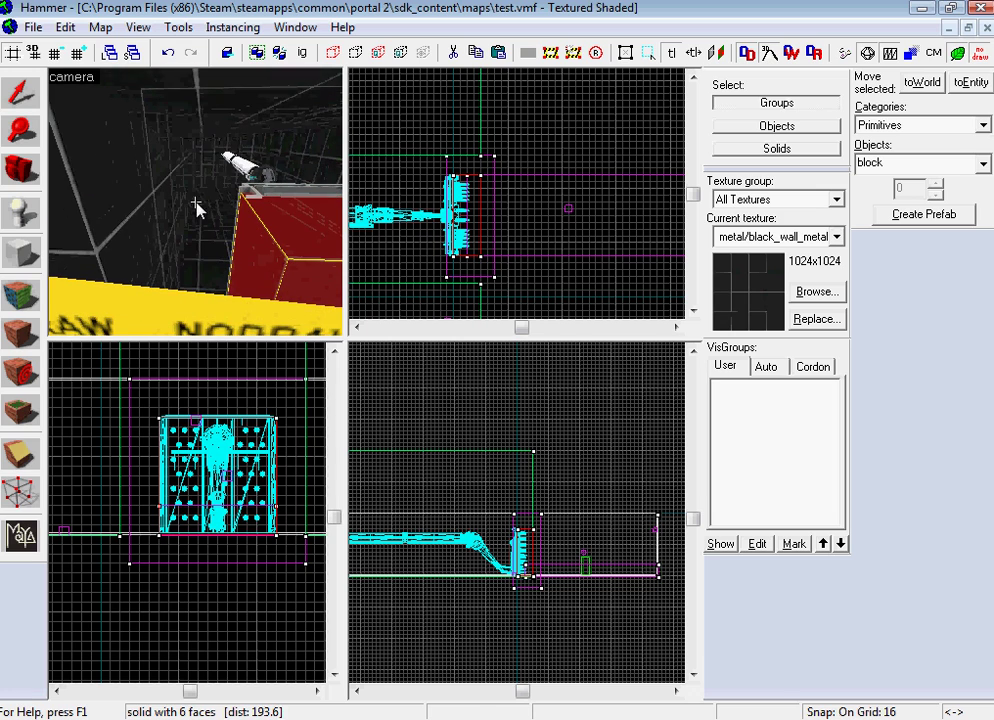
pyautogui.click(18, 95)
pyautogui.click(140, 163)
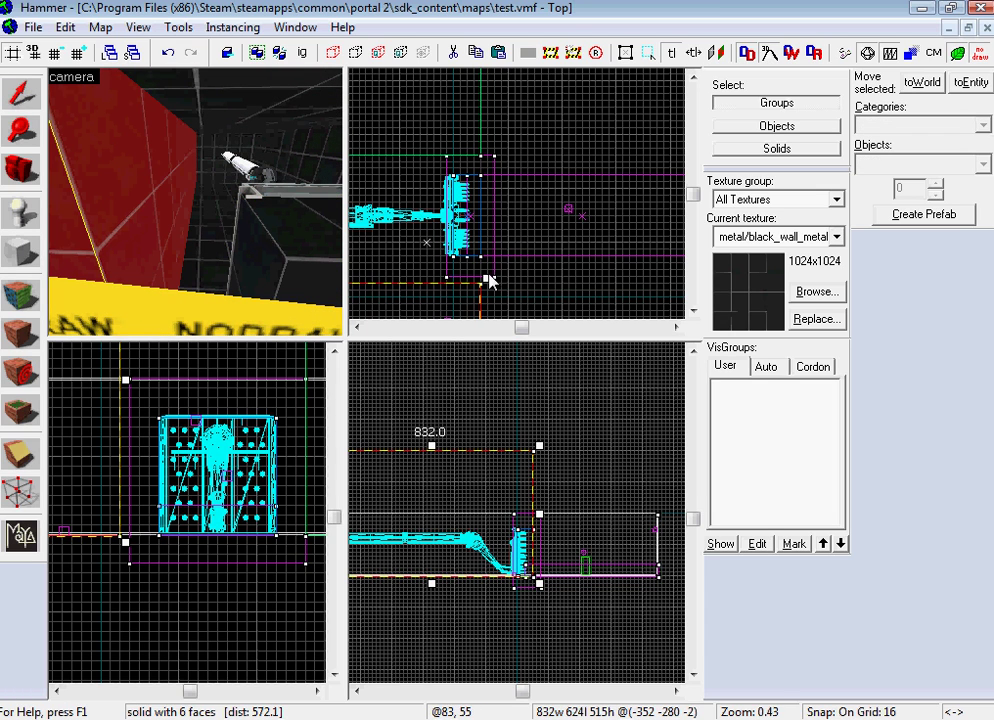
pyautogui.moveTo(490, 282); pyautogui.dragTo(490, 256)
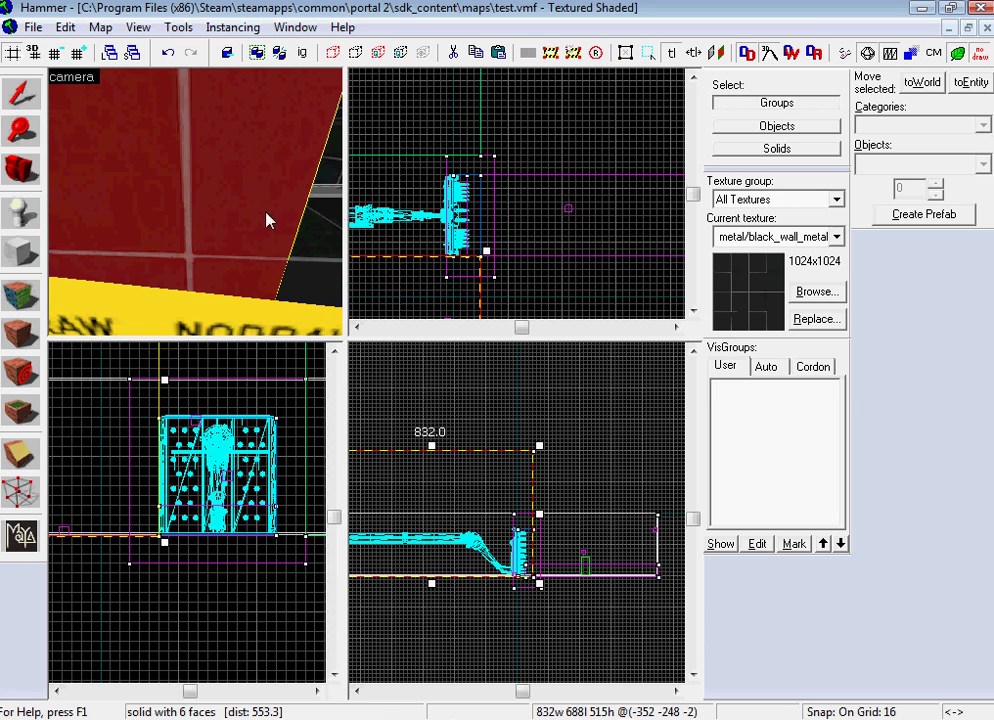
# Select the six-object room group and lower its top to the crusher plate's upper edge, for a height of 192 units.
pyautogui.press('z')
pyautogui.press('z')
pyautogui.click(185, 149)
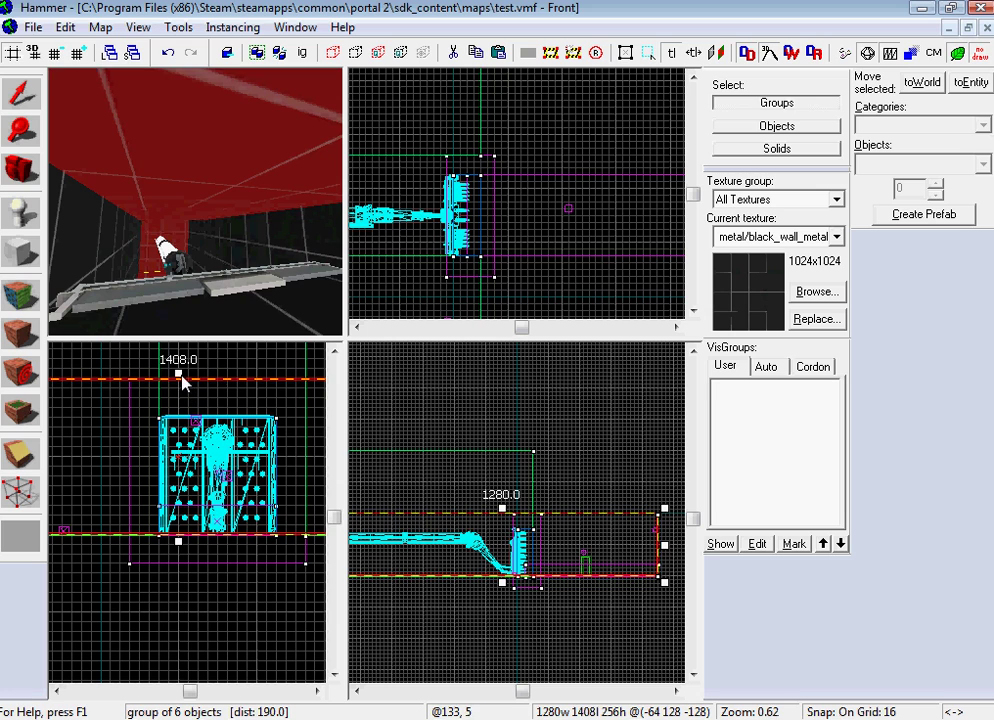
pyautogui.moveTo(183, 380); pyautogui.dragTo(166, 410)
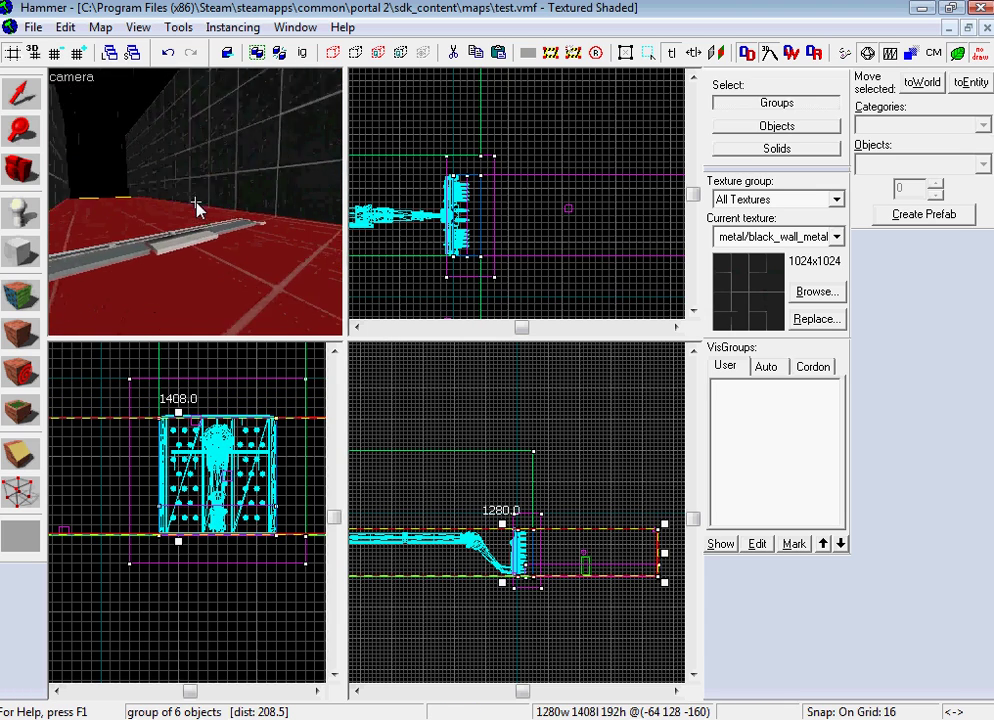
pyautogui.press('w')
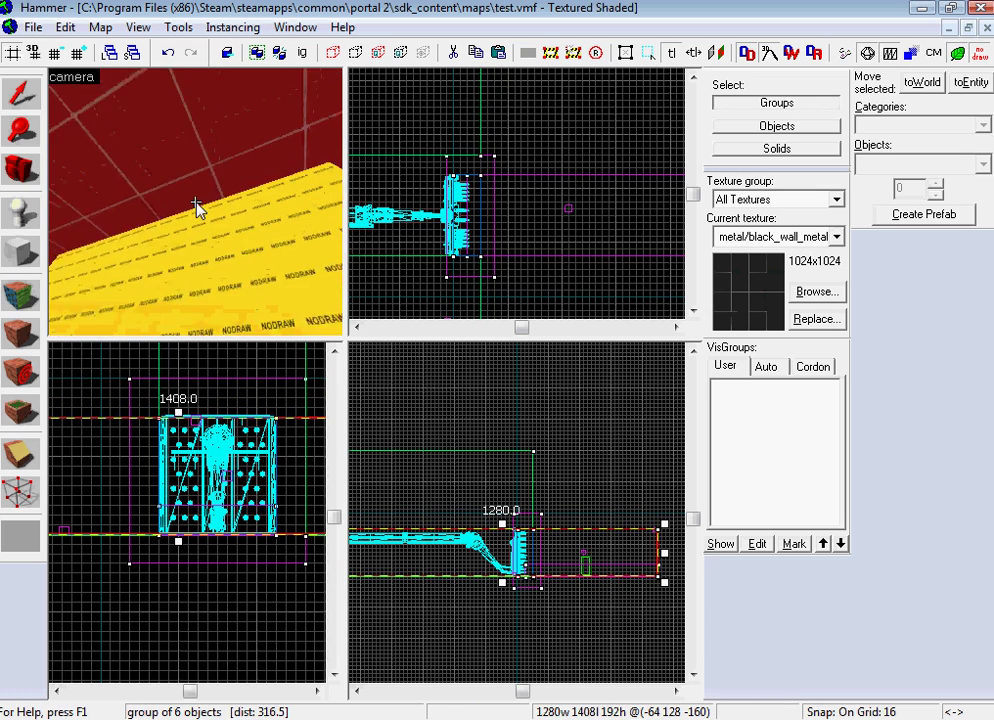
pyautogui.press('w')
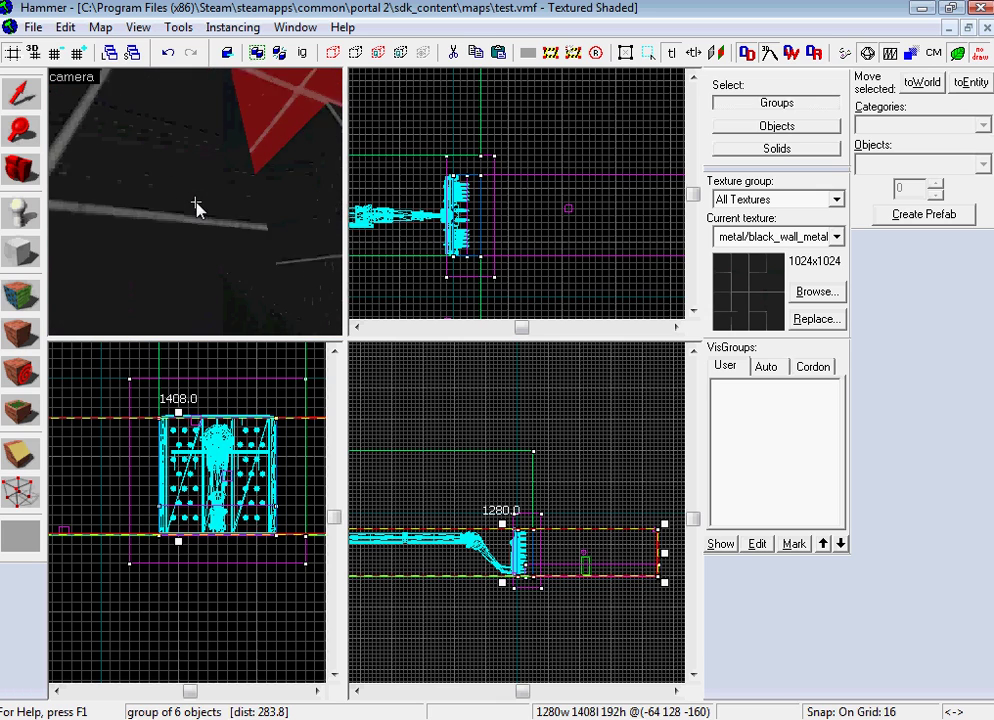
pyautogui.moveTo(197, 208); pyautogui.dragTo(197, 208)
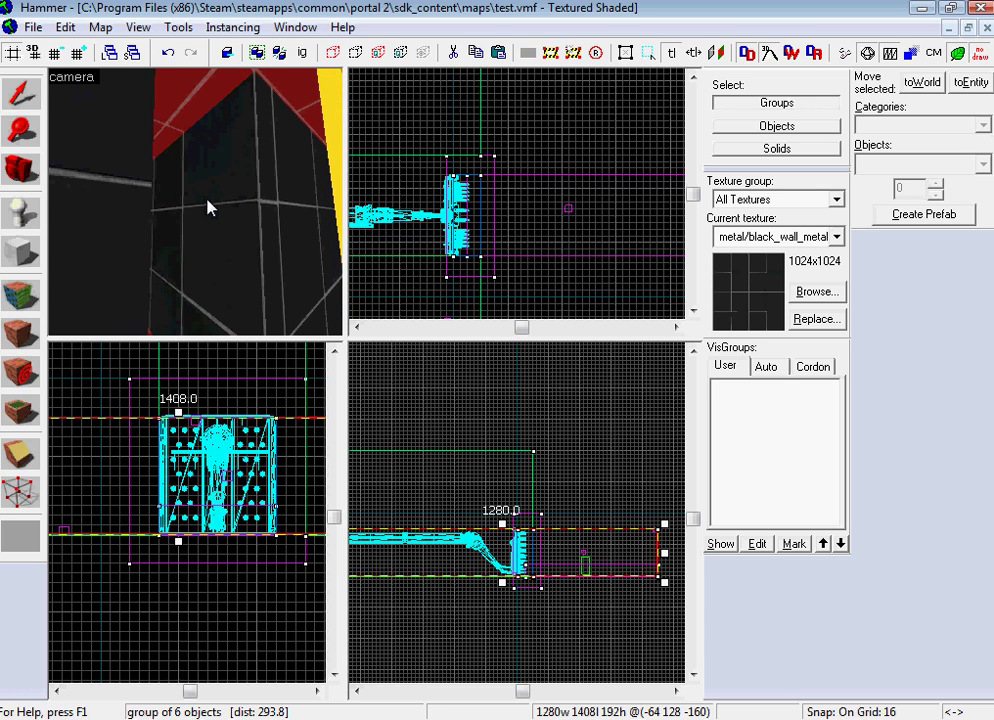
# Undo the room group's height change, check the ceiling above the crusher, and lower the group to 192 units high again.
pyautogui.hotkey('ctrl', 'z')
pyautogui.press('z')
pyautogui.press('s')
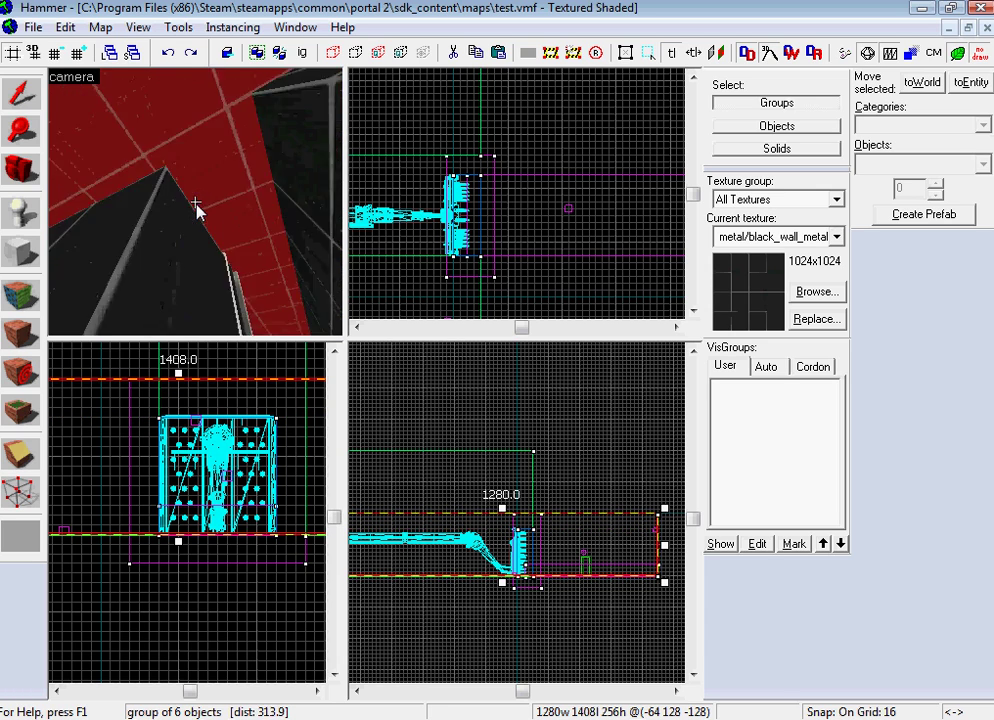
pyautogui.moveTo(197, 208); pyautogui.dragTo(197, 210)
pyautogui.press('s')
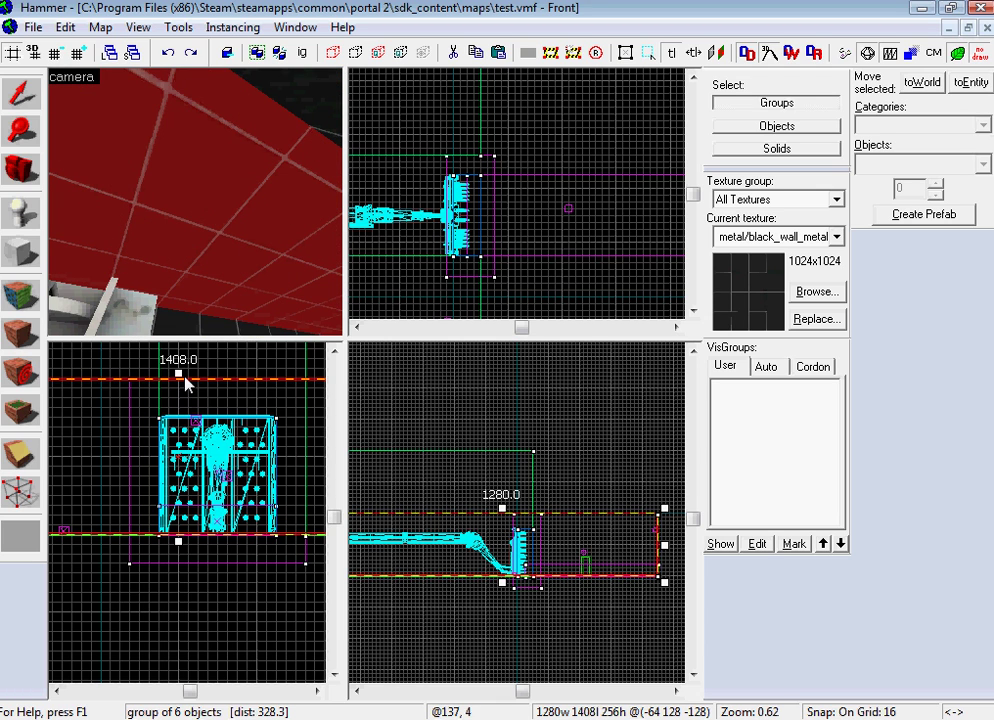
pyautogui.moveTo(181, 374); pyautogui.dragTo(180, 411)
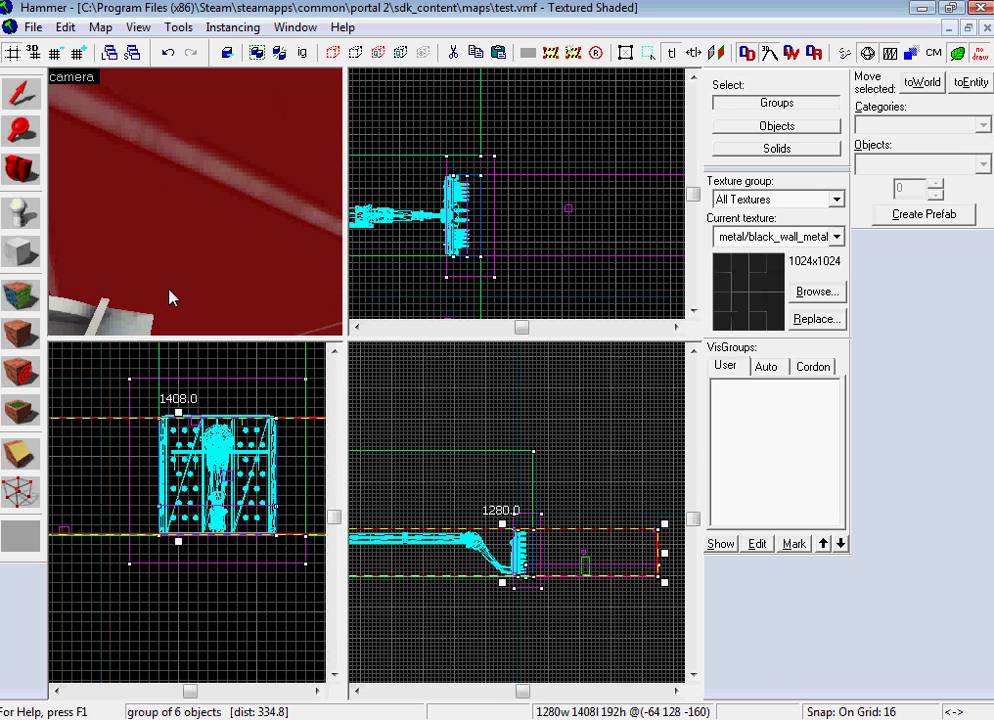
# Select the opposite wall block at -352 648 -2 and extend its inner side to the crusher plate's edge, making it 672 units long.
pyautogui.press('z')
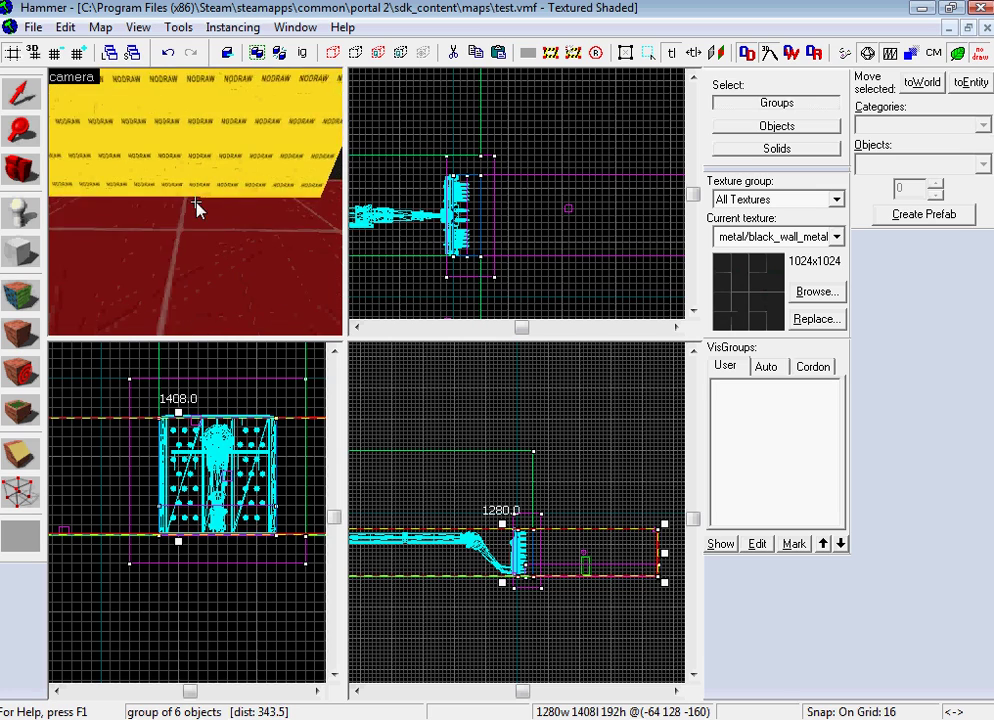
pyautogui.moveTo(197, 207); pyautogui.dragTo(197, 207)
pyautogui.click(197, 207)
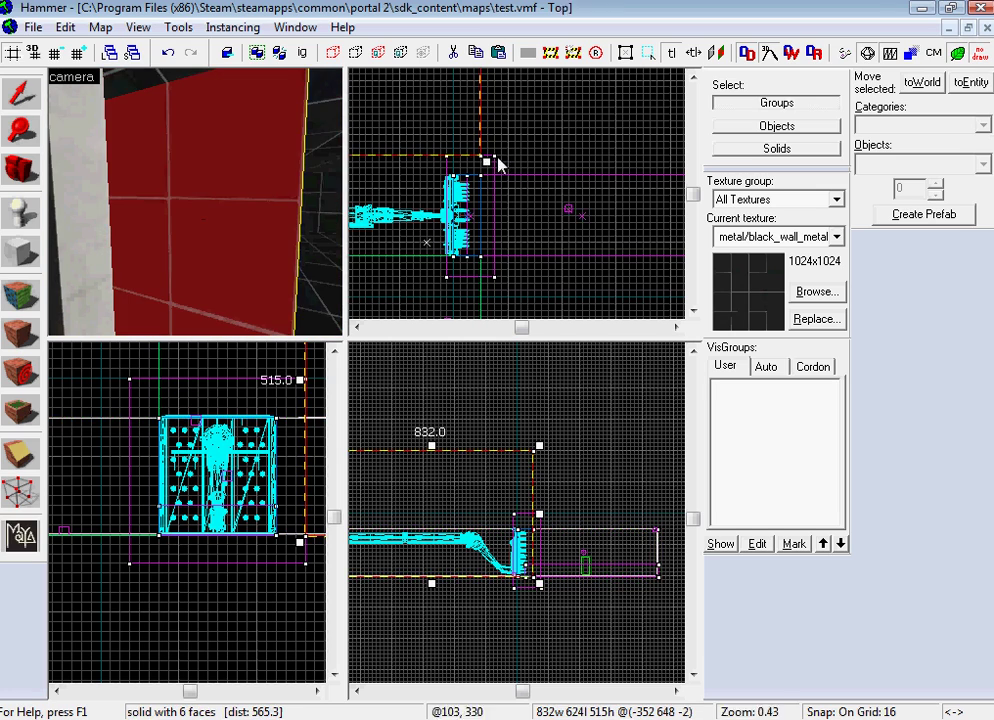
pyautogui.moveTo(487, 165); pyautogui.dragTo(487, 181)
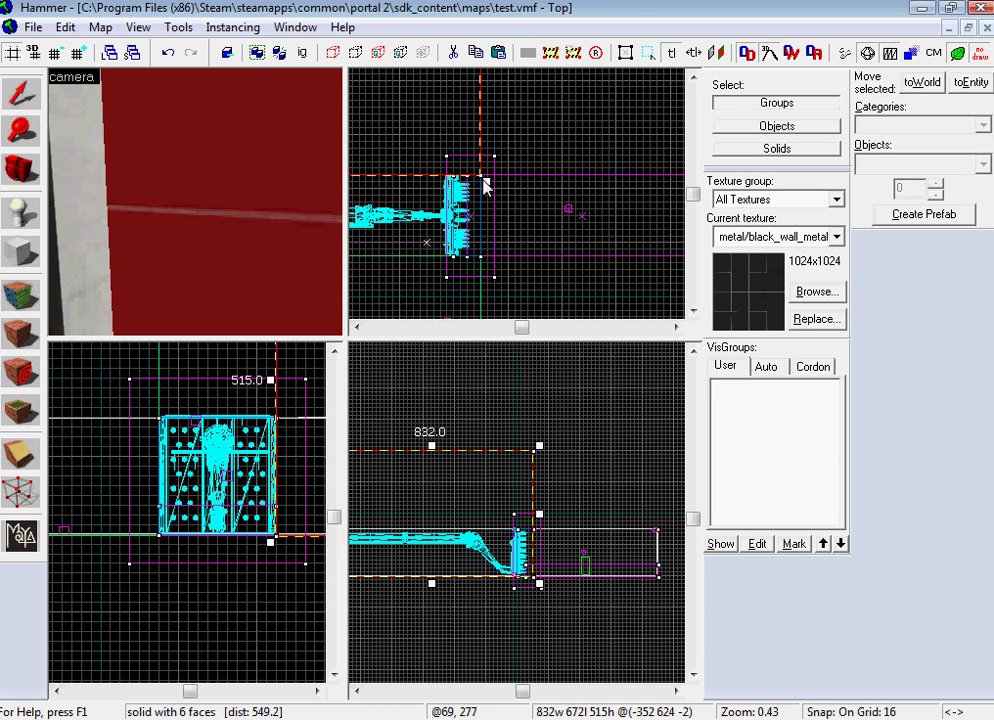
# Select the wall block at -352 -248 -2, tie it to an entity, and set its class to func_brush.
pyautogui.moveTo(197, 207); pyautogui.dragTo(193, 195)
pyautogui.press('w')
pyautogui.press('s')
pyautogui.hotkey('alt', 'Return')
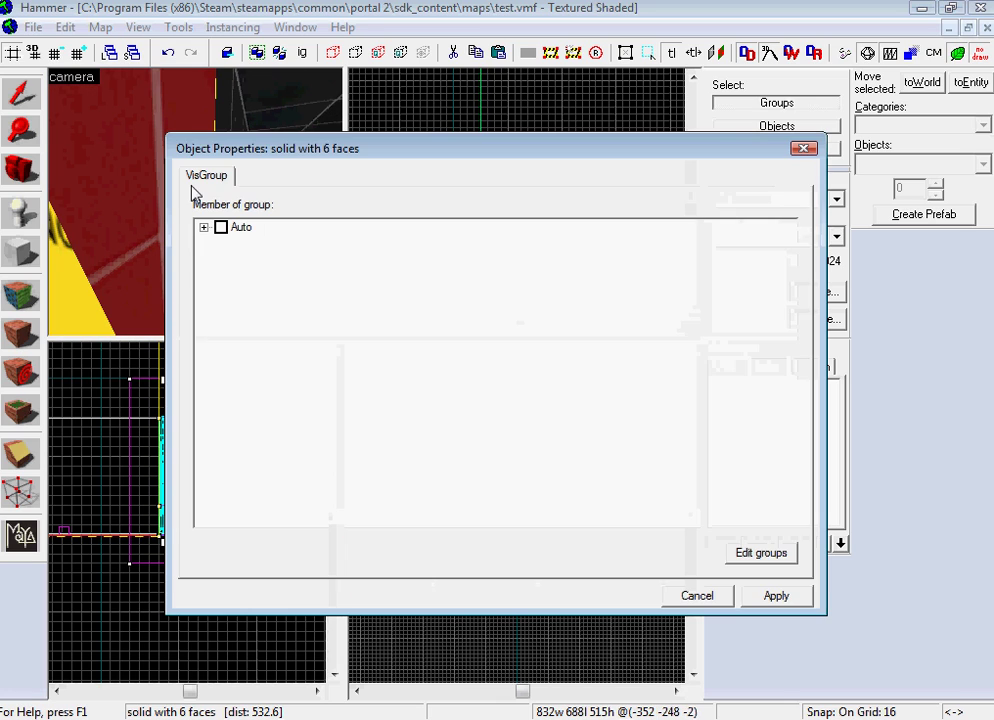
pyautogui.click(697, 596)
pyautogui.hotkey('ctrl', 't')
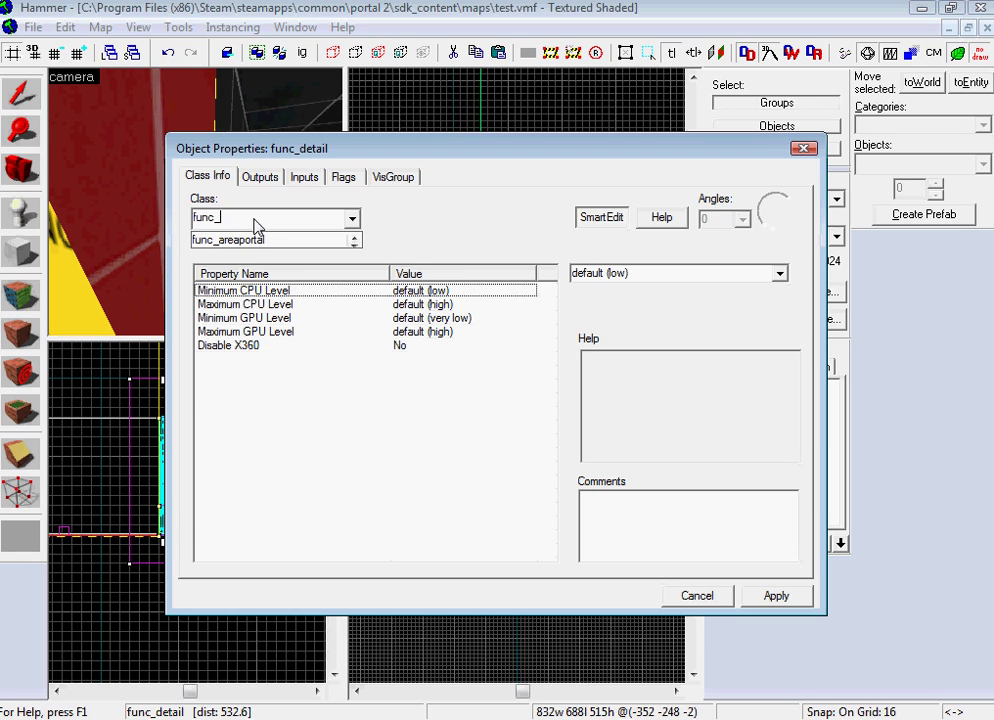
pyautogui.write('func_brush')
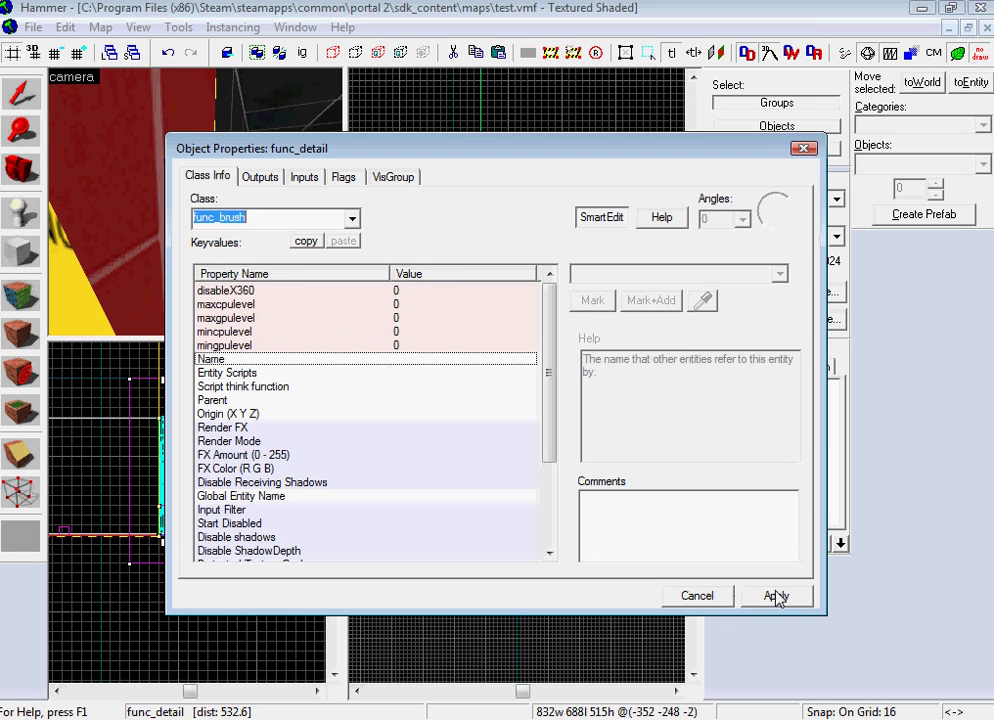
pyautogui.click(776, 597)
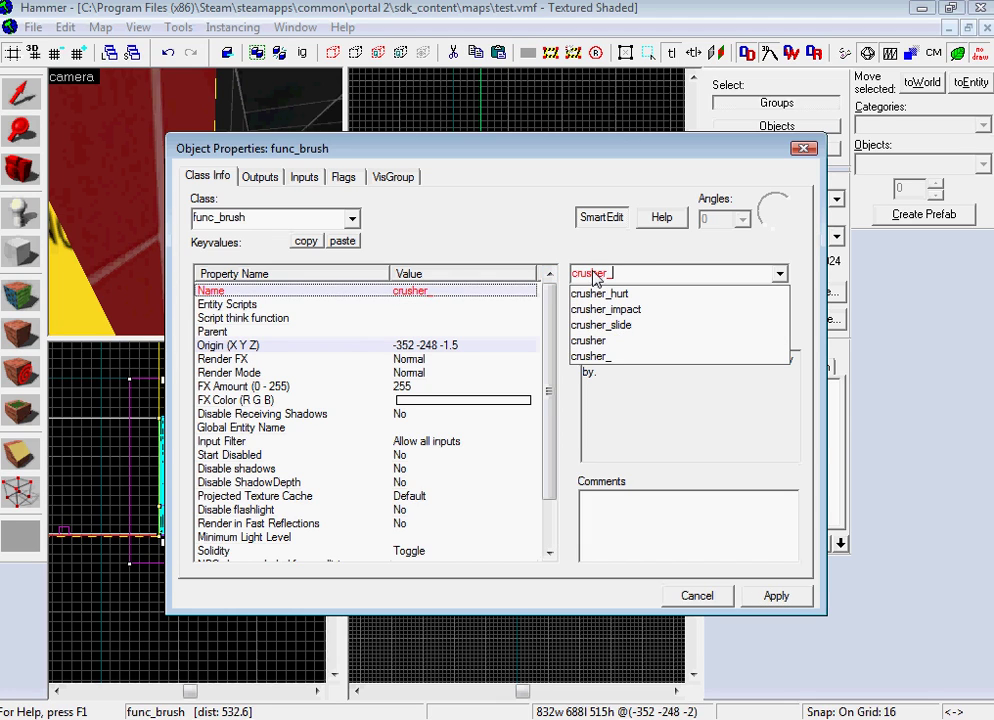
# Name the func_brush crusher_brush and set its parent to crusher.
pyautogui.click(776, 597)
pyautogui.click(450, 331)
pyautogui.click(779, 273)
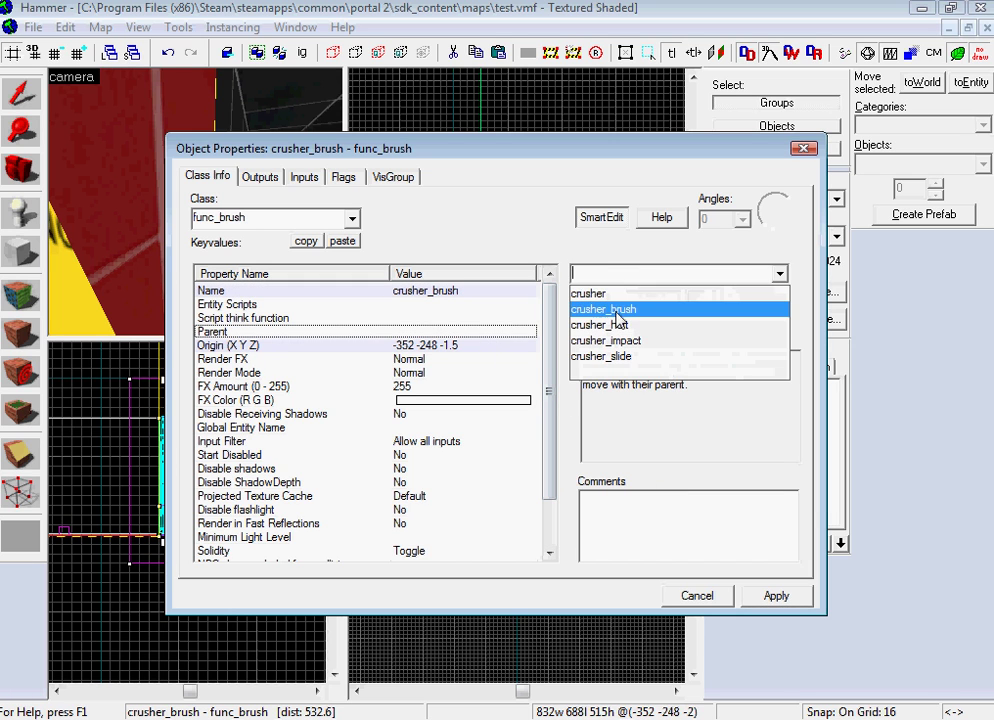
pyautogui.click(600, 291)
pyautogui.click(776, 597)
pyautogui.click(710, 596)
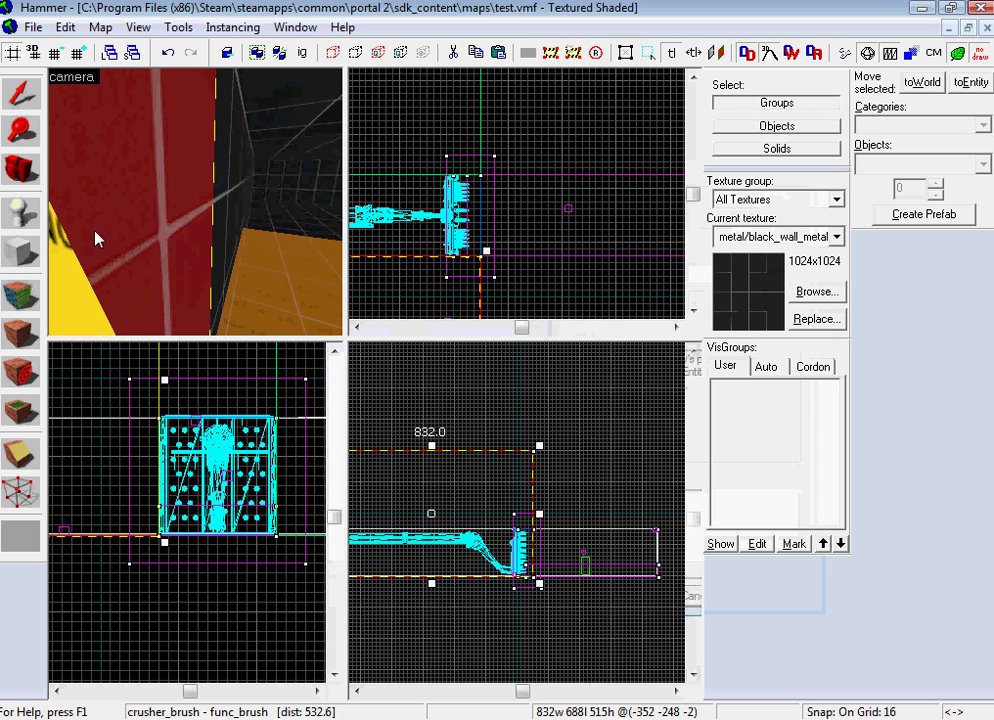
# Duplicate the logic_auto's OnMapSpawn output and retarget the copy to crusher_brush with SetParentAttachmentMaintainOffset and parameter base_attach.
pyautogui.press('z')
pyautogui.press('s')
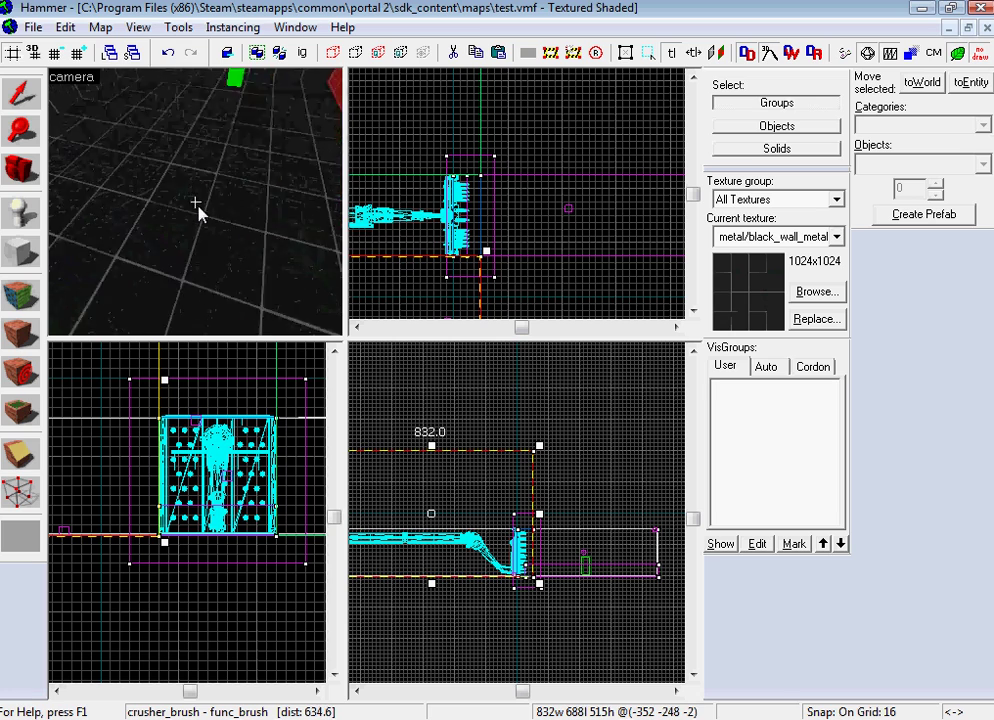
pyautogui.press('w')
pyautogui.doubleClick(200, 208)
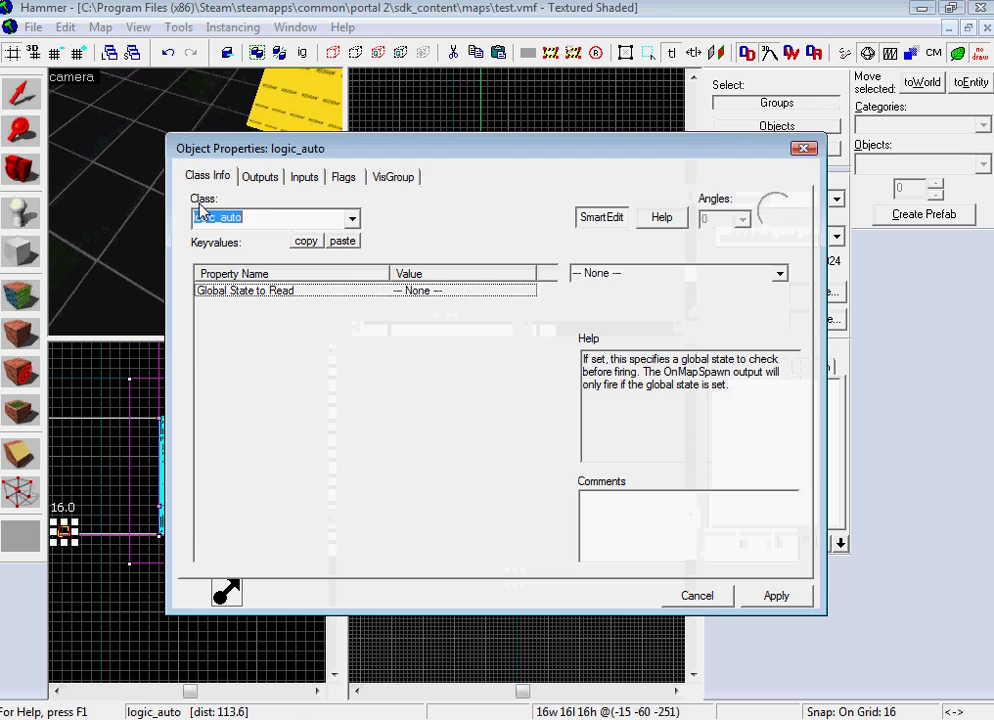
pyautogui.click(259, 177)
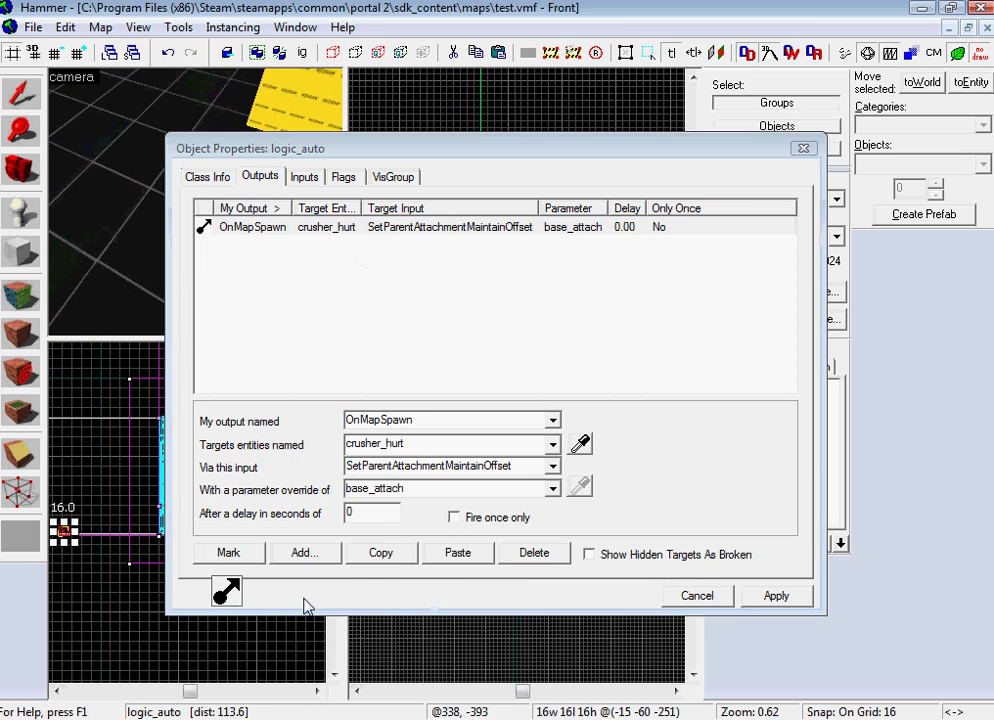
pyautogui.click(408, 554)
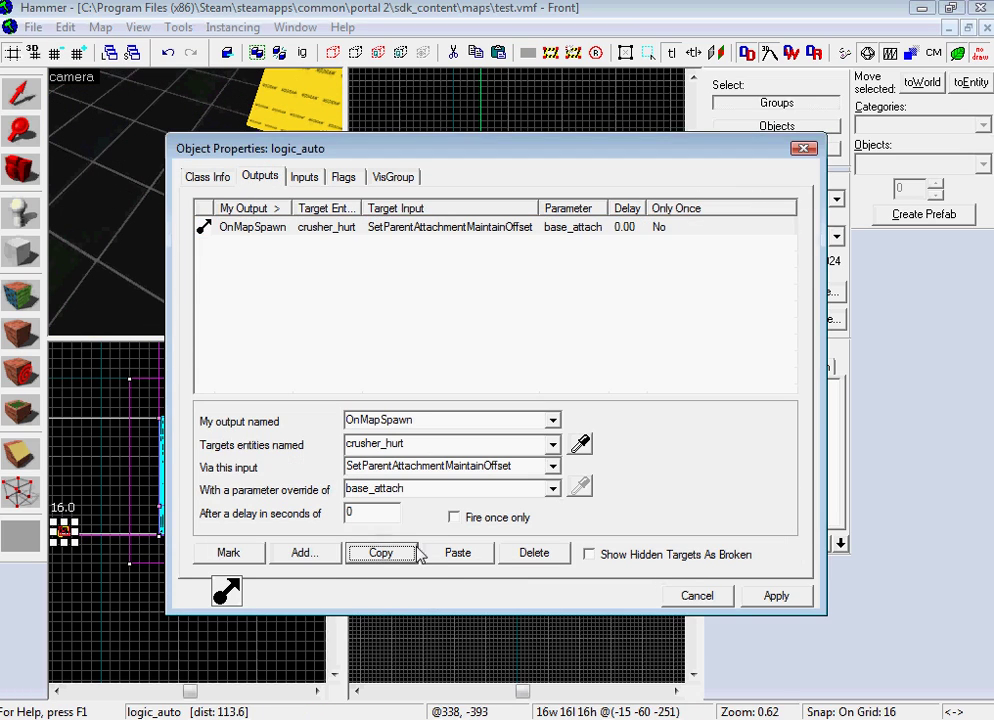
pyautogui.click(551, 446)
pyautogui.click(461, 484)
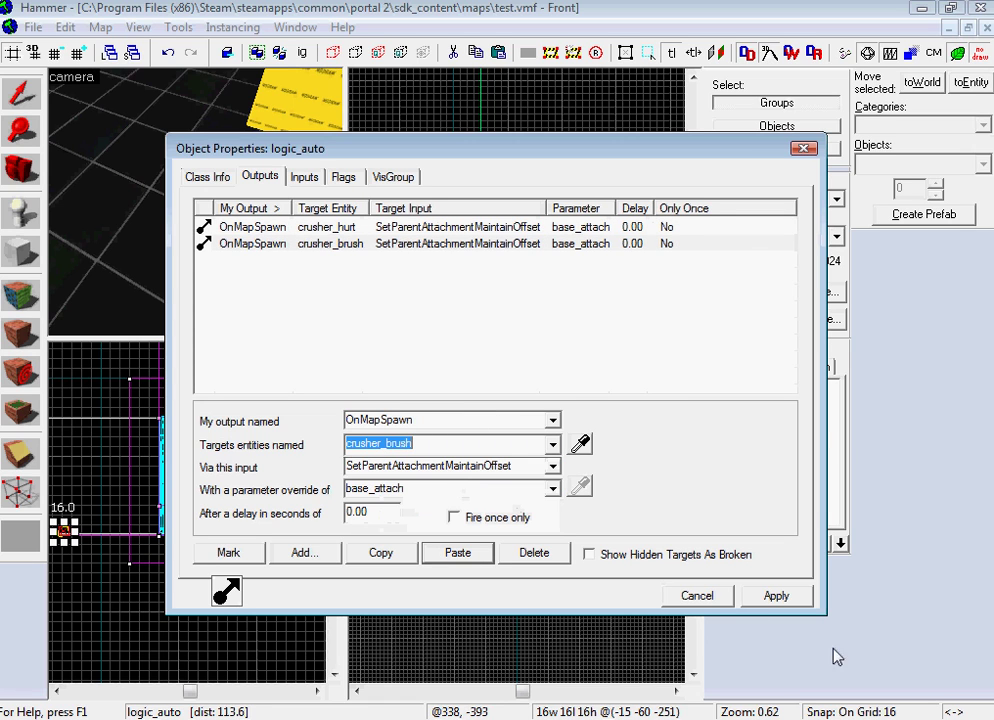
pyautogui.click(714, 598)
# Copy the trigger_multiple in front of the crusher and place the duplicate alongside it at 311 -193 -229.
pyautogui.press('z')
pyautogui.press('w')
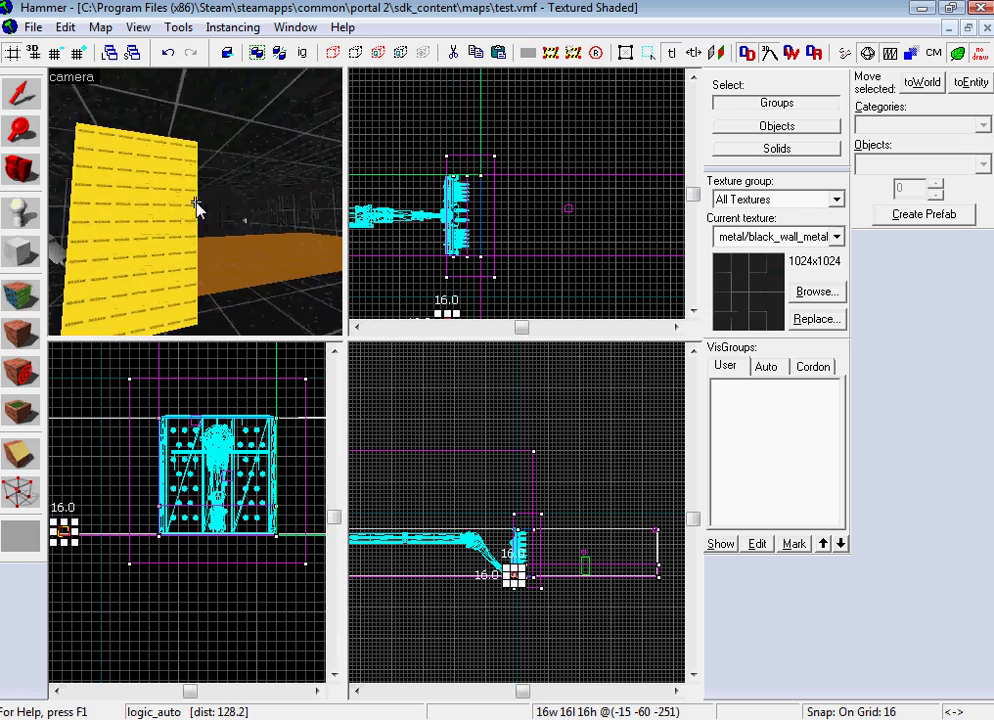
pyautogui.moveTo(197, 208); pyautogui.dragTo(193, 229)
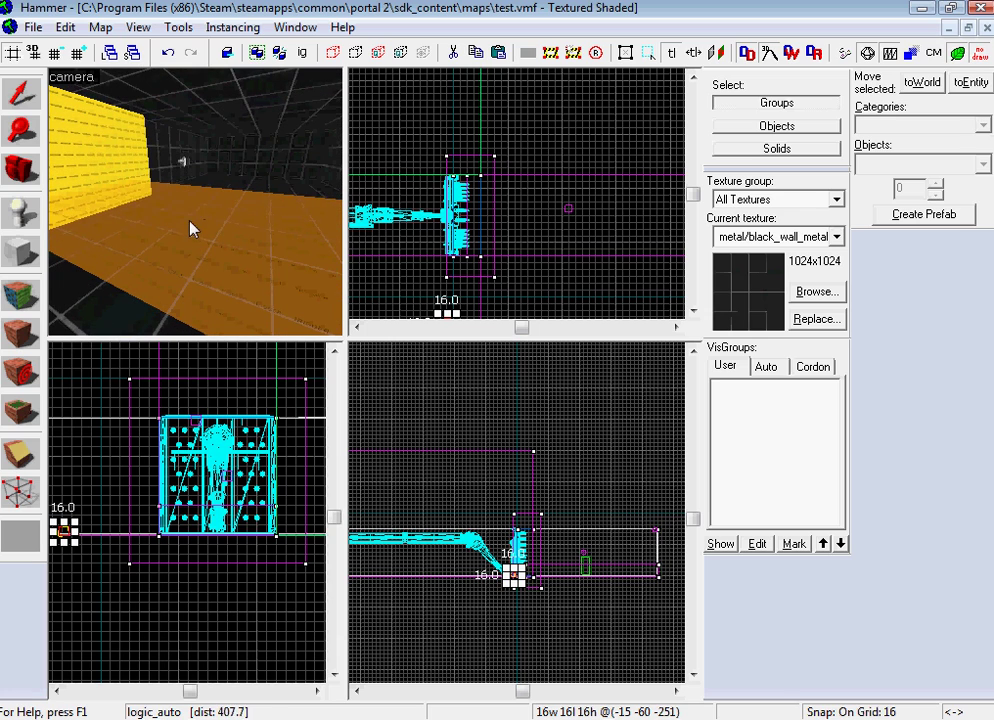
pyautogui.click(194, 230)
pyautogui.press('z')
pyautogui.press('w')
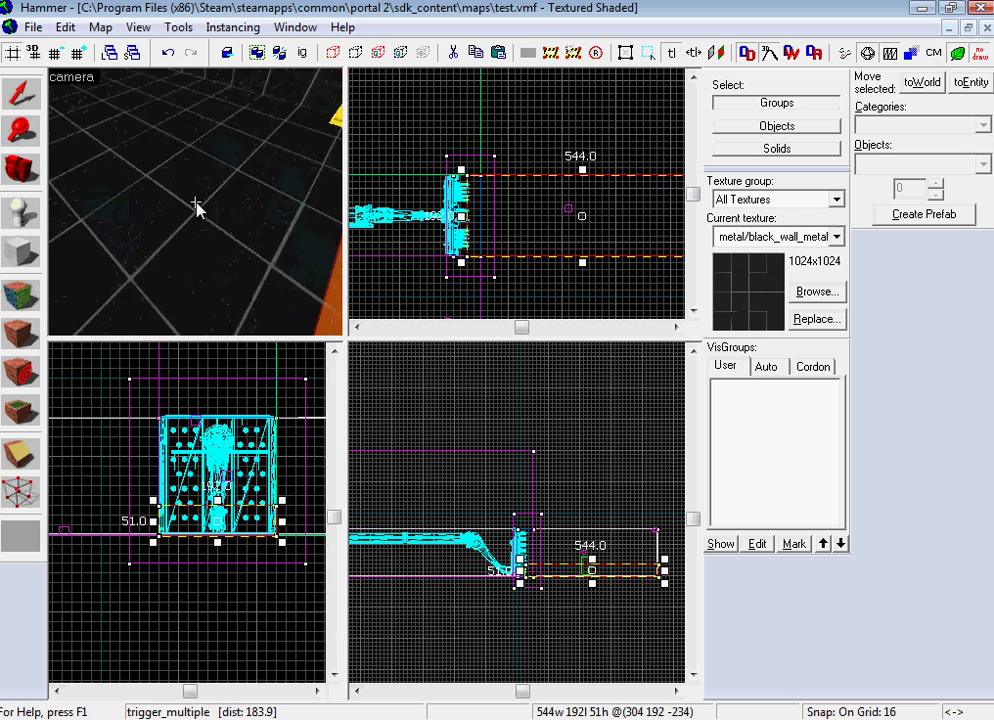
pyautogui.click(179, 187)
pyautogui.press('z')
pyautogui.press('w')
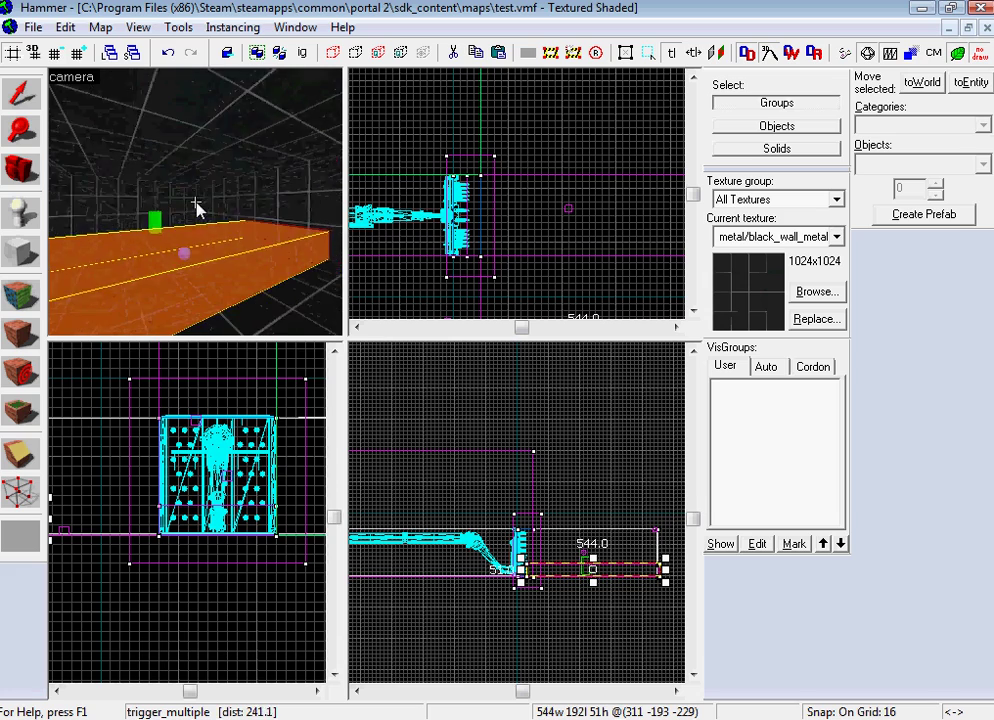
# Place a new entity on the ceiling near 318 -239 and change its class from info_player_start to light.
pyautogui.moveTo(199, 210); pyautogui.dragTo(112, 197)
pyautogui.hotkey('shift', 'e')
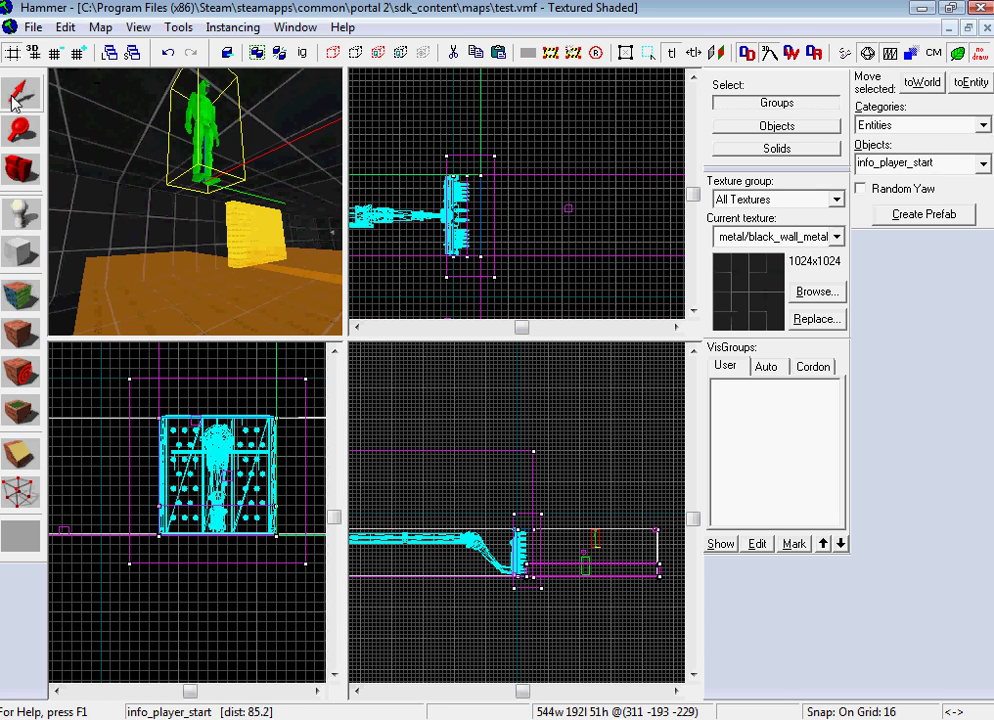
pyautogui.hotkey('alt', 'Return')
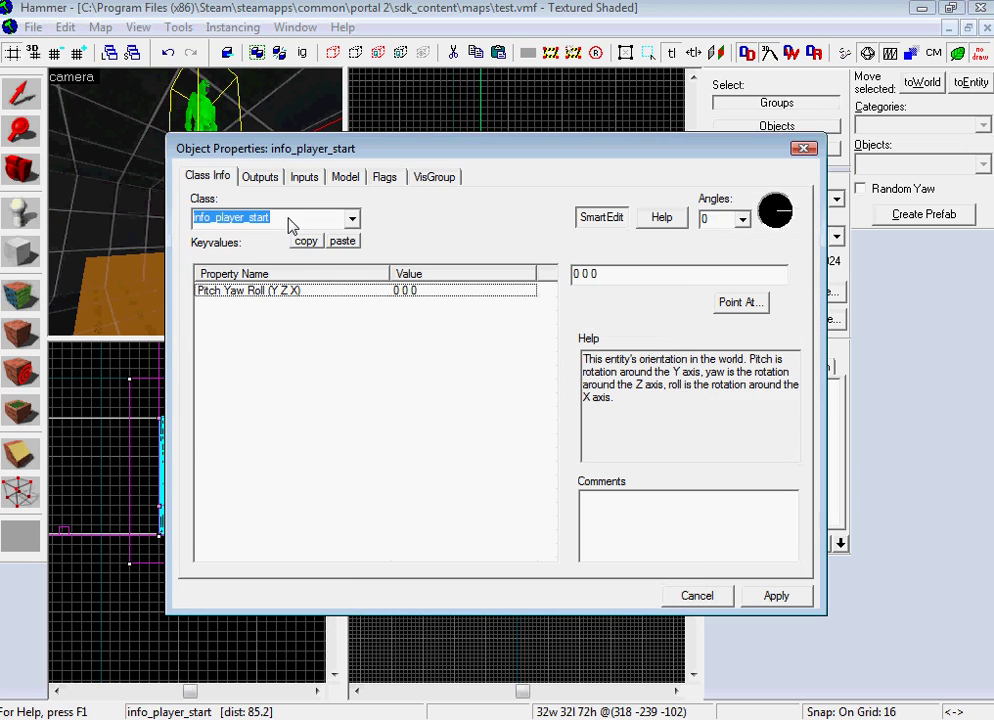
pyautogui.write('light')
pyautogui.press('Return')
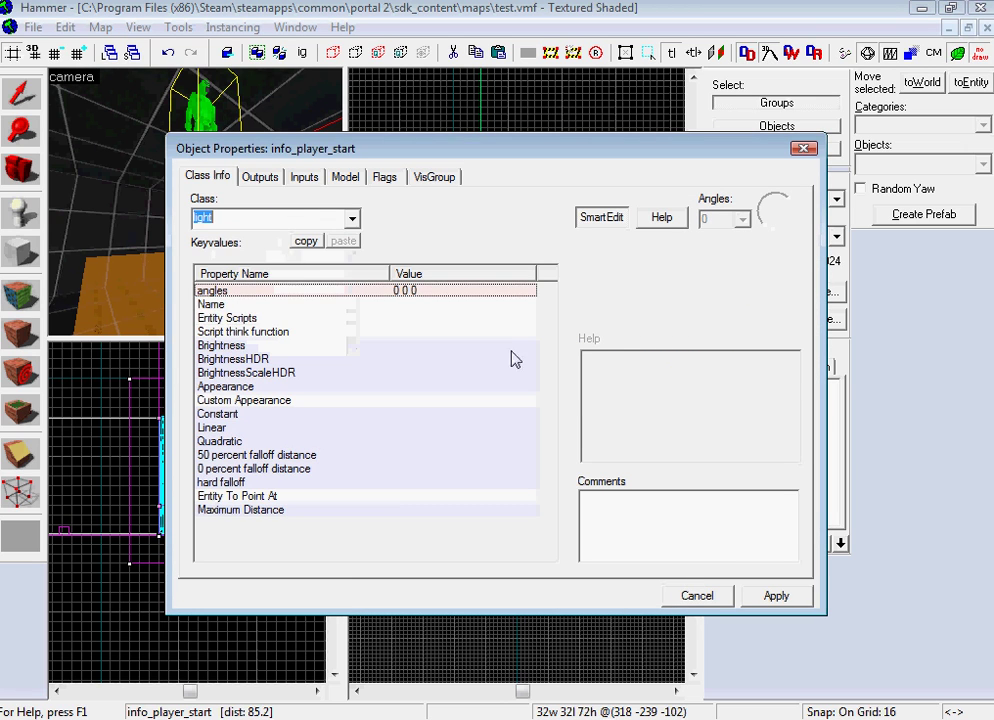
pyautogui.click(776, 595)
pyautogui.click(697, 595)
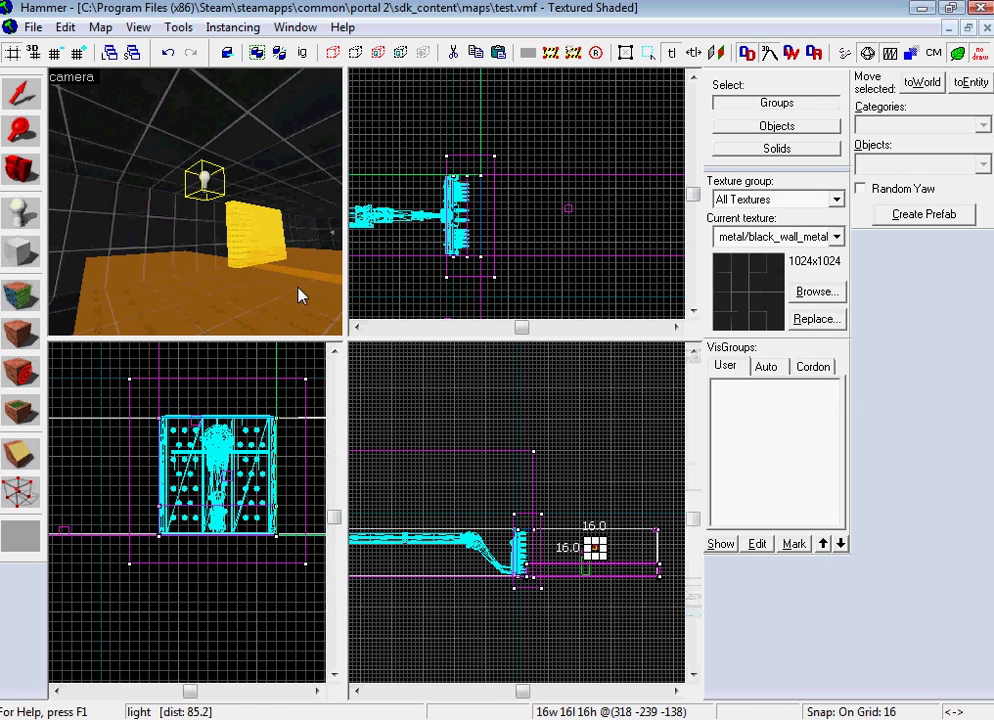
# Place copies of the light around the room, the last one at 181 -495 -73.
pyautogui.press('z')
pyautogui.press('z')
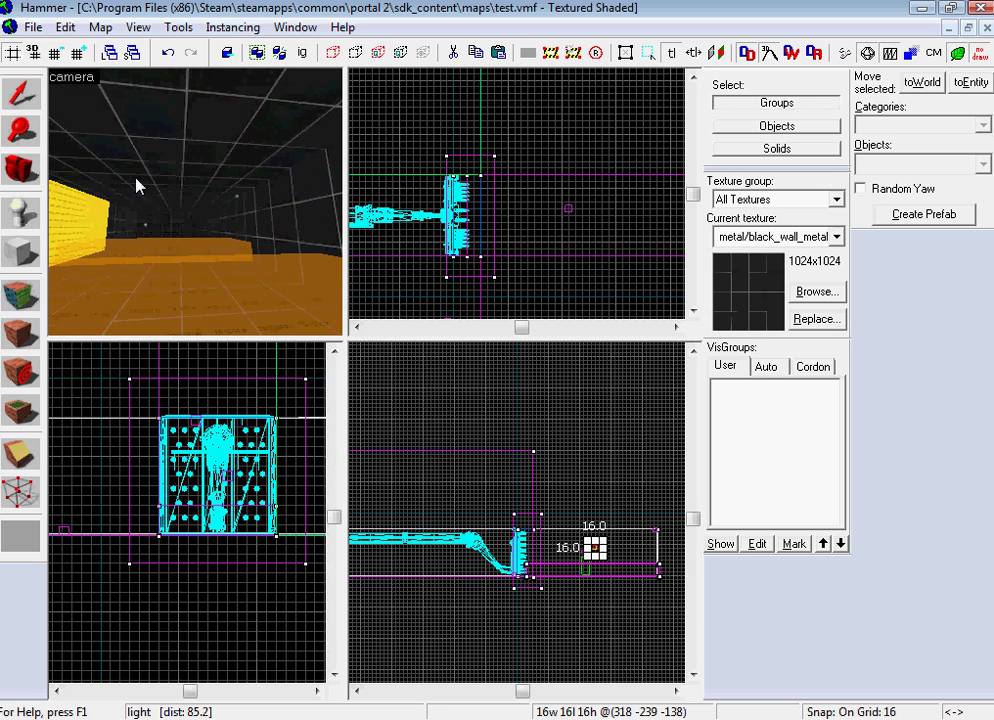
pyautogui.moveTo(167, 207); pyautogui.dragTo(215, 277)
# Try to compile and run the map with normal BSP, VIS and RAD settings, and close the compile console.
pyautogui.press('F9')
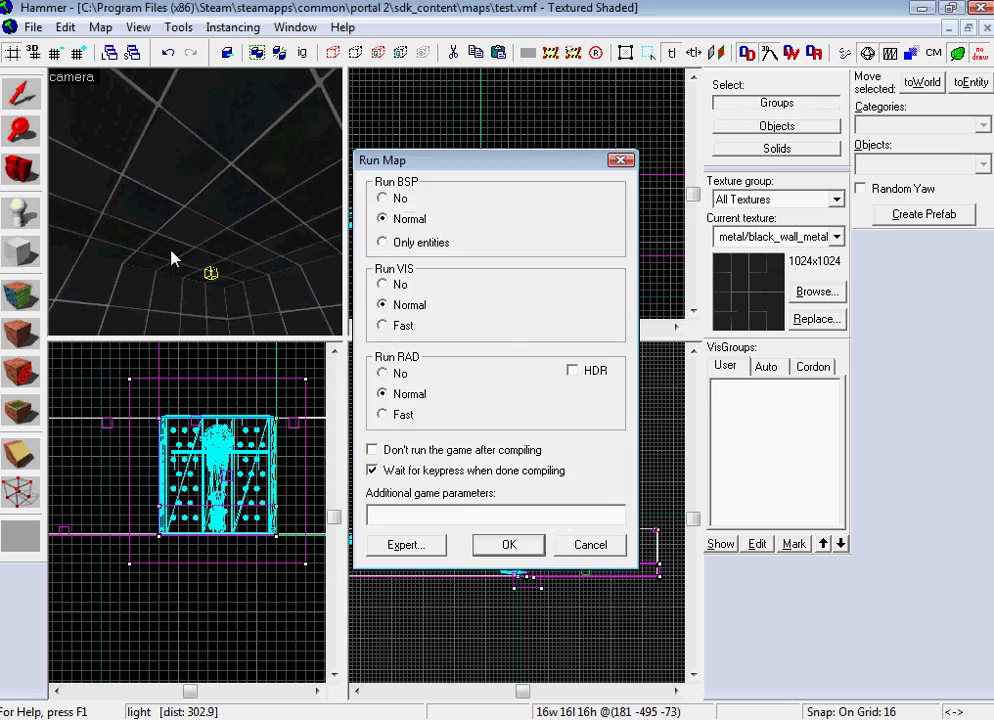
pyautogui.press('Return')
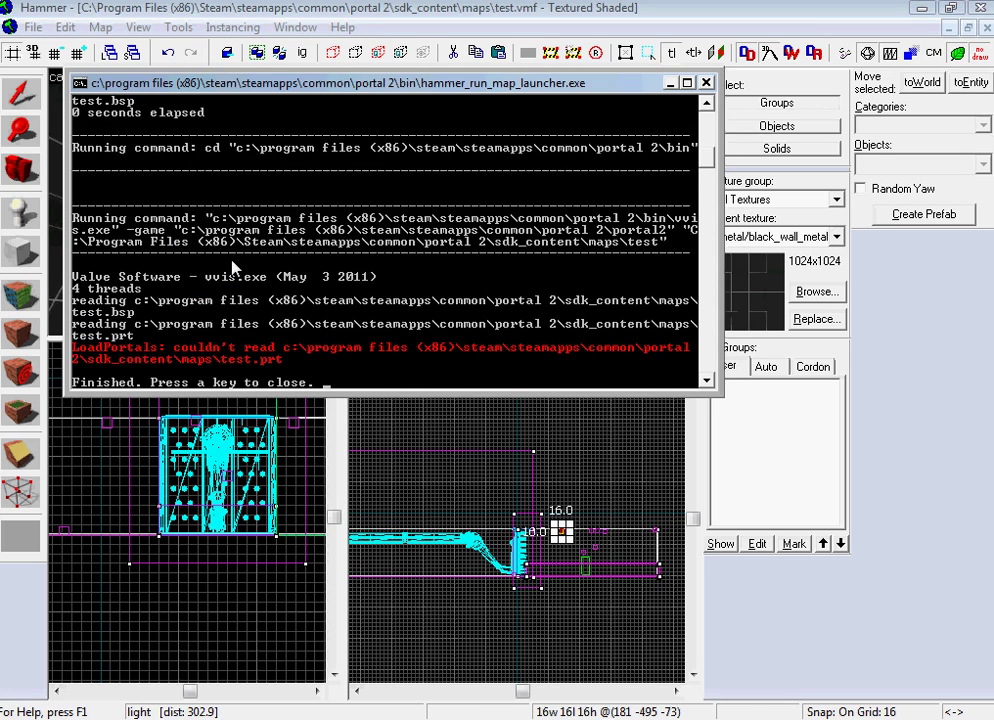
pyautogui.press('Return')
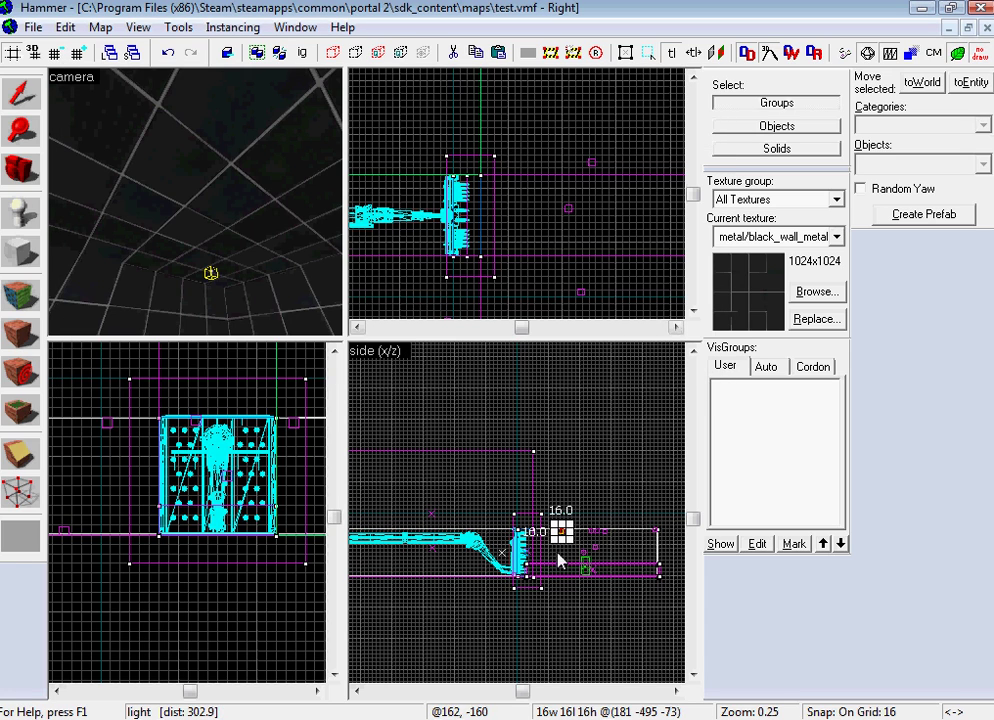
# Create a black metal wall block 1968 units wide, 2112 long and 1184 high around the whole map.
pyautogui.scroll(9, 580, 550)
pyautogui.scroll(-9, 486, 535)
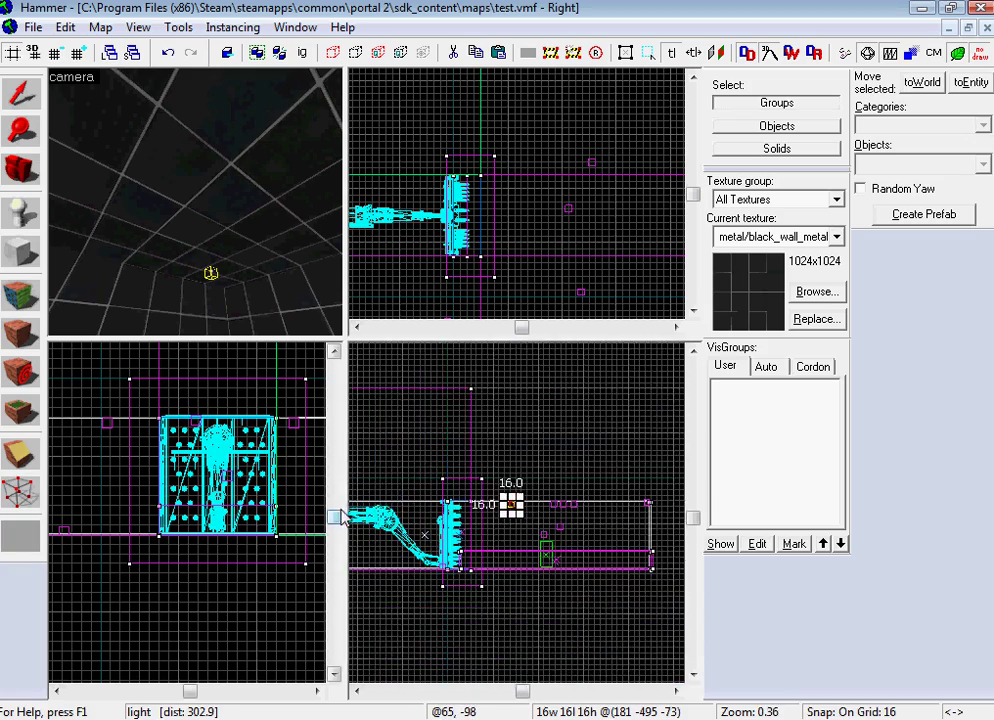
pyautogui.scroll(5, 437, 530)
pyautogui.scroll(-8, 459, 560)
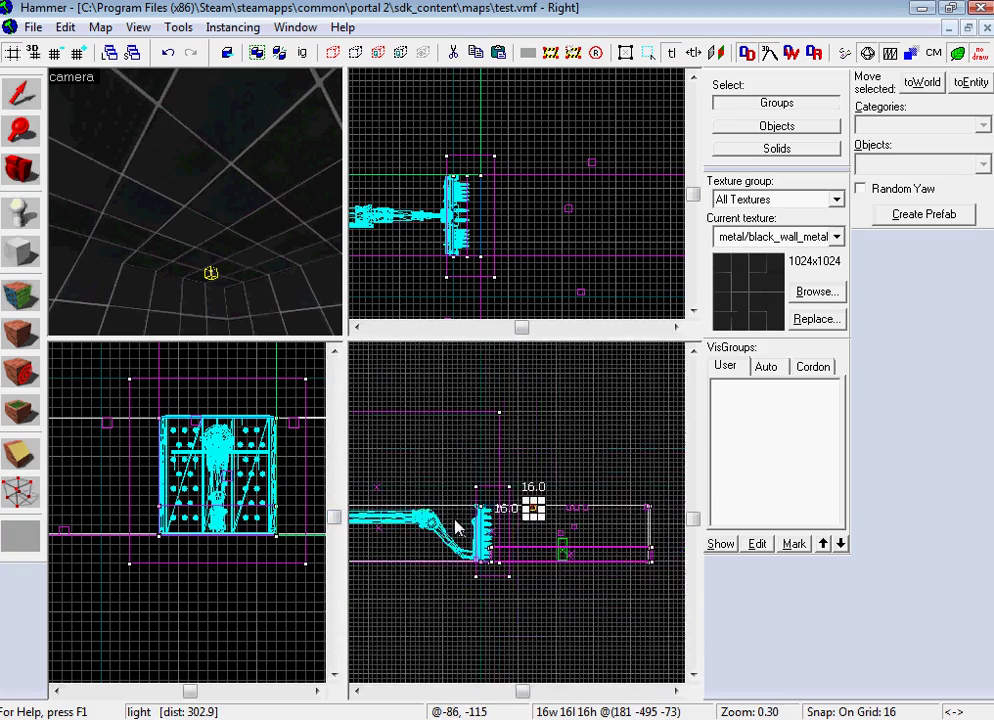
pyautogui.scroll(-4, 384, 524)
pyautogui.scroll(2, 384, 524)
pyautogui.scroll(-2, 384, 524)
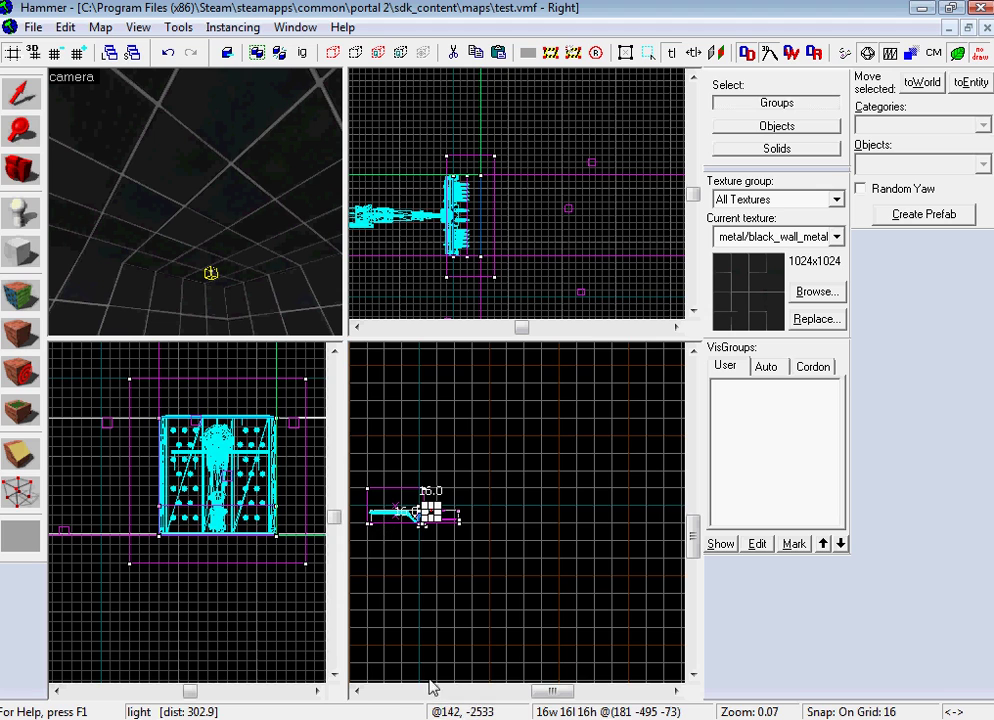
pyautogui.scroll(3, 493, 577)
pyautogui.scroll(-2, 572, 537)
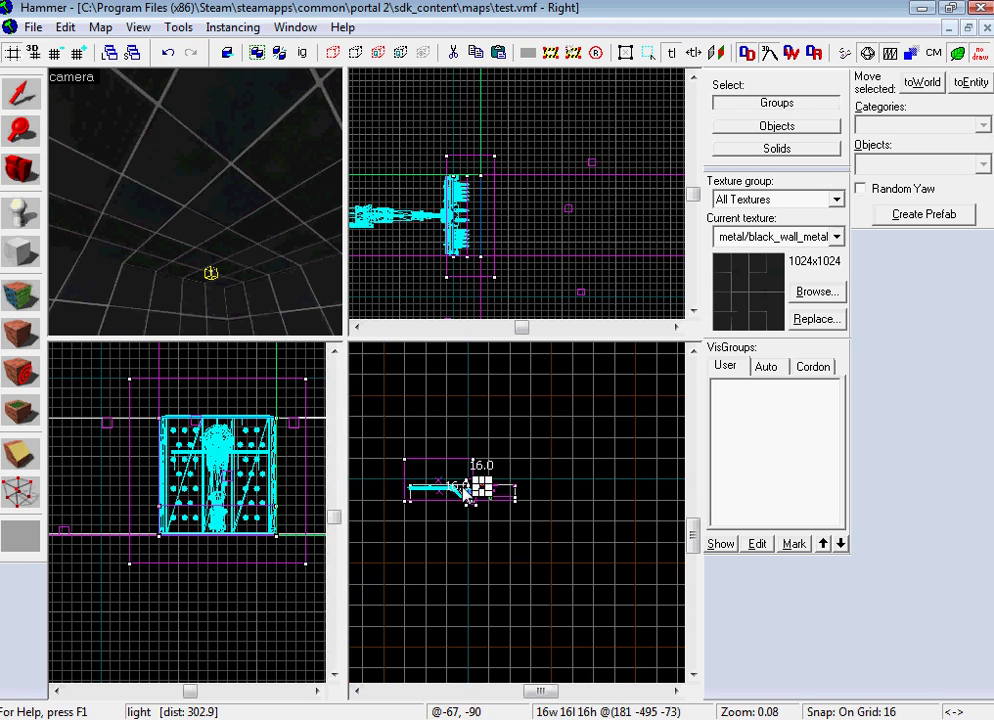
pyautogui.scroll(-9, 368, 285)
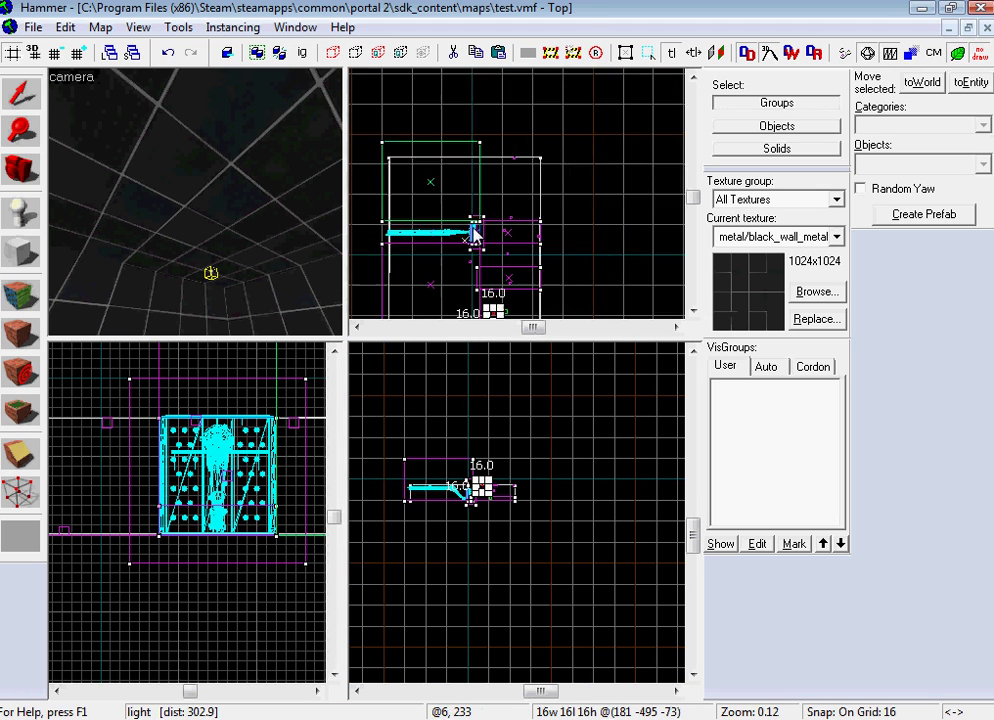
pyautogui.click(693, 311)
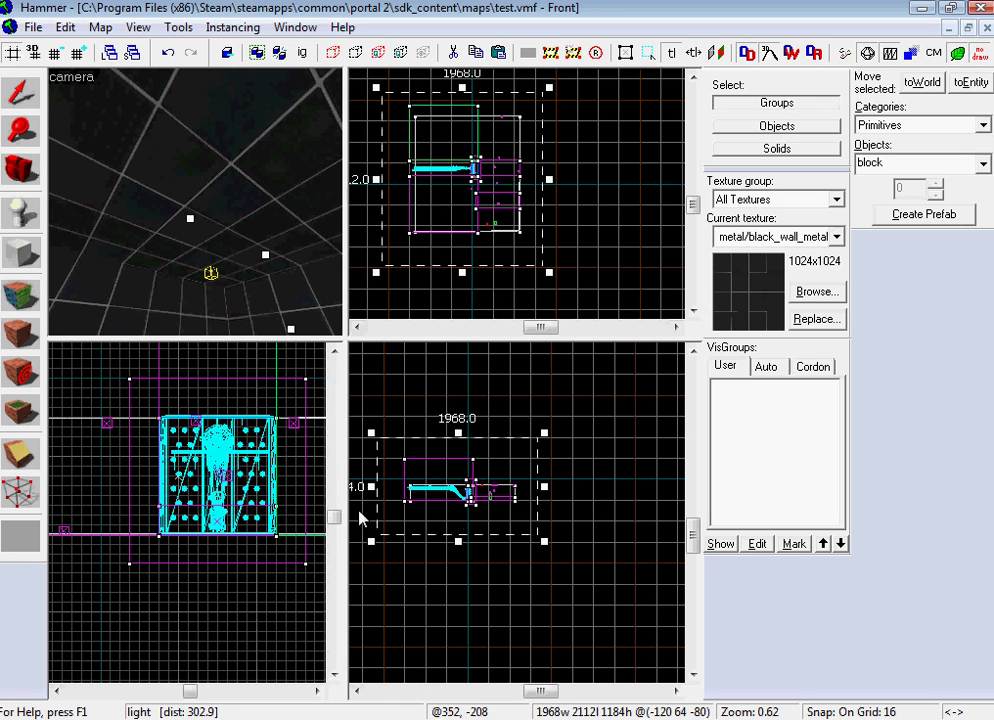
pyautogui.scroll(-10, 255, 487)
pyautogui.press('Return')
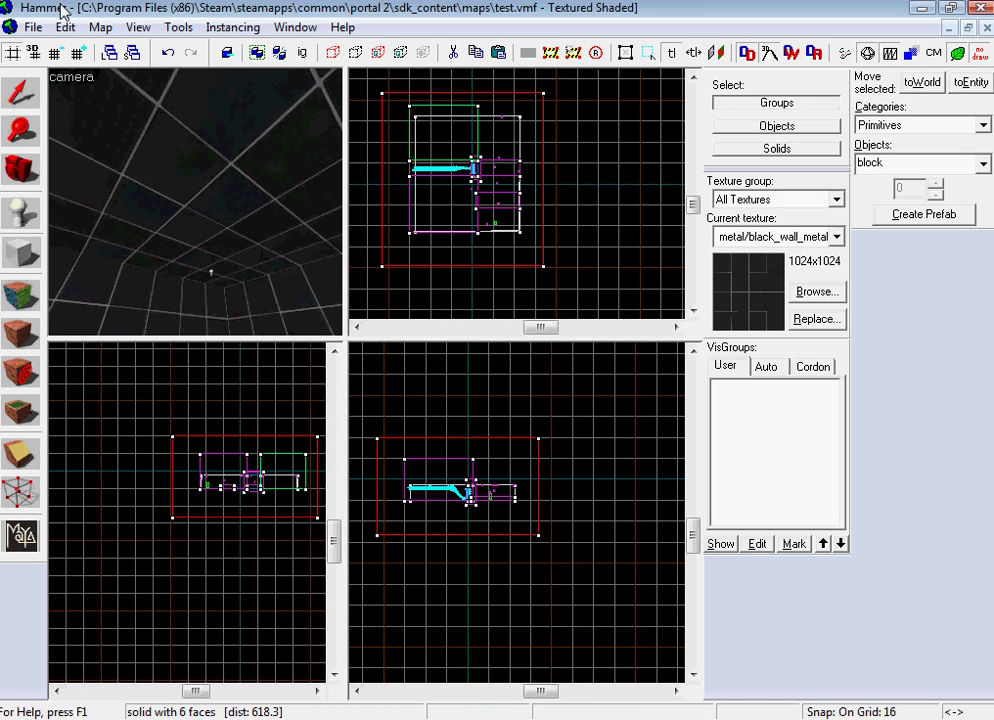
# Hollow out the enclosing block with a wall thickness of 4 units.
pyautogui.click(105, 29)
pyautogui.moveTo(176, 24)
pyautogui.click(205, 70)
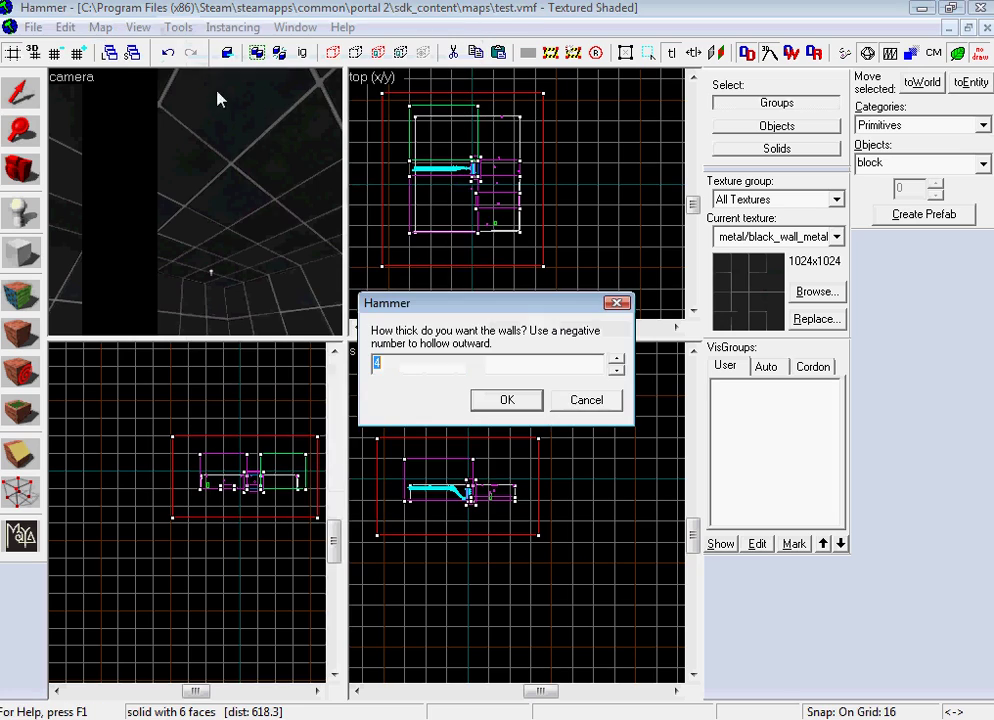
pyautogui.press('Return')
# Compile the map and test the crusher in Portal 2, quitting the game and returning to Hammer.
pyautogui.press('F9')
pyautogui.press('Return')
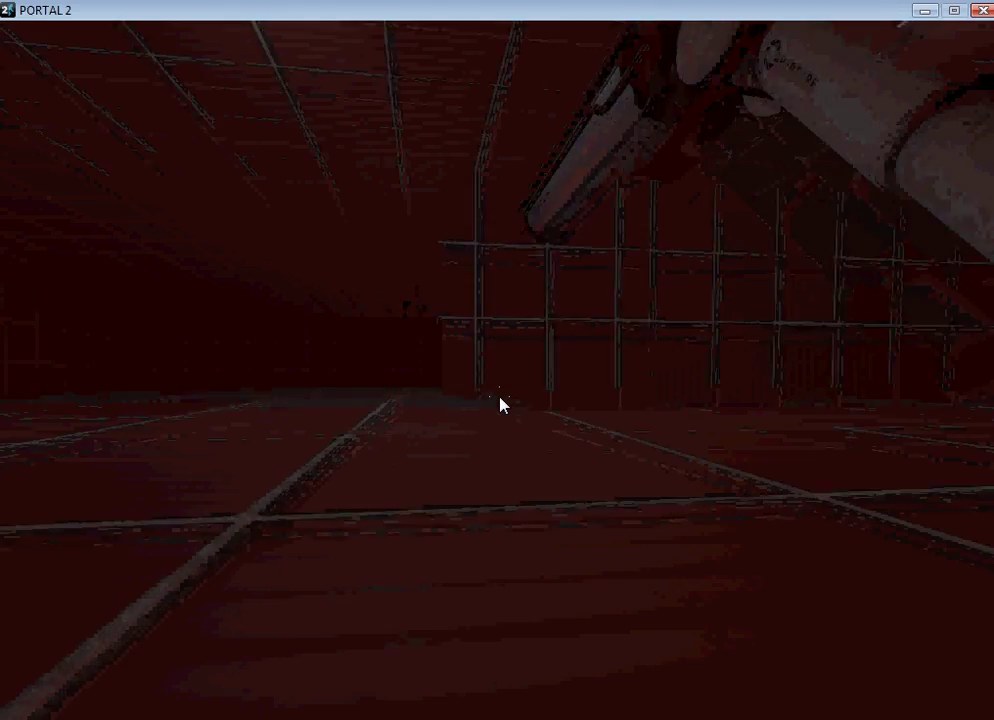
pyautogui.press('Escape')
pyautogui.click(310, 554)
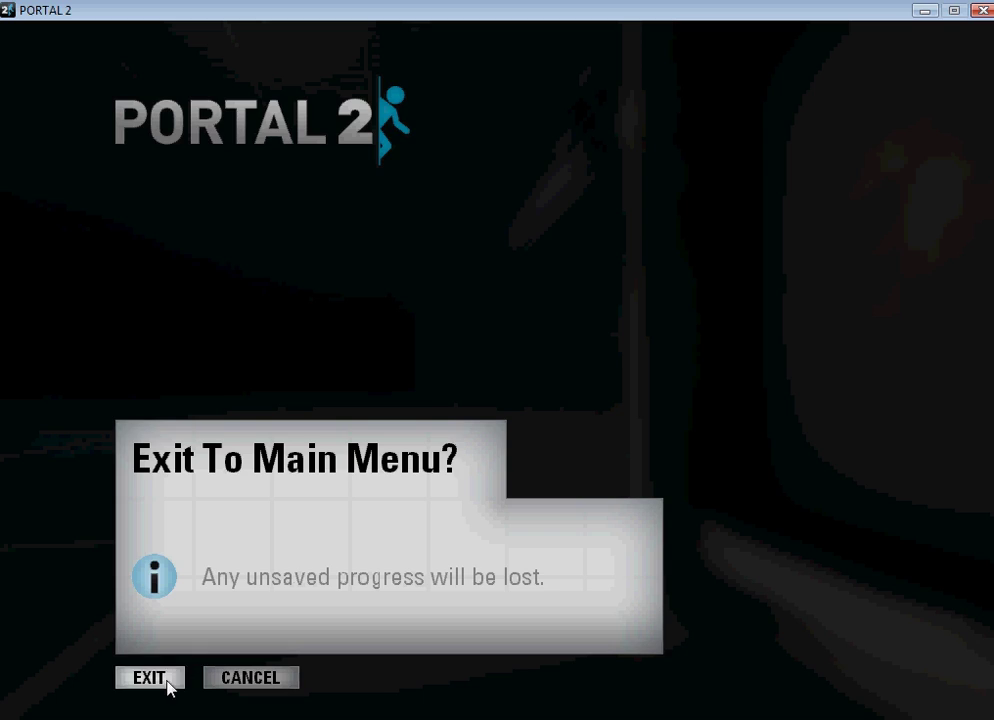
pyautogui.click(166, 680)
pyautogui.click(140, 630)
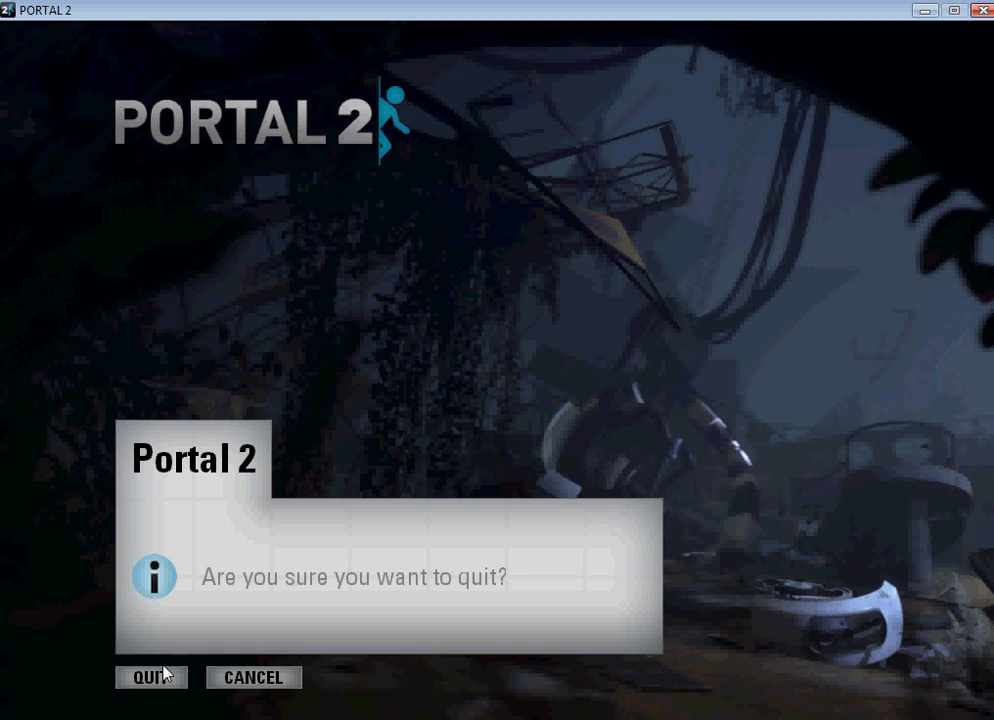
pyautogui.click(163, 670)
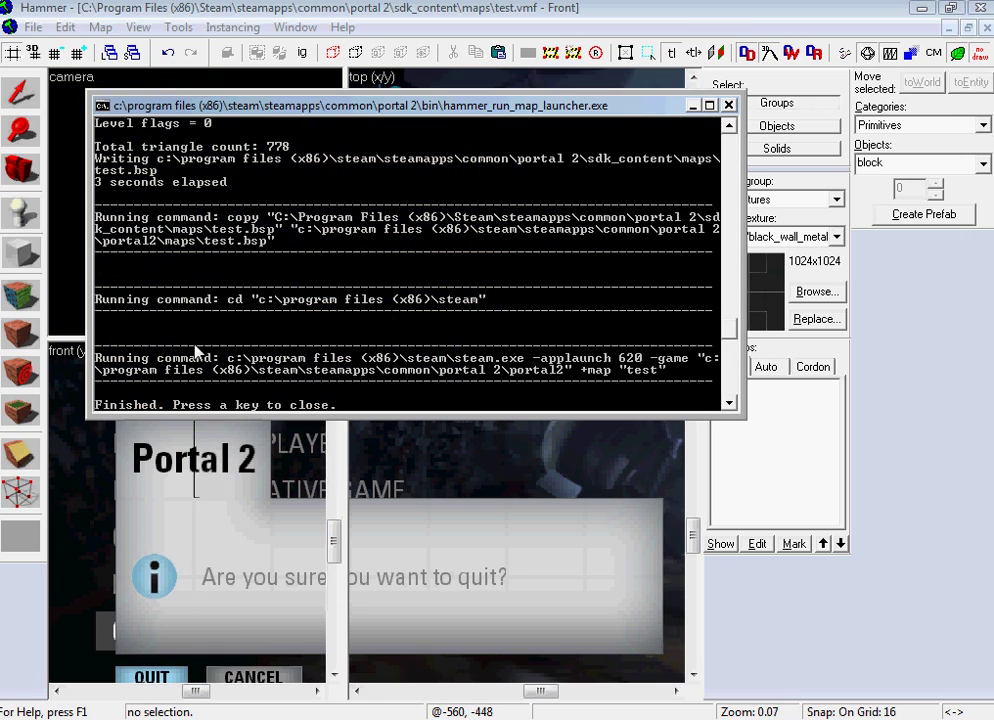
pyautogui.press('Return')
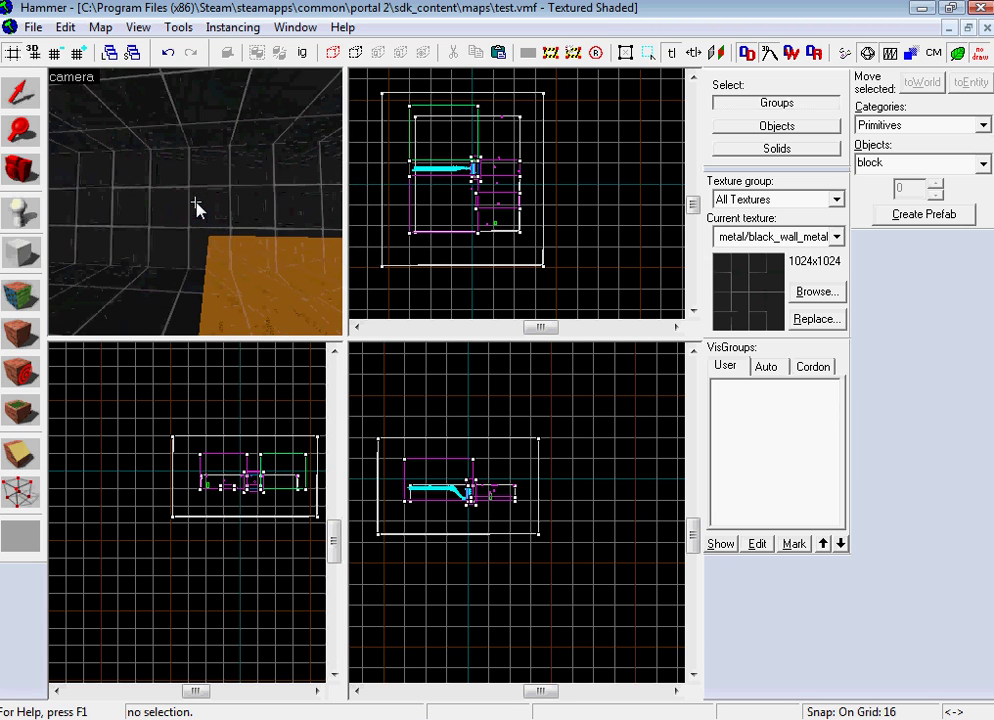
# Clear the name and parent of the crusher_brush func_brush at -352 -248 -2.
pyautogui.press('z')
pyautogui.press('z')
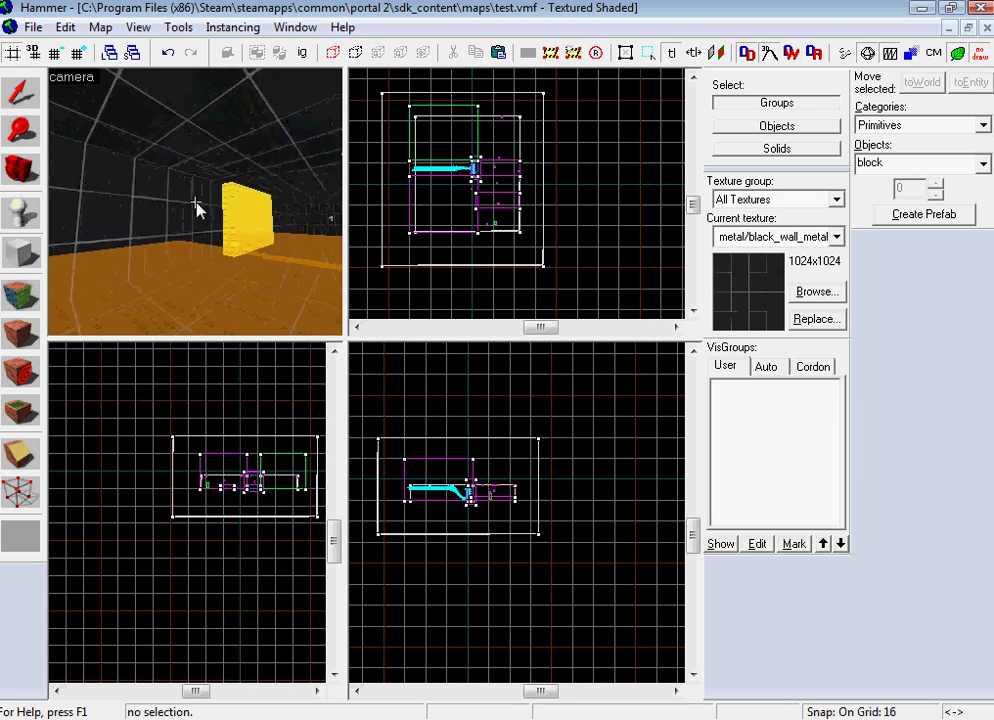
pyautogui.press('w')
pyautogui.click(21, 93)
pyautogui.click(146, 235)
pyautogui.hotkey('alt', 'Return')
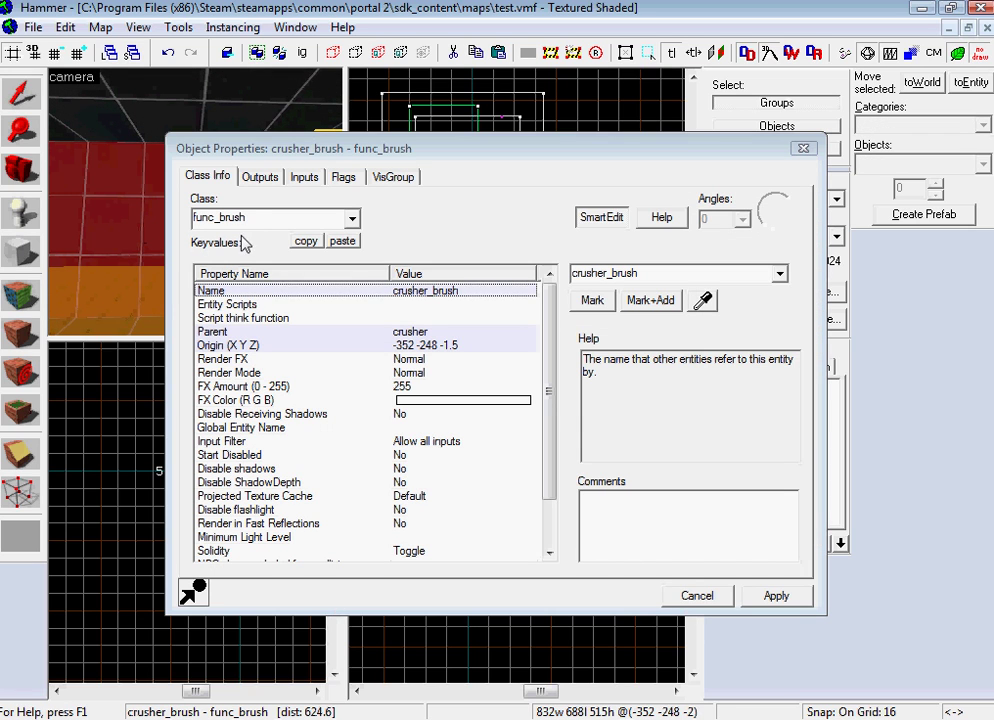
pyautogui.click(425, 332)
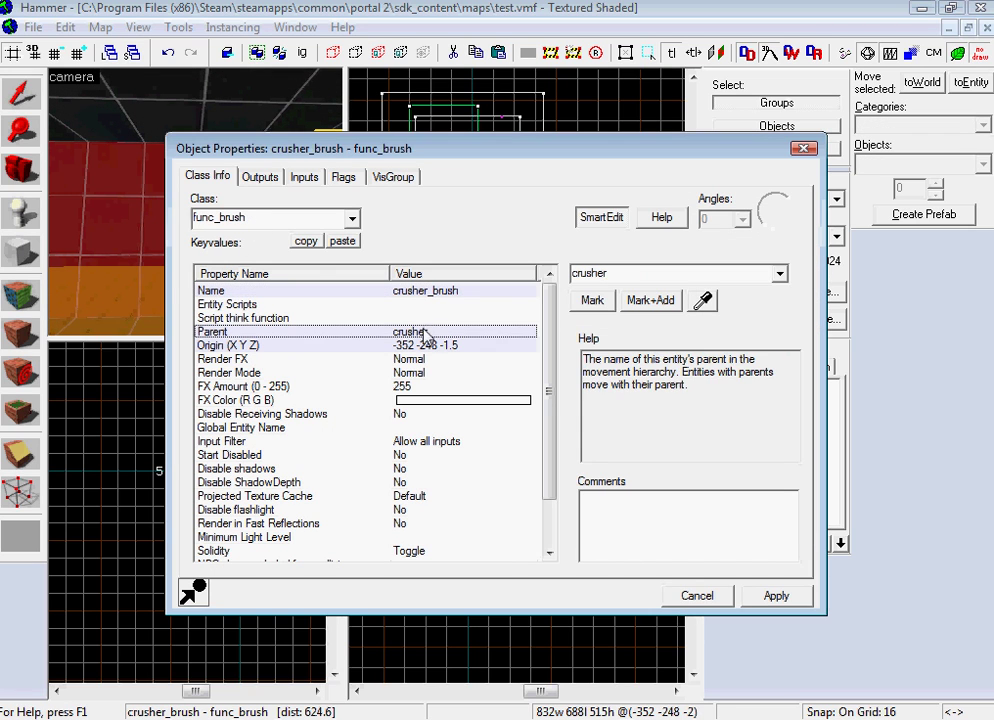
pyautogui.press('BackSpace')
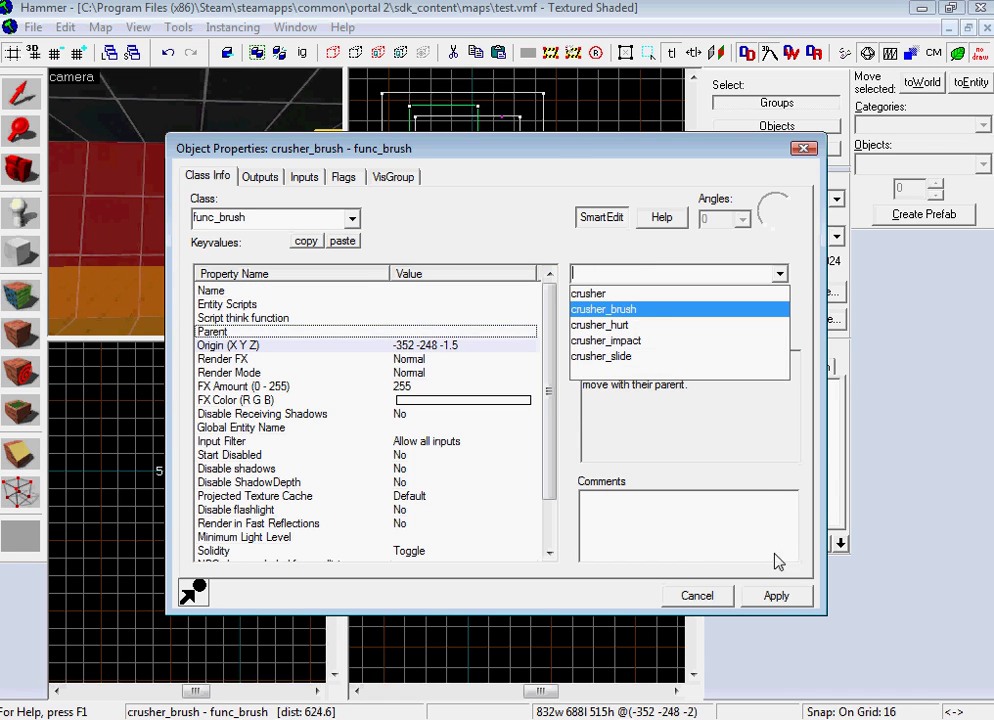
pyautogui.click(767, 597)
pyautogui.press('z')
pyautogui.press('w')
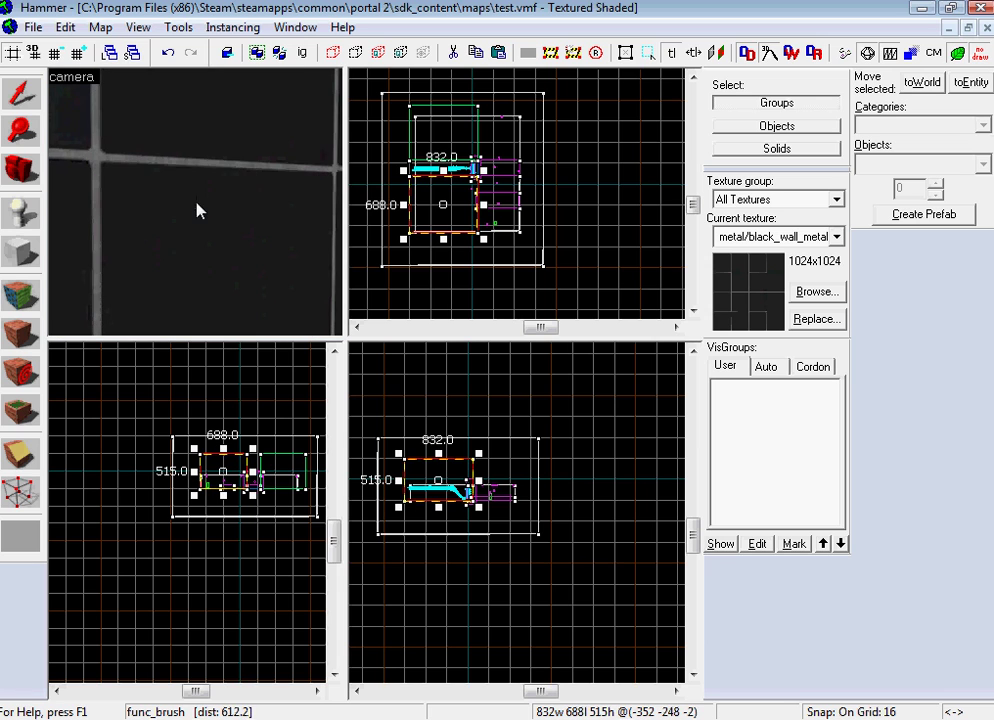
# Turn the 64 × 192 × 192 crusher block at 32 192 -160 into a func_brush entity.
pyautogui.click(200, 210)
pyautogui.hotkey('alt', 'Return')
pyautogui.press('Escape')
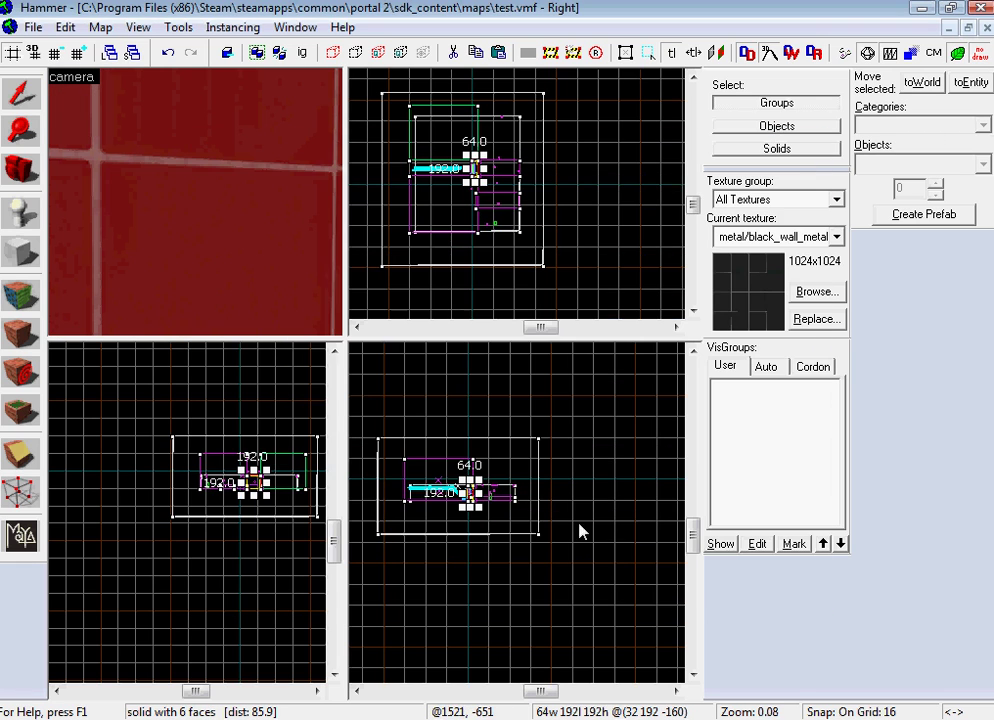
pyautogui.hotkey('ctrl', 't')
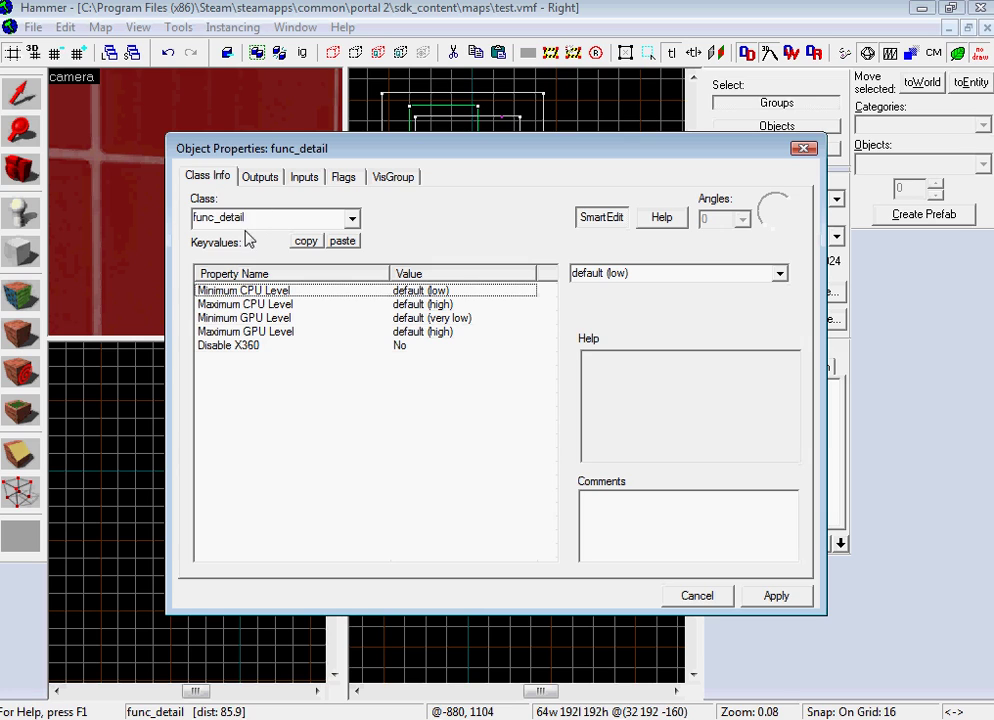
pyautogui.press('BackSpace')
pyautogui.press('BackSpace')
pyautogui.press('BackSpace')
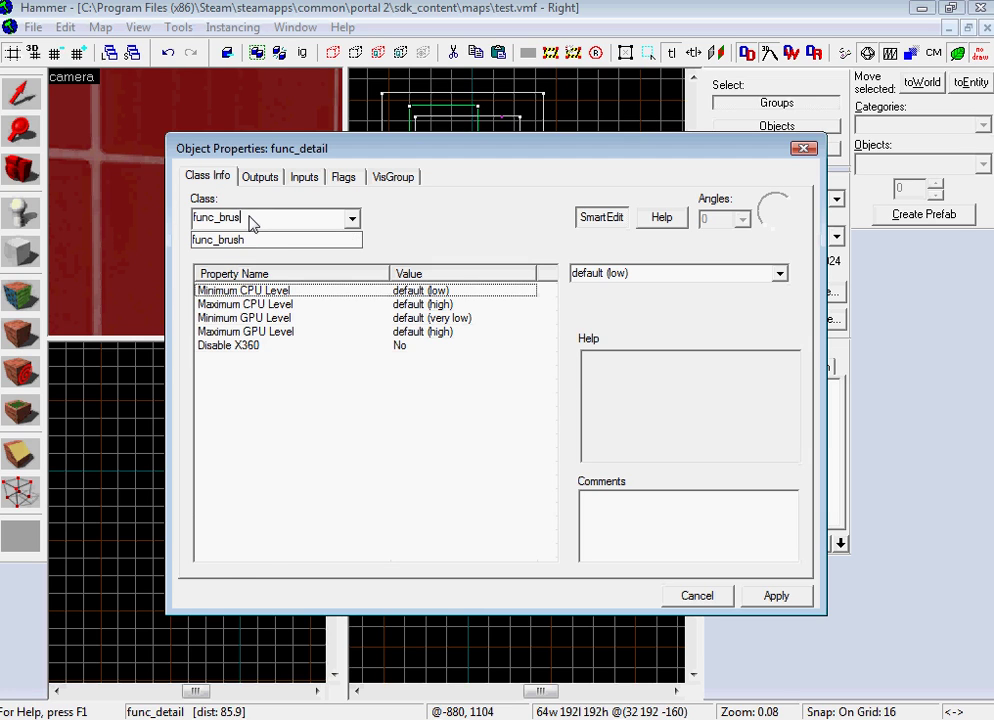
pyautogui.write('h')
pyautogui.click(776, 596)
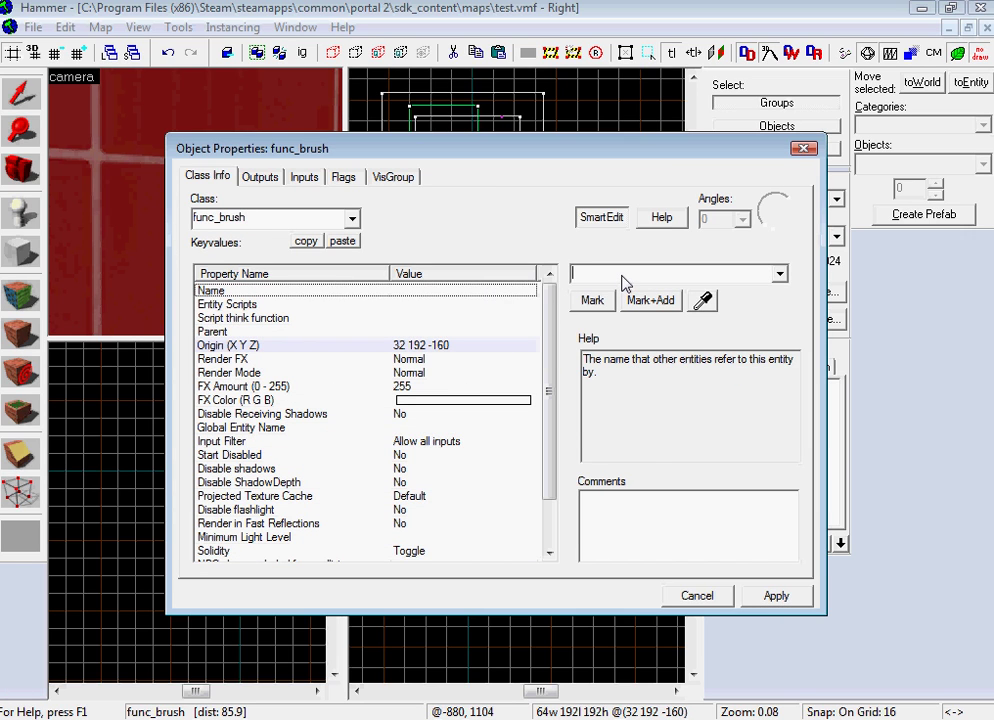
# Name the crusher block's func_brush crusher_brush and set its parent to crusher.
pyautogui.write('func')
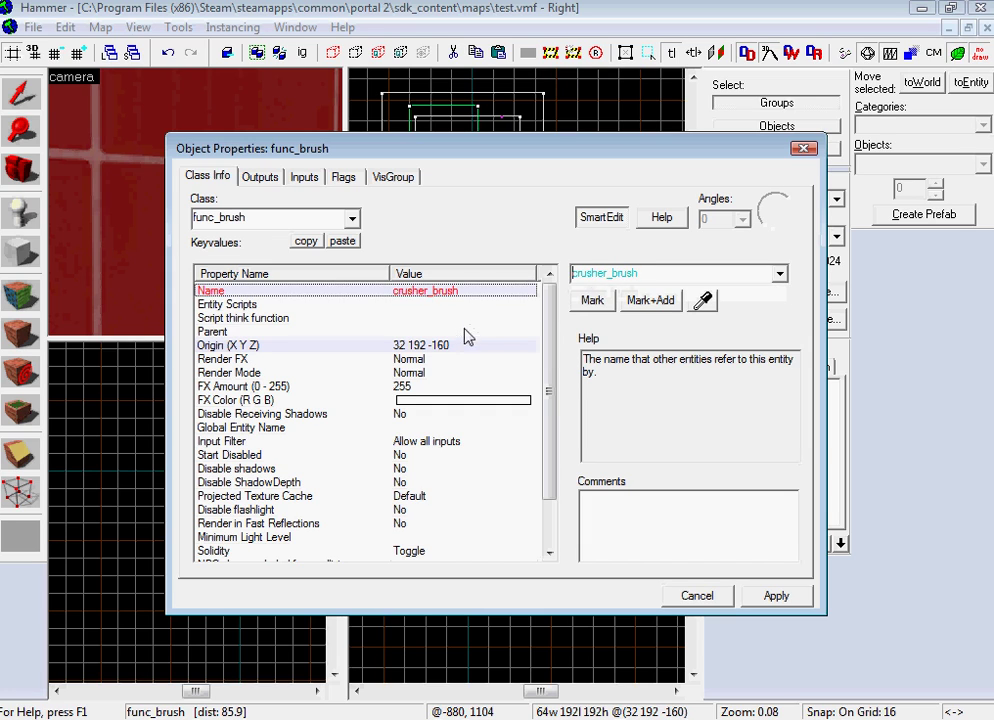
pyautogui.click(400, 331)
pyautogui.click(779, 273)
pyautogui.click(713, 321)
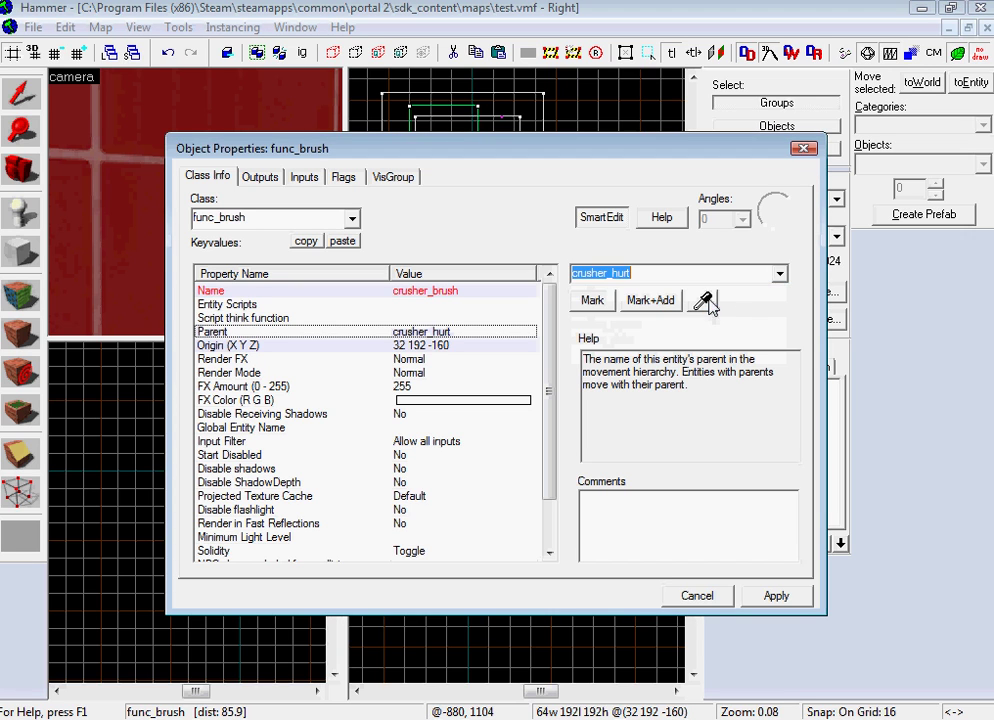
pyautogui.click(779, 273)
pyautogui.click(706, 293)
pyautogui.click(776, 596)
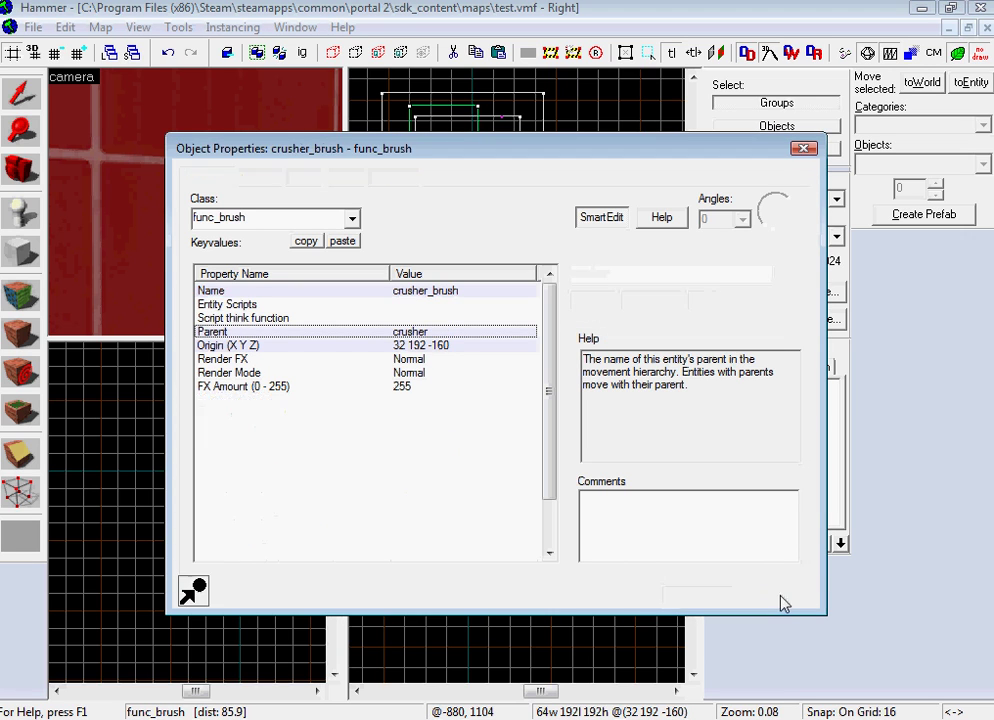
pyautogui.click(697, 596)
# Compile the map and run it in Portal 2 to test the crusher.
pyautogui.press('s')
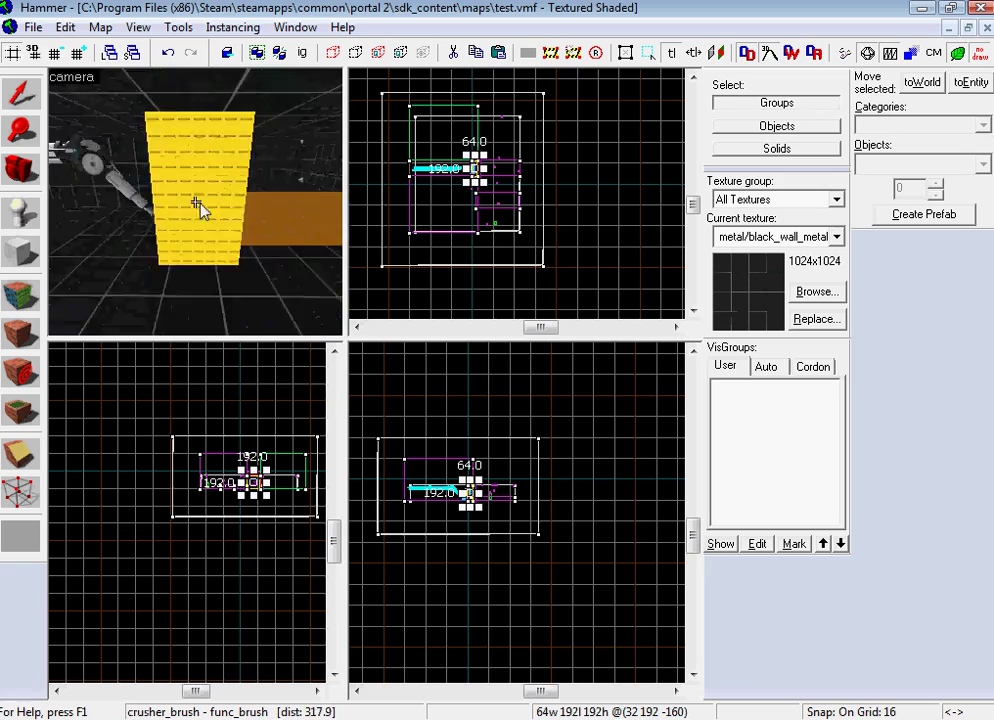
pyautogui.press('z')
pyautogui.press('F9')
pyautogui.press('Return')
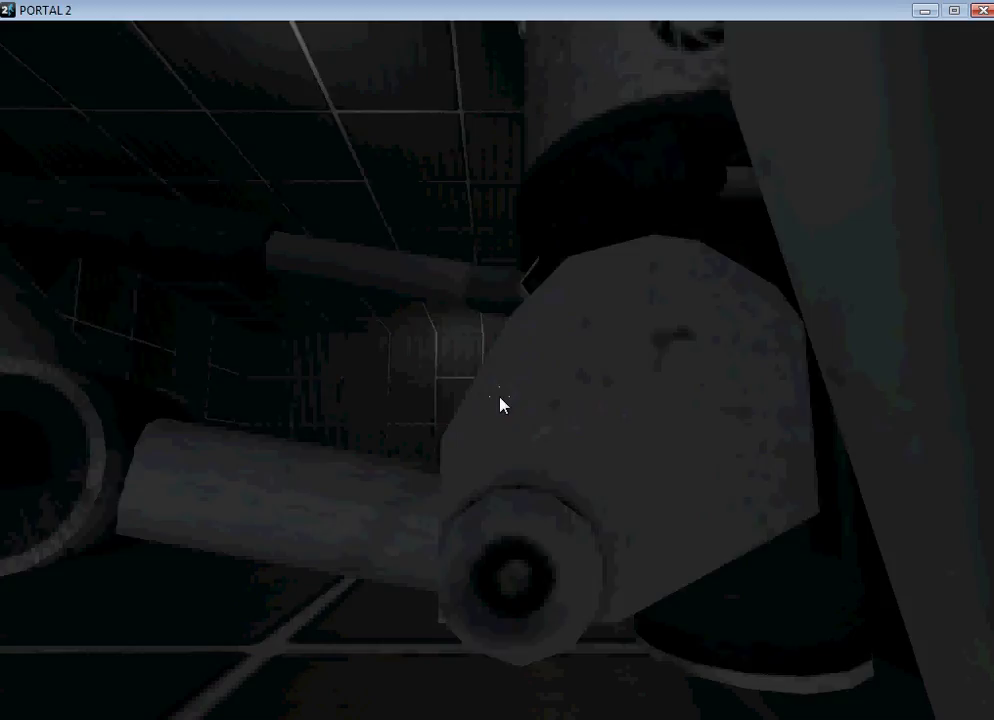
# Switch away from Portal 2 to another open window.
pyautogui.hotkey('alt', 'Tab')
pyautogui.hotkey('alt', 'Tab')
pyautogui.hotkey('alt', 'Tab')
pyautogui.hotkey('alt', 'Tab')
pyautogui.hotkey('alt', 'Tab')
pyautogui.hotkey('alt', 'Tab')
pyautogui.hotkey('alt', 'Tab')
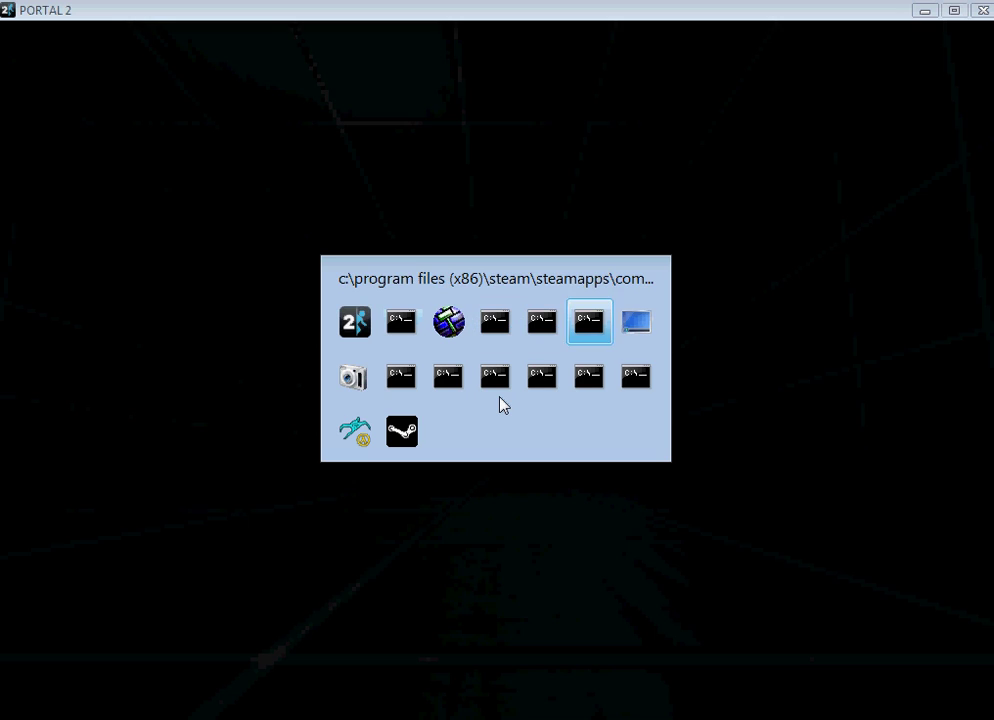